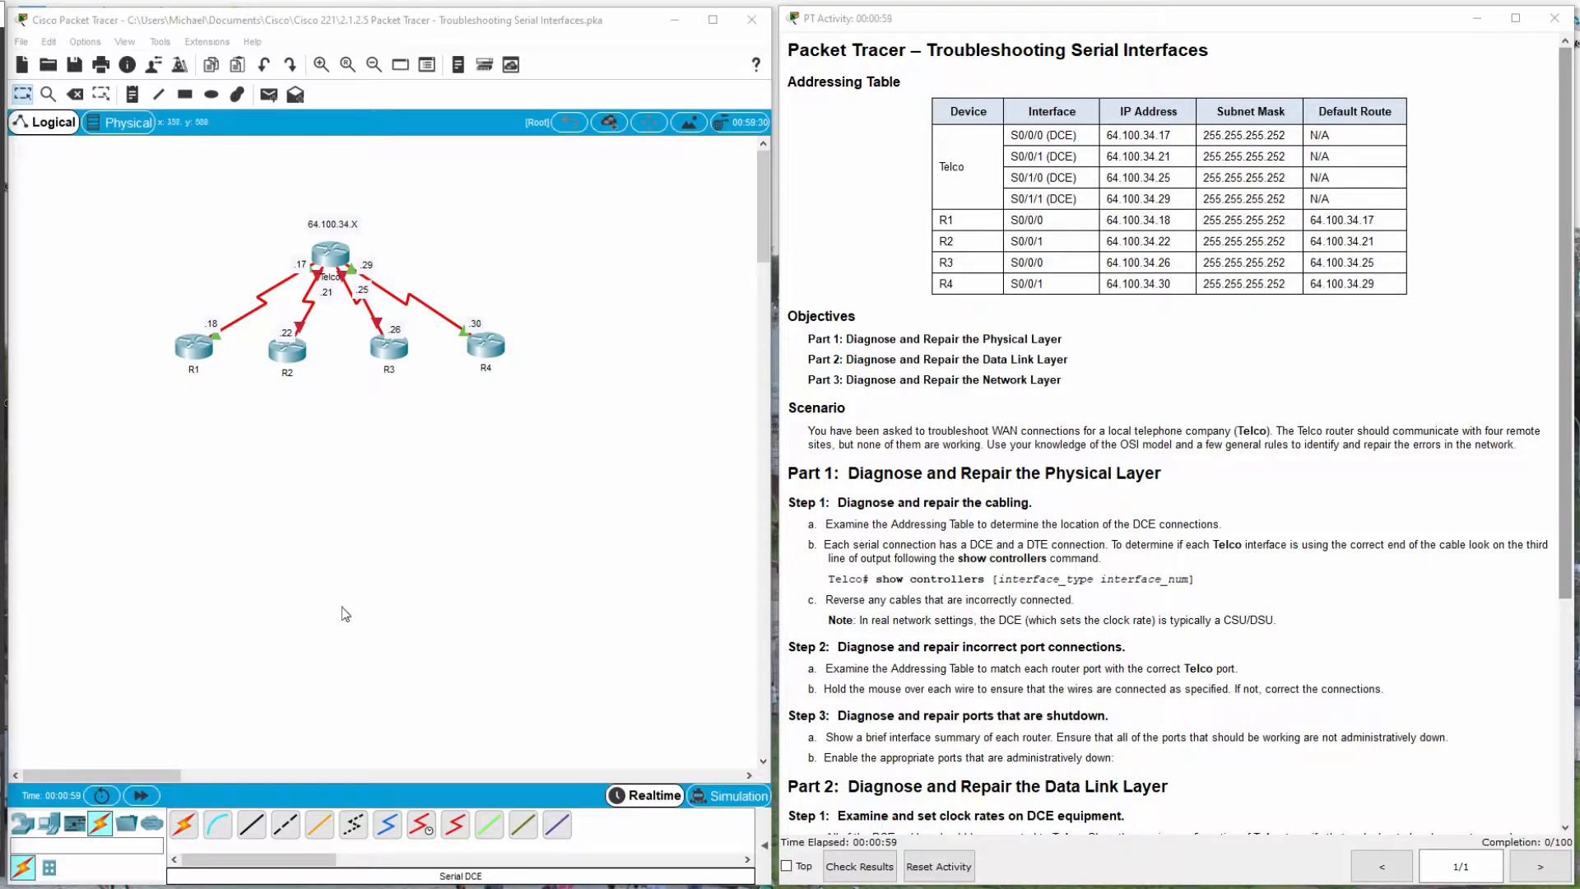
Review the activity instructions and the addressing table, examining the Telco interfaces marked as DCE.
scroll(1258, 335, down, 1)
scroll(1257, 336, down, 2)
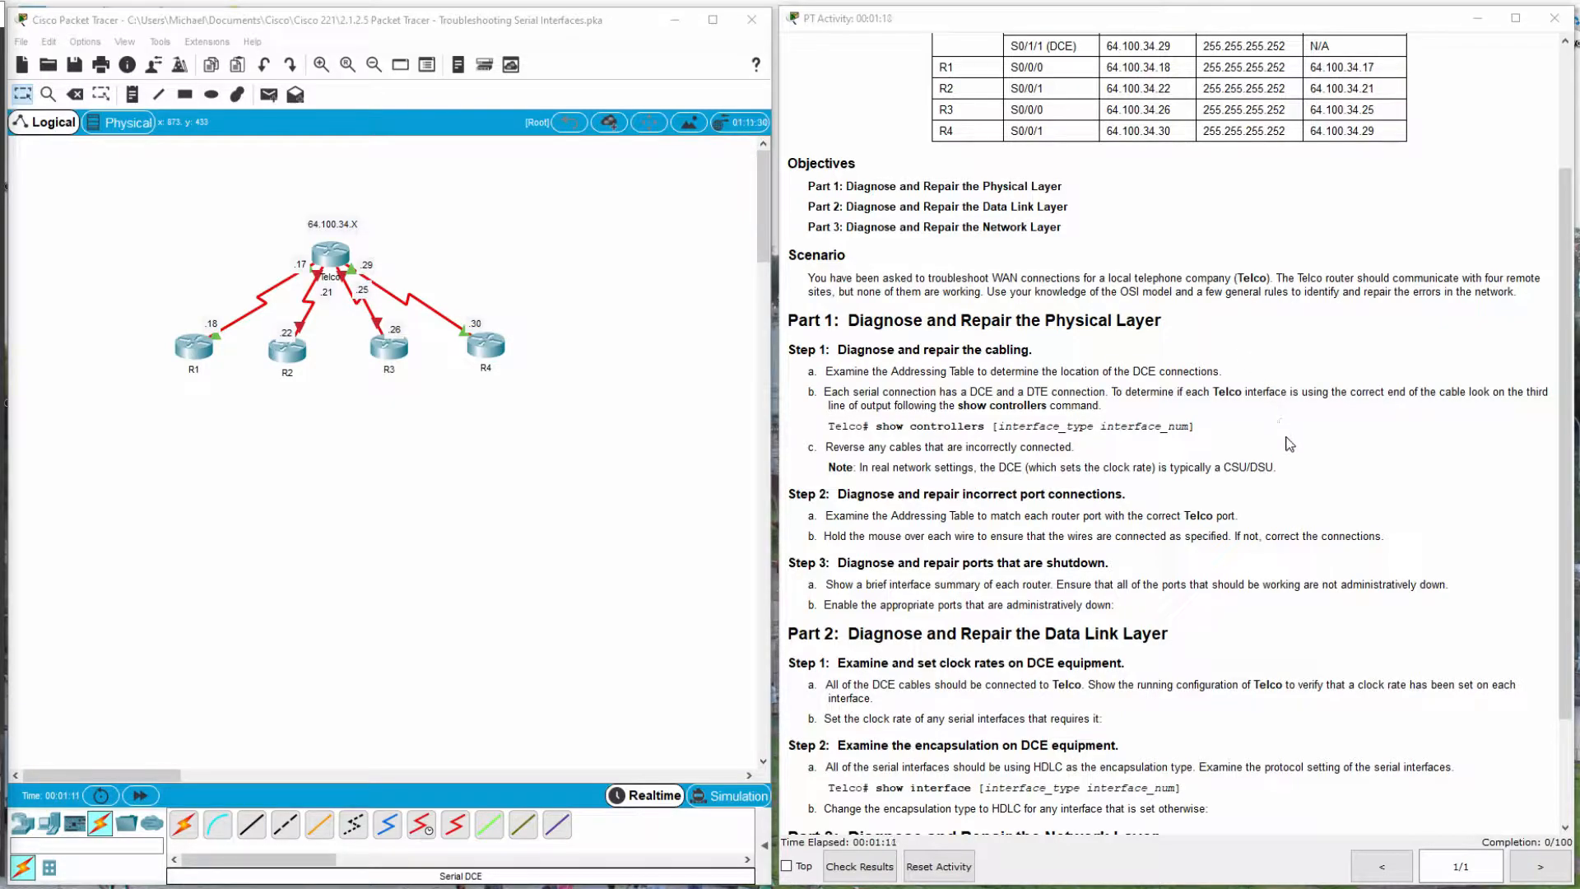
scroll(1290, 451, up, 3)
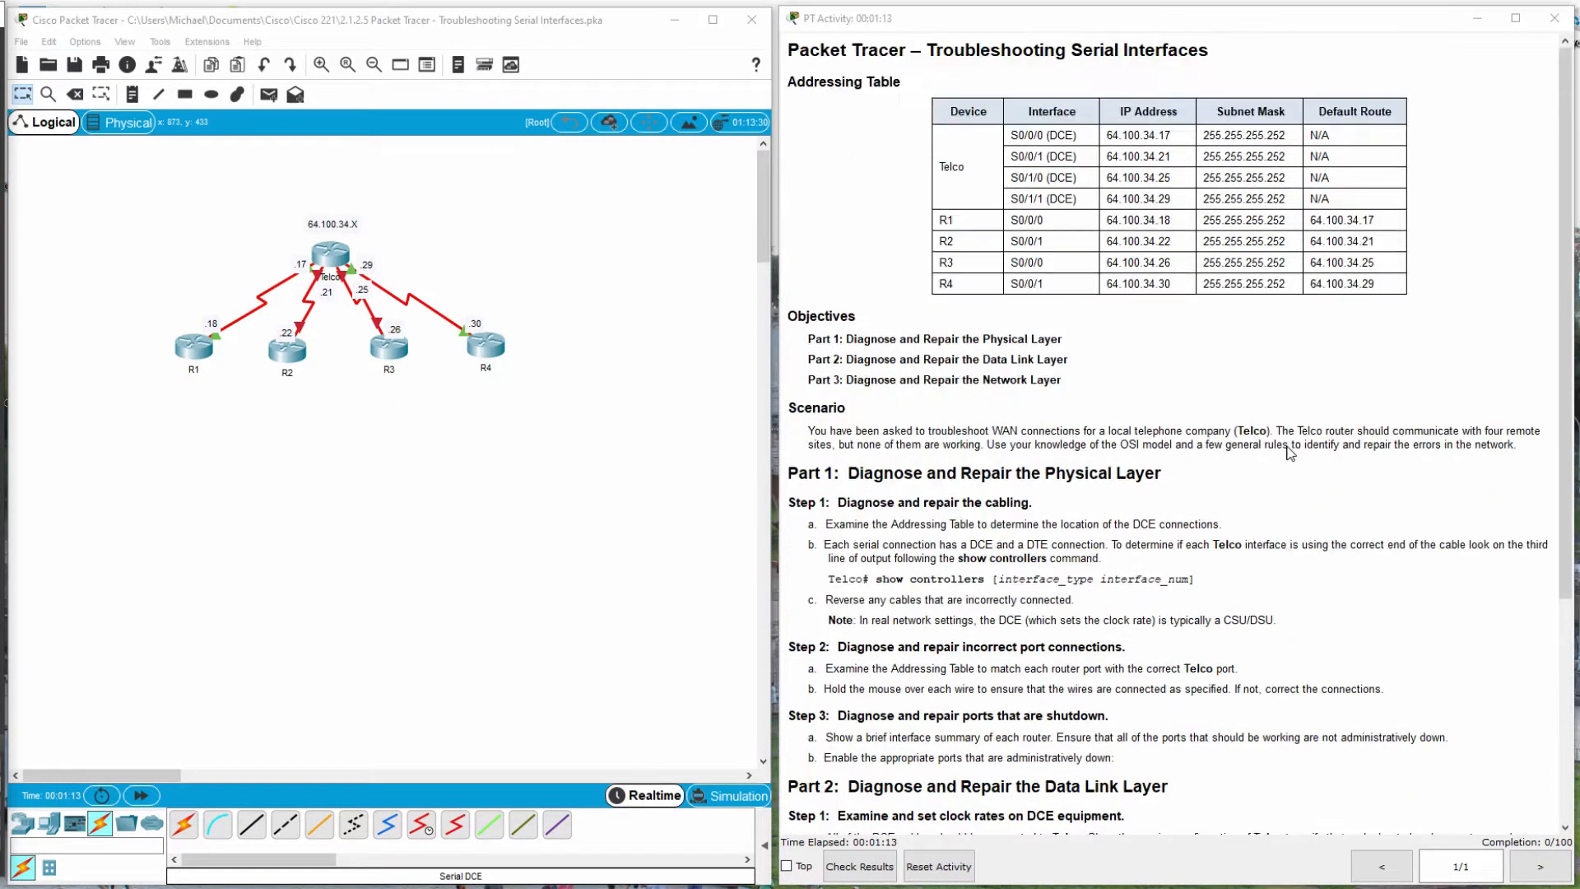
drag(1010, 132, 1488, 230)
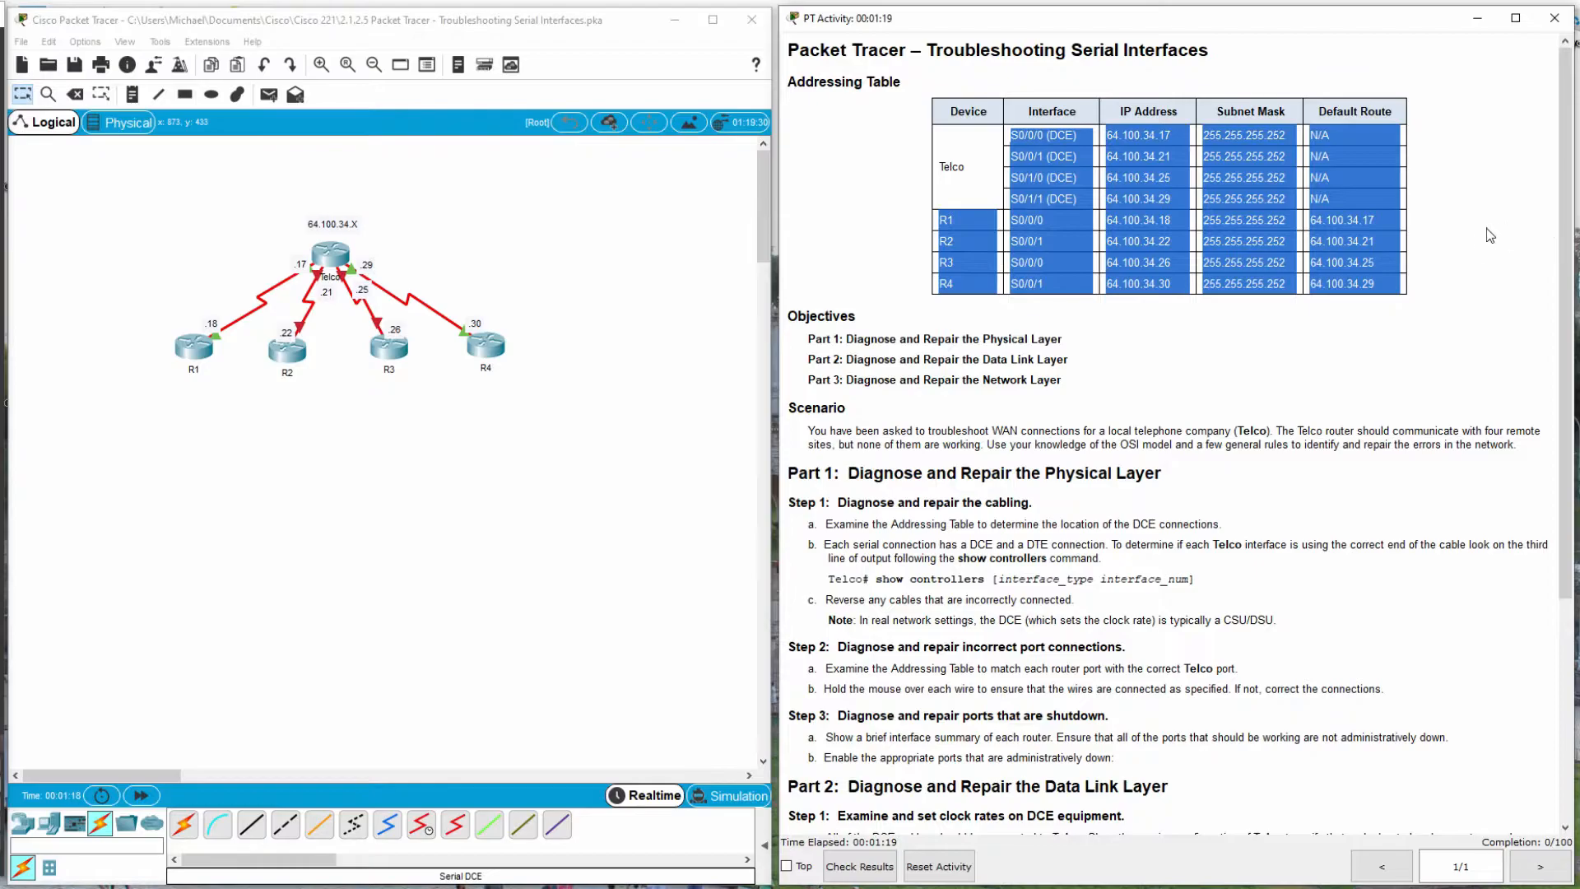
click(1366, 336)
drag(1011, 133, 1332, 193)
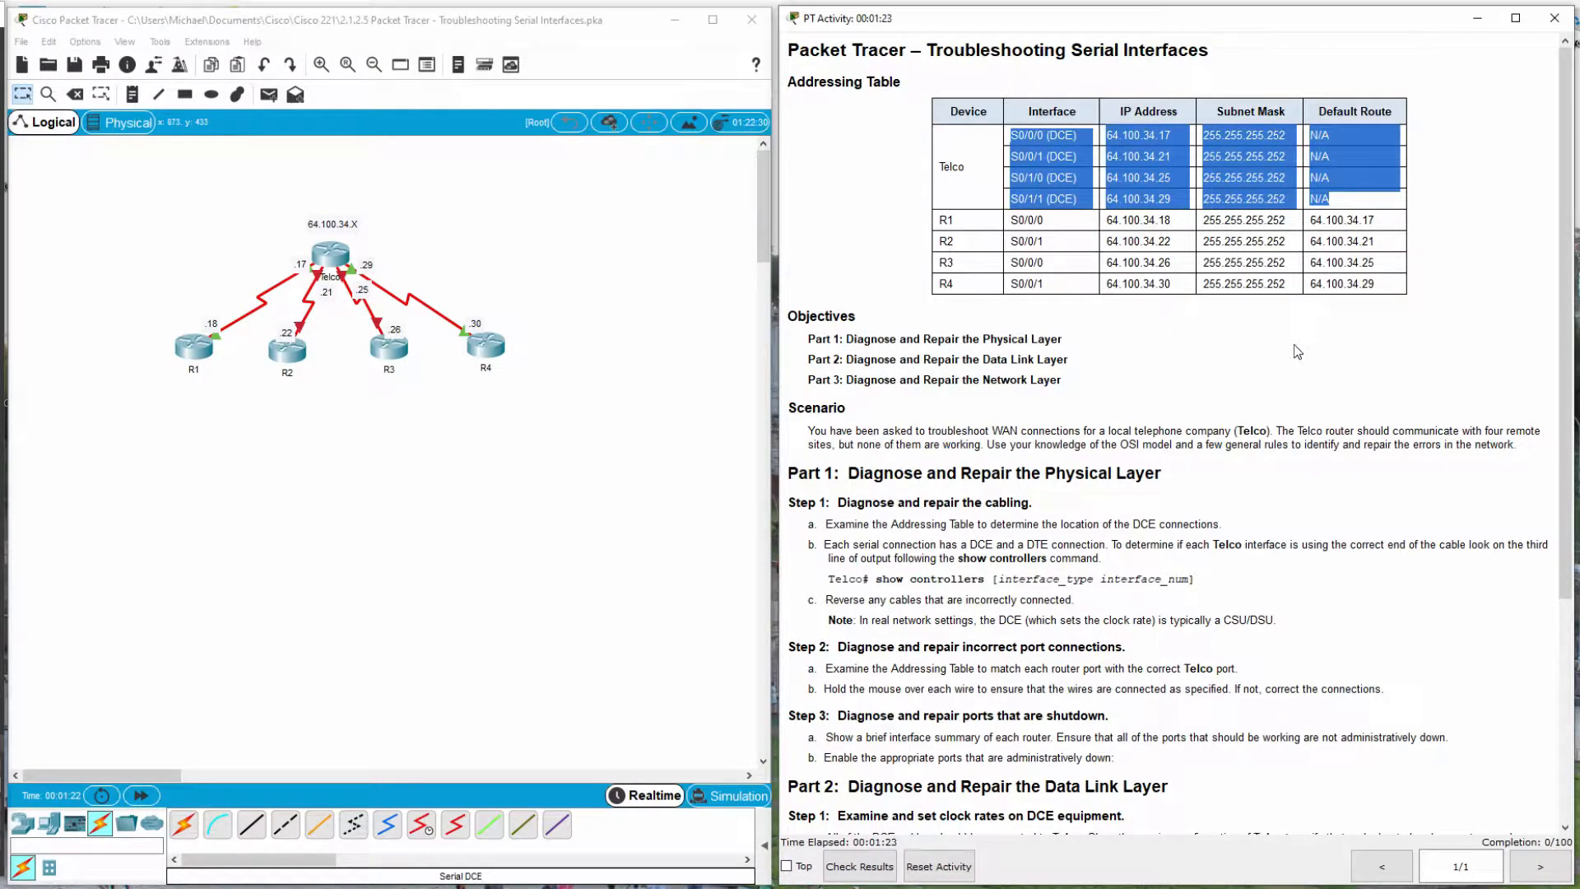
click(1204, 354)
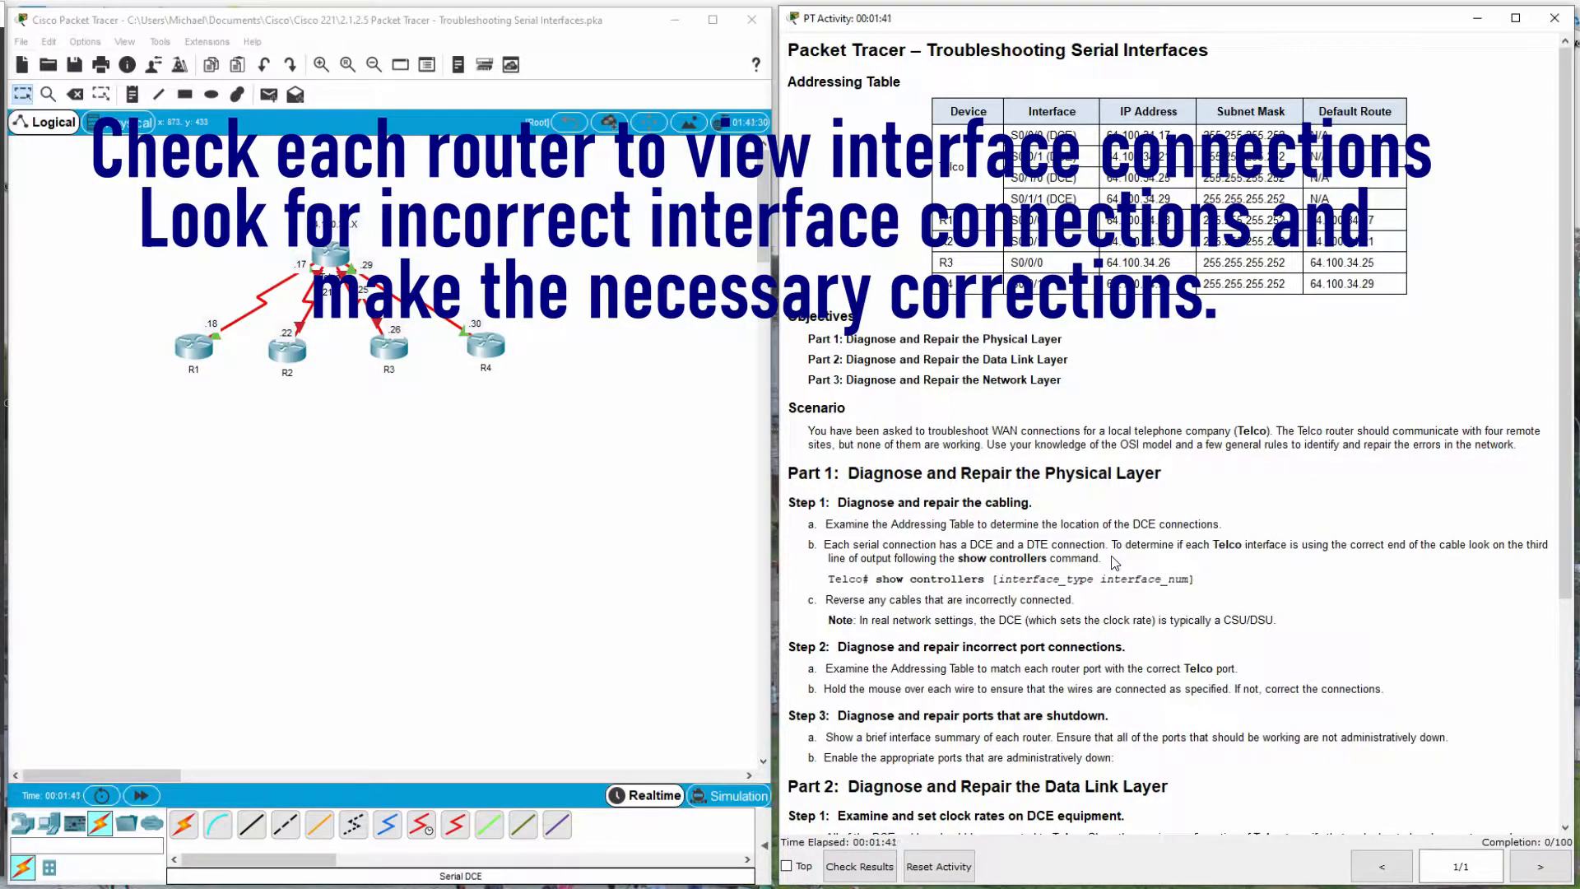
Open the Telco router's command line and enter privileged EXEC mode with en.
click(325, 257)
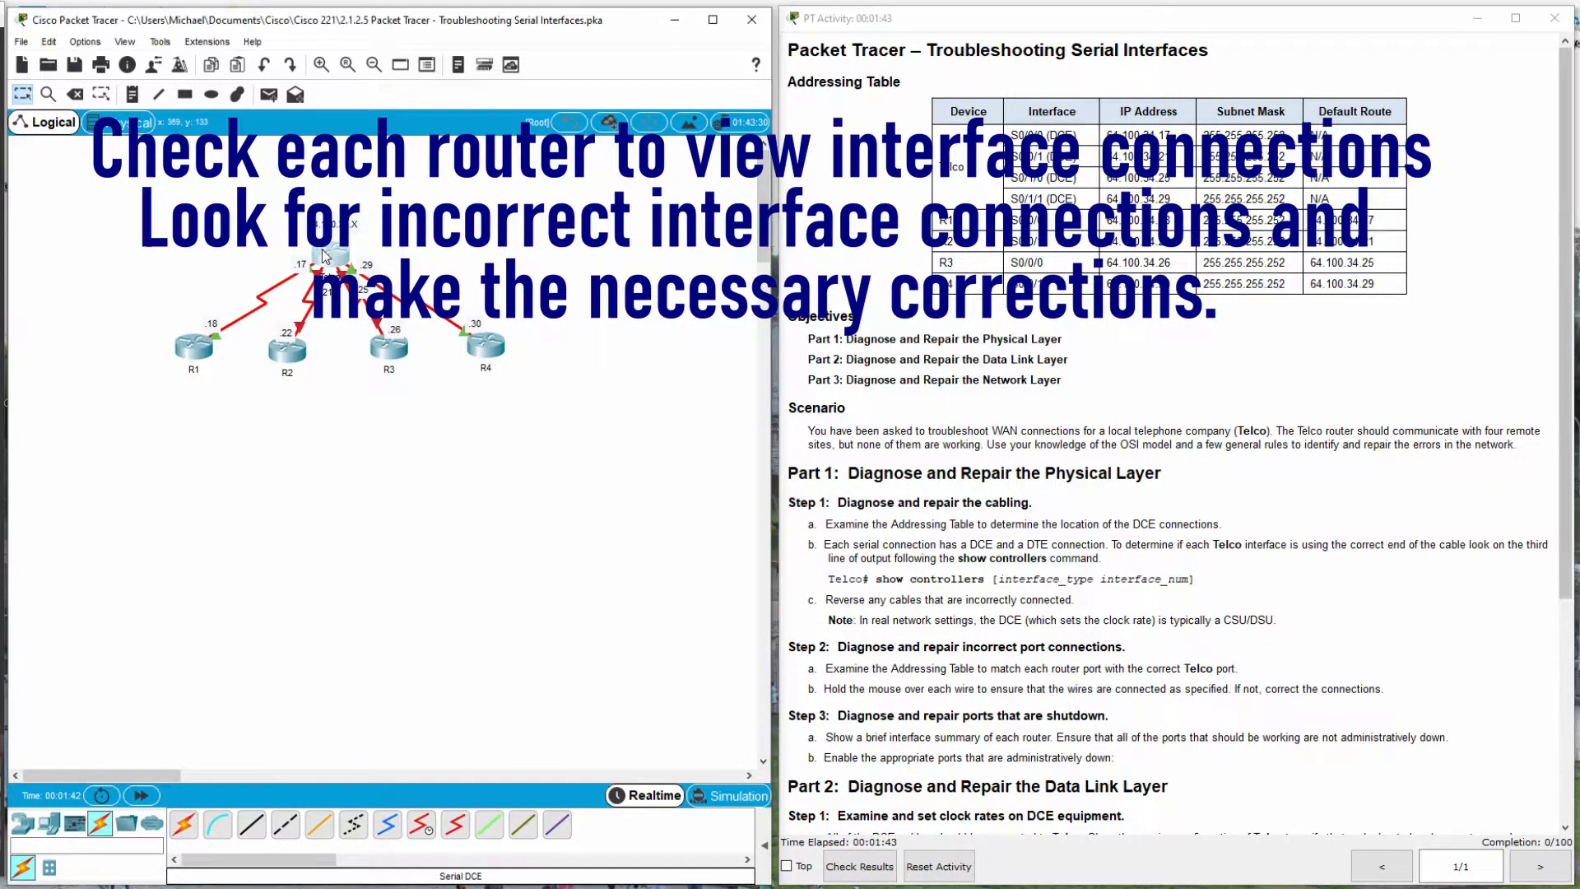
drag(721, 202, 324, 217)
click(298, 236)
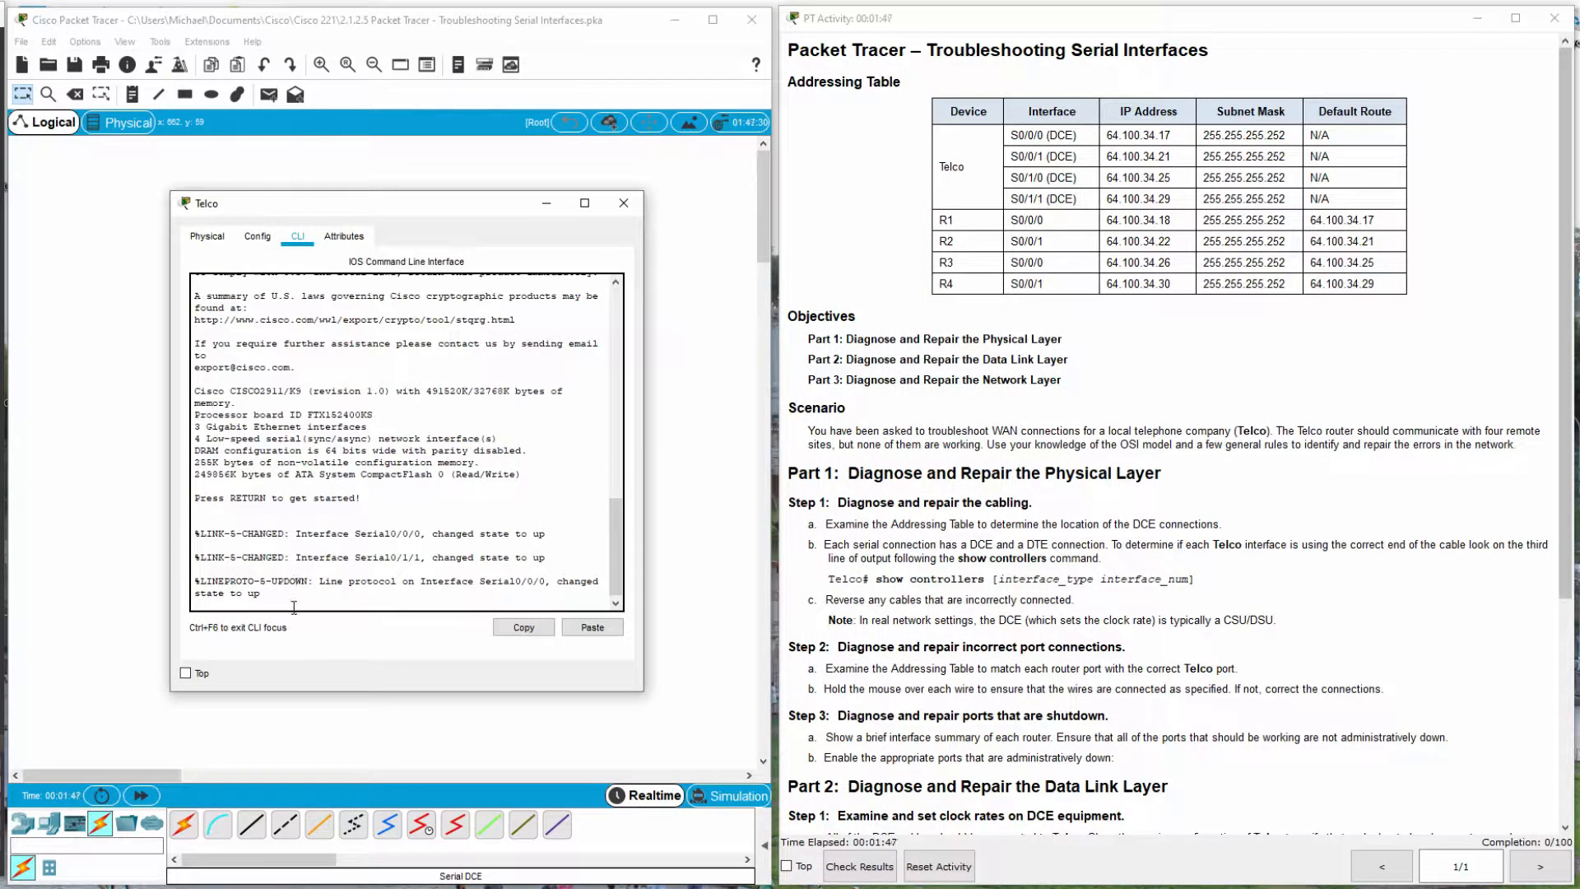
key(Return)
text(elco>e)
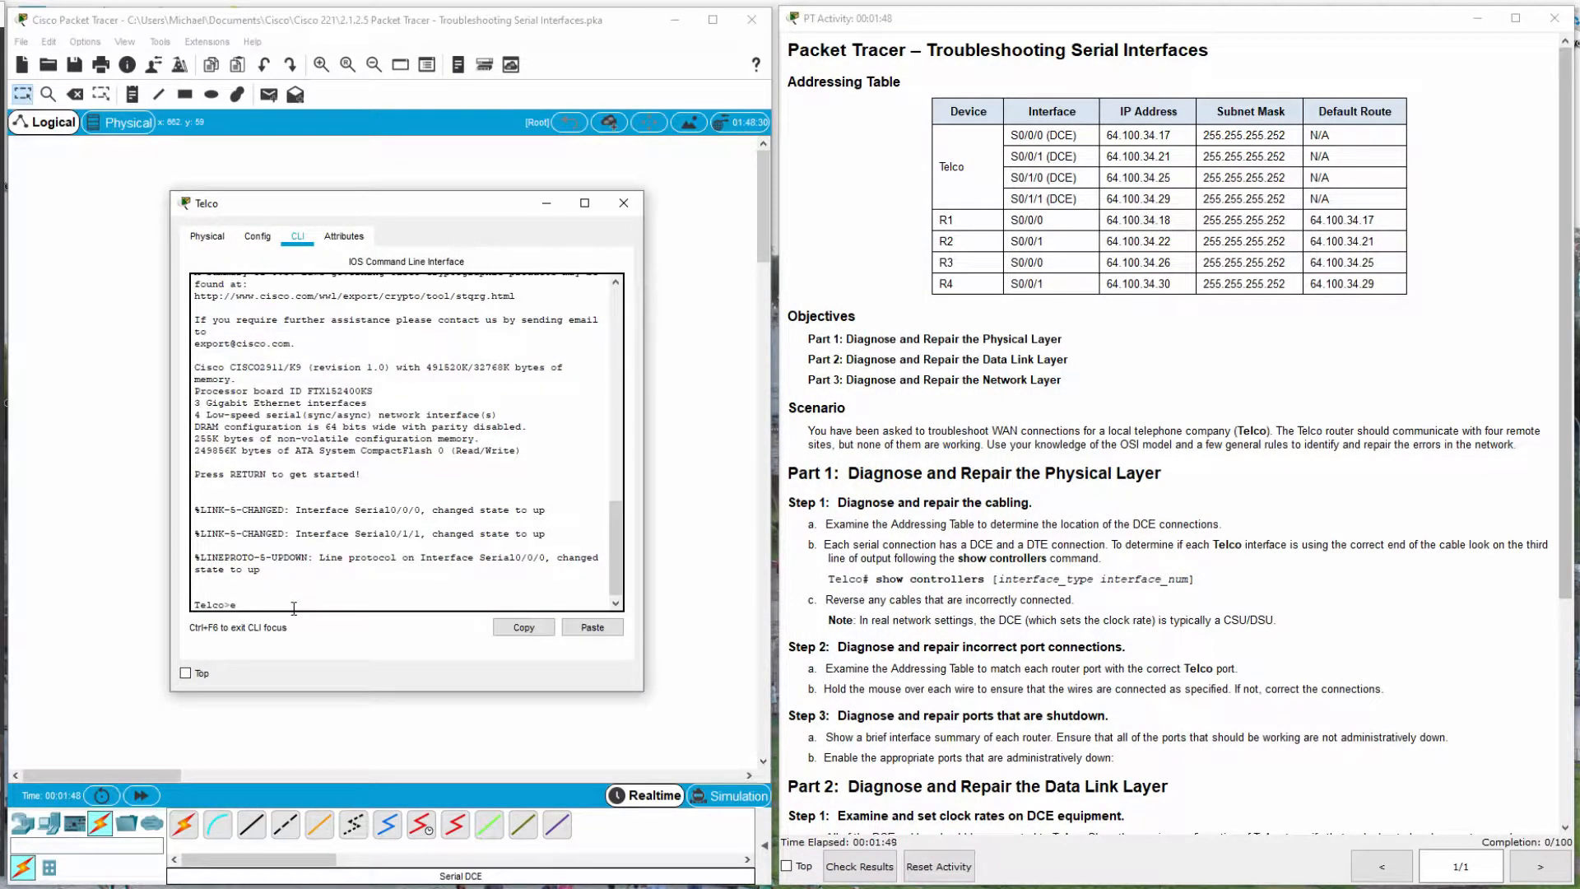
text(n)
key(Return)
Run show controllers s0/0/0 on Telco and check the third output line for the DCE or DTE cable end.
text(show control)
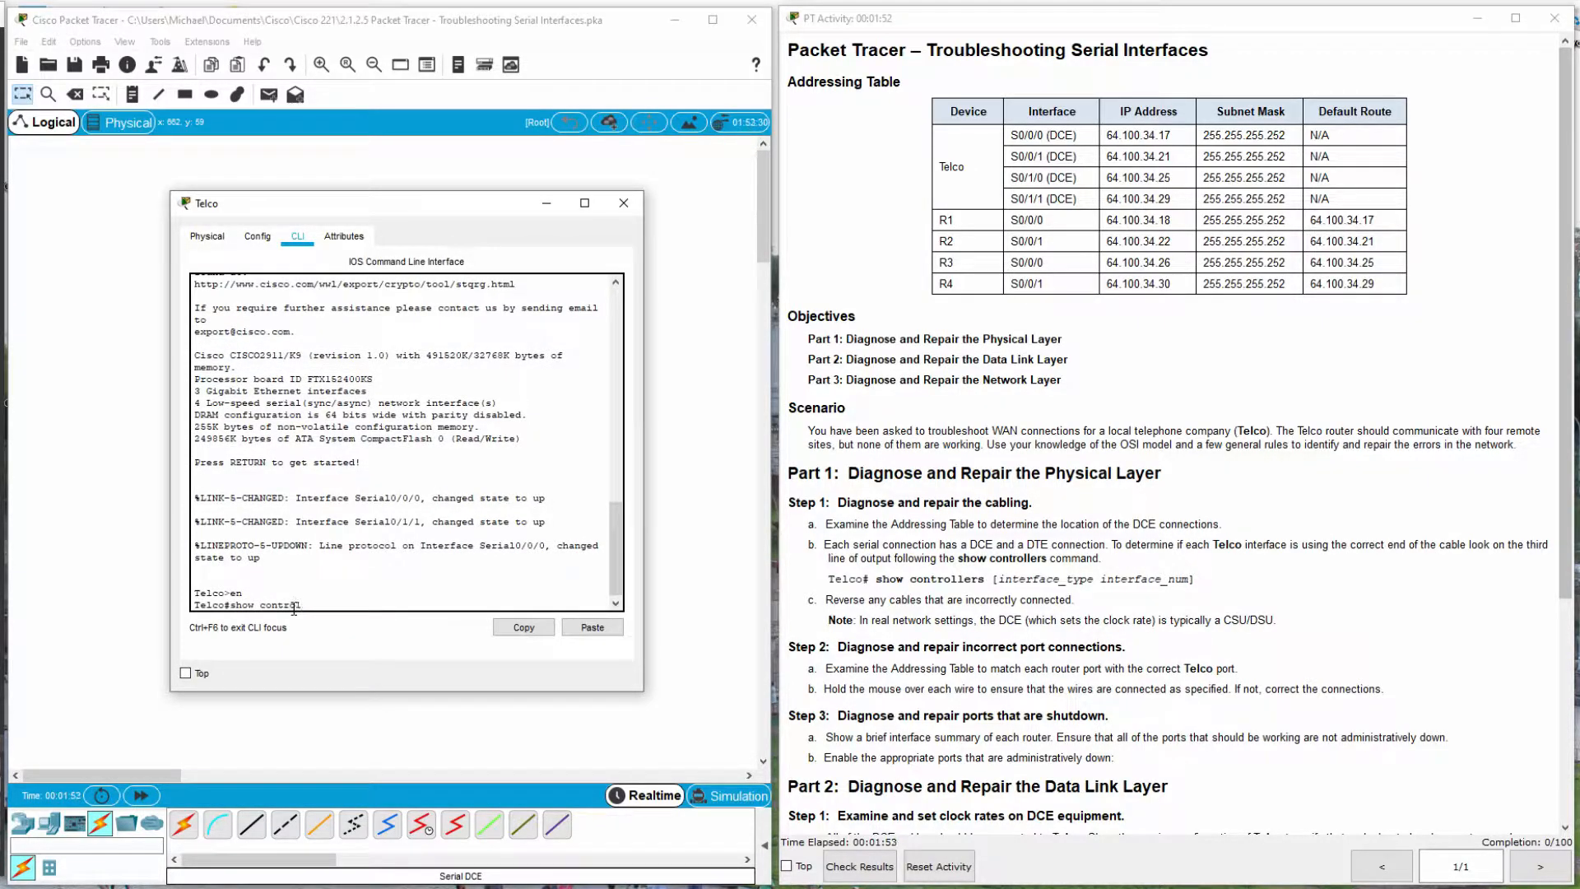
text(lers s0/0/0)
key(Return)
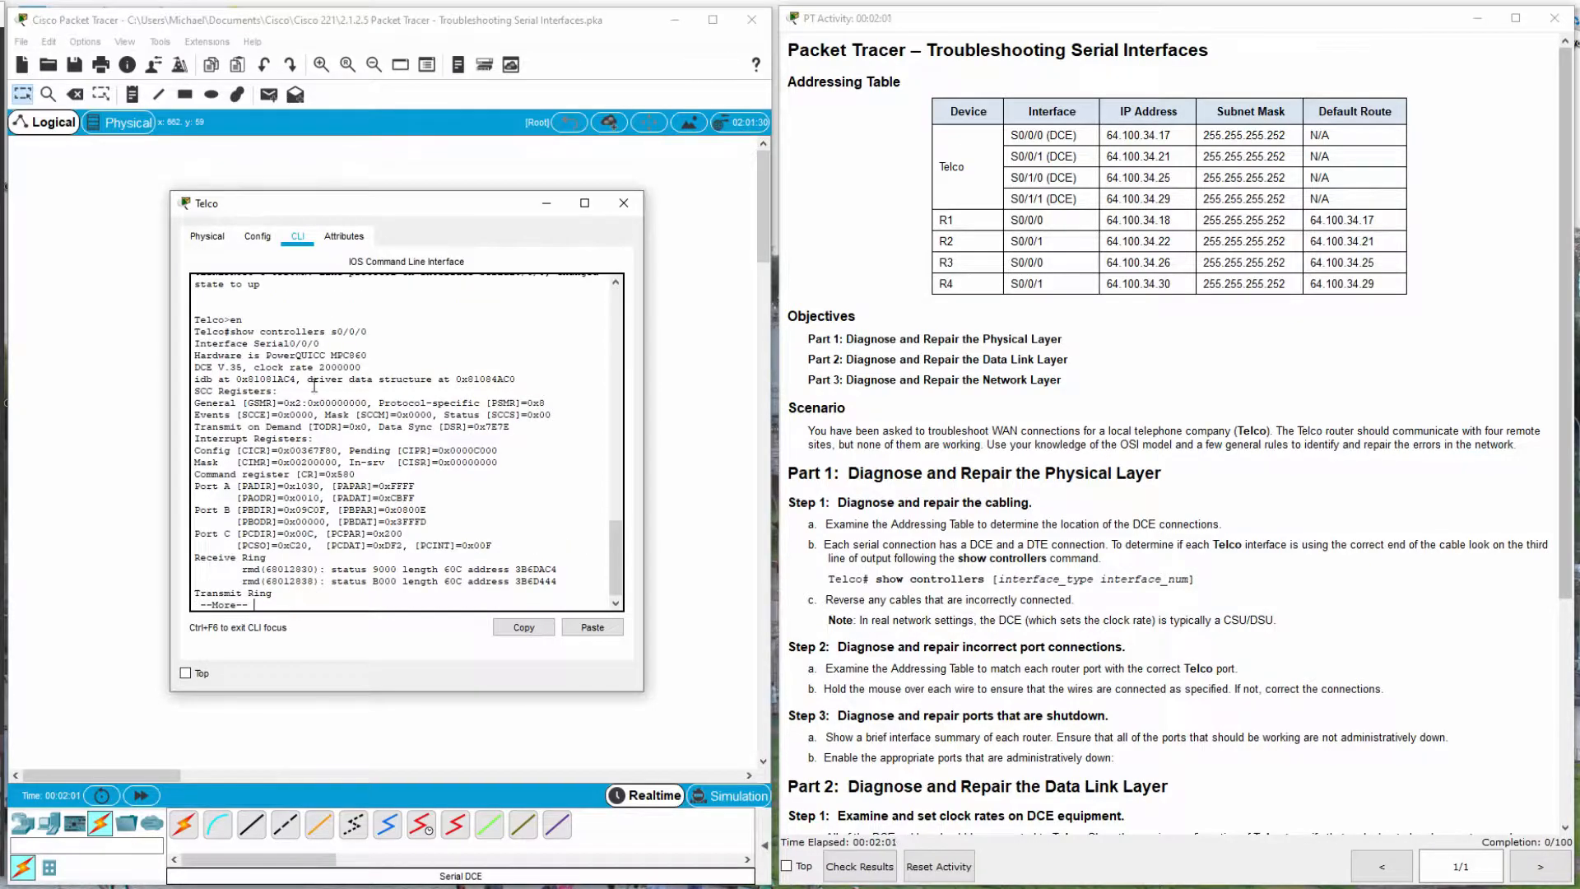
drag(369, 356, 368, 368)
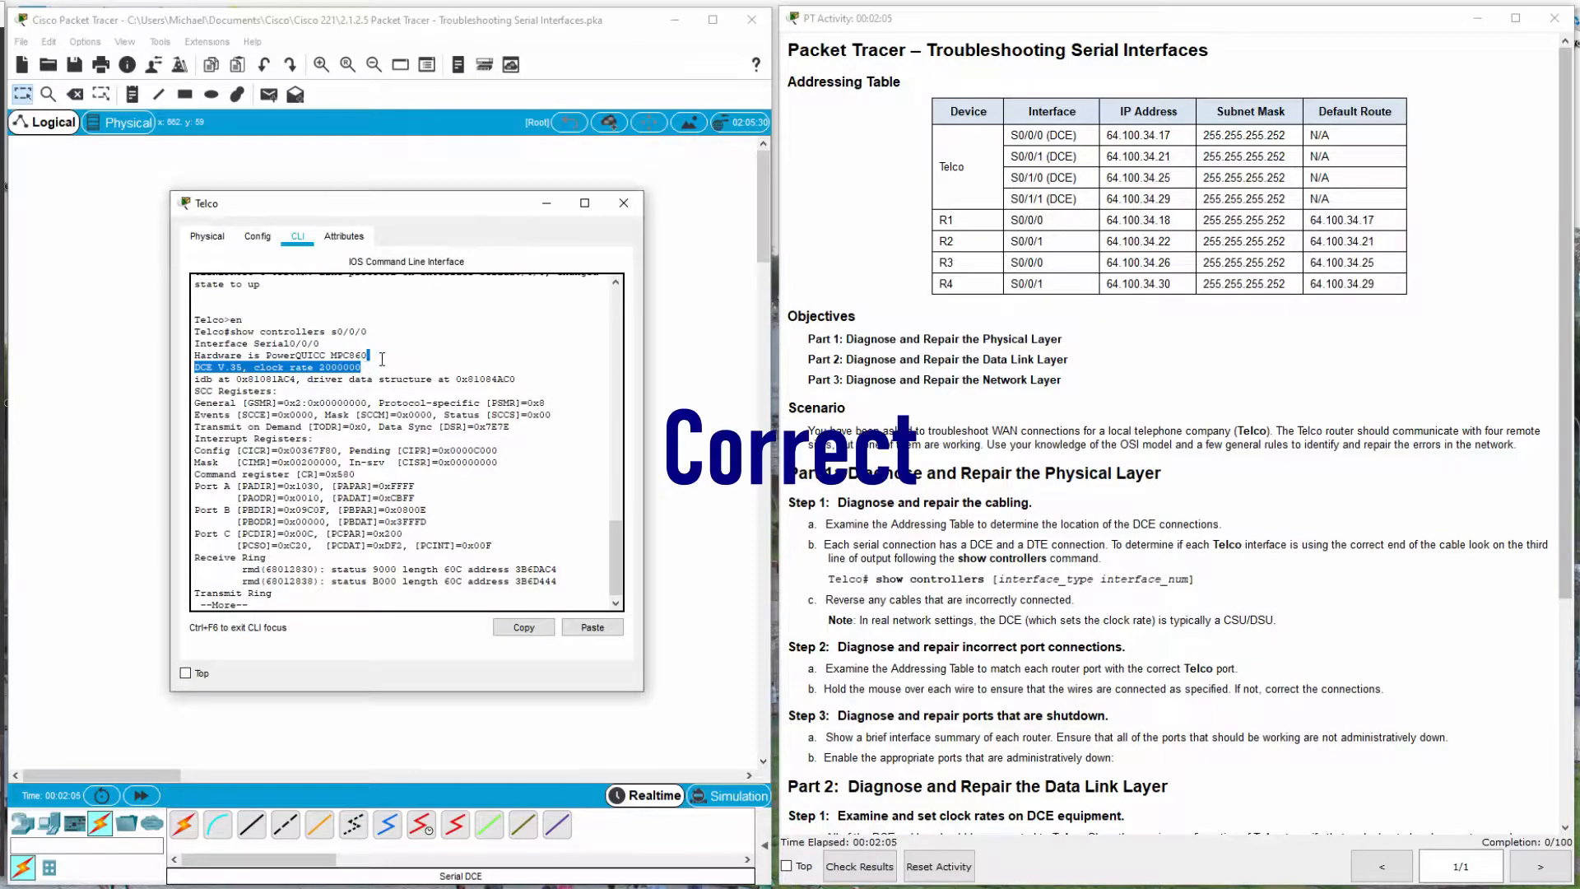
click(368, 368)
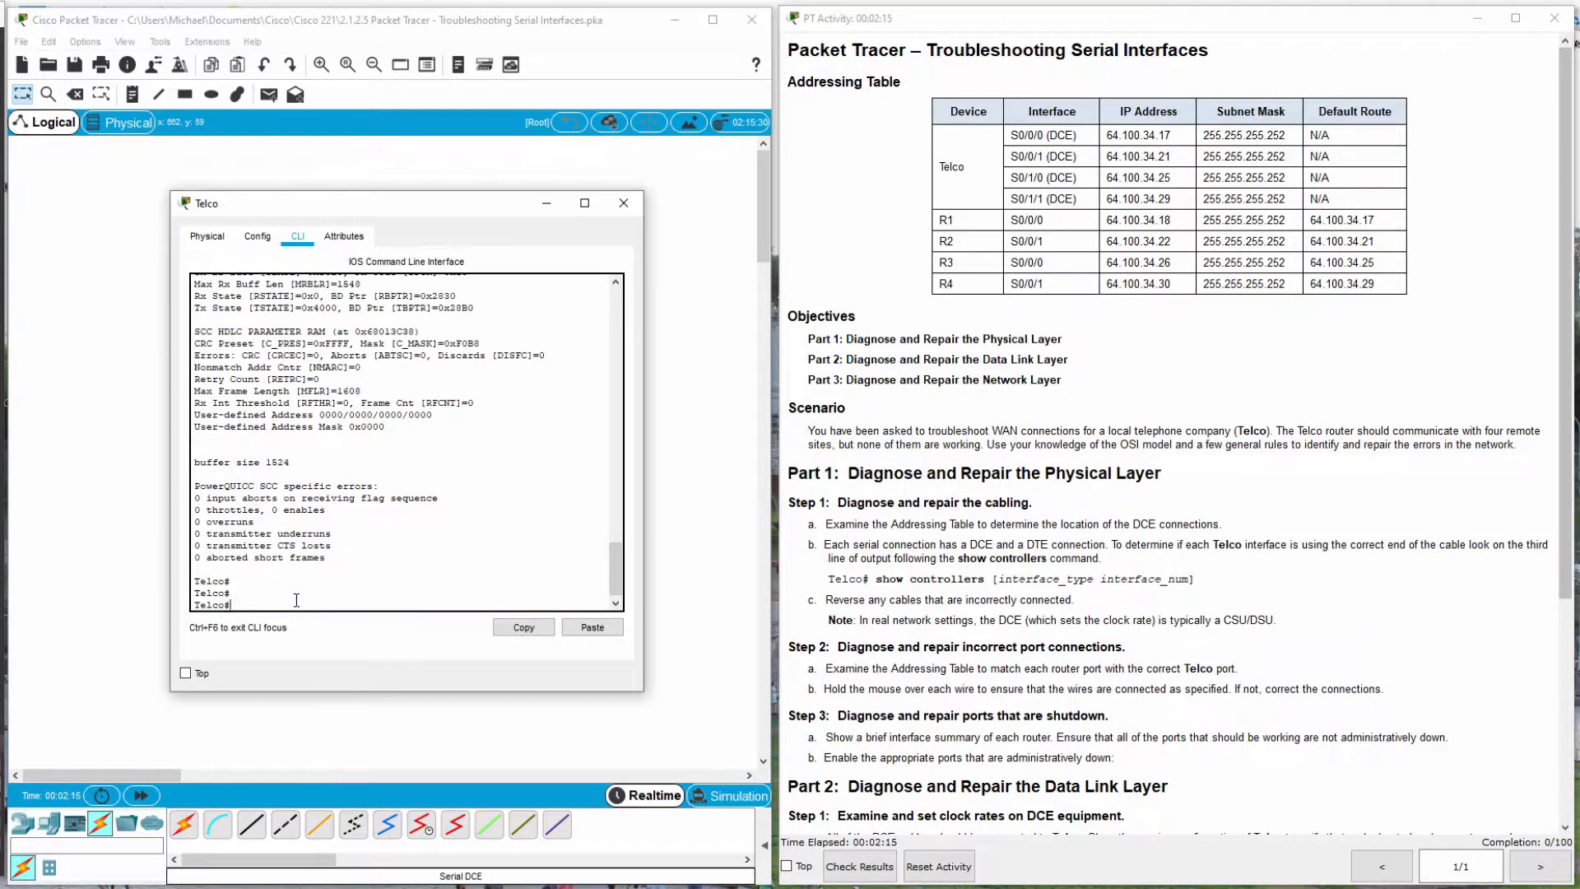
Run show controllers s0/0/1 on Telco and check which cable end the interface uses.
key(Up)
key(BackSpace)
key(Return)
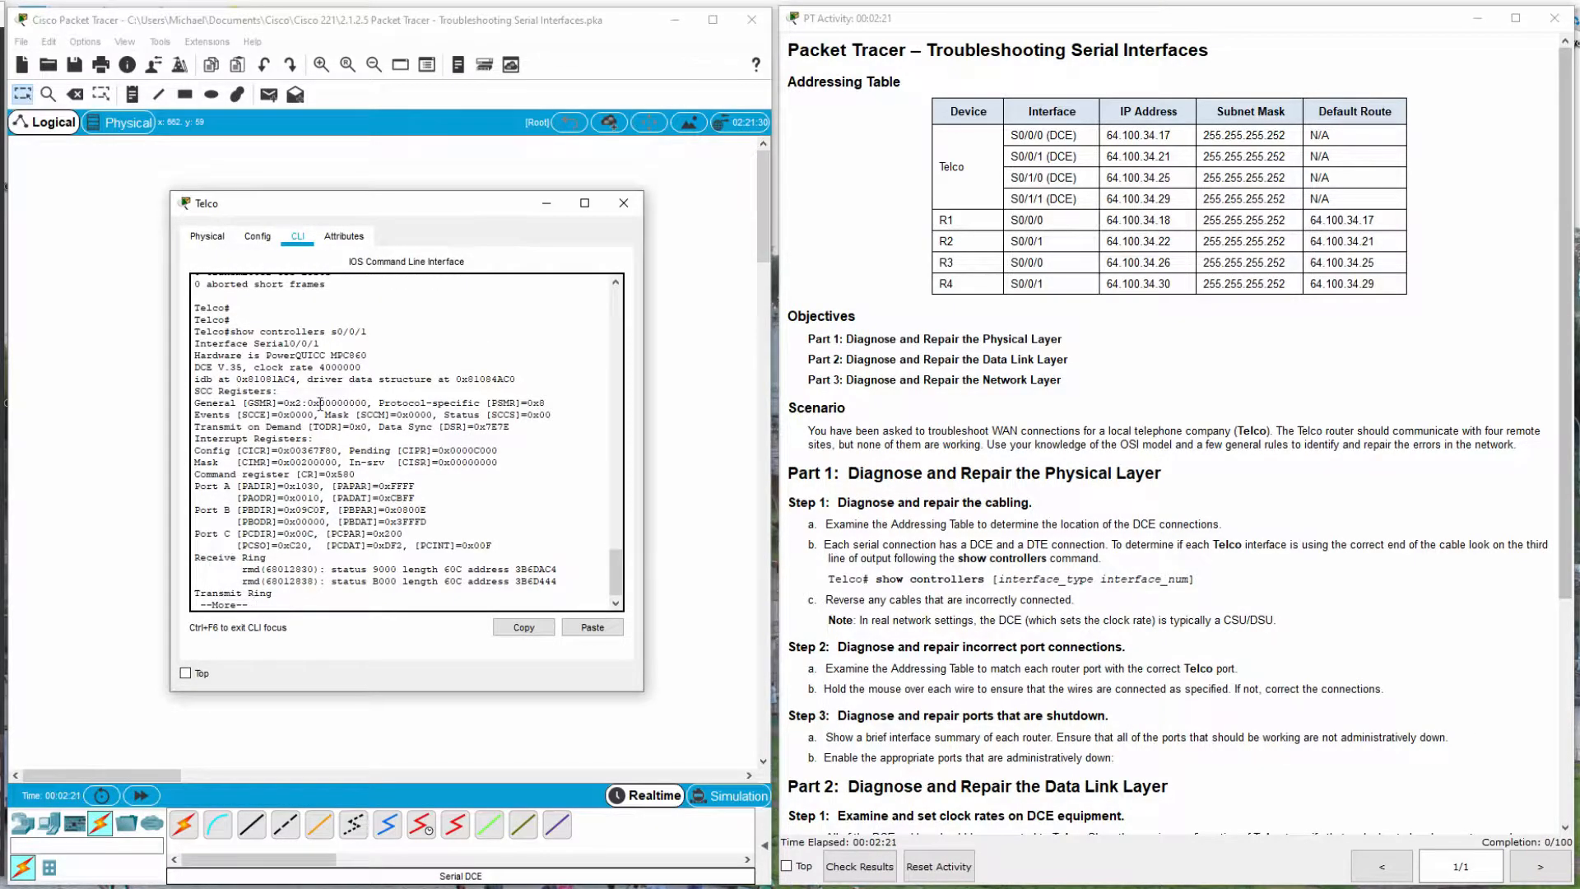
drag(362, 367, 201, 372)
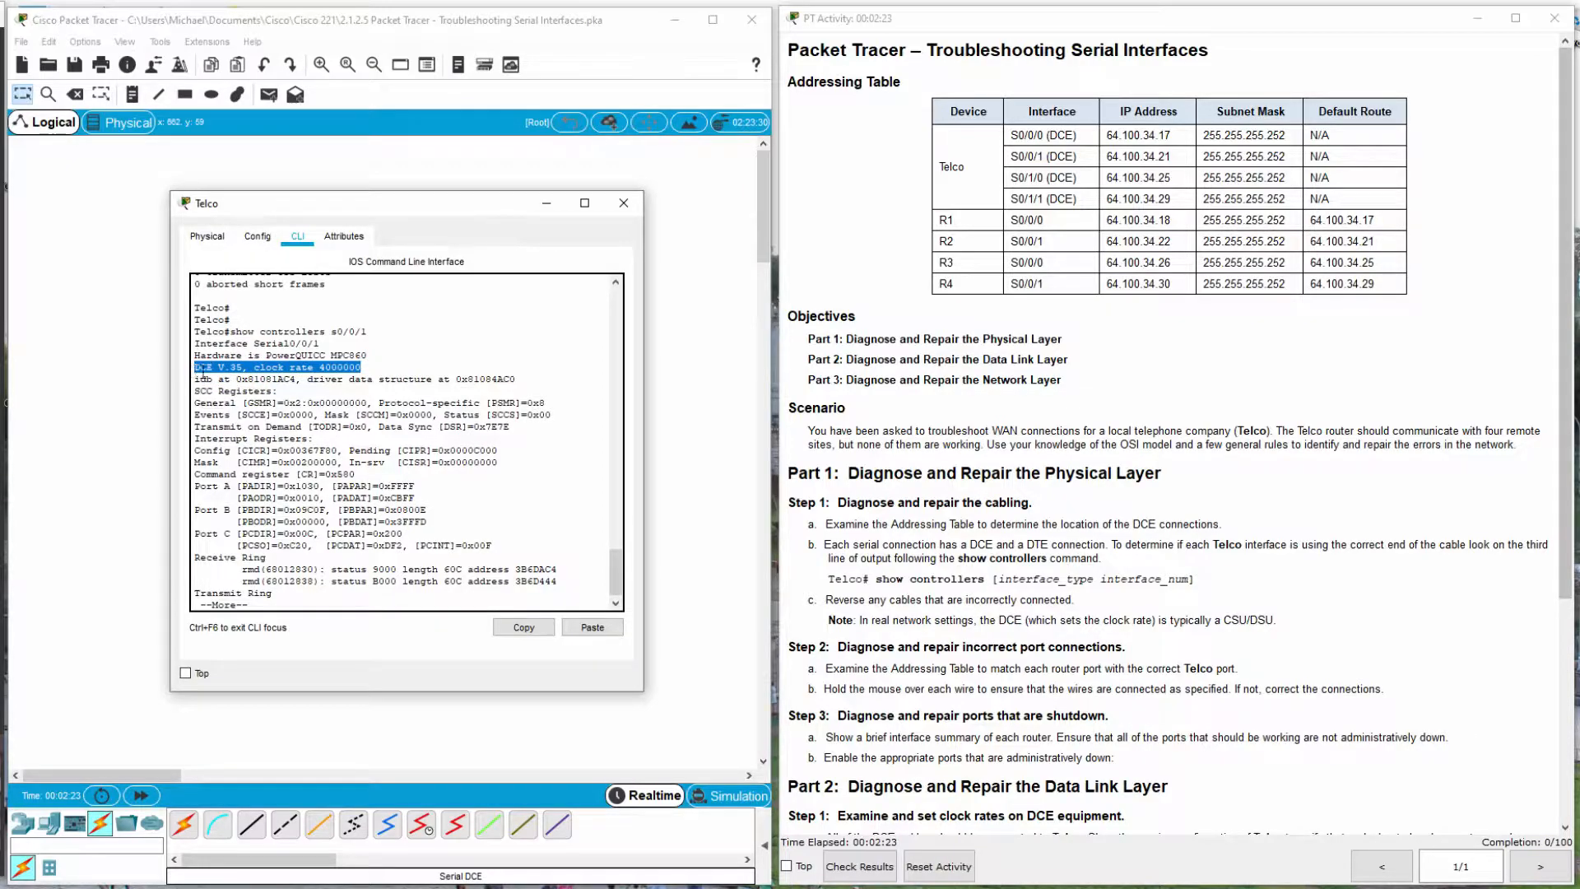
click(302, 608)
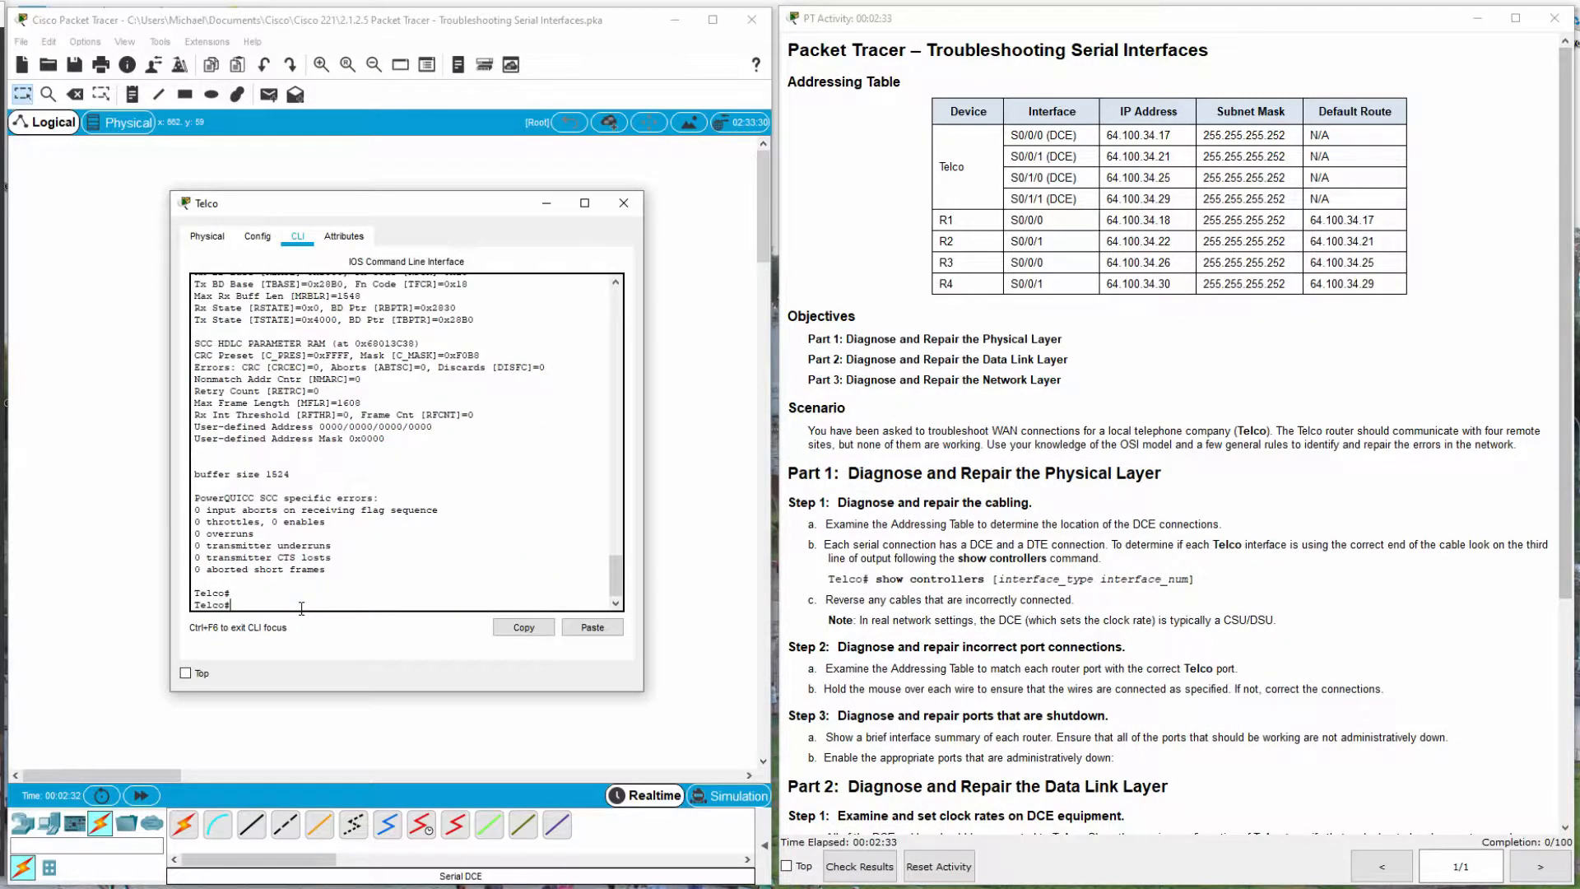
Run show controllers s0/1/0 on Telco, check its cable end, and page through to the prompt.
key(Up)
key(Return)
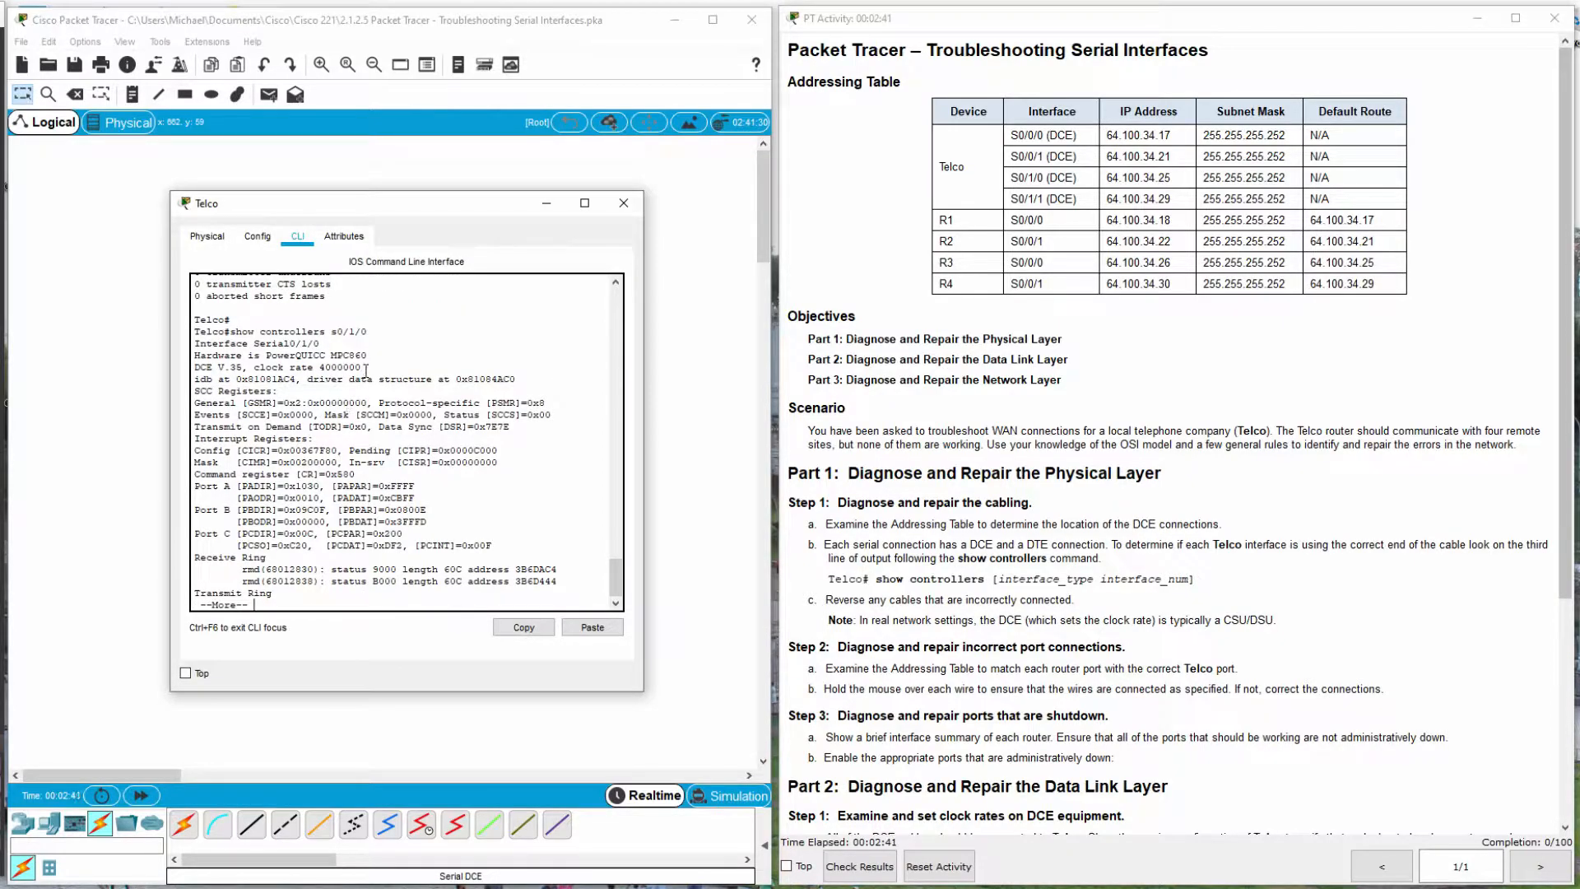
drag(360, 368, 193, 367)
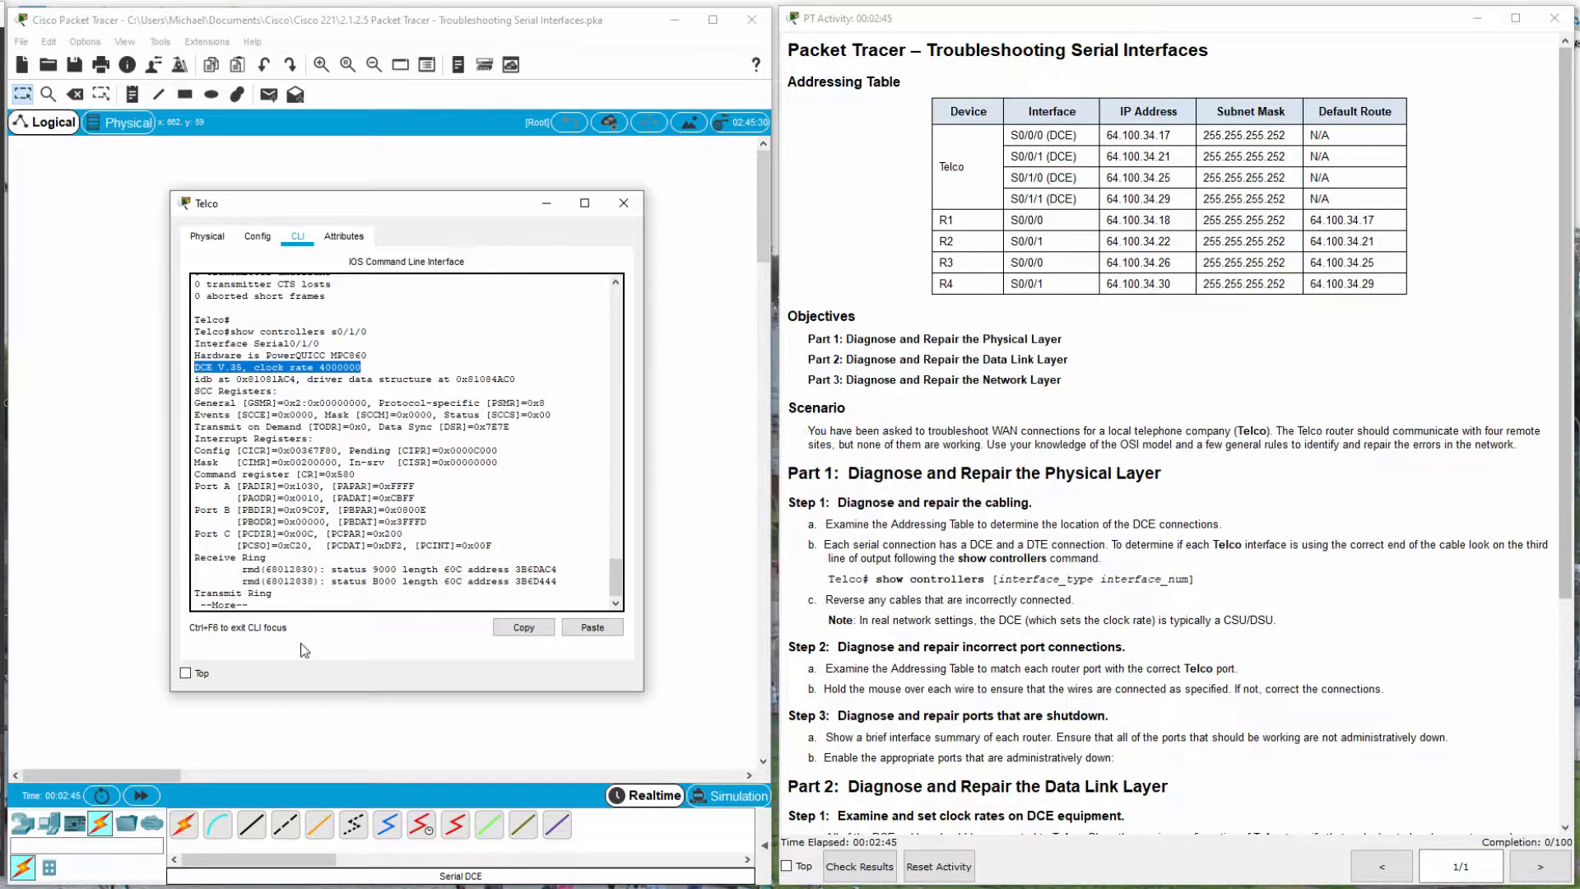
click(305, 604)
key(space)
key(Return)
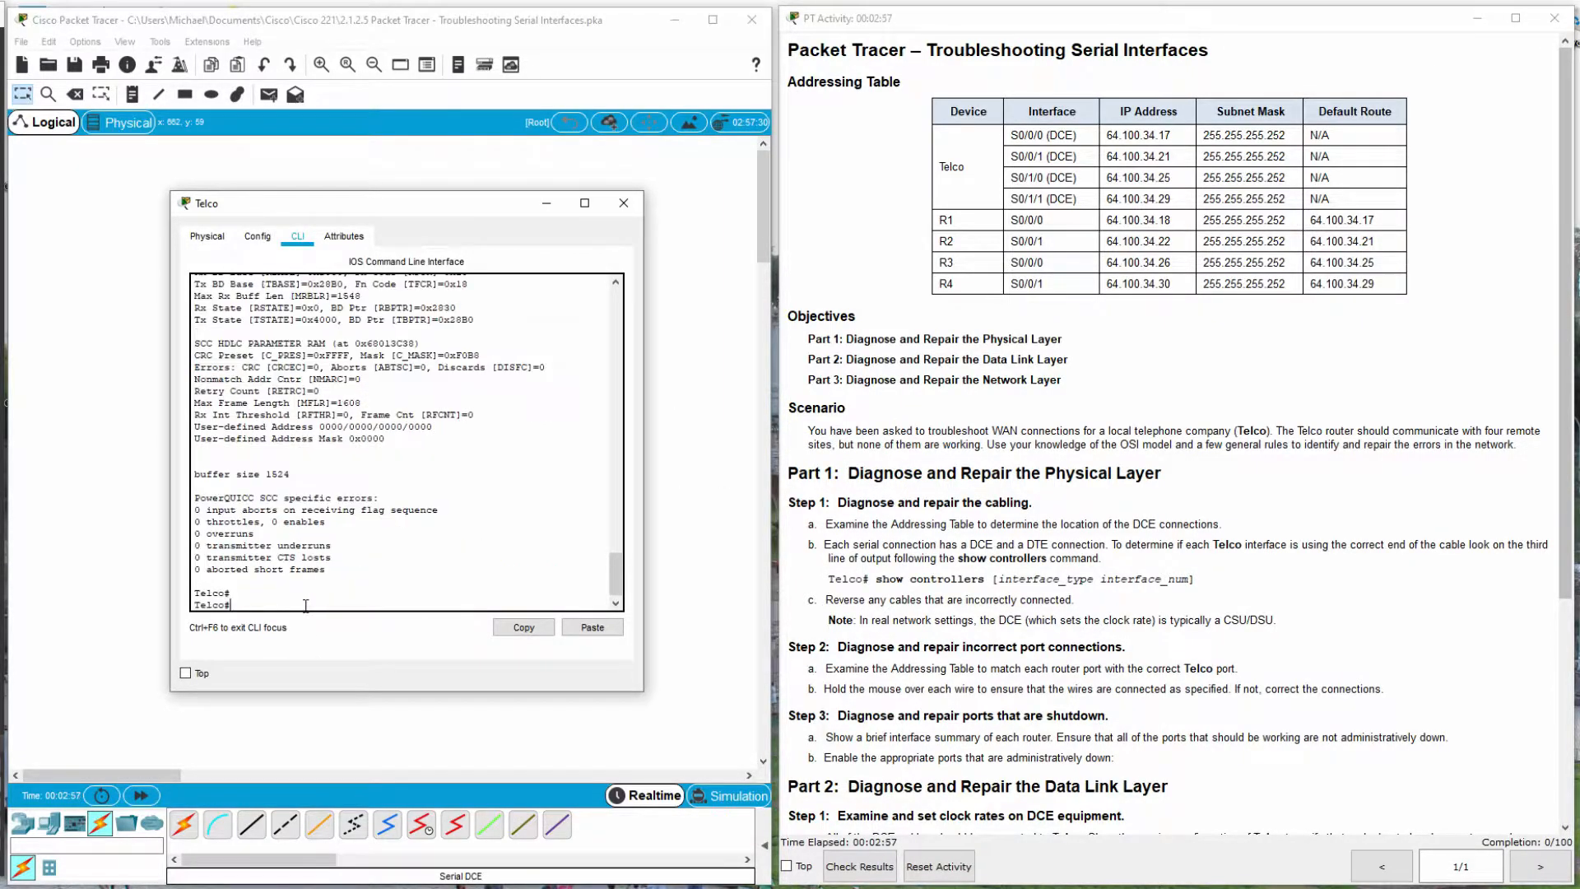
Run show controllers s0/1/1 on Telco and check whether the interface has the DCE or DTE end.
text(show controllers s0/1/0)
text(/1)
key(Return)
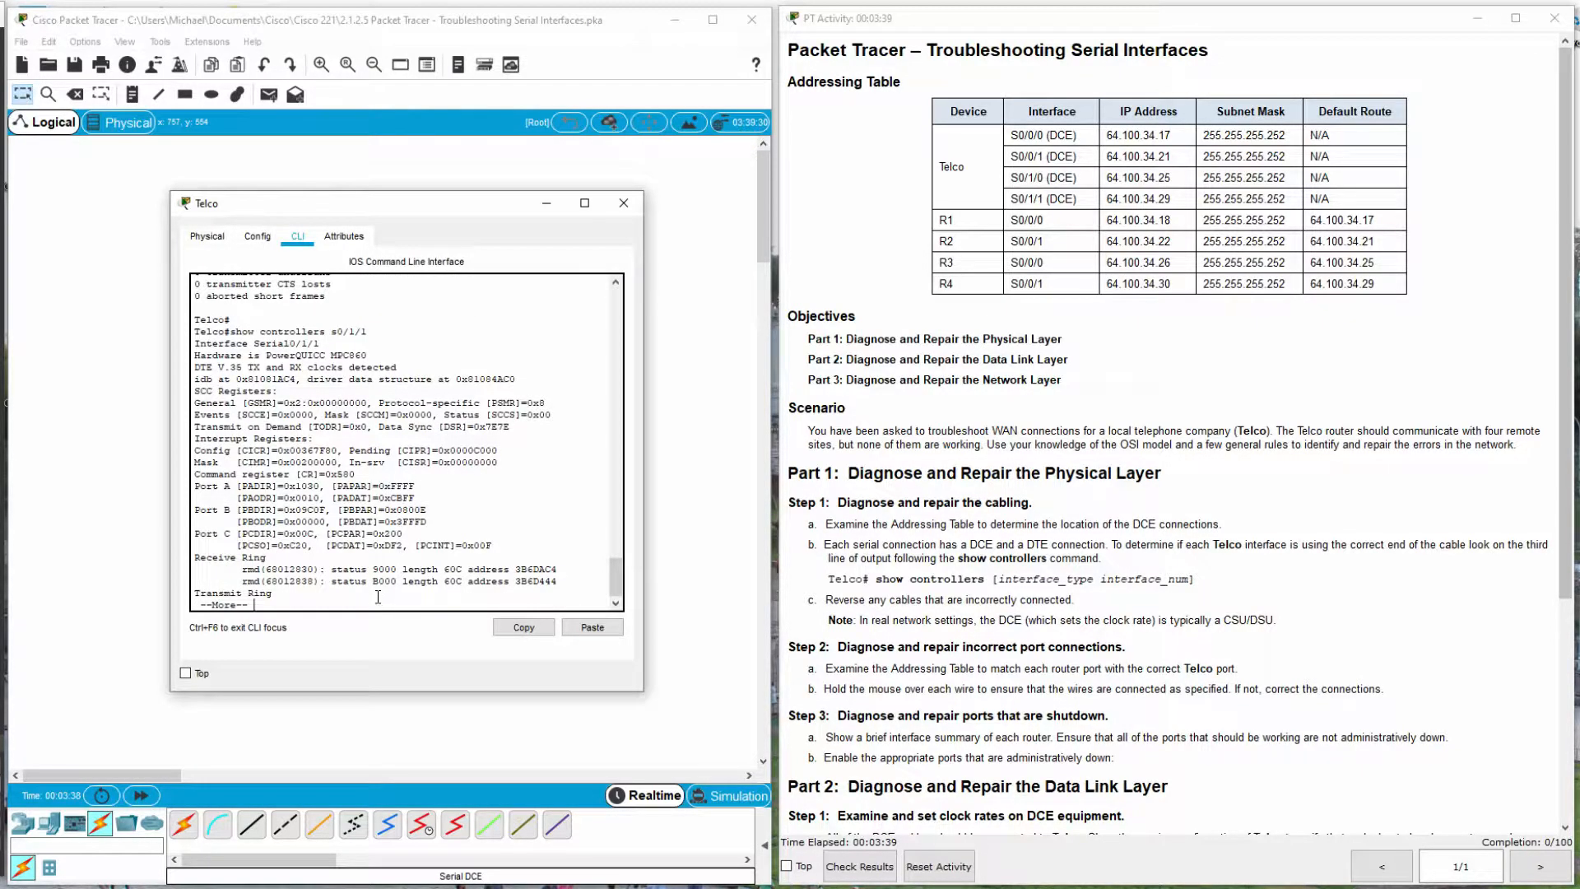
drag(397, 367, 194, 367)
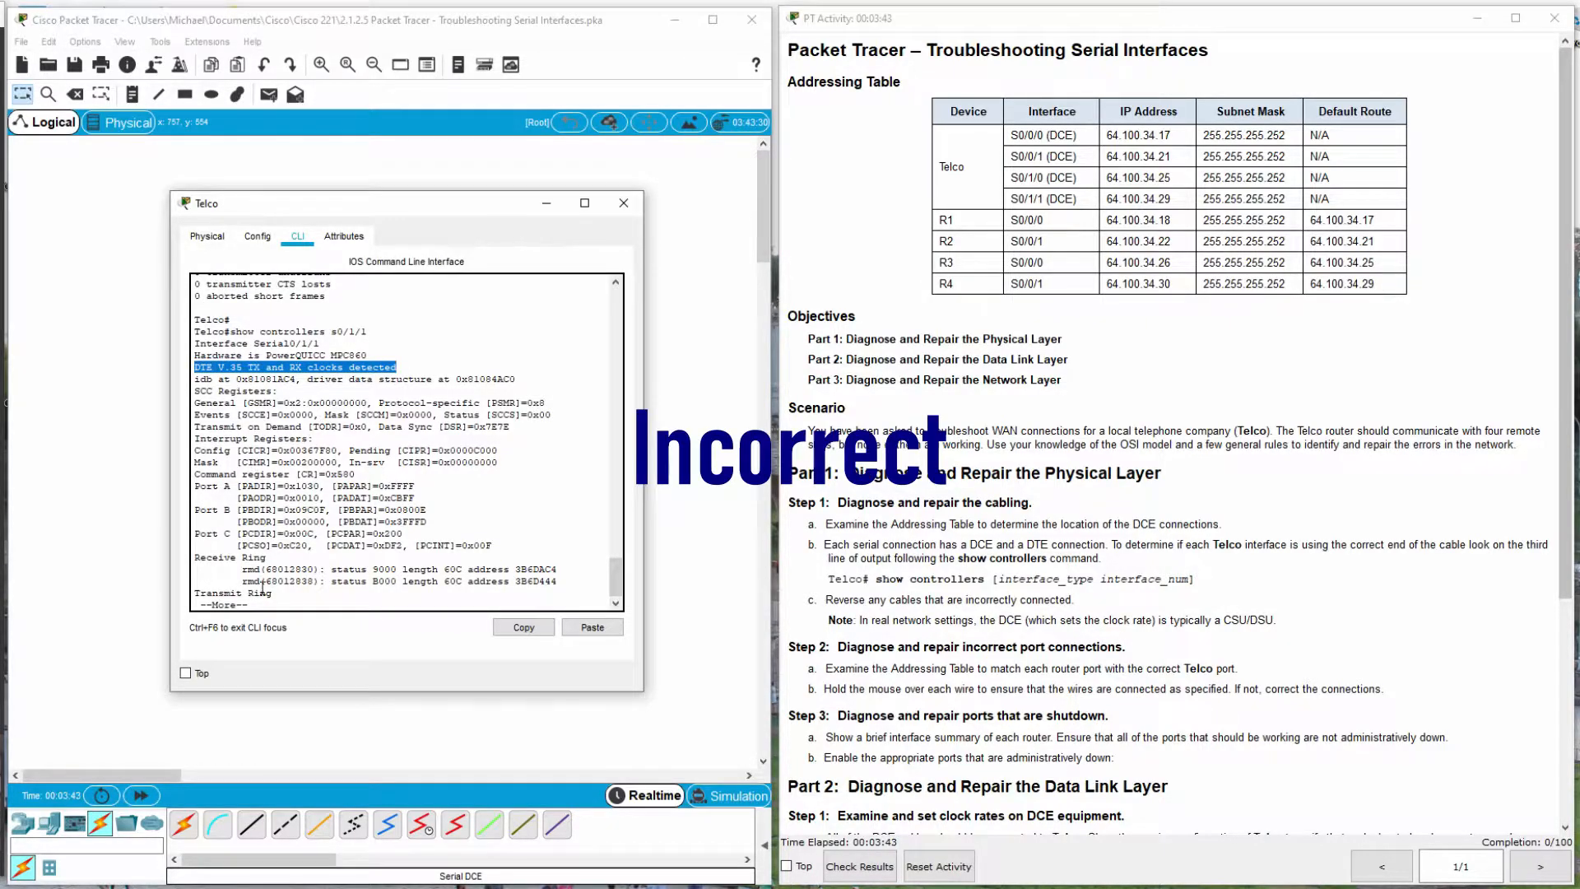
click(263, 607)
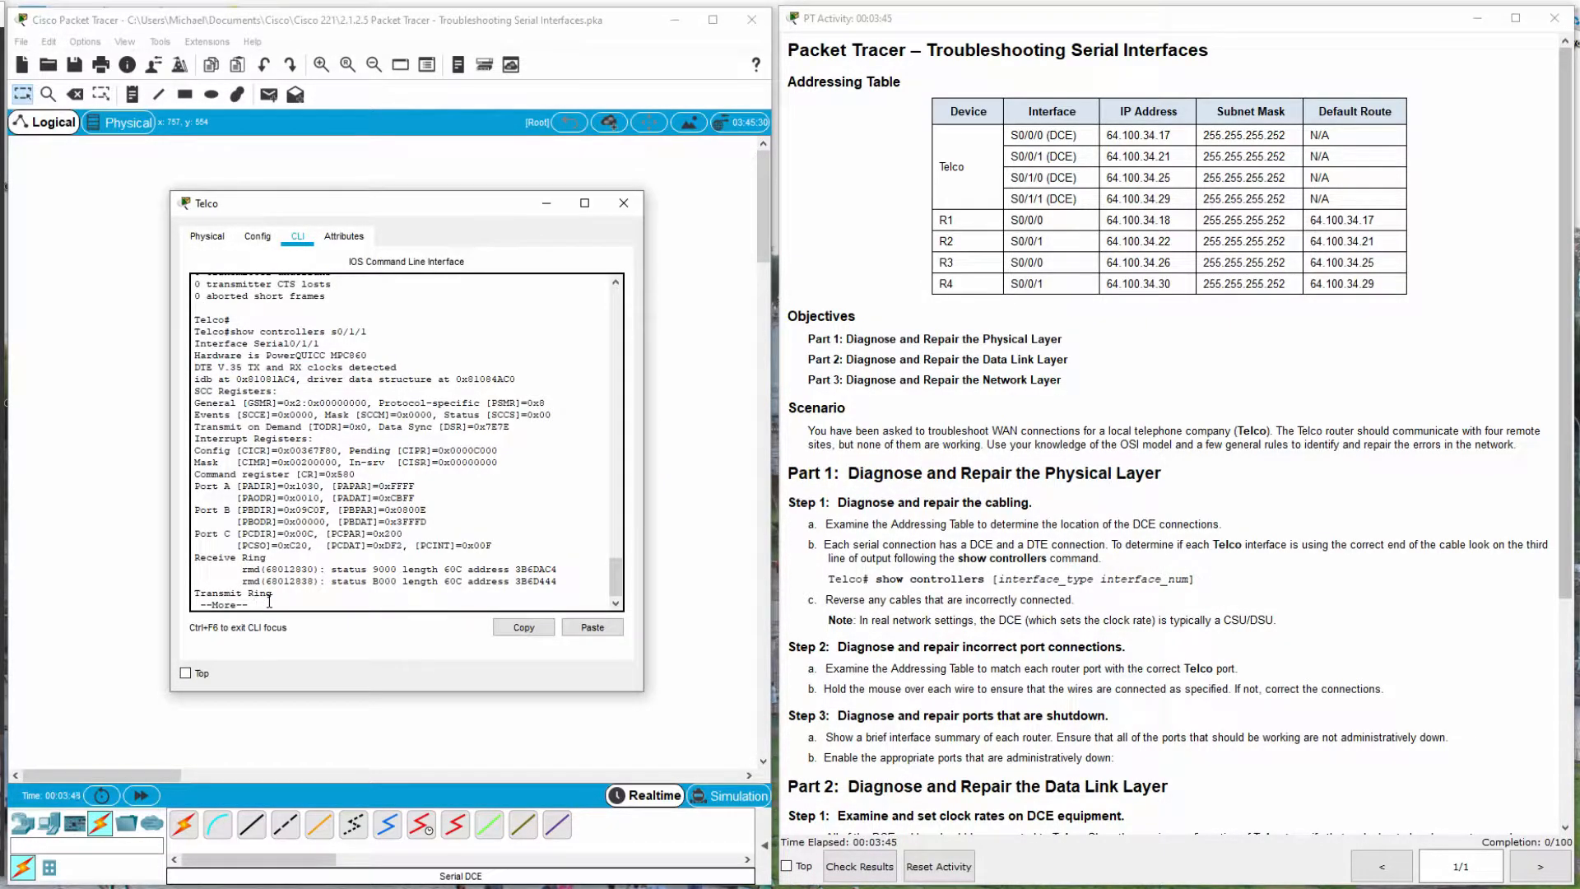
key(Return)
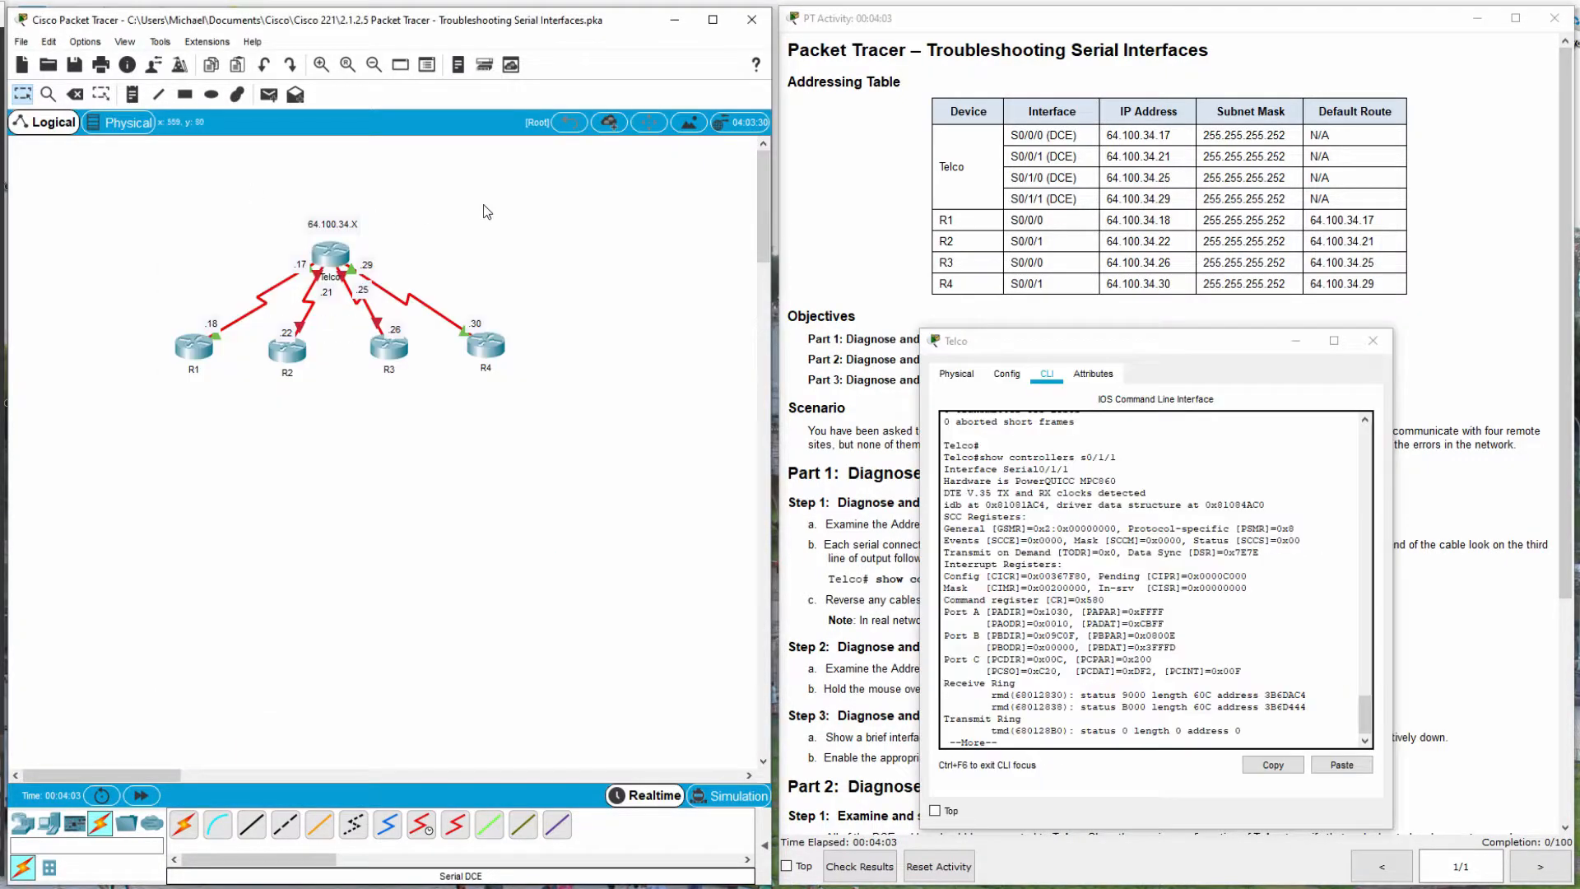
Delete the Telco–R4 cable and reconnect the routers with a Serial DCE cable starting at Telco's Serial0/1/1.
click(75, 94)
click(413, 298)
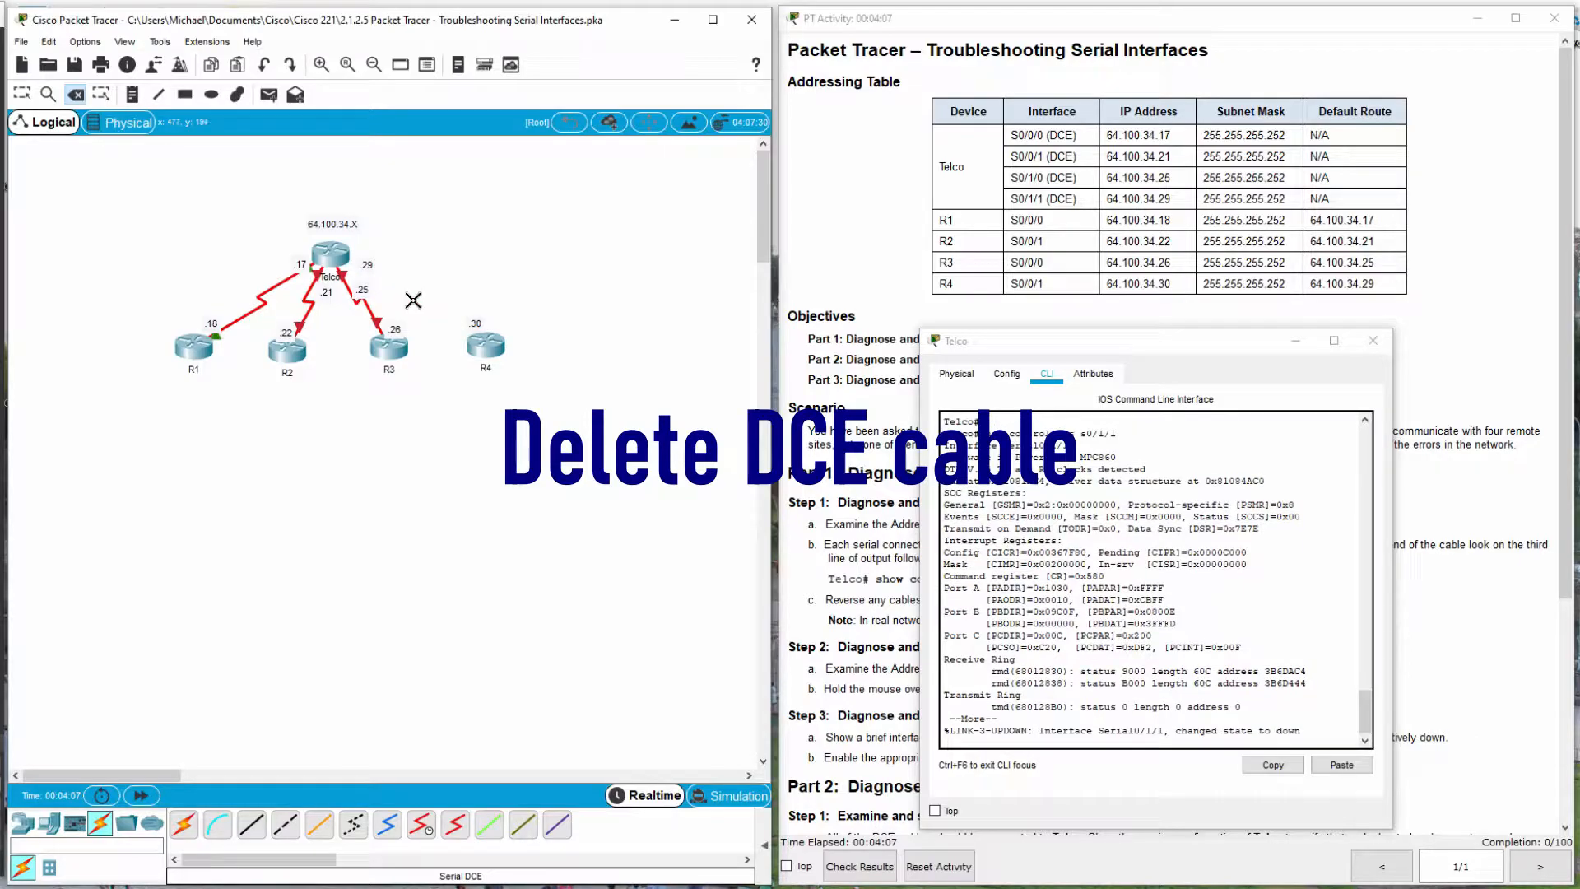
click(421, 826)
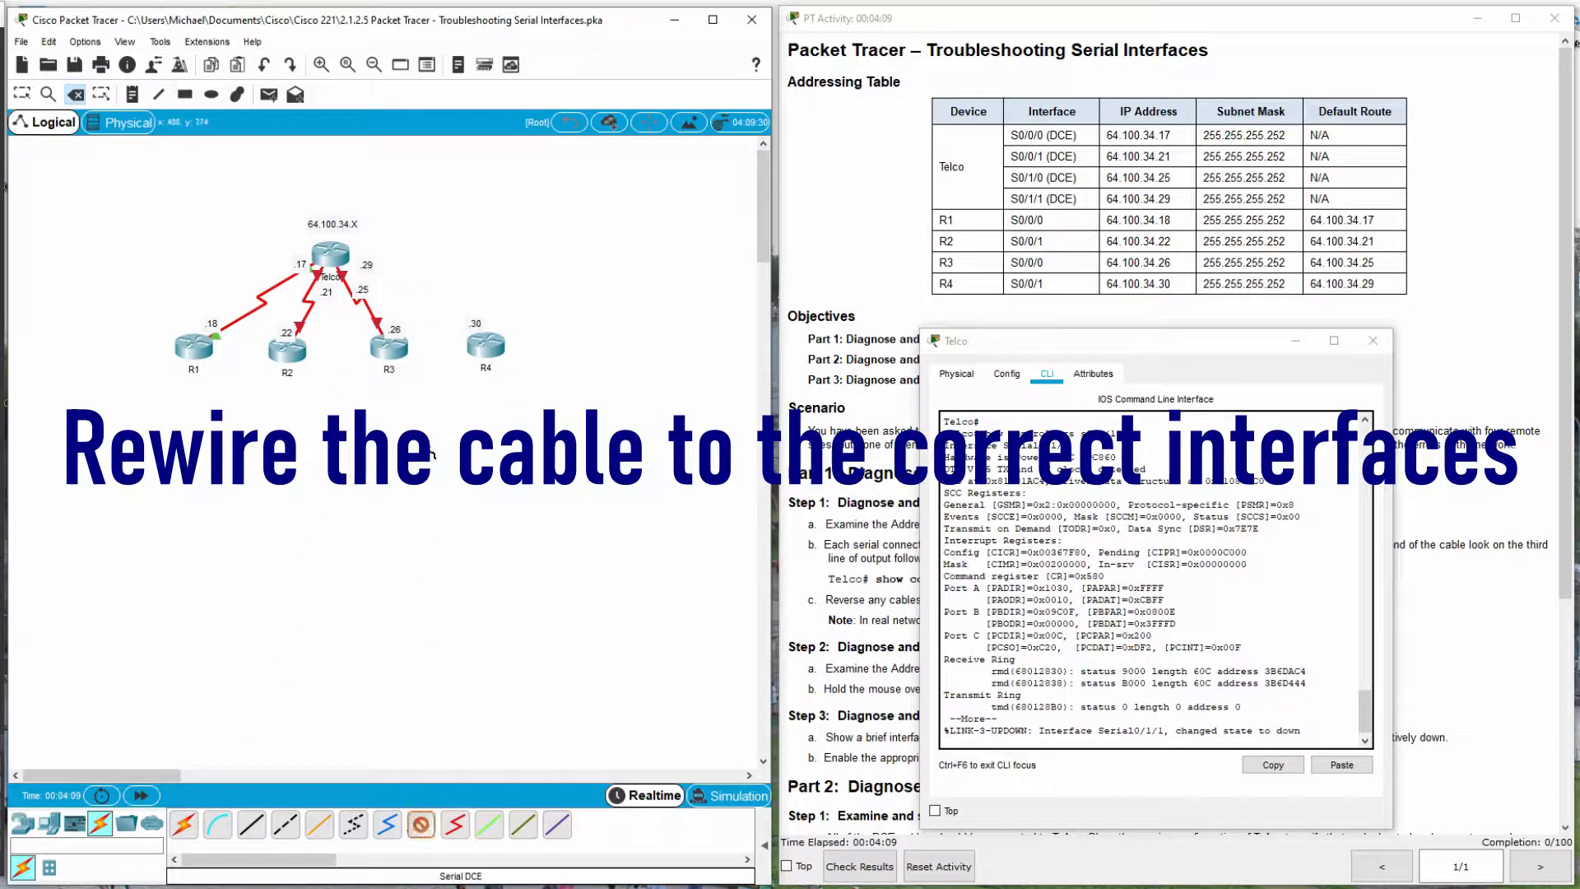
click(340, 259)
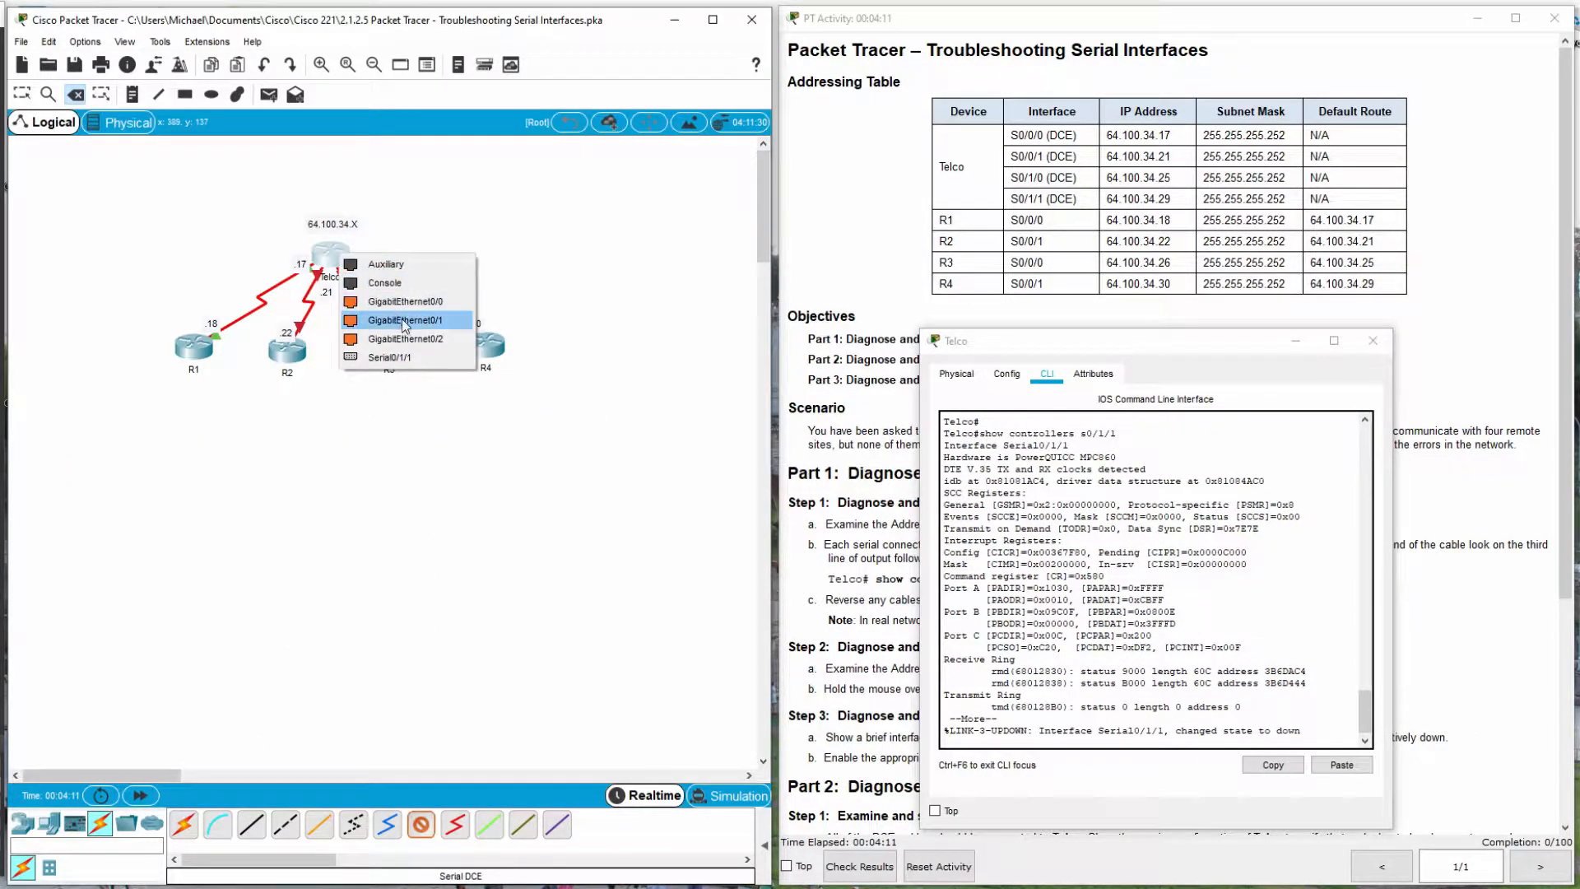
click(389, 357)
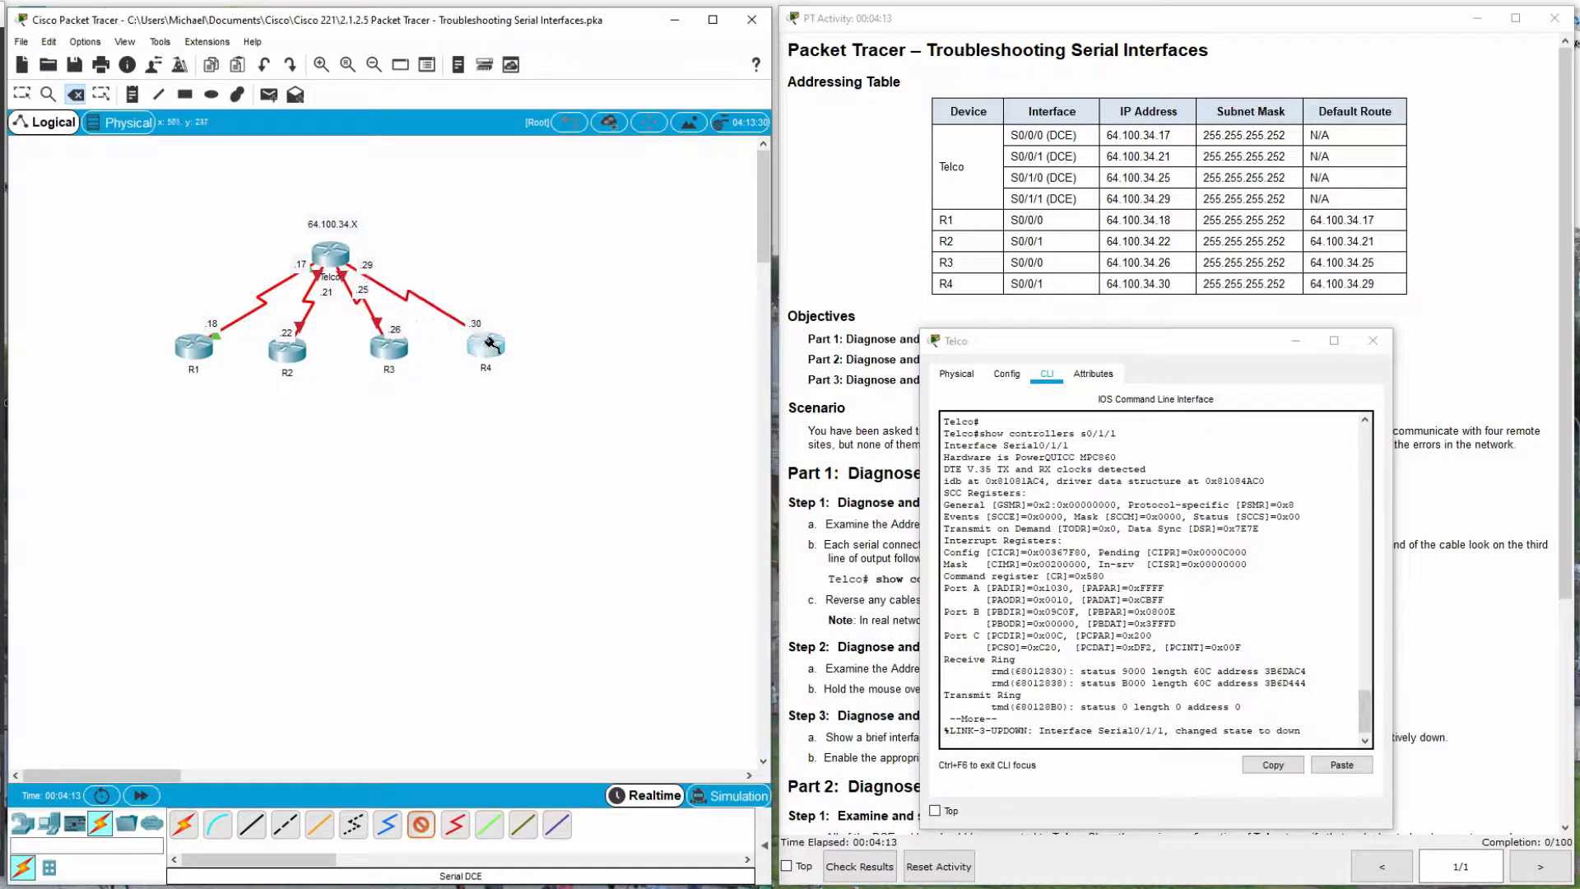
click(485, 340)
click(544, 461)
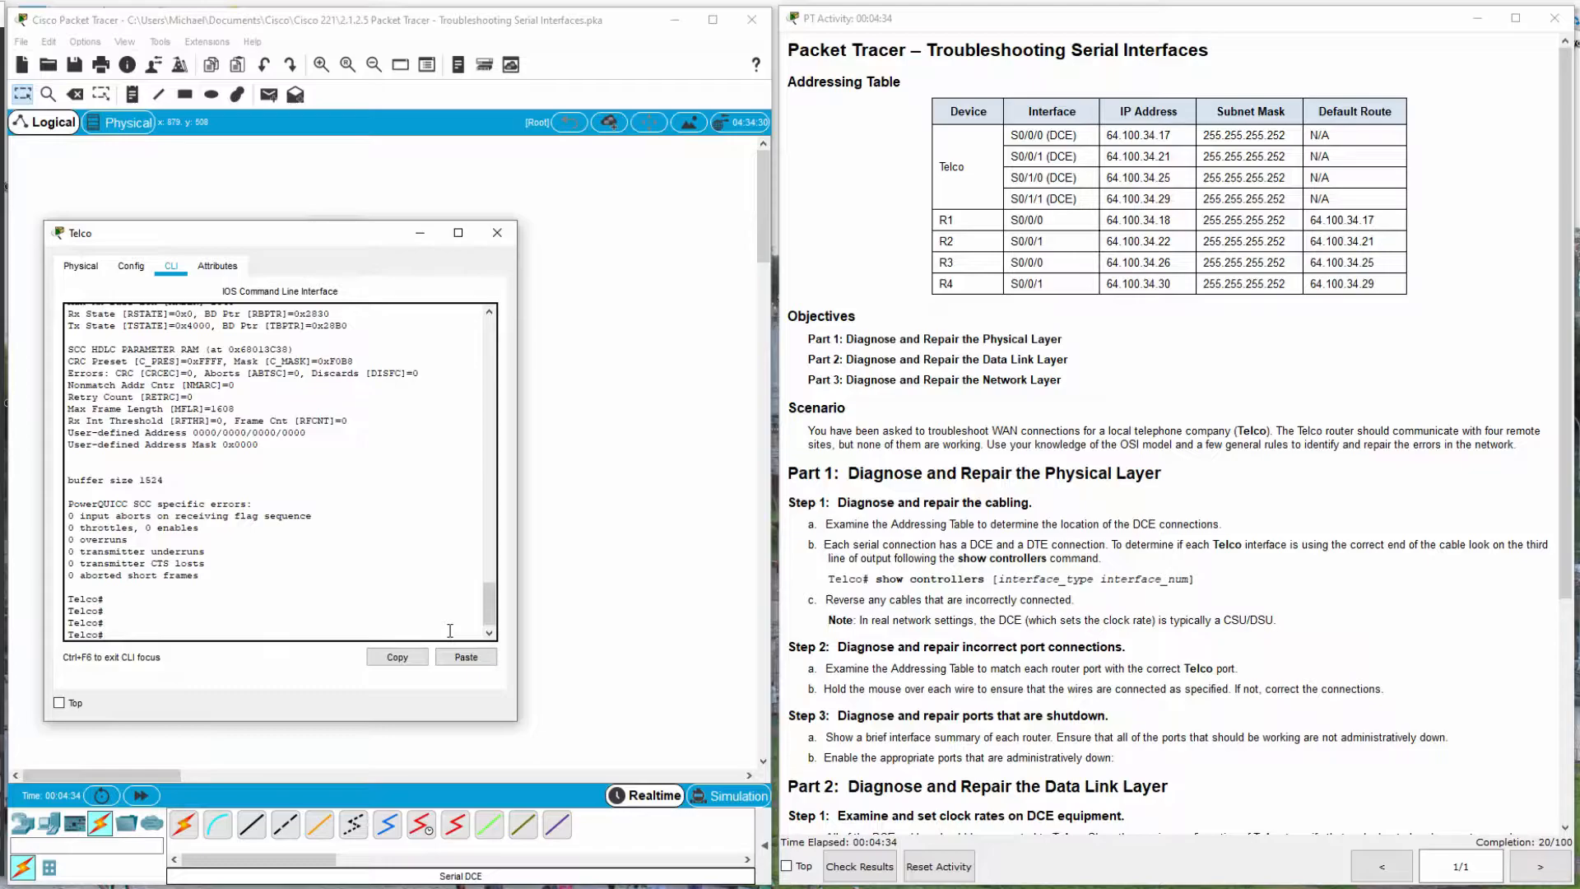
Recheck the replaced cable's end with show controllers s0/1/1 on Telco and close the router window.
key(Up)
key(Return)
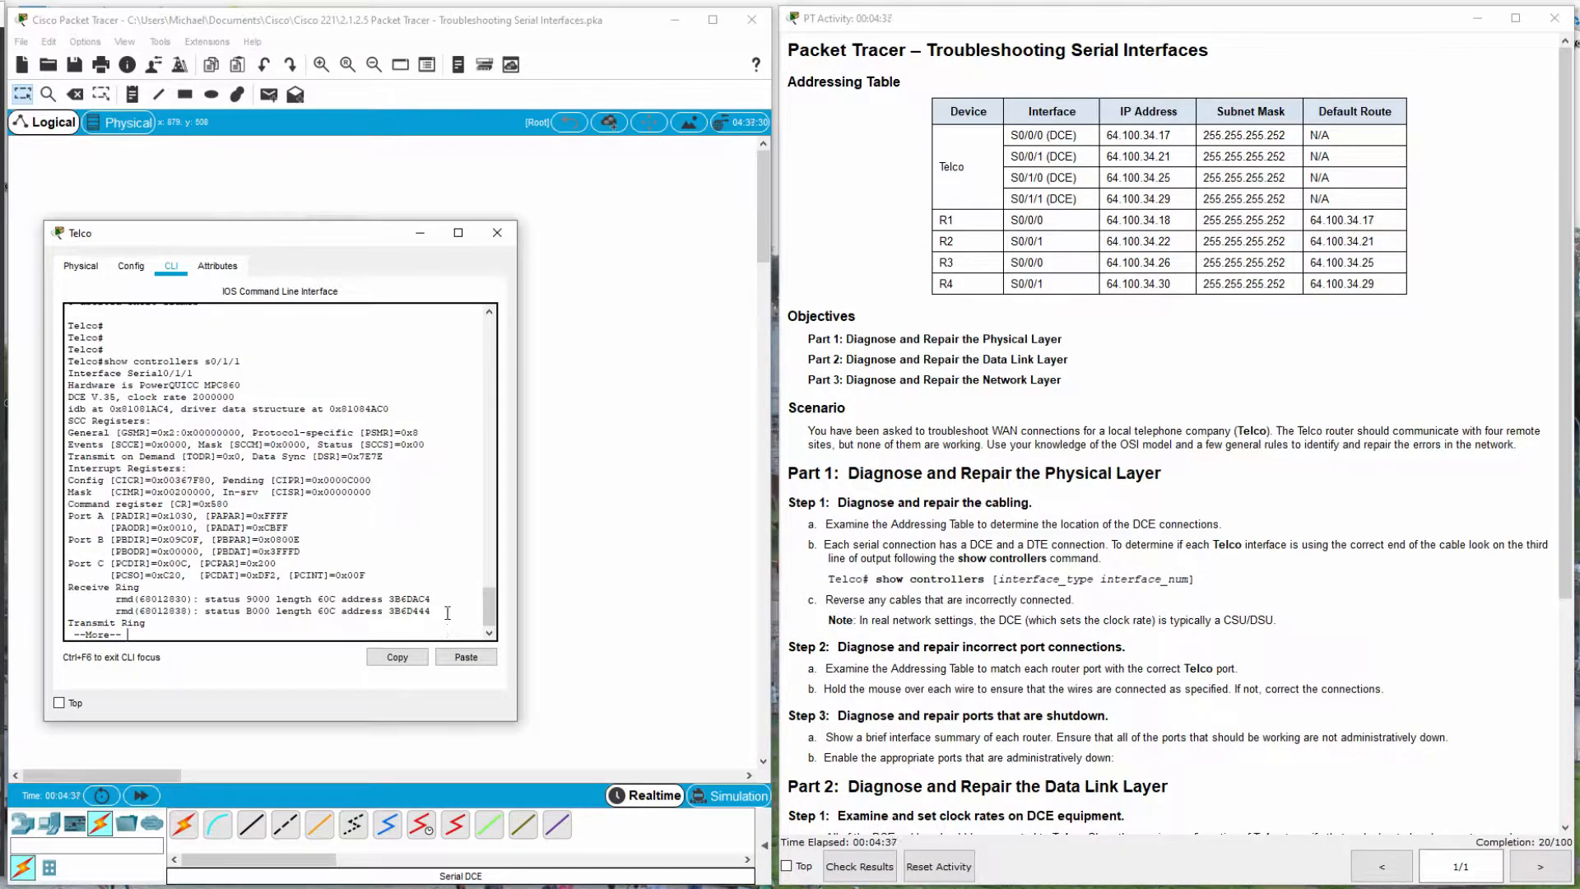
drag(238, 396, 65, 396)
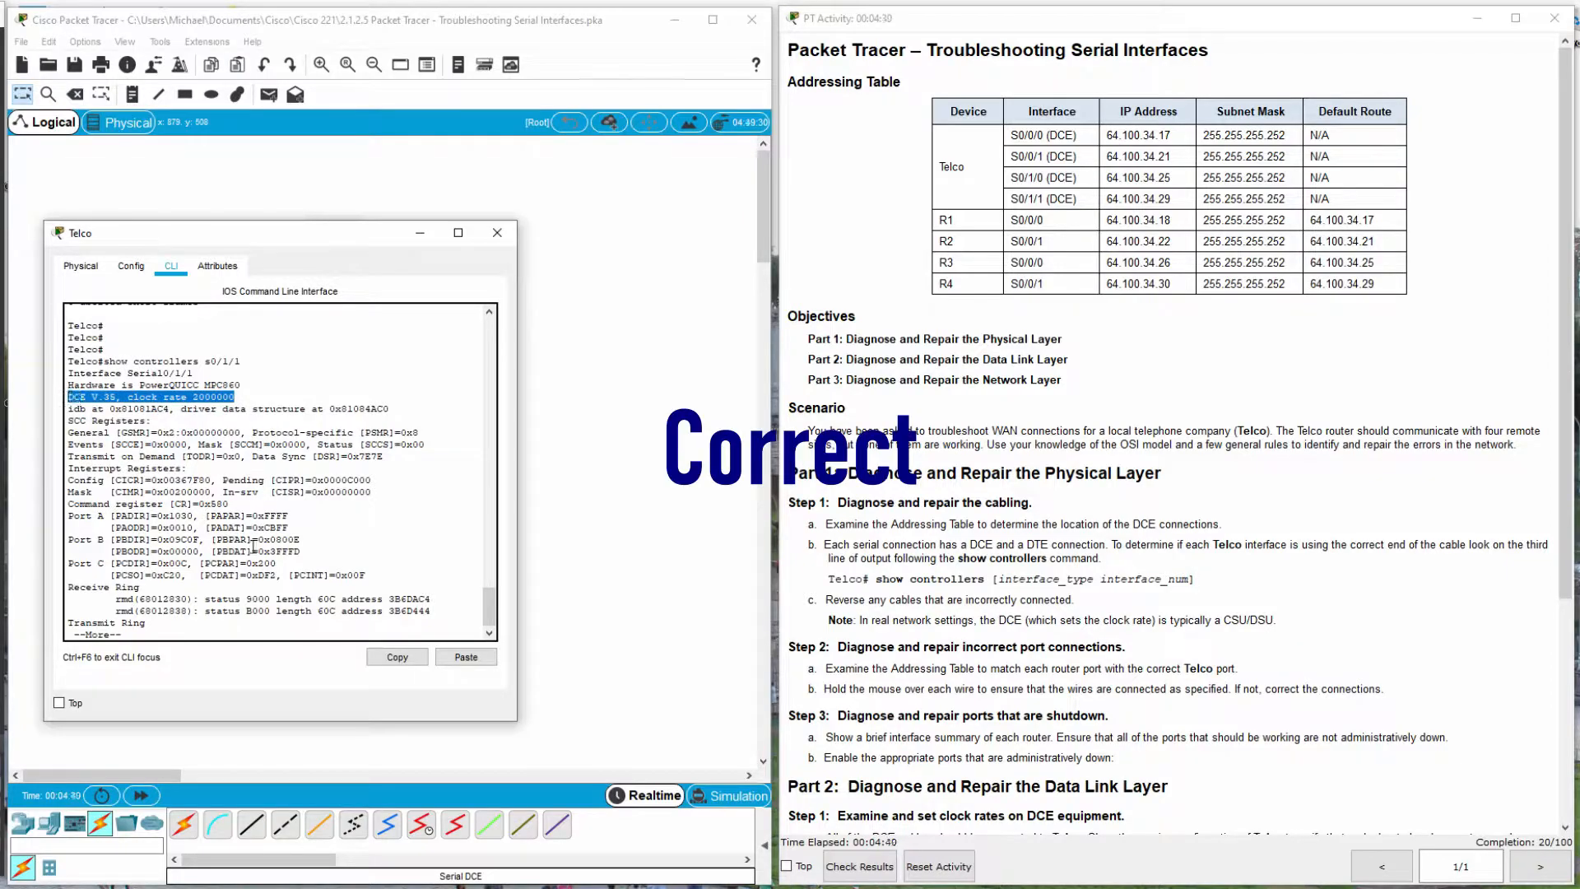
click(497, 232)
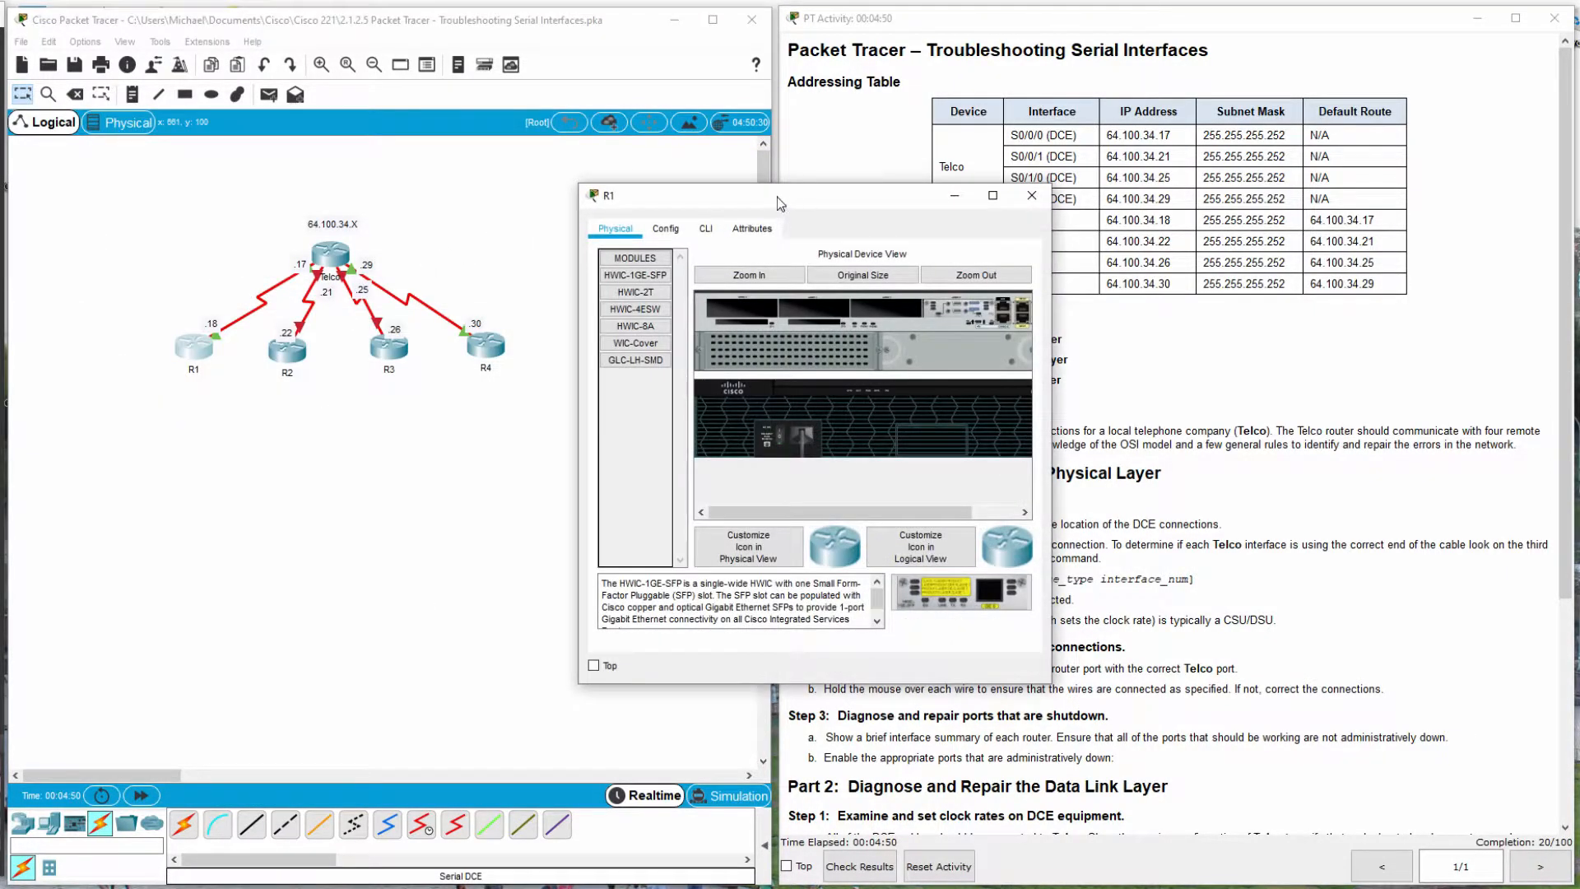
Open R1's command line and enter privileged EXEC mode with en.
drag(782, 196, 350, 206)
click(269, 239)
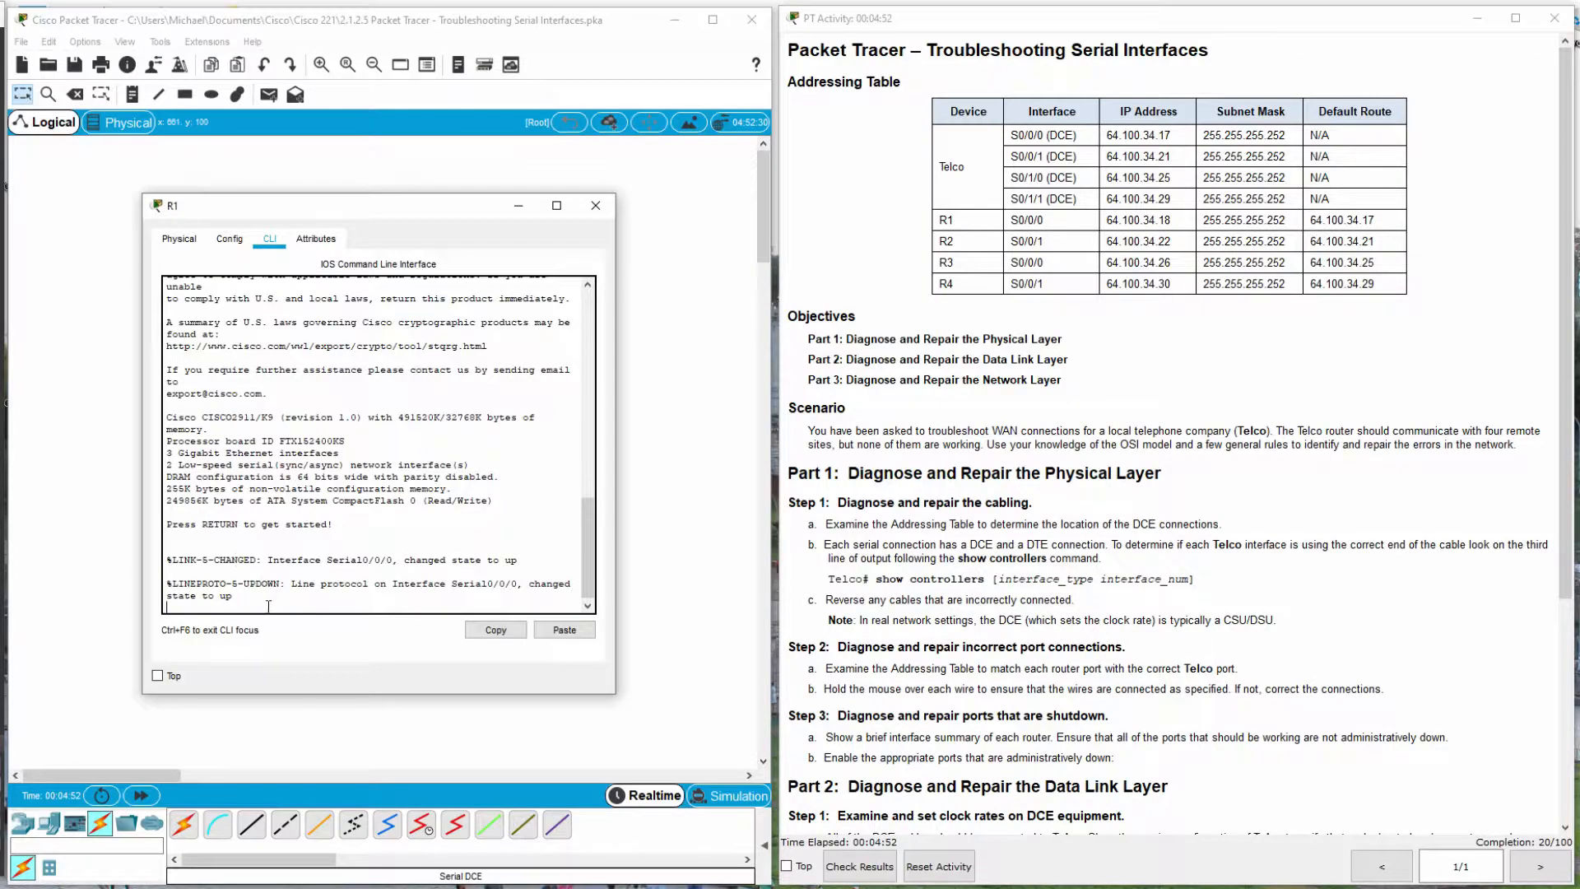
key(Return)
text(en)
key(Return)
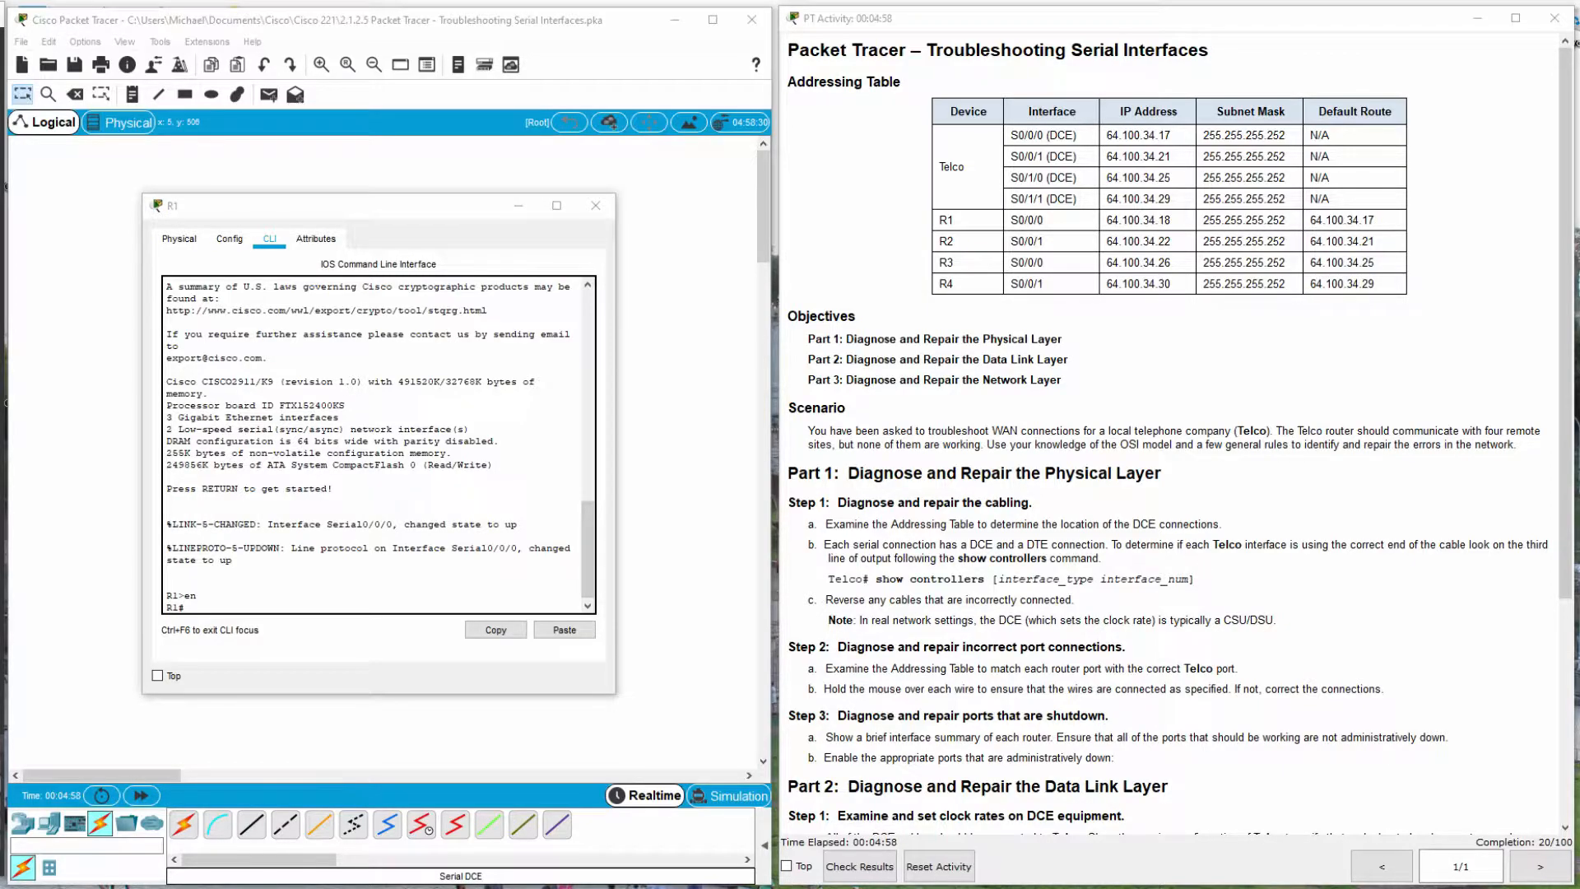
Run show controllers s0/0/0 on R1 to check its end of the serial cable.
click(243, 609)
text(show controllers)
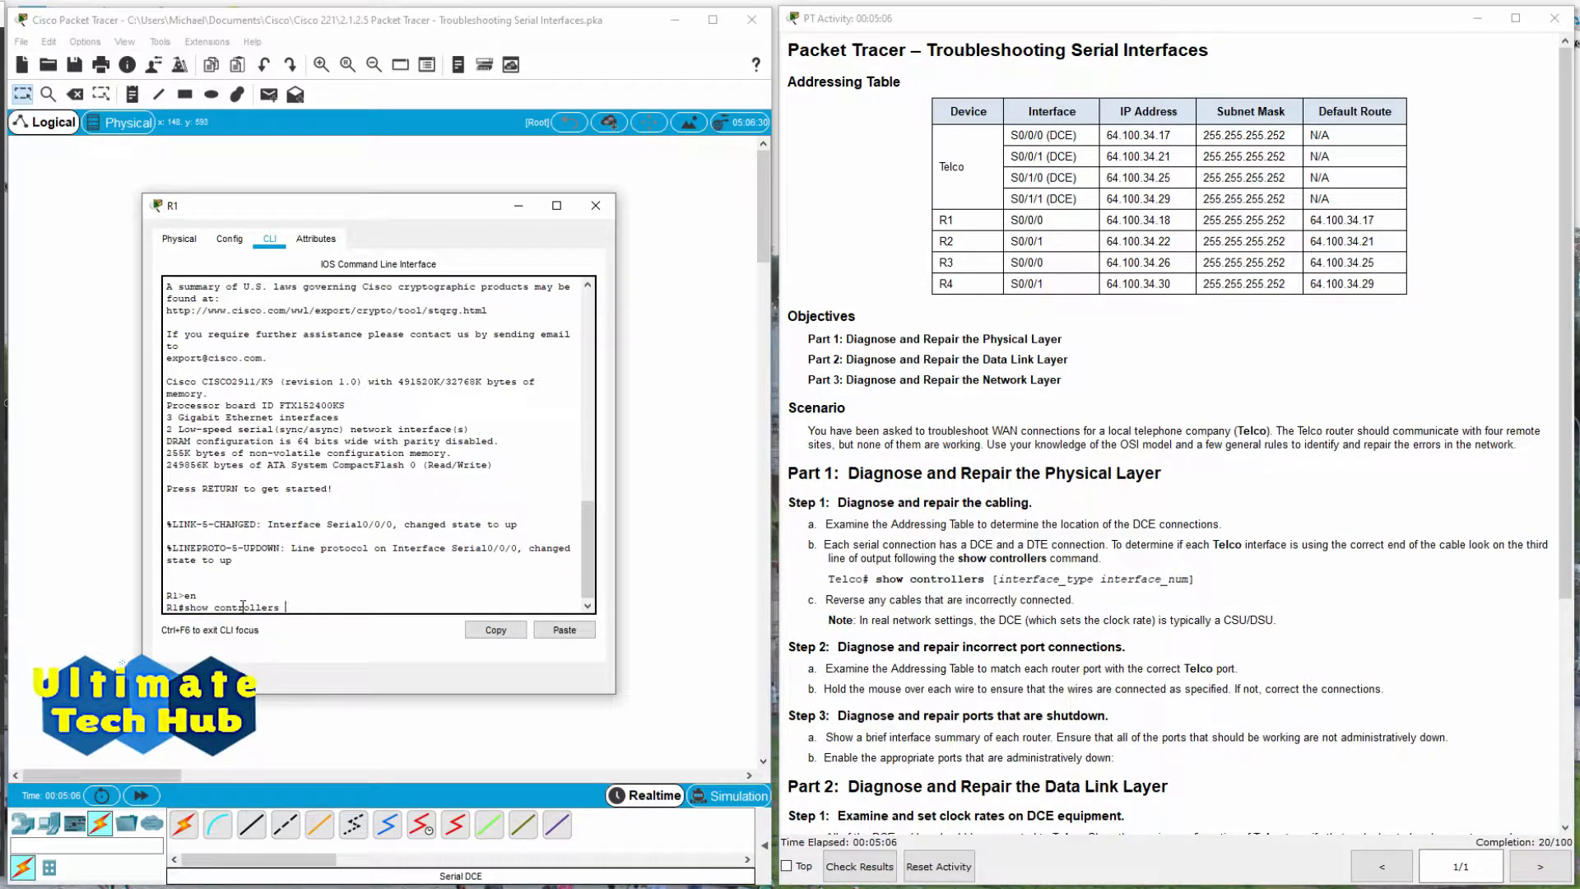
text( s0/0/0)
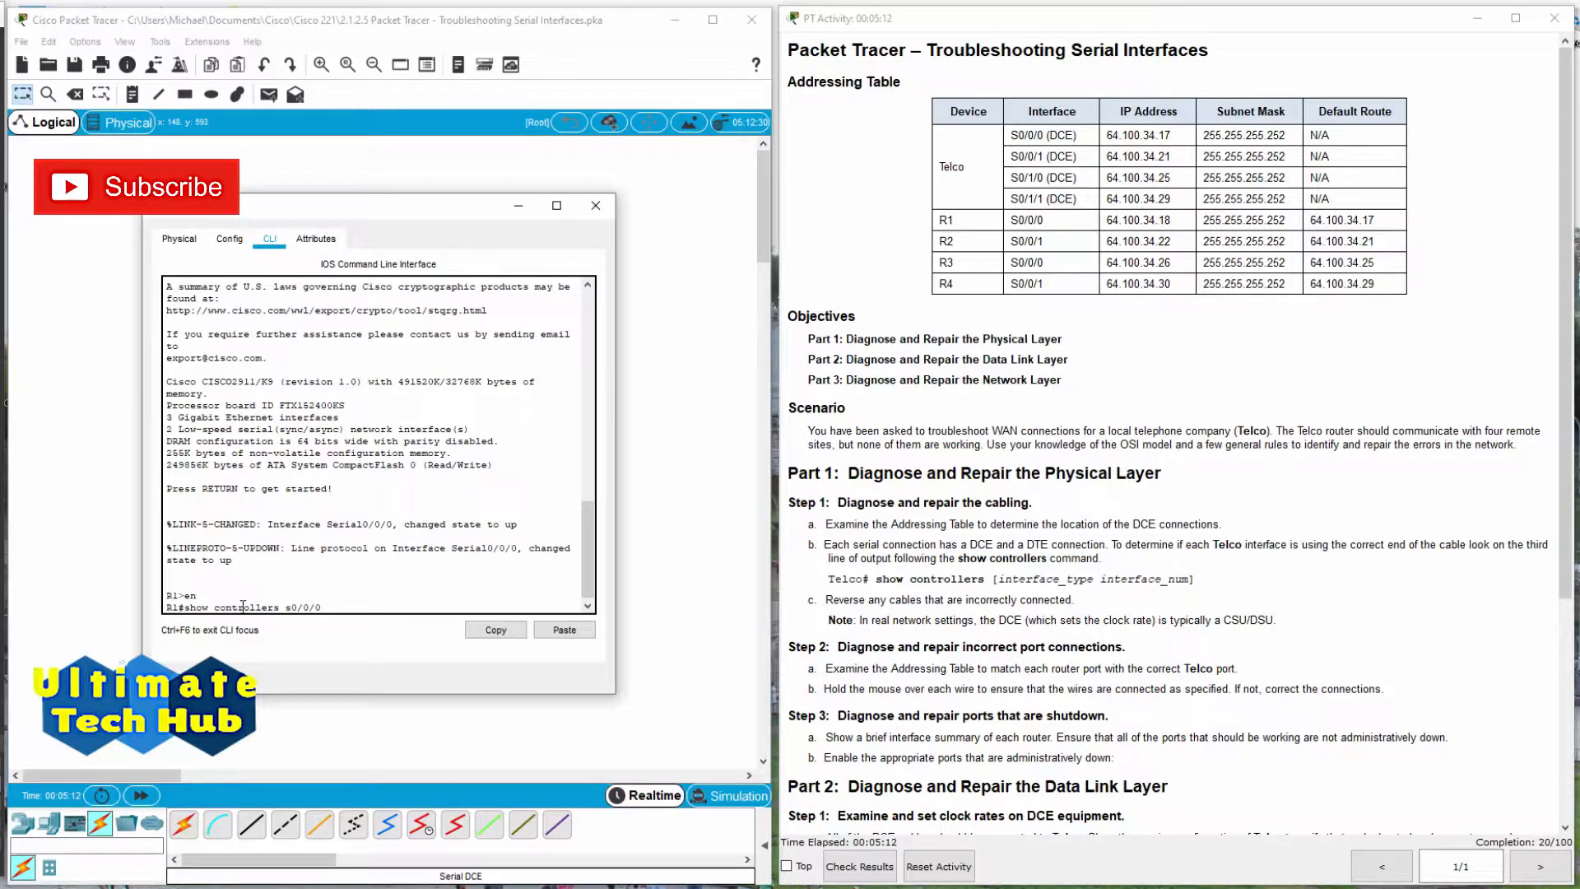
key(Return)
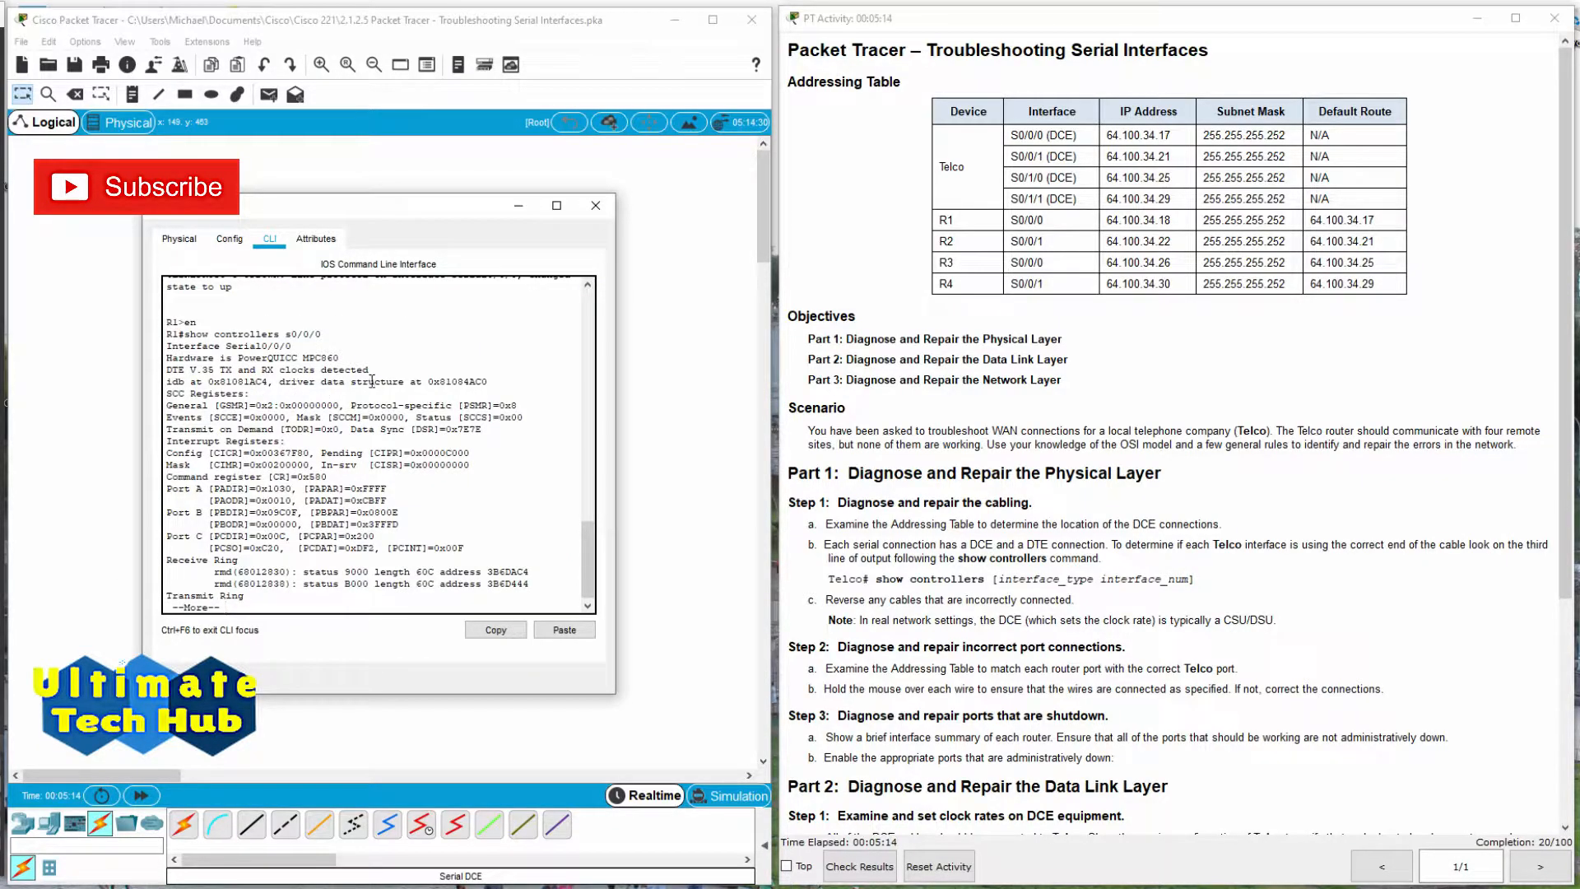
Check the cable-end line in R1's output, set that window aside, and open R2's command line in privileged EXEC mode with en.
drag(369, 370, 162, 381)
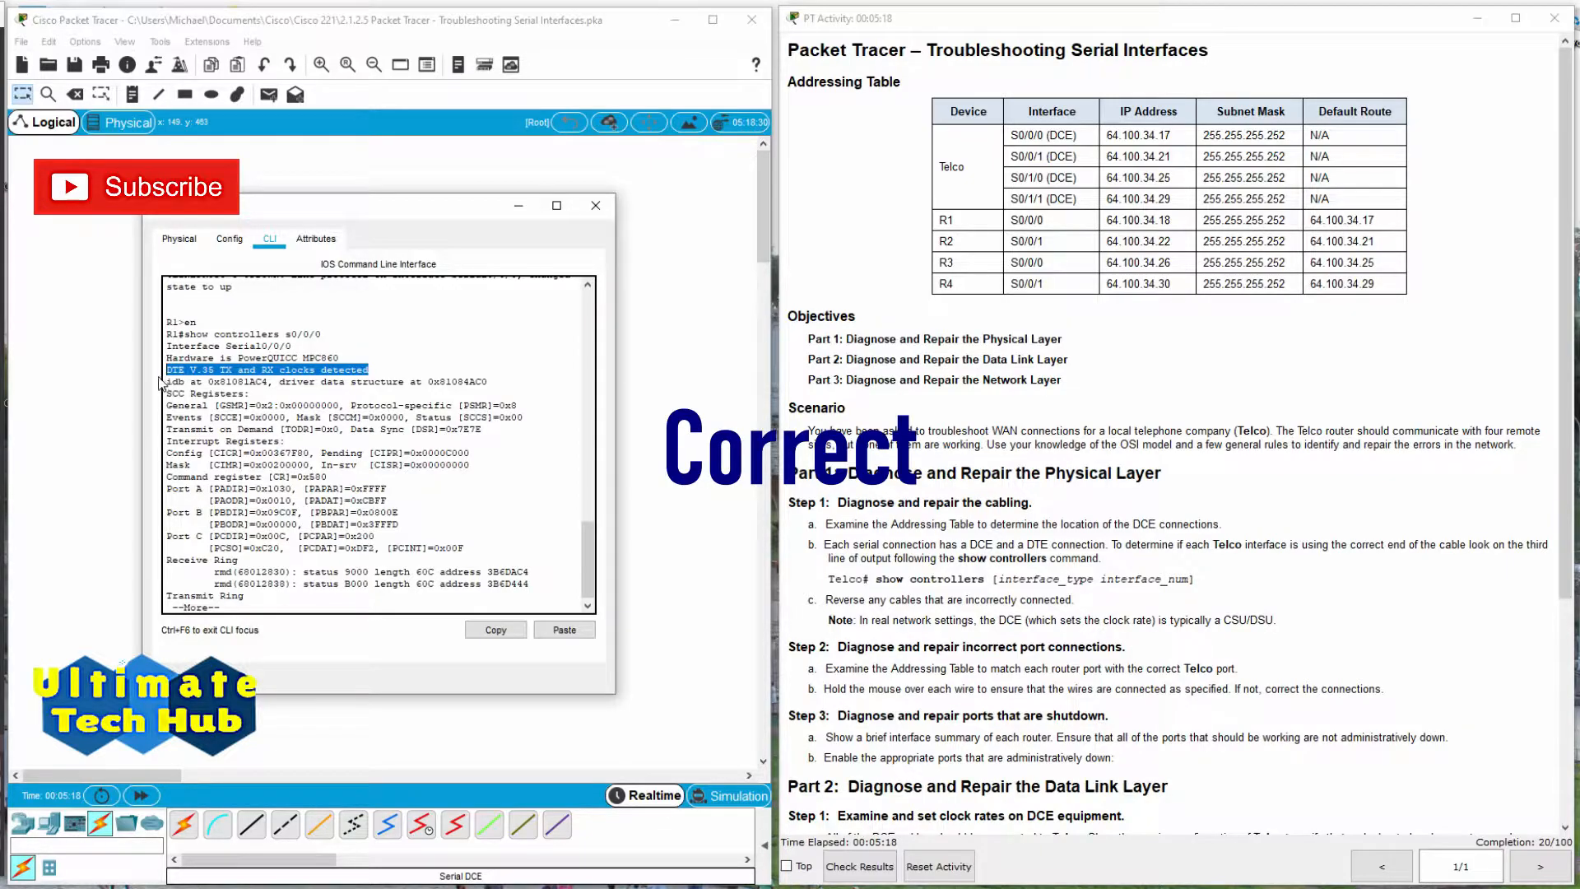
click(519, 205)
click(287, 350)
drag(721, 199, 438, 218)
click(424, 248)
key(Return)
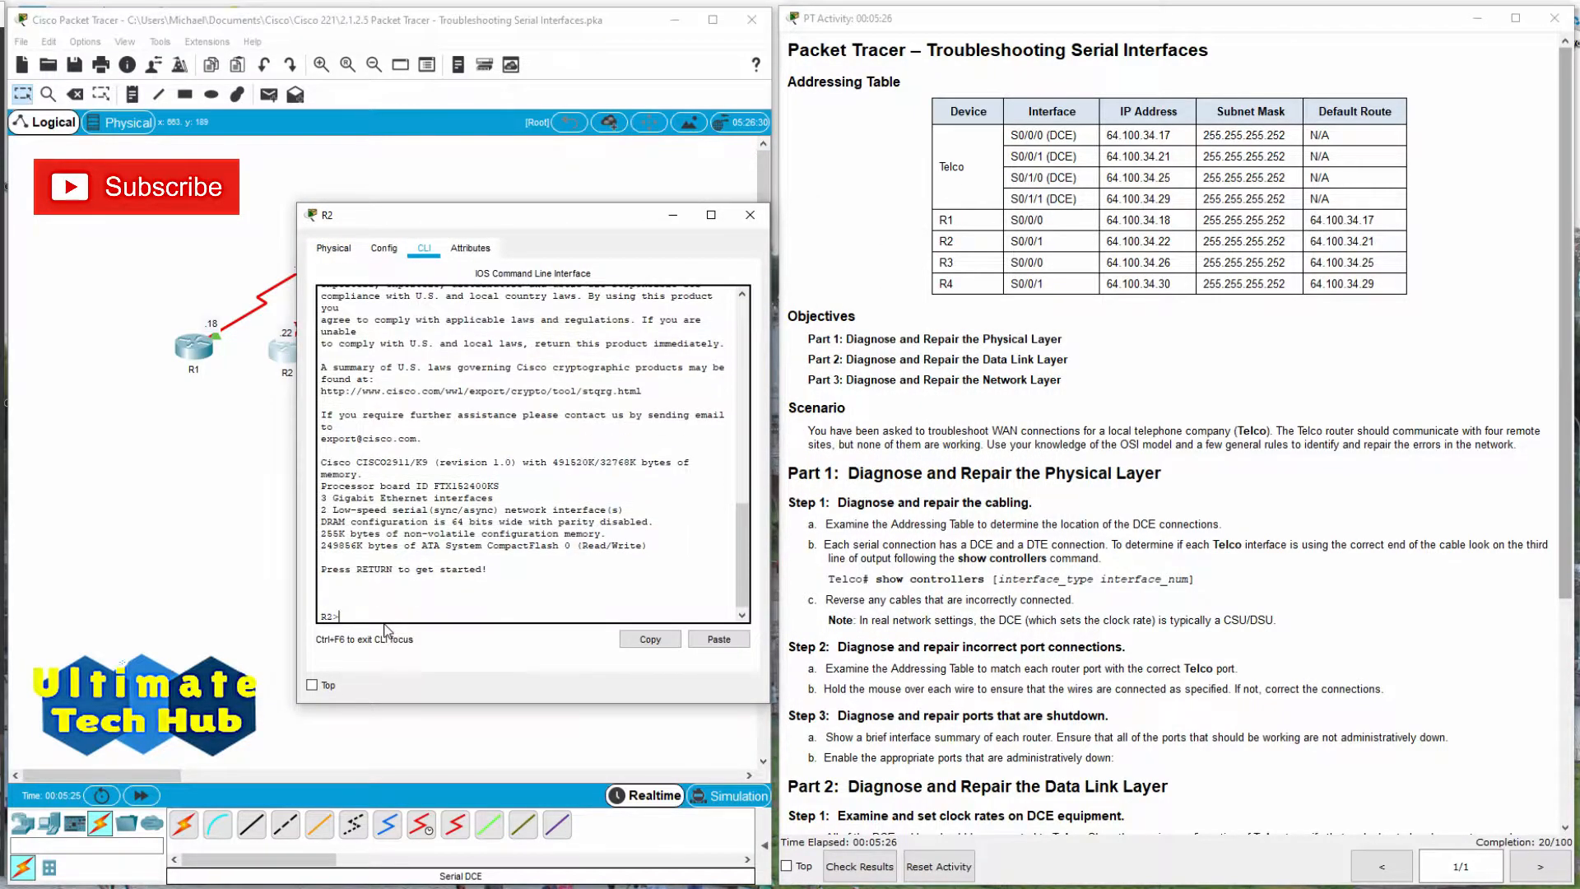
text(en)
key(Return)
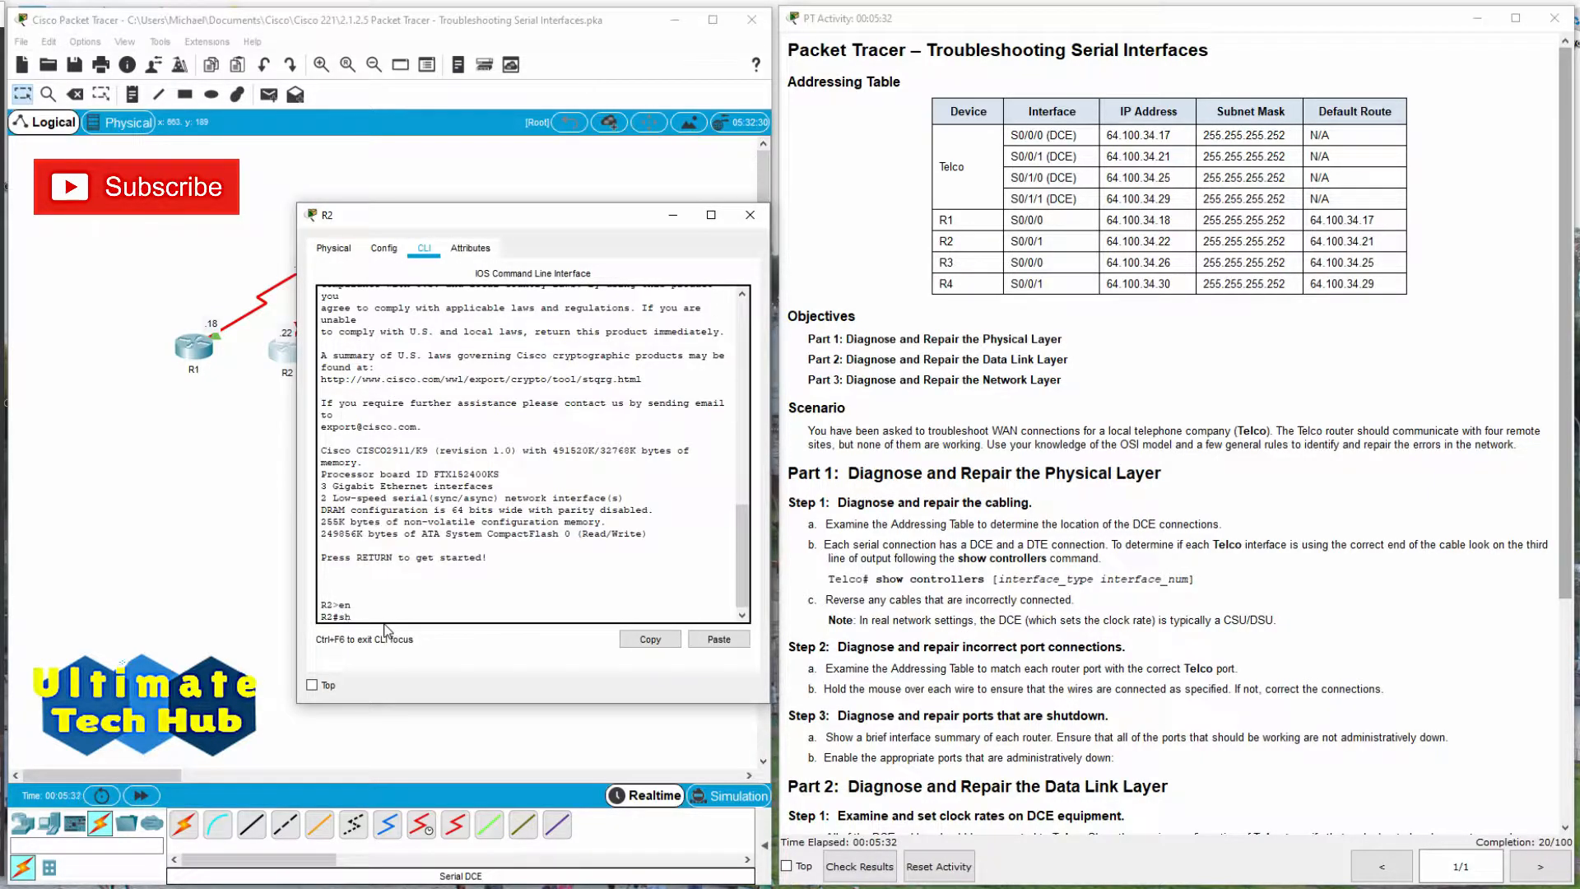
Run show controllers s0/0/1 on R2 and check the cable status reported for that interface.
text(show controllers)
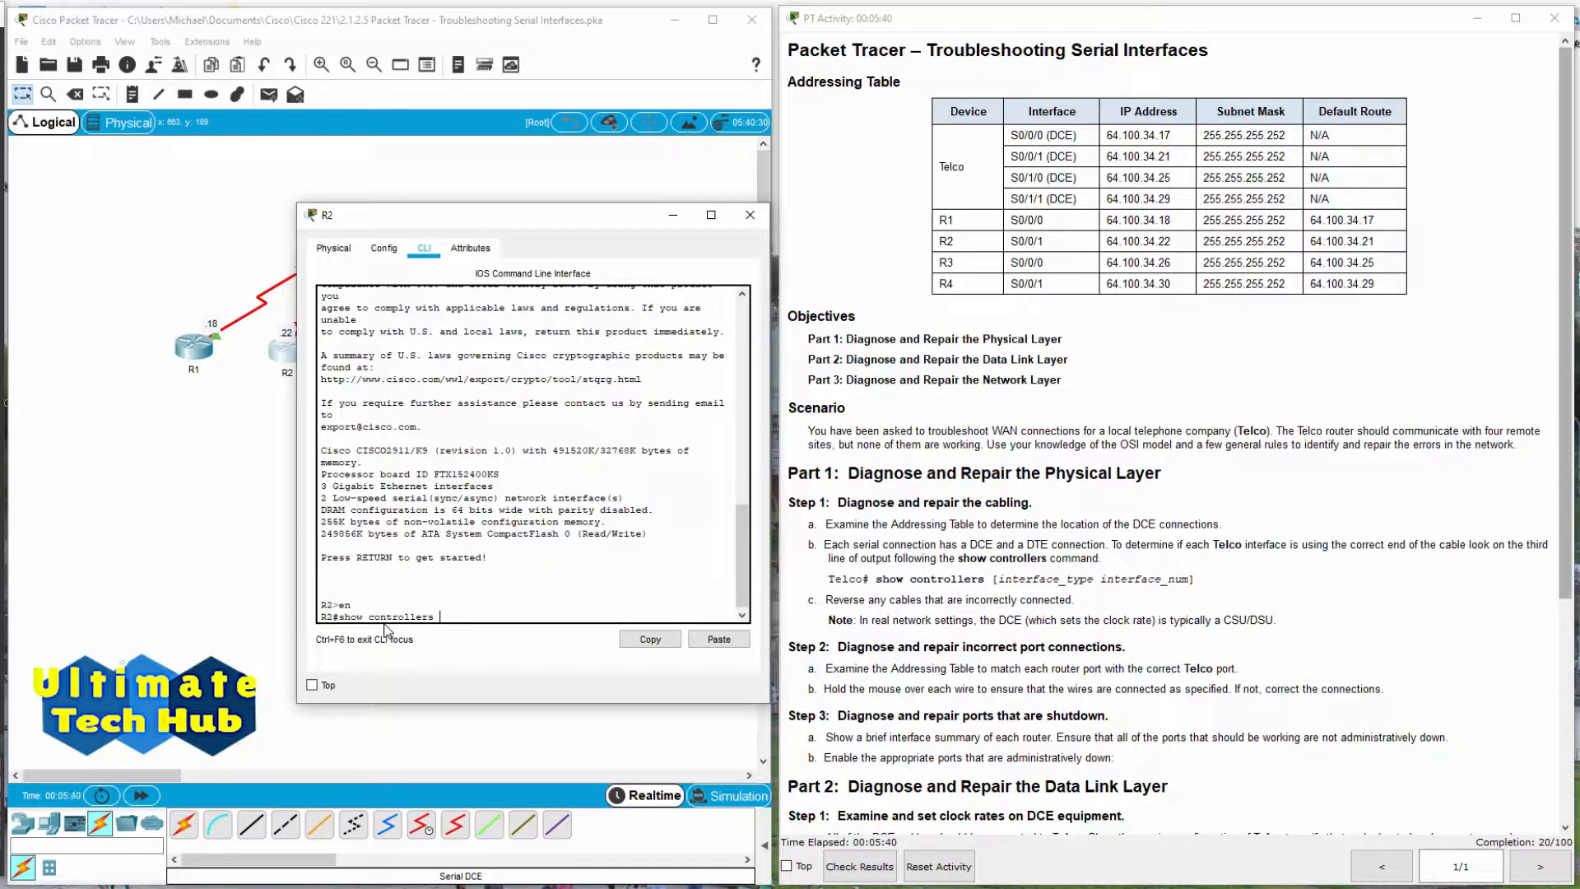
text(s0/0/1)
key(Return)
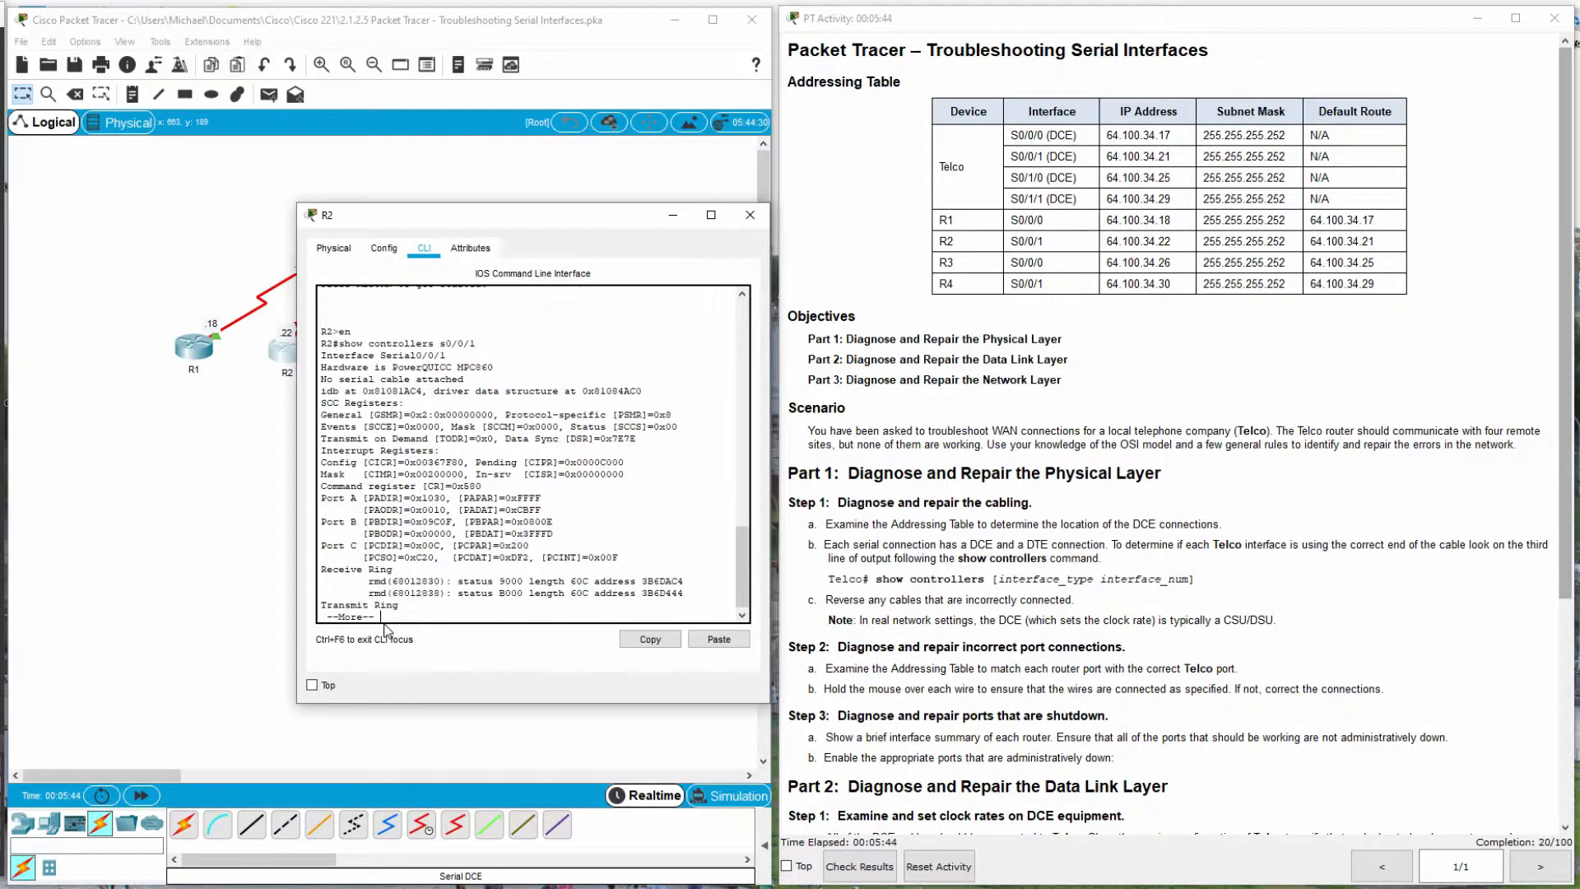
drag(493, 375, 321, 378)
click(487, 383)
drag(488, 383, 320, 380)
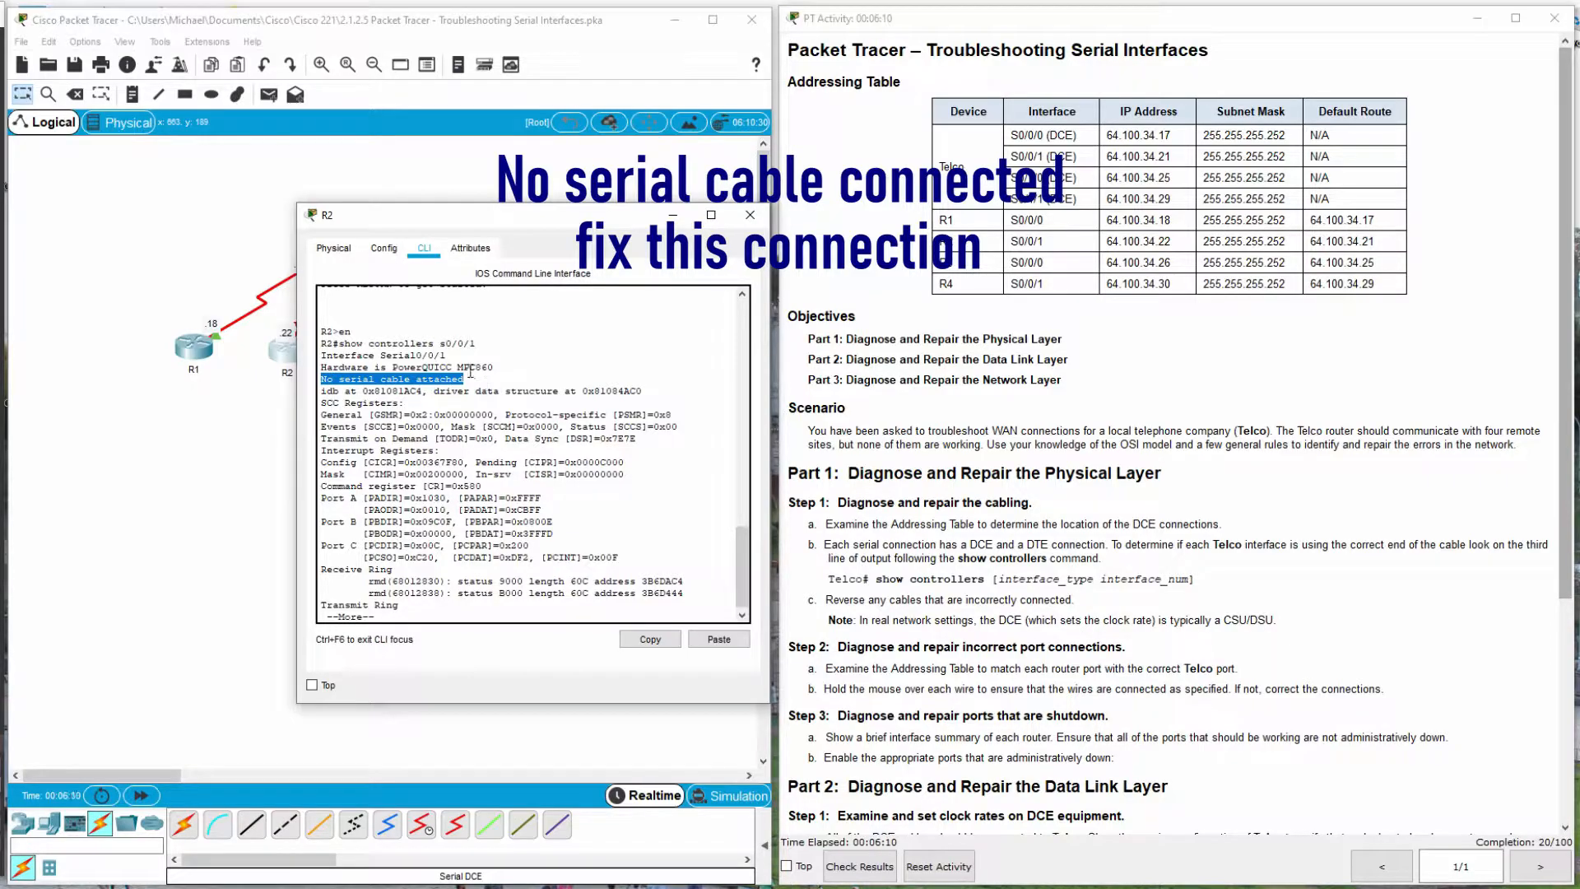
click(460, 365)
drag(437, 355, 382, 355)
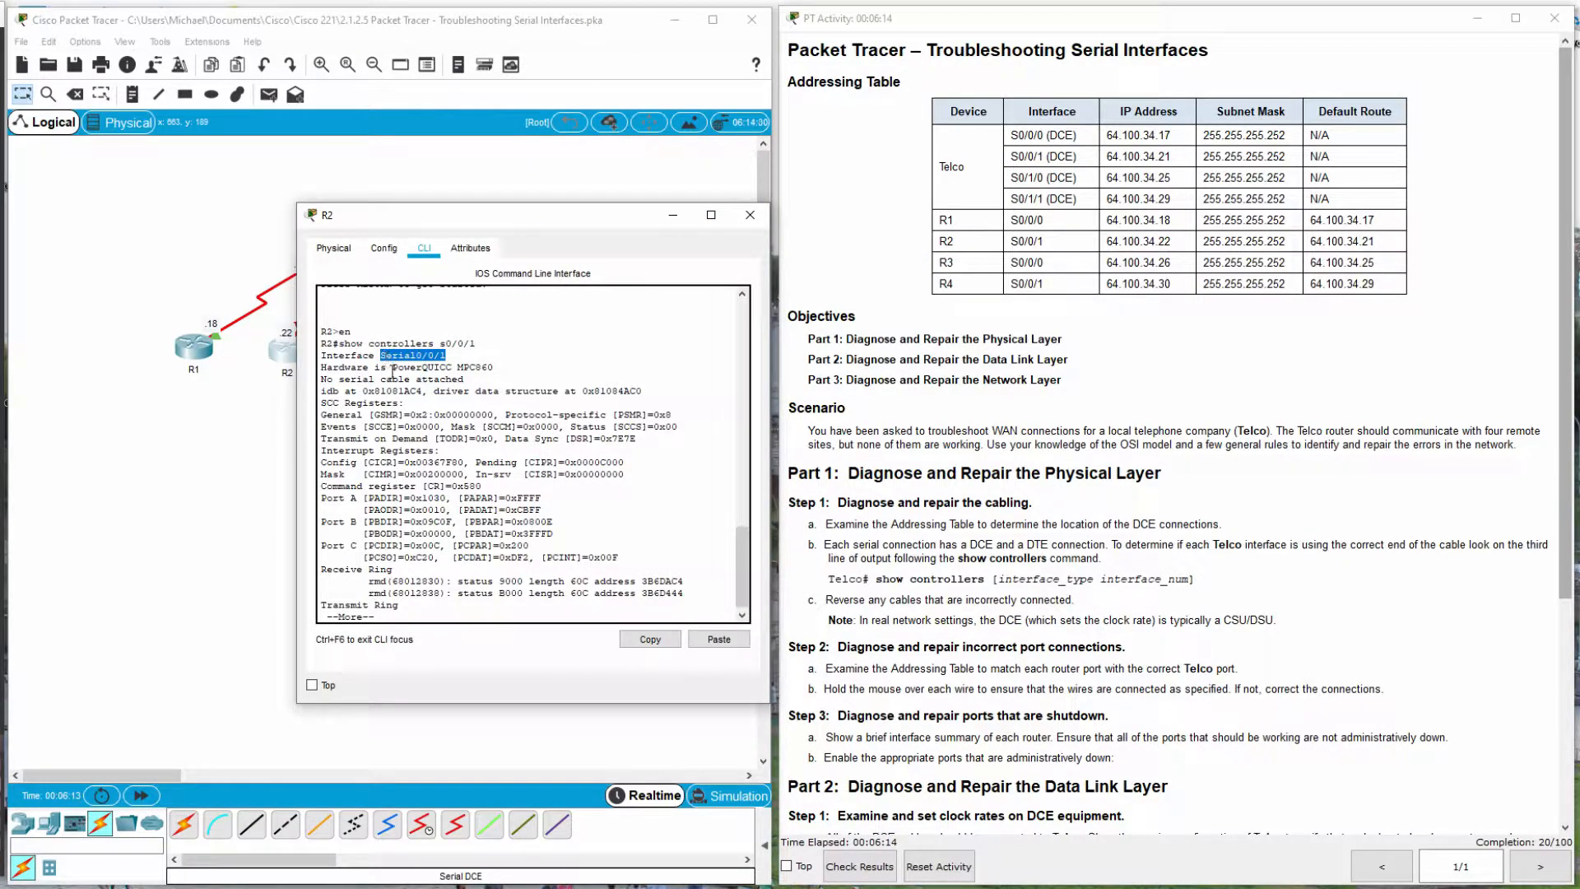
click(510, 378)
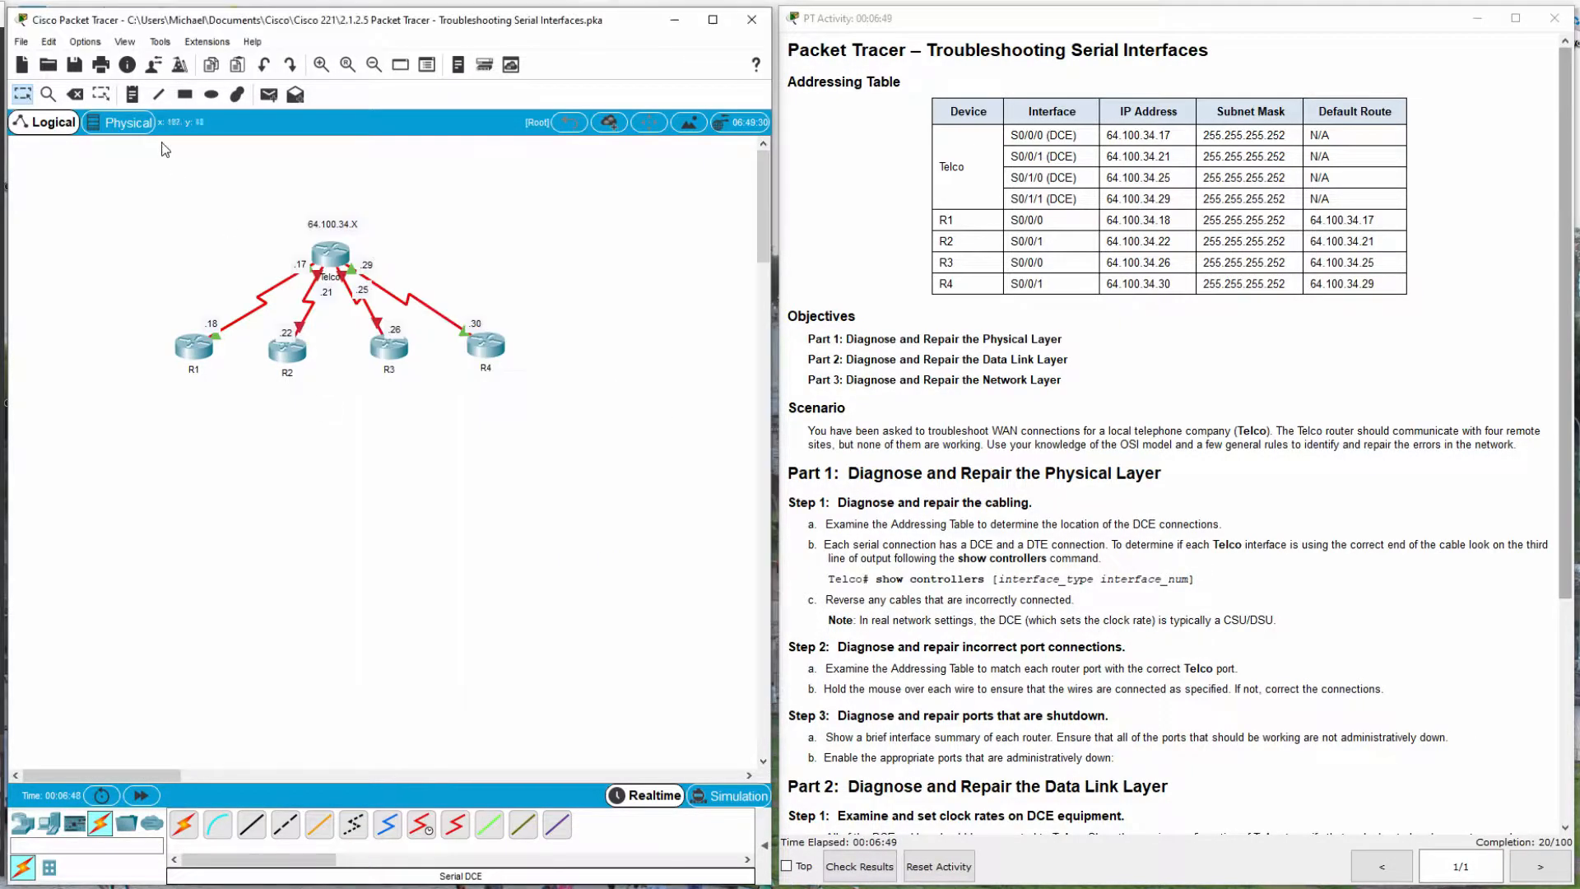
Delete the Telco–R2 cable and reconnect the routers with a Serial DCE cable from Telco's Serial0/0/1 to R2's Serial0/0/1.
click(75, 94)
click(308, 301)
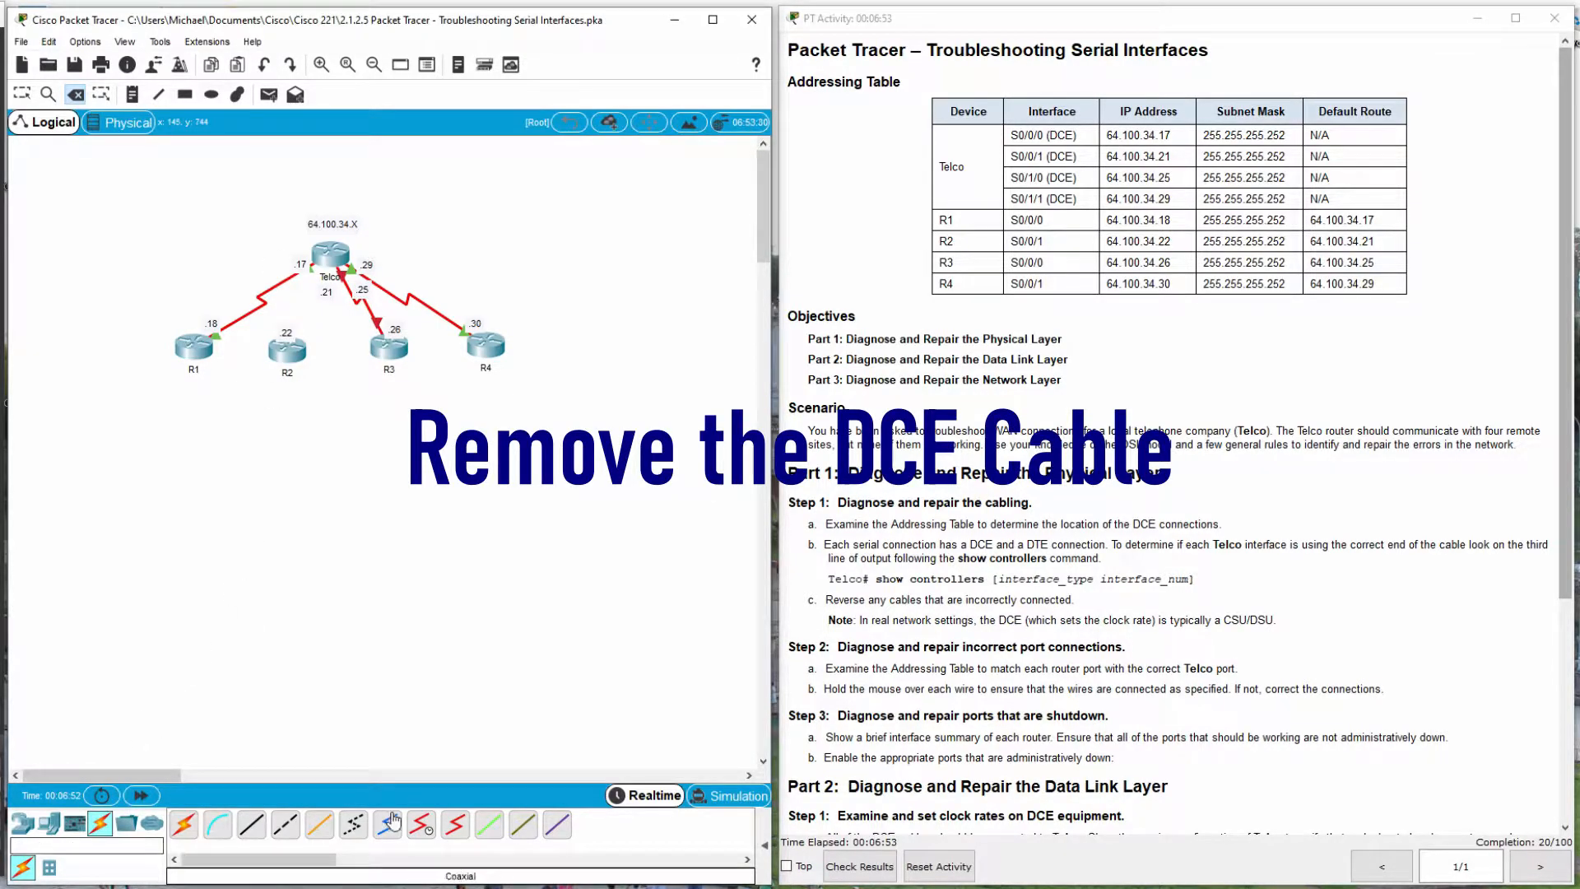
click(420, 824)
click(330, 253)
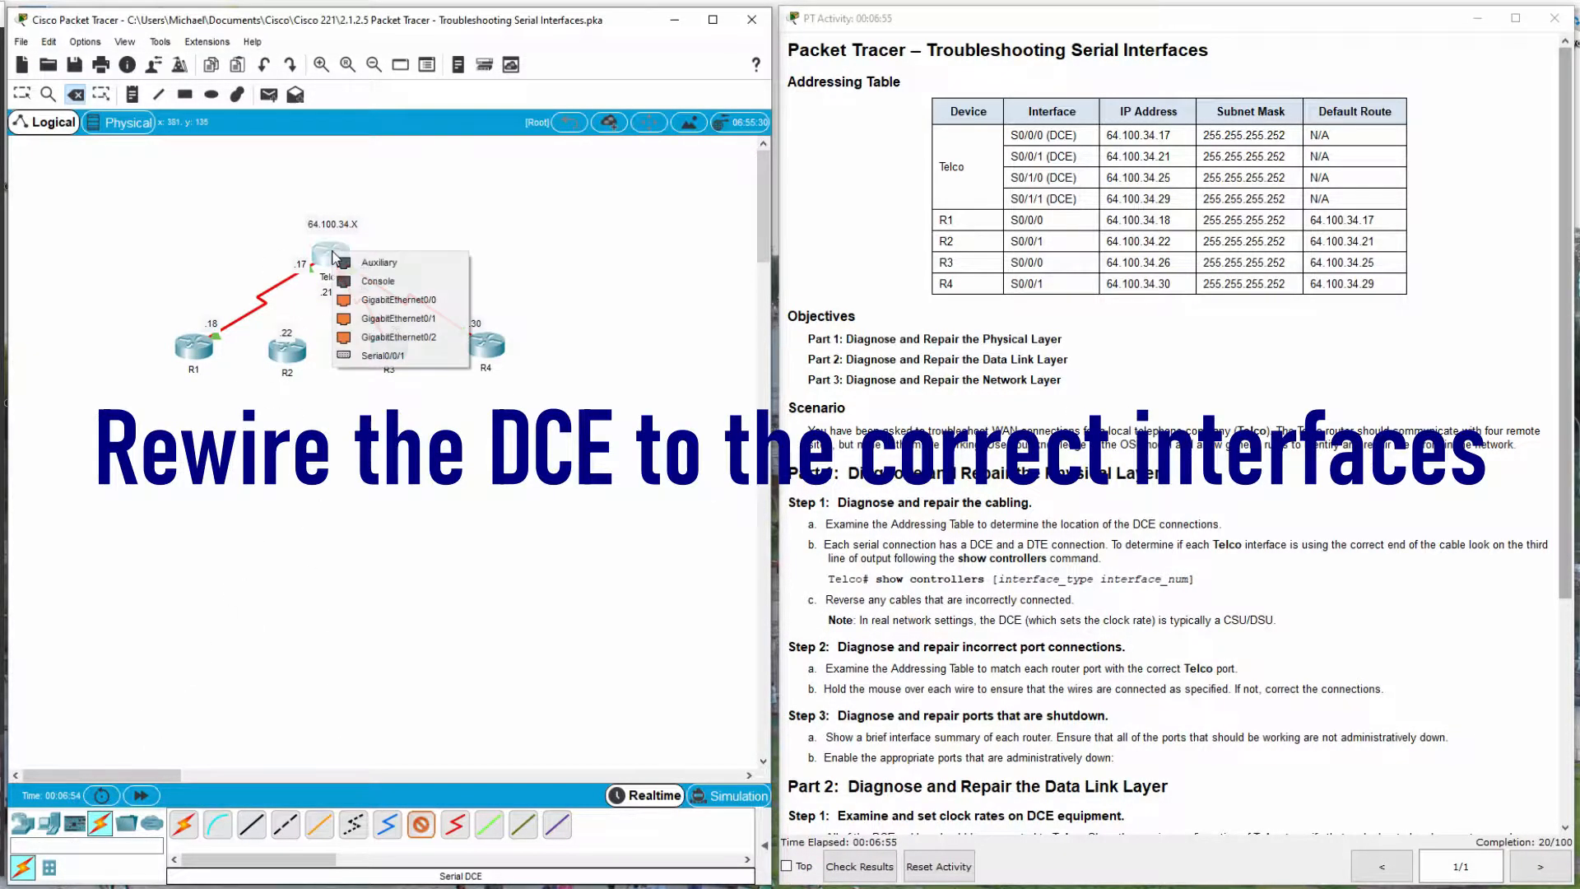
click(360, 355)
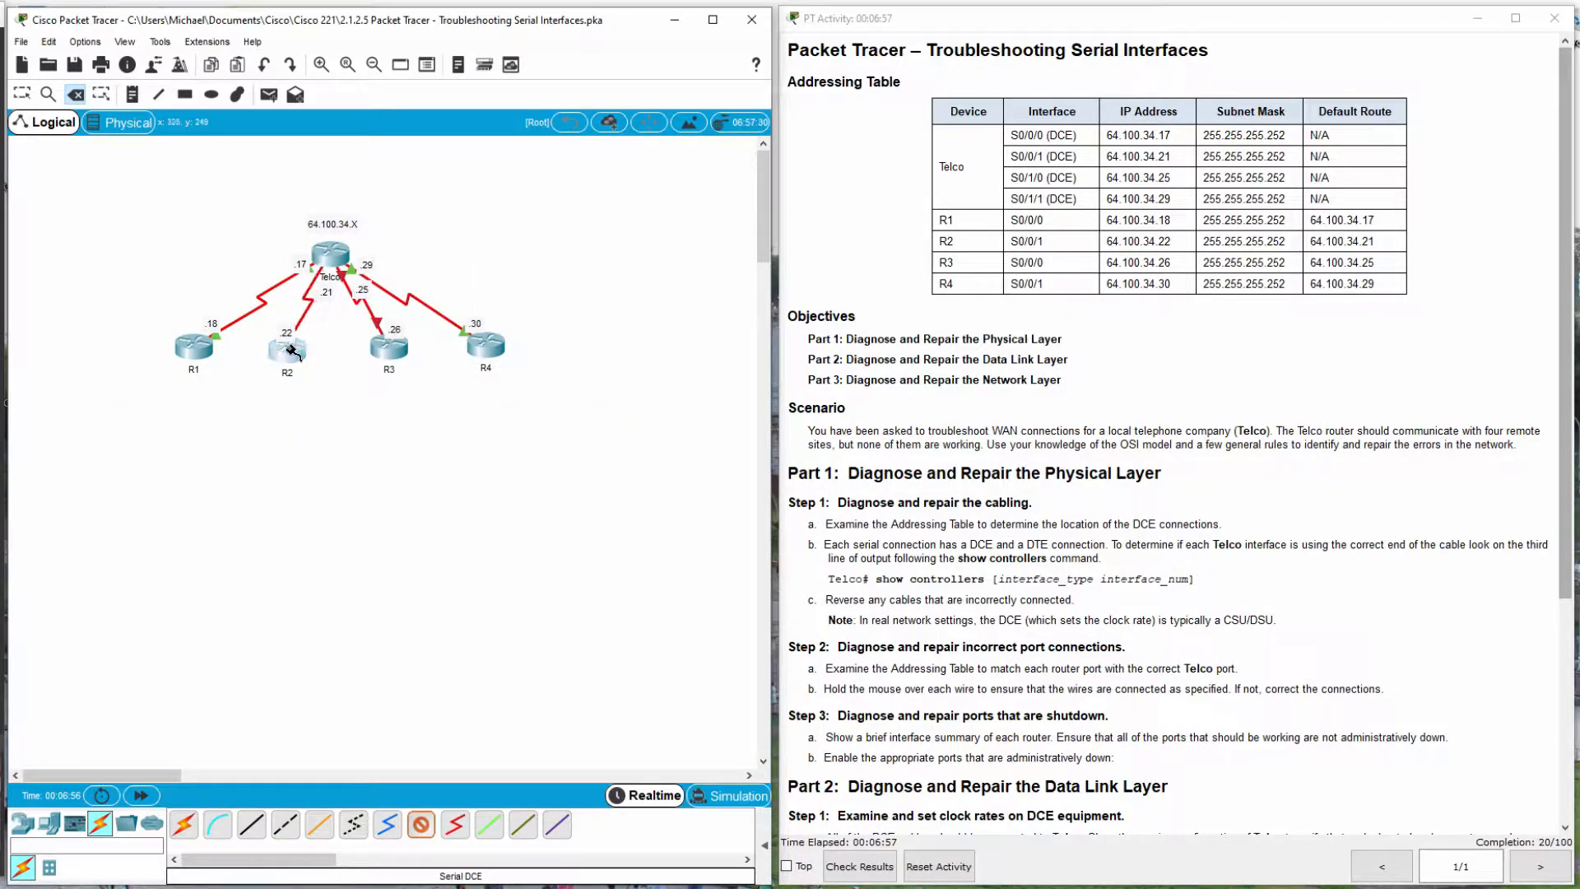
click(287, 348)
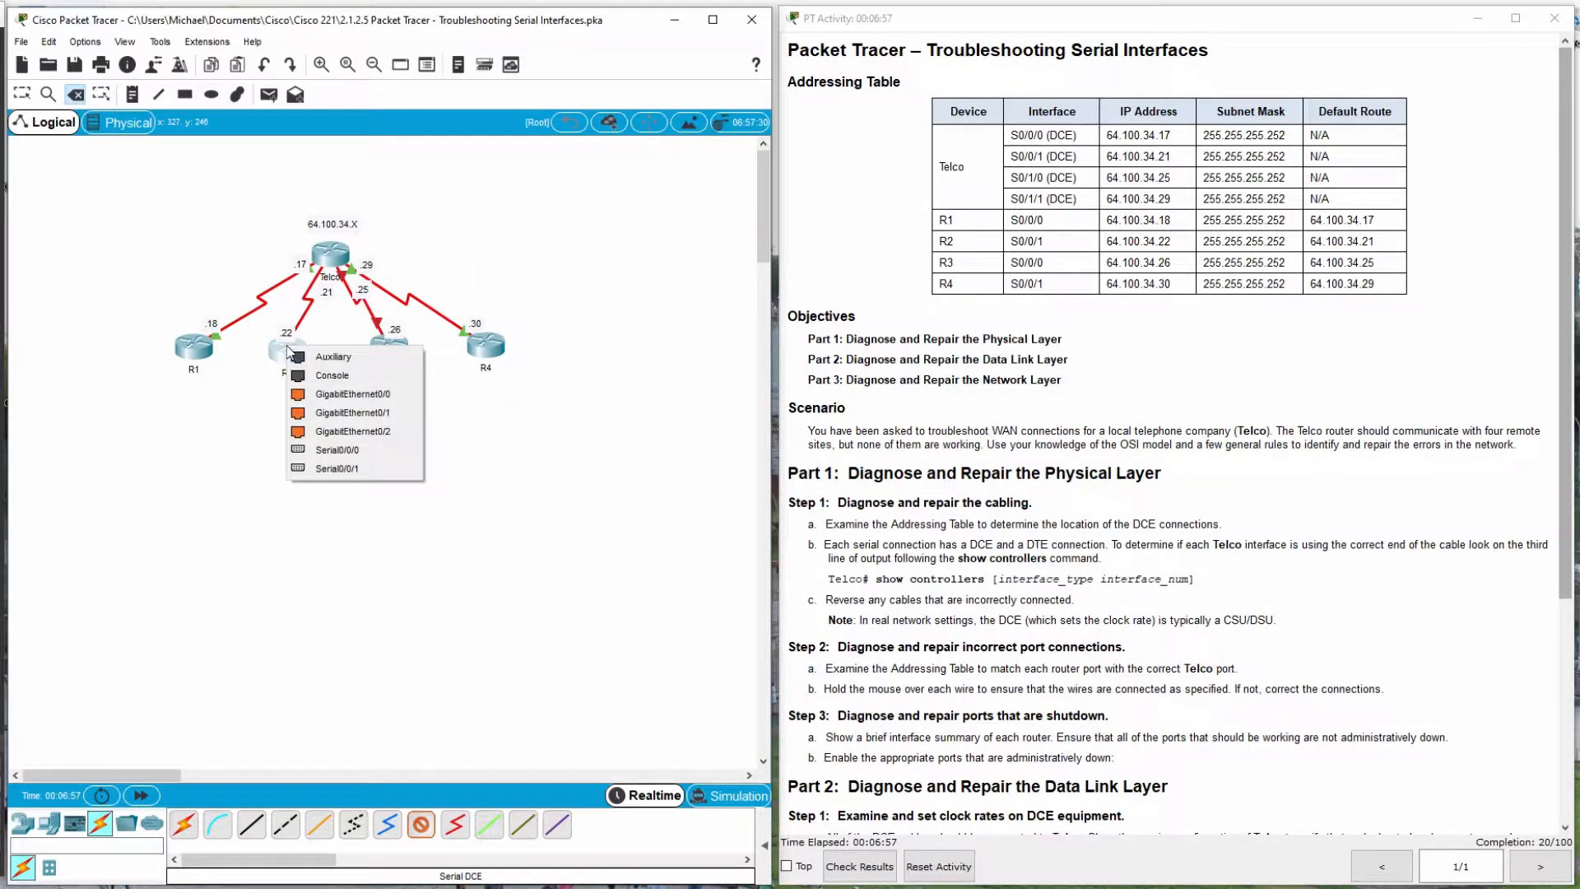
click(320, 468)
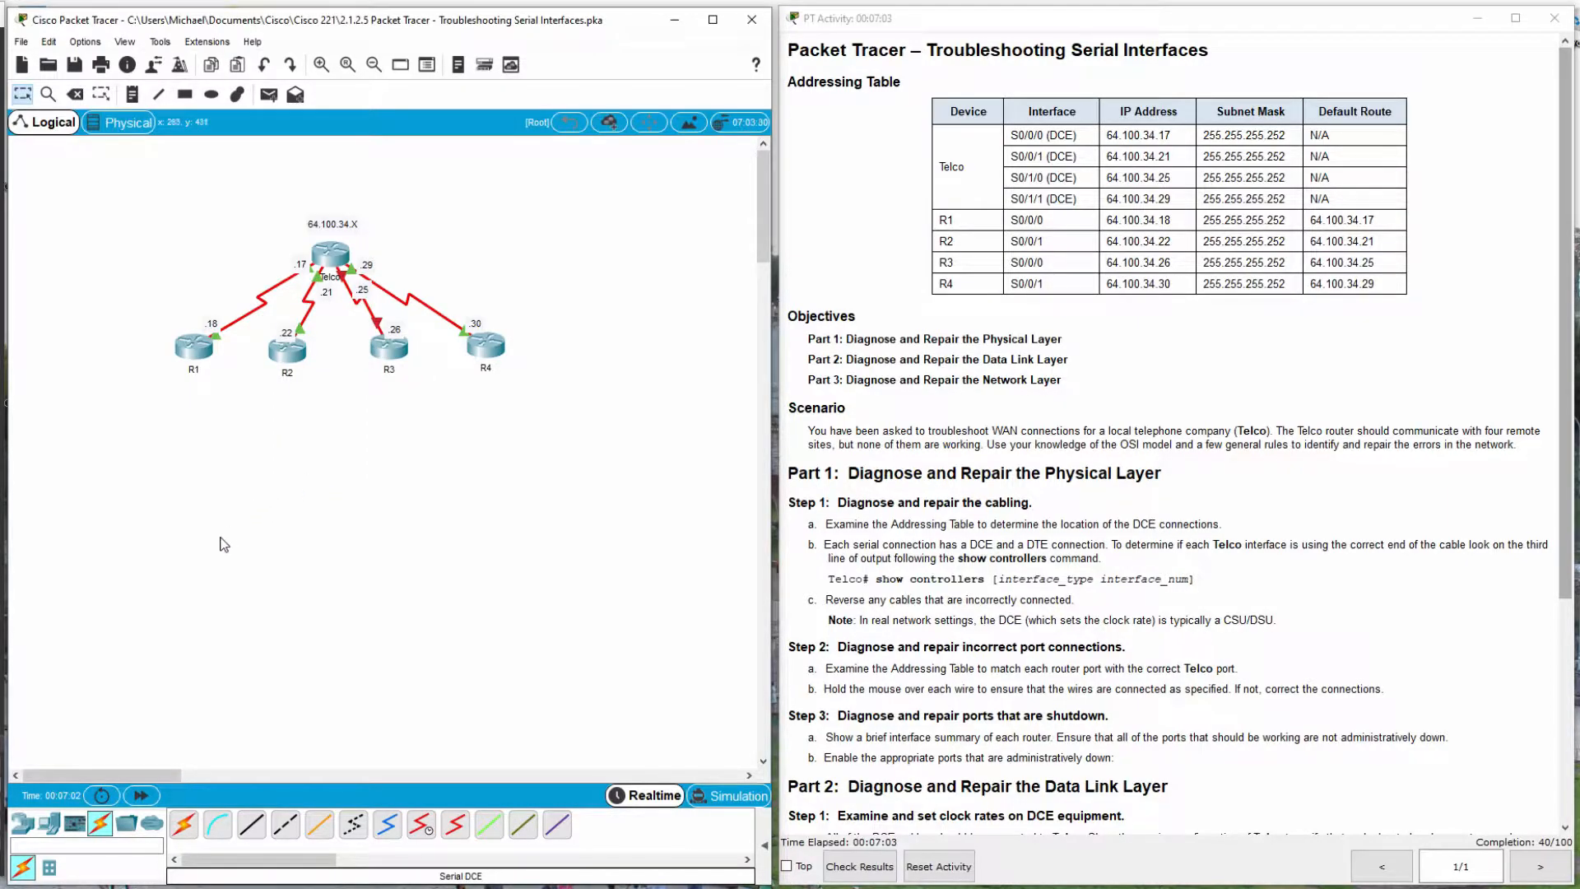
Open R3's command line and enter privileged EXEC mode with en.
click(409, 341)
drag(750, 202, 287, 205)
click(246, 233)
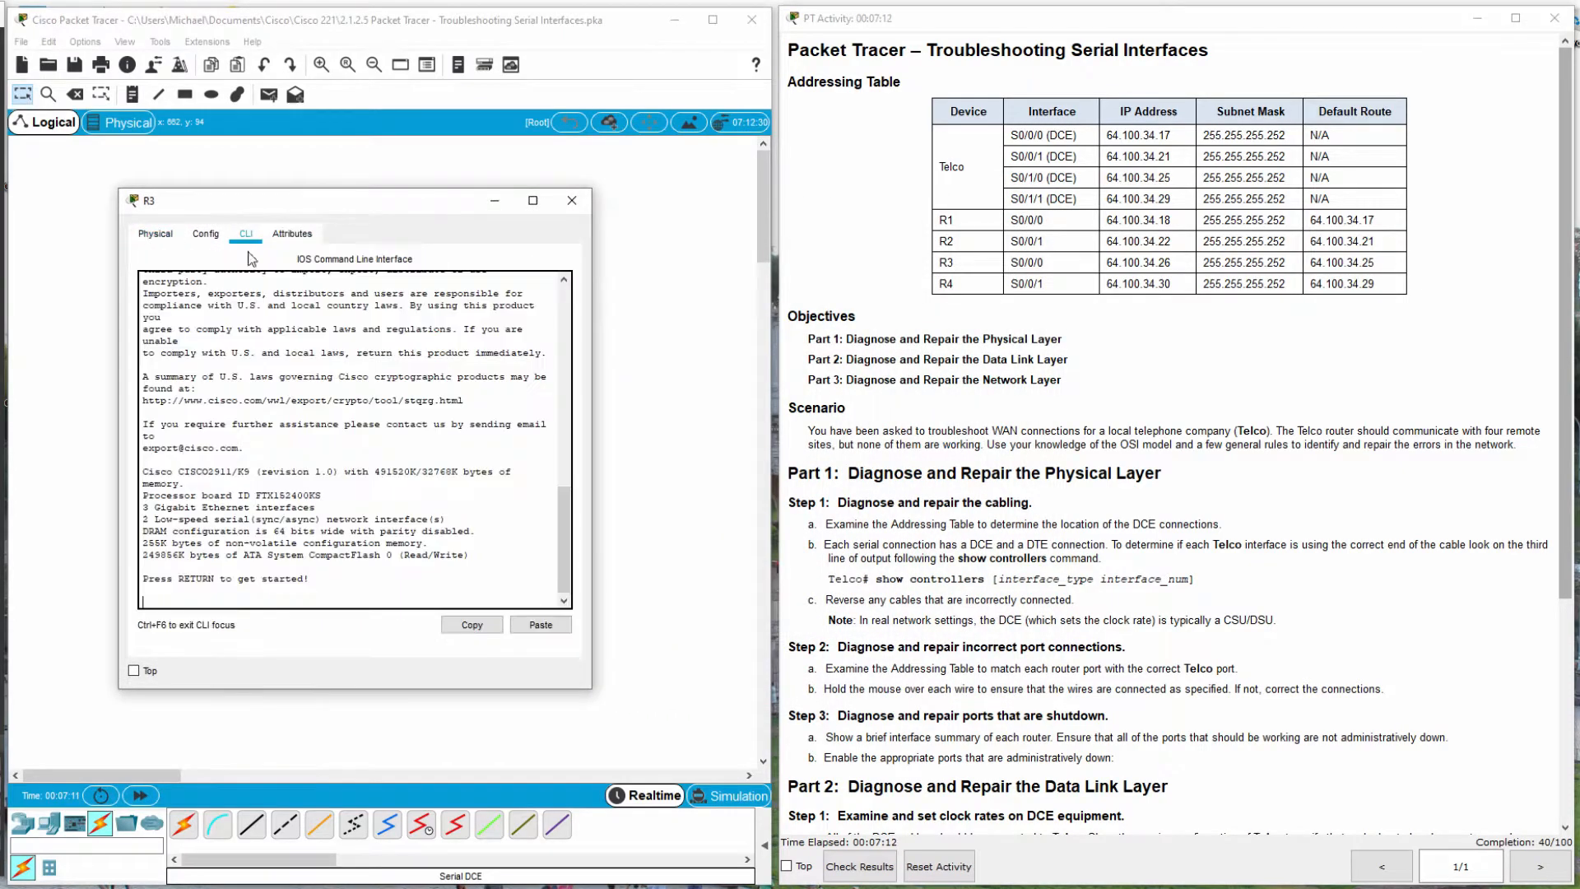
key(Return)
text(en)
key(Return)
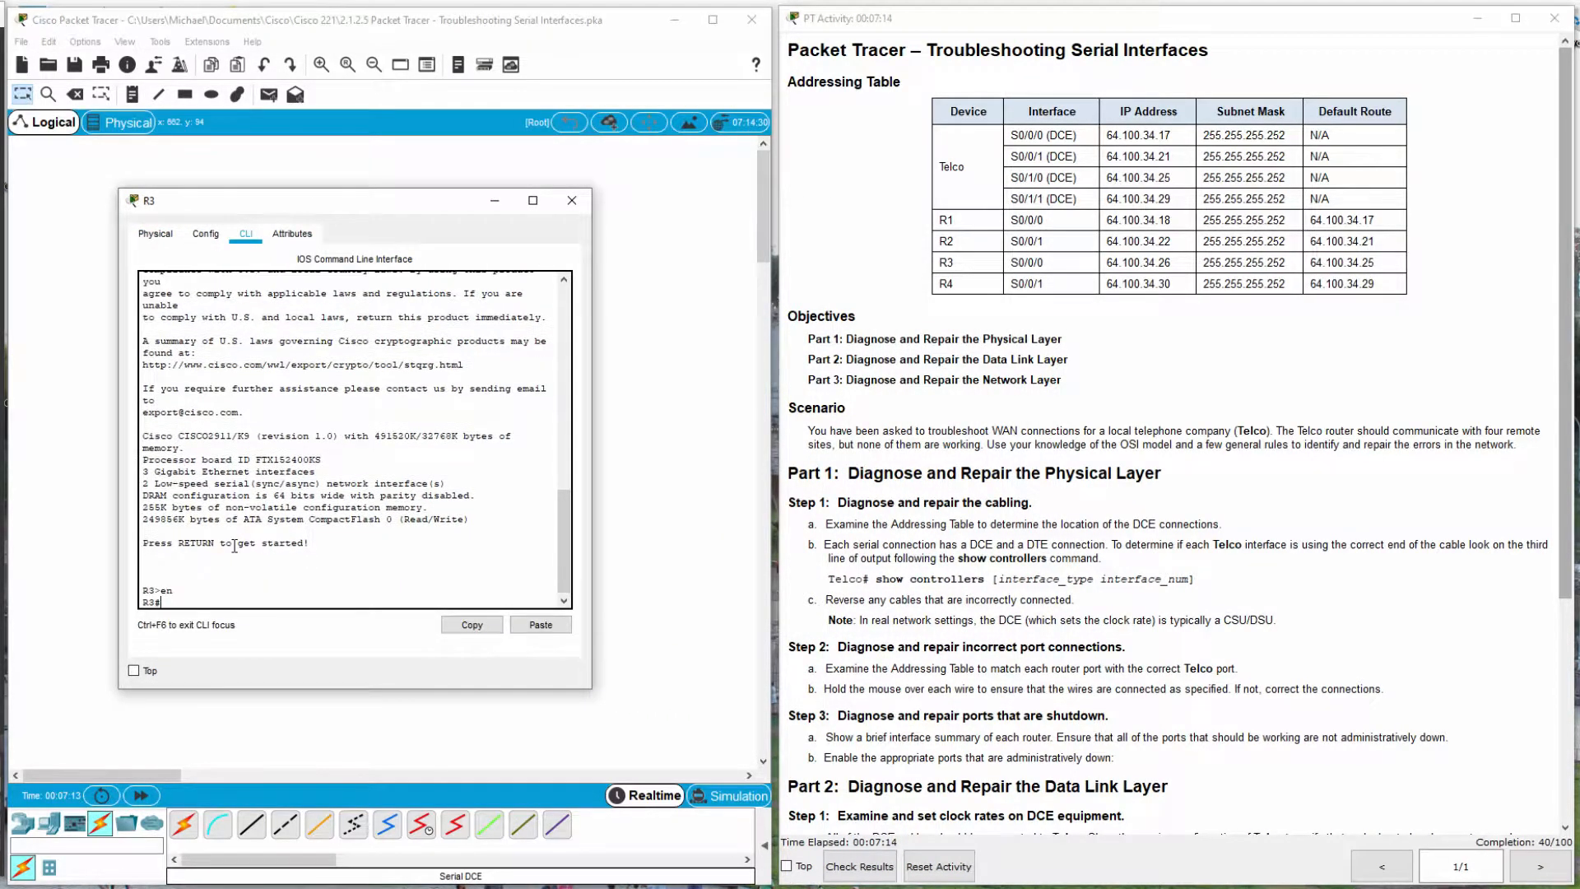
Run show controllers s0/0/0 on R3, check its end of the serial cable, and close the router window.
text(show controllers)
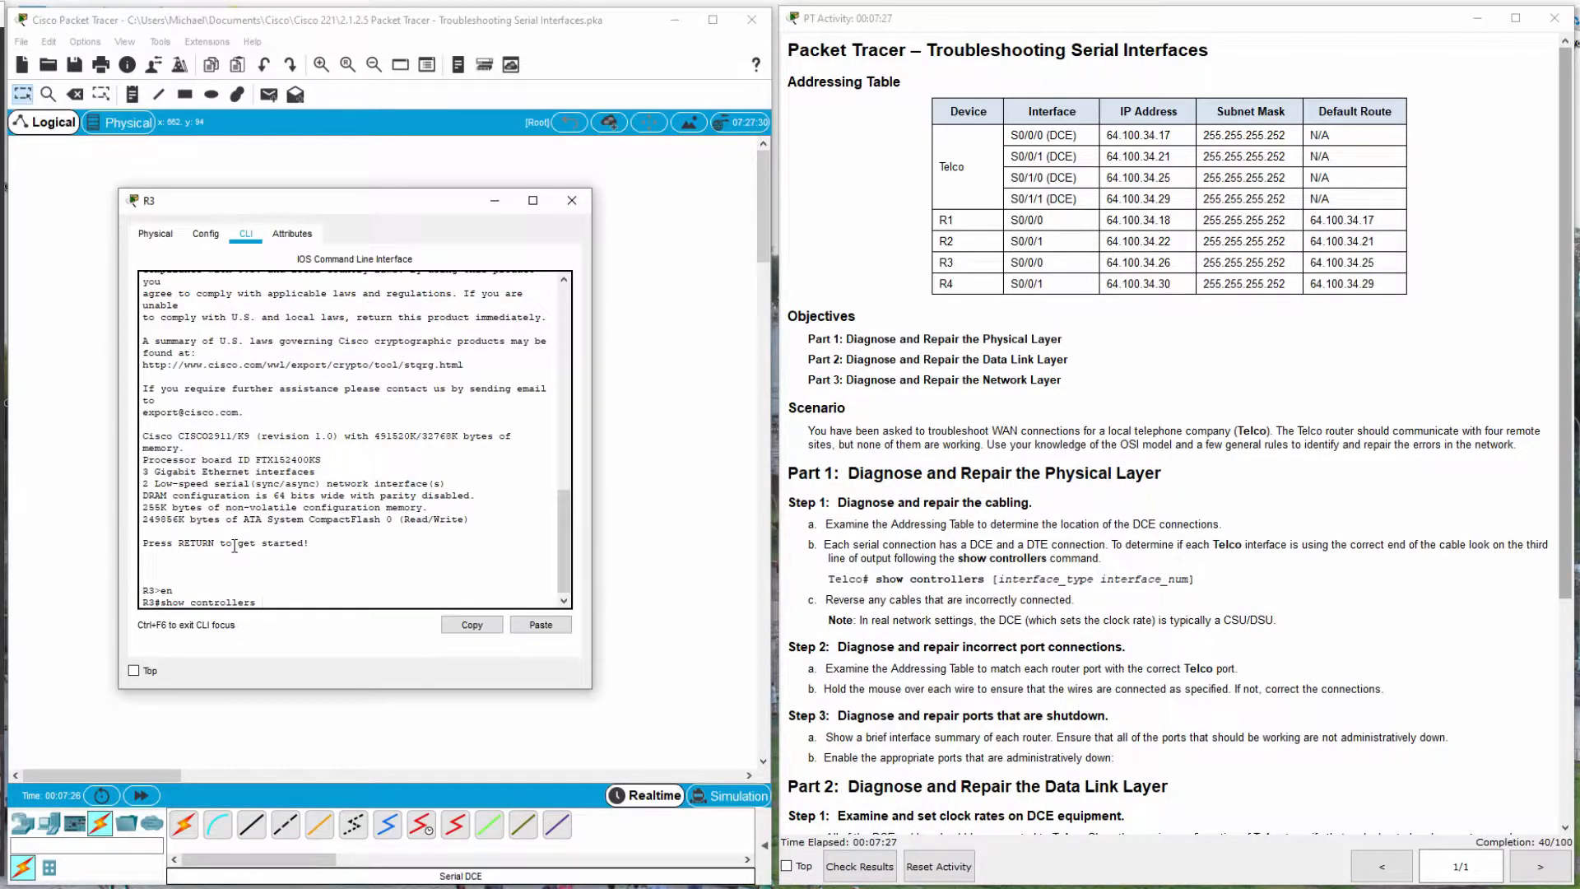
text(s0/0/0)
key(Return)
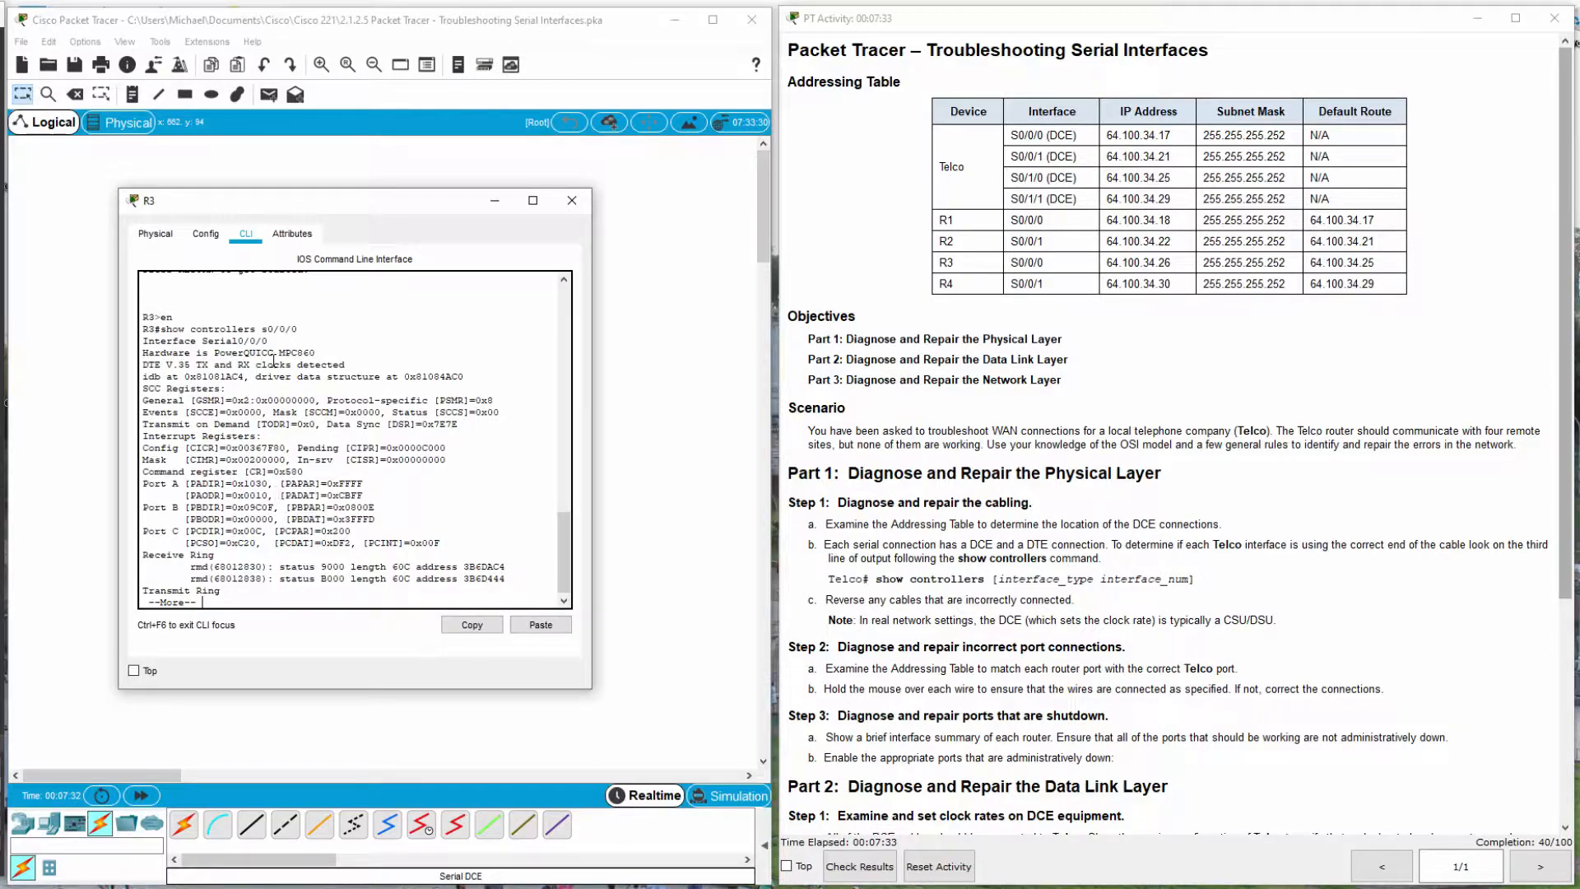
drag(345, 365, 144, 367)
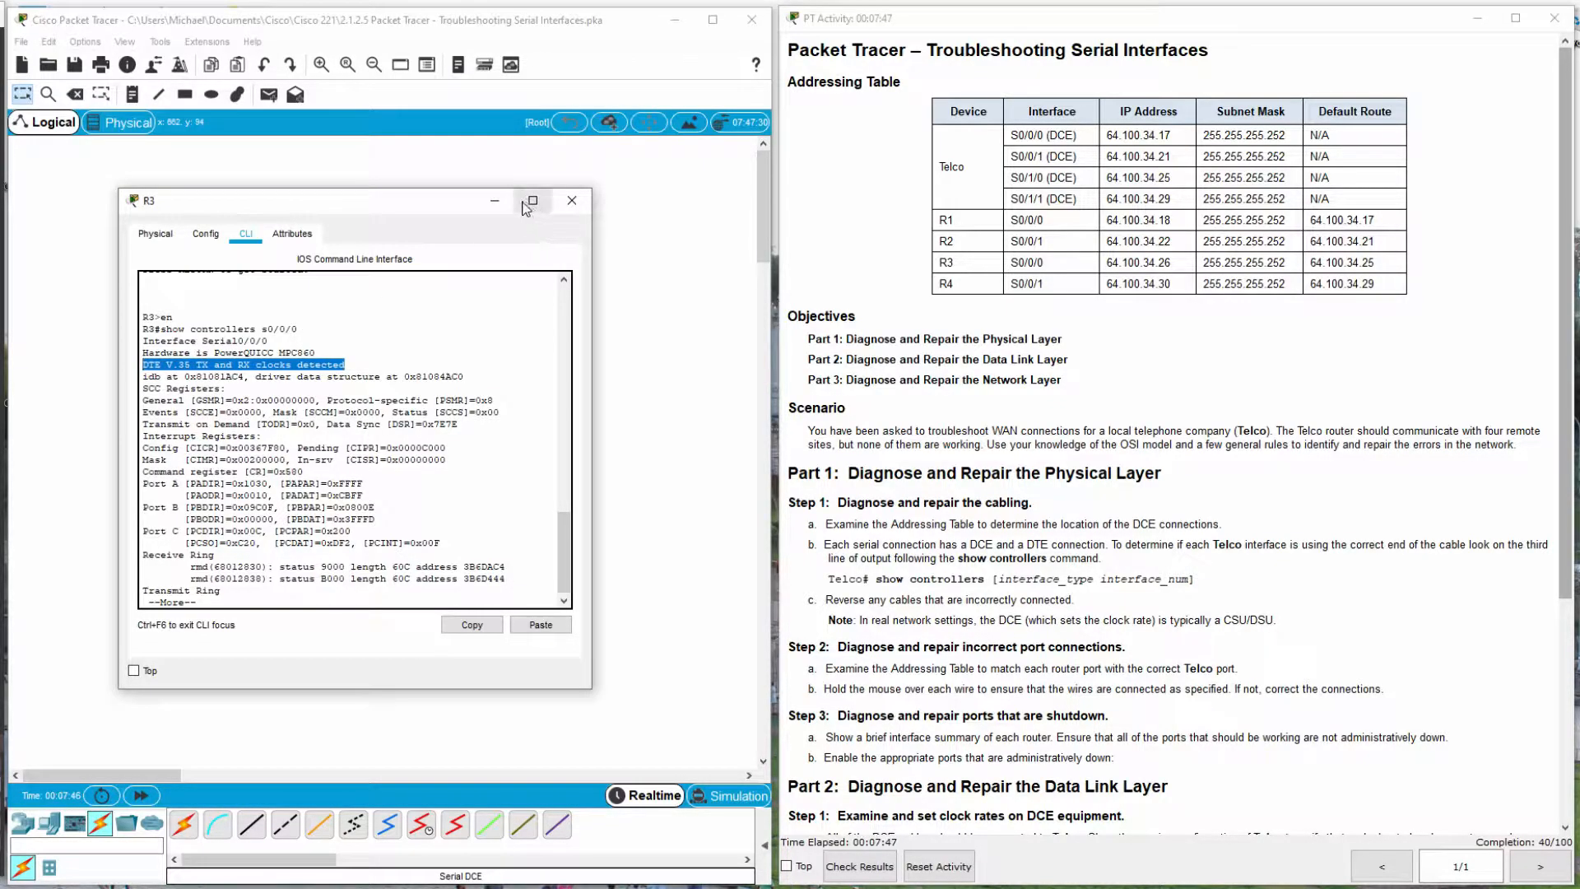
click(572, 200)
Open R4's command line and enter privileged EXEC mode with en.
click(486, 346)
drag(689, 214, 267, 214)
click(283, 228)
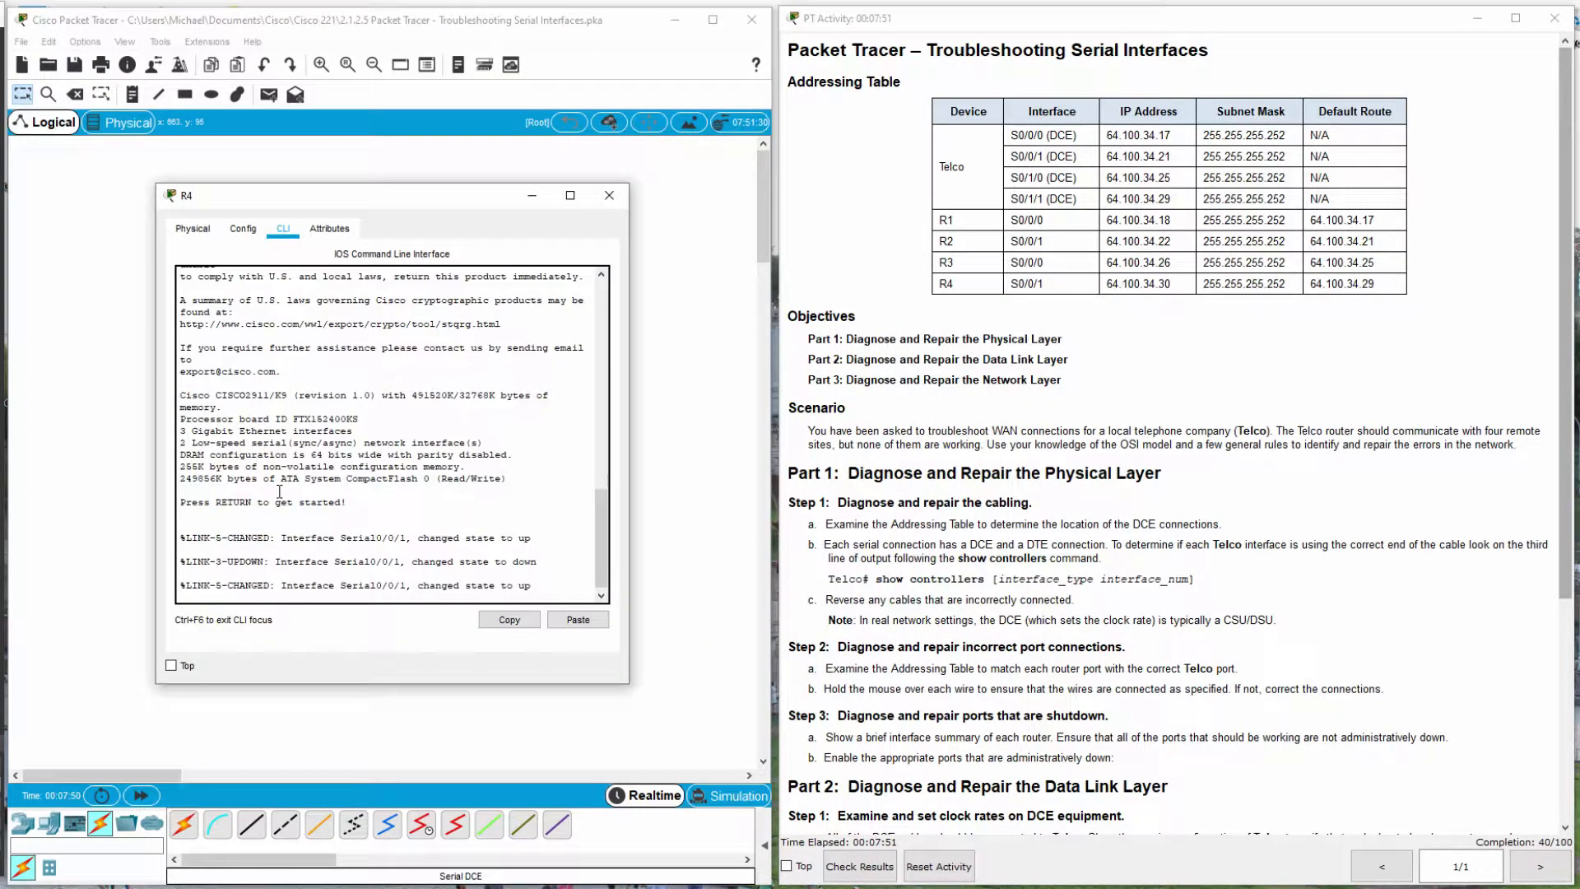
key(Return)
text(en)
key(Return)
Run show controllers s0/0/1 on R4, check its end of the serial cable, and close the router window.
text(show controllers)
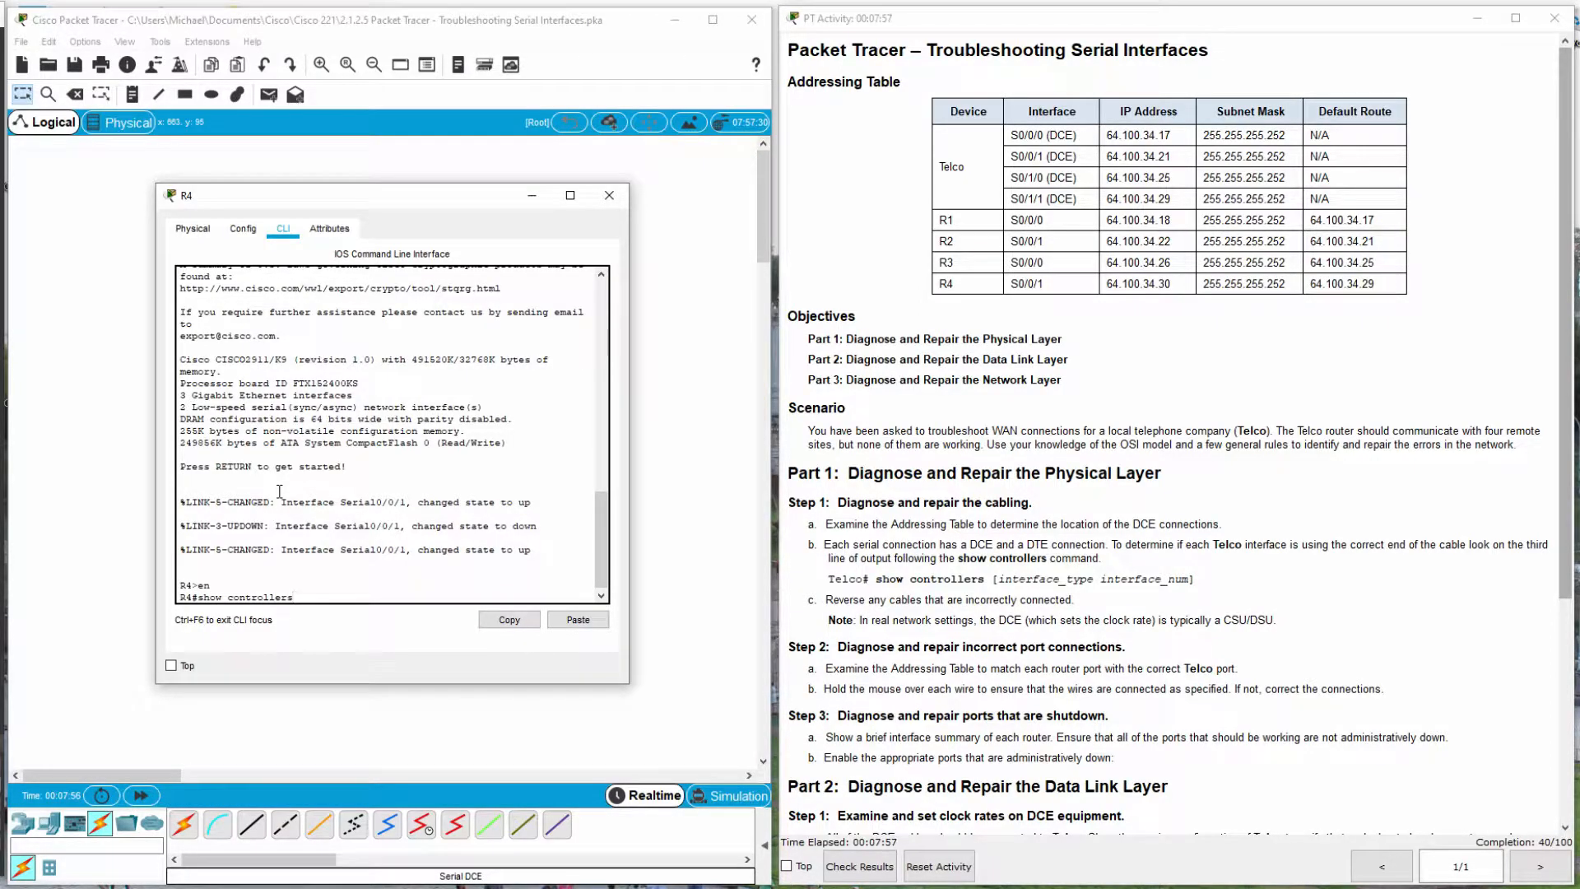
text( s0/0/1)
key(Return)
drag(382, 359, 180, 359)
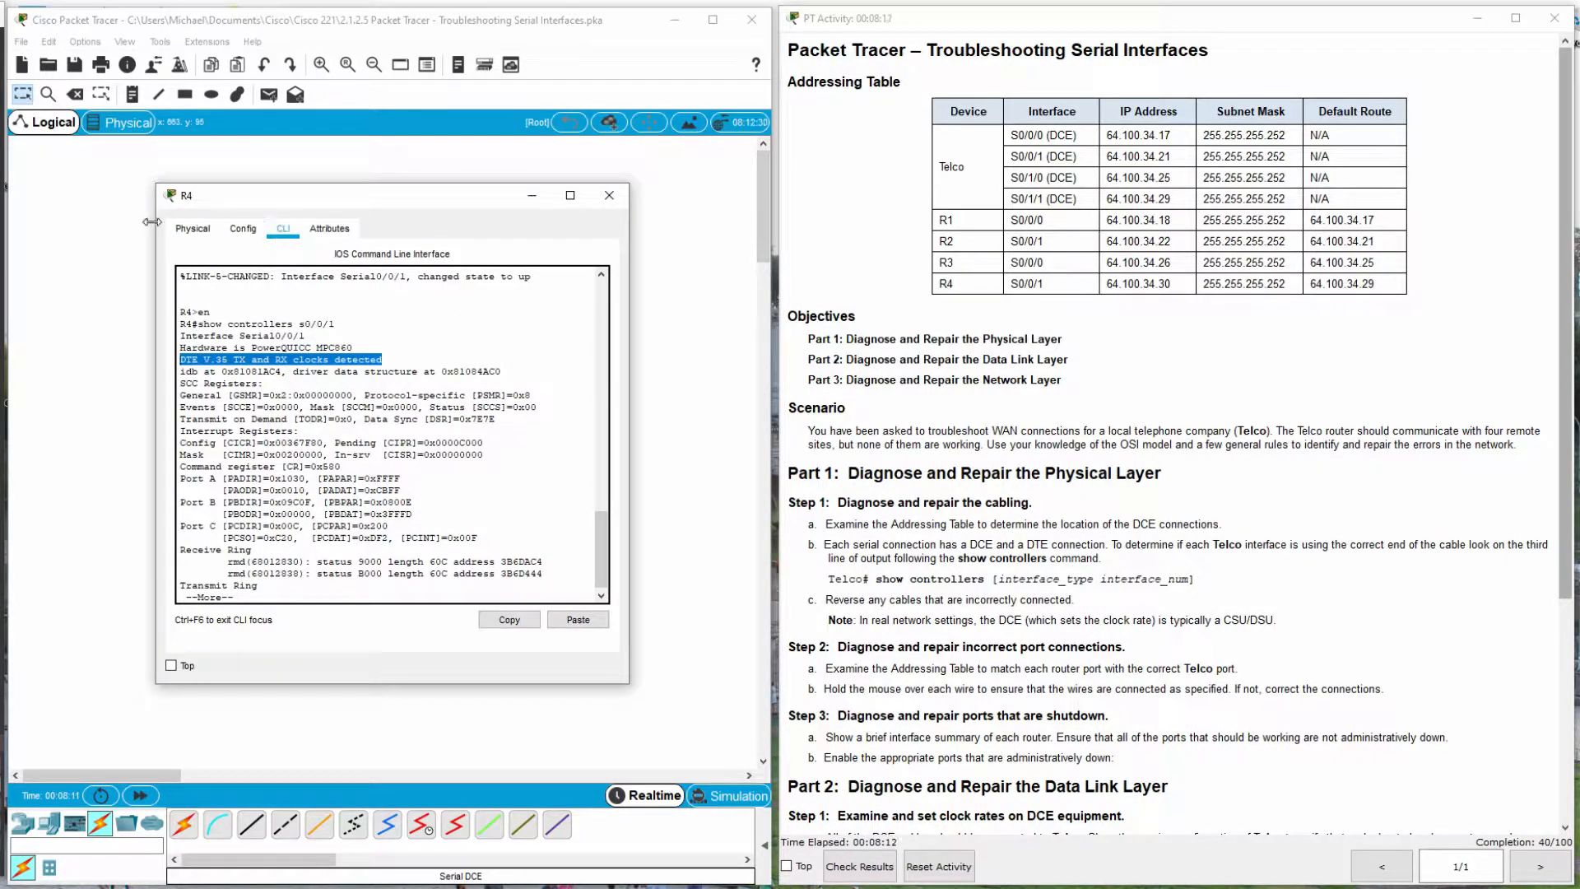
click(609, 196)
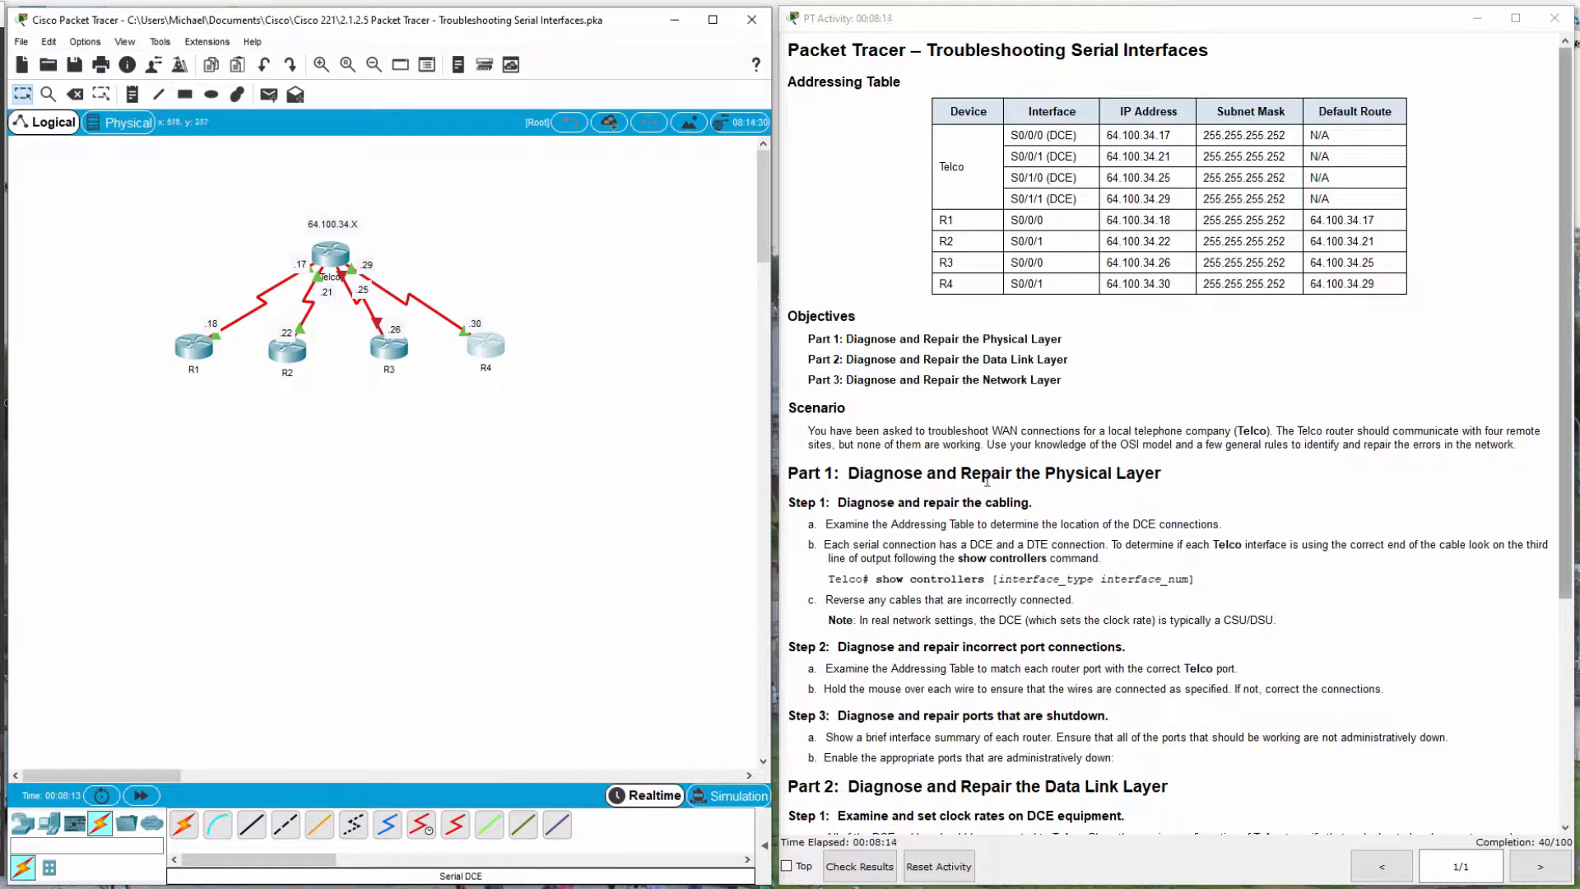
Read the port-connection instructions and compare the port labels of all four Telco links with the Addressing Table.
scroll(1064, 659, down, 3)
scroll(1073, 622, down, 1)
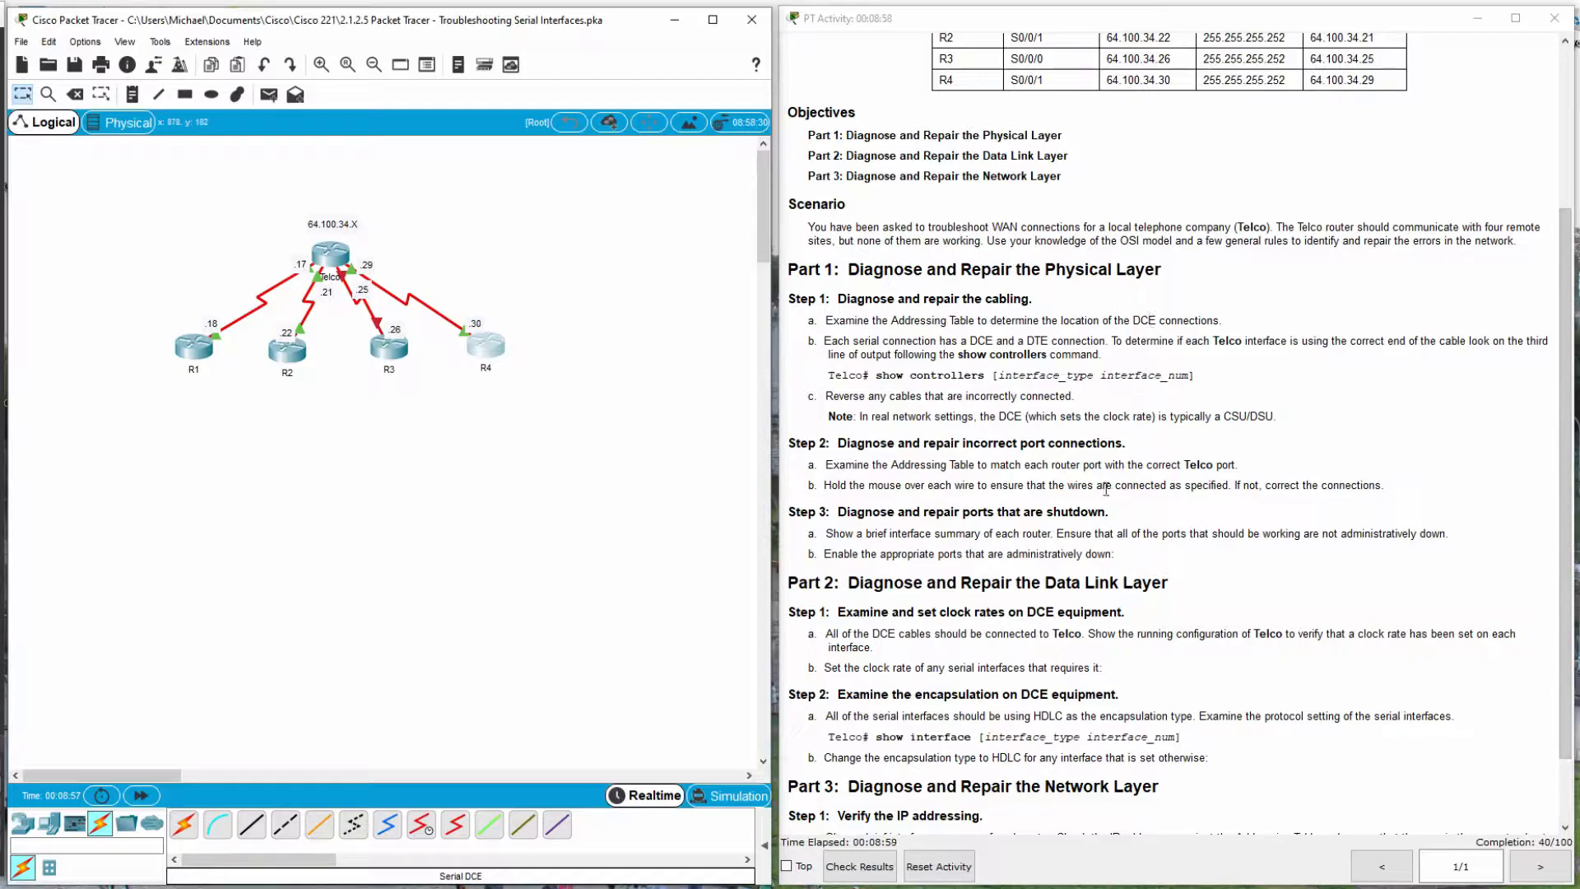
scroll(1089, 509, up, 2)
scroll(1088, 509, up, 1)
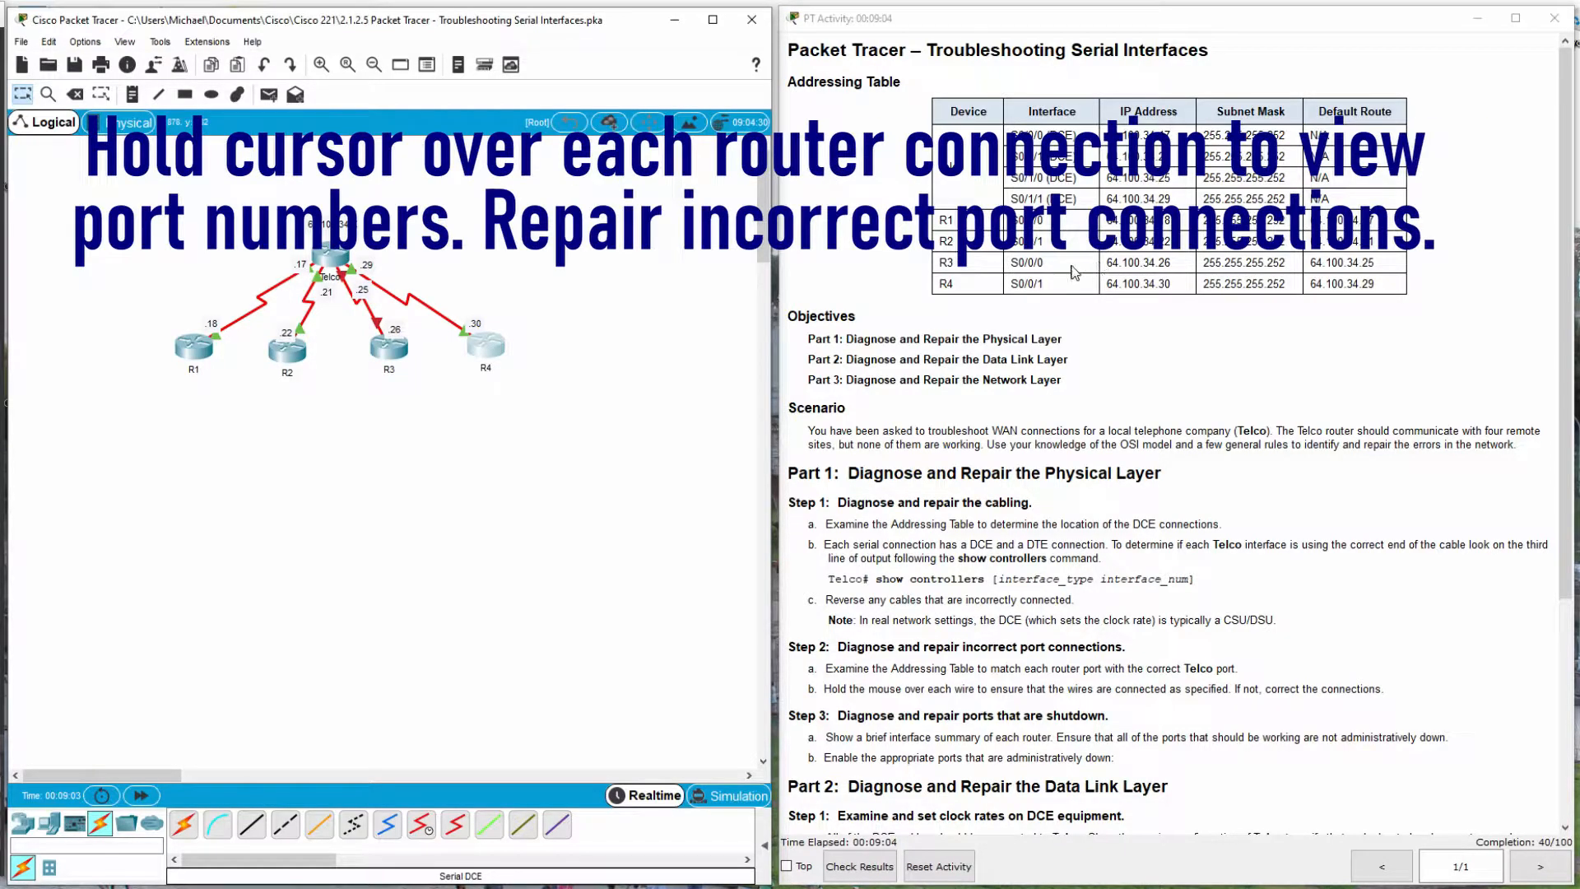
mouse_move(218, 343)
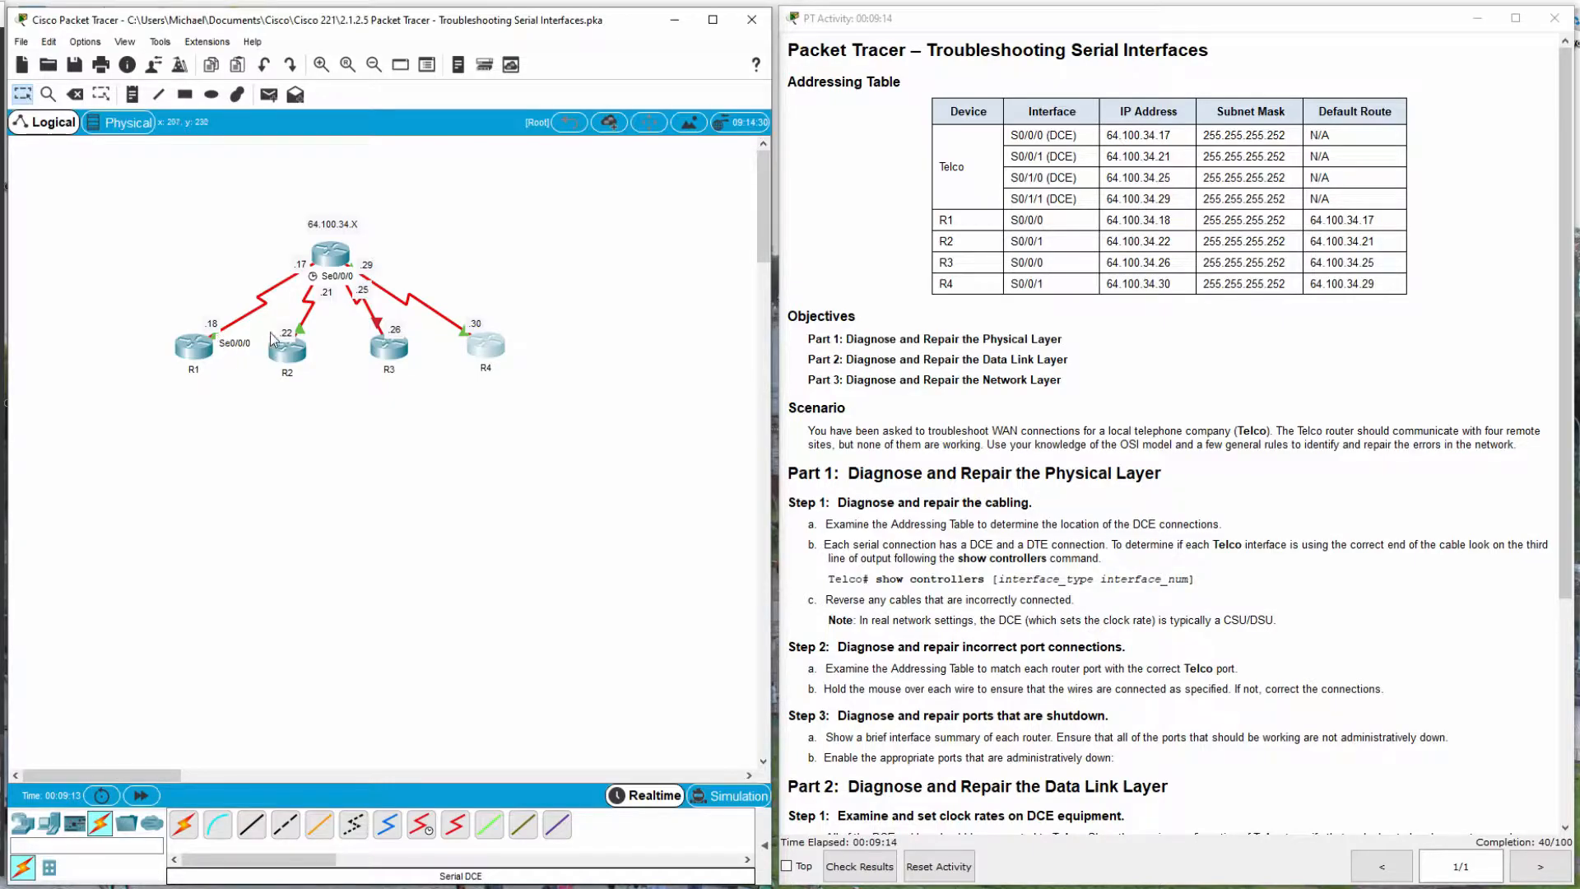
mouse_move(303, 336)
mouse_move(380, 327)
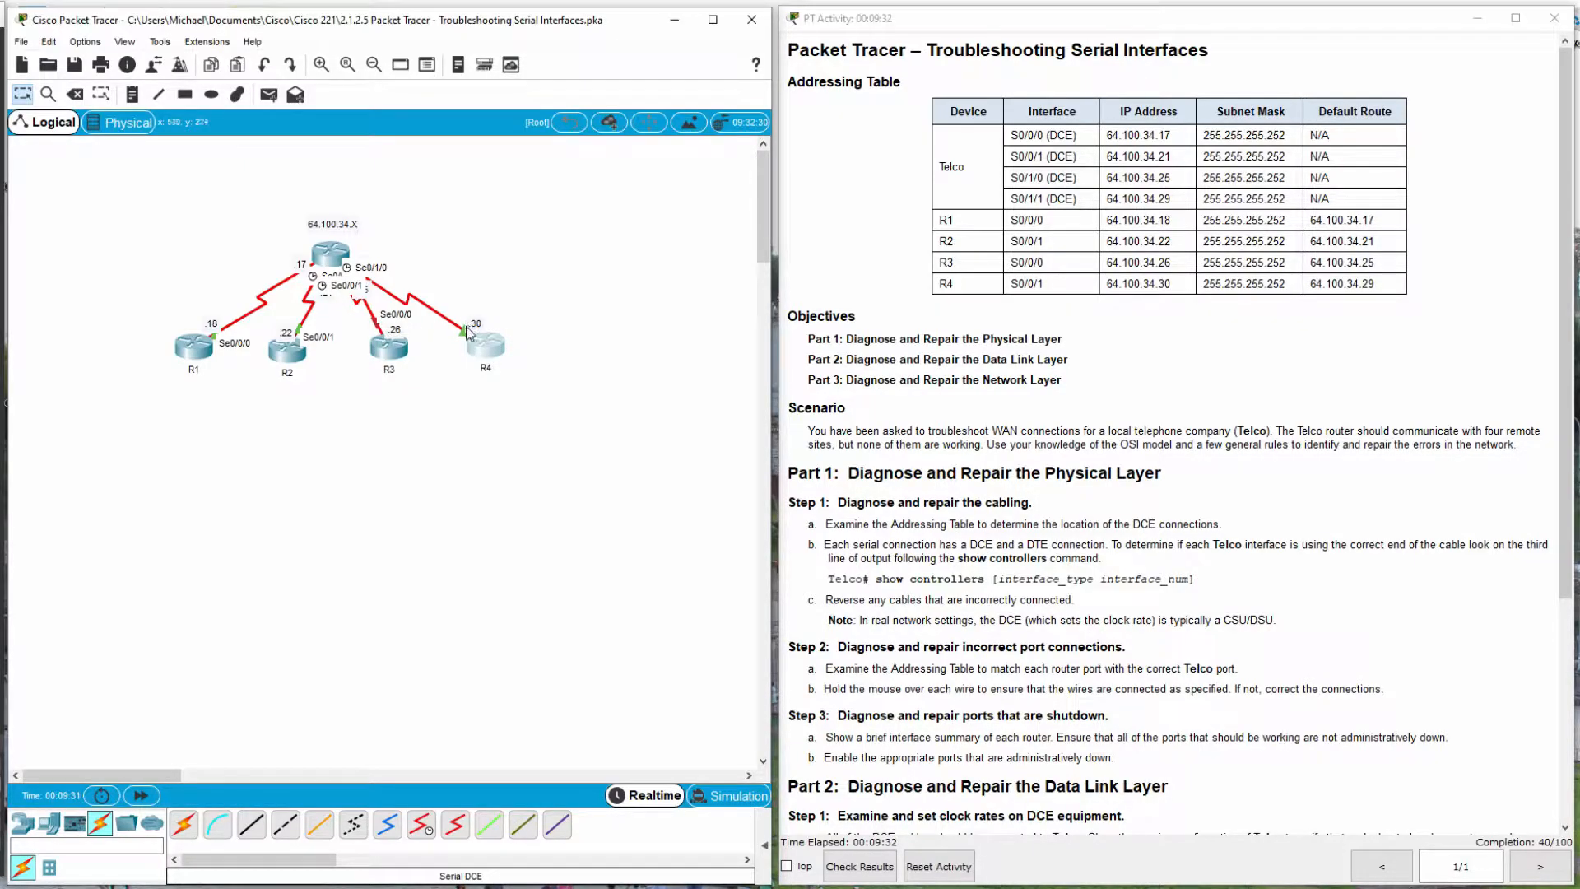
mouse_move(465, 338)
Run show ip interface brief on Telco for the shutdown-port check and examine the Serial0/1/0 row in a widened window.
scroll(1117, 582, down, 2)
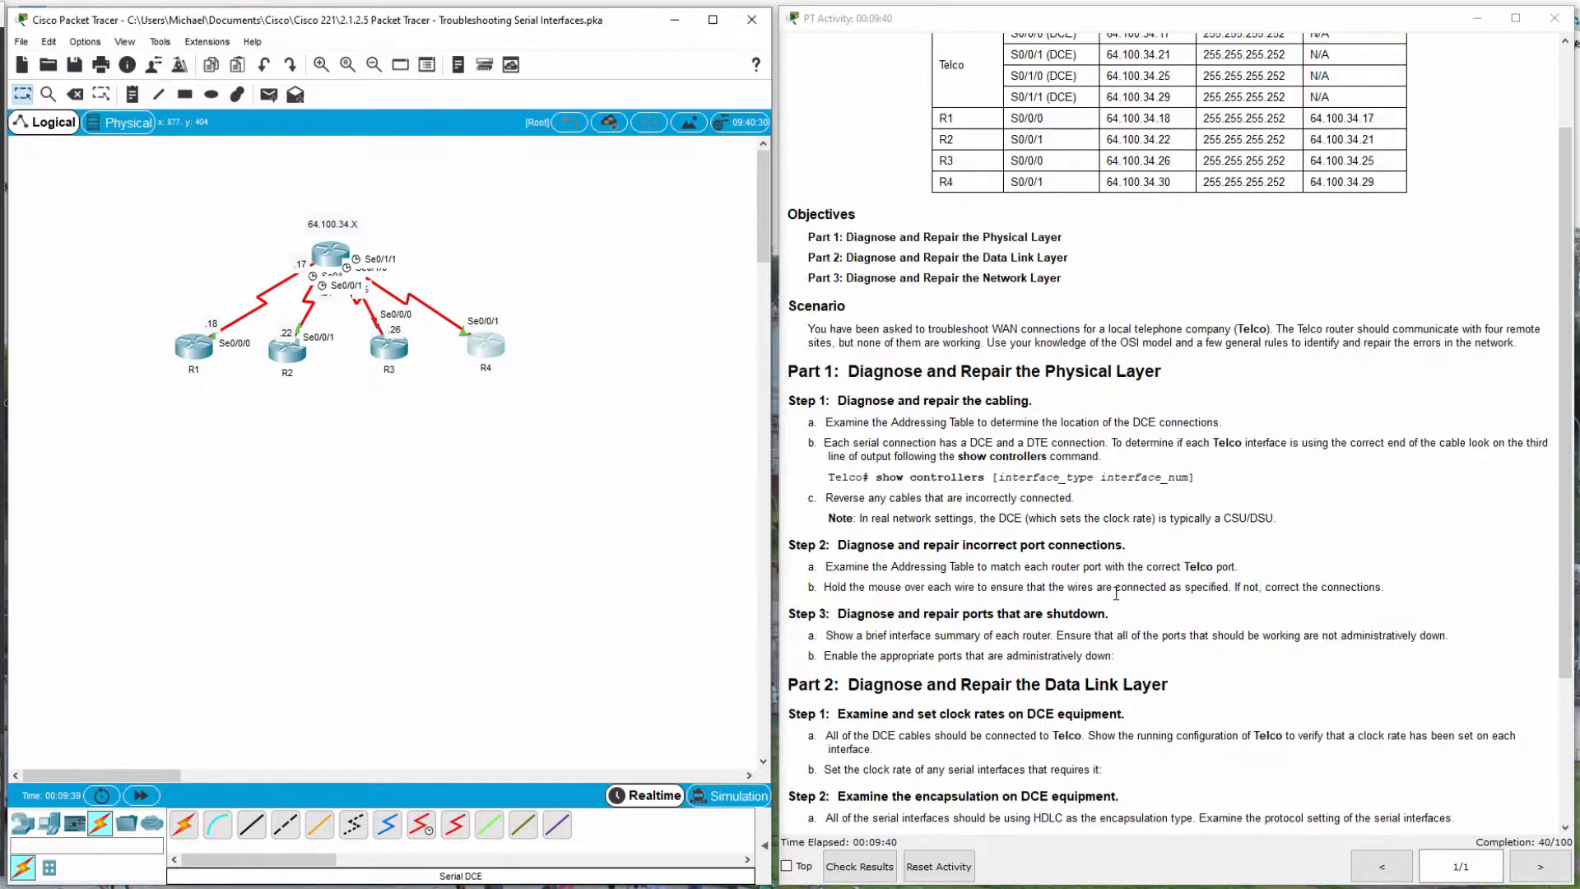
scroll(1117, 581, down, 1)
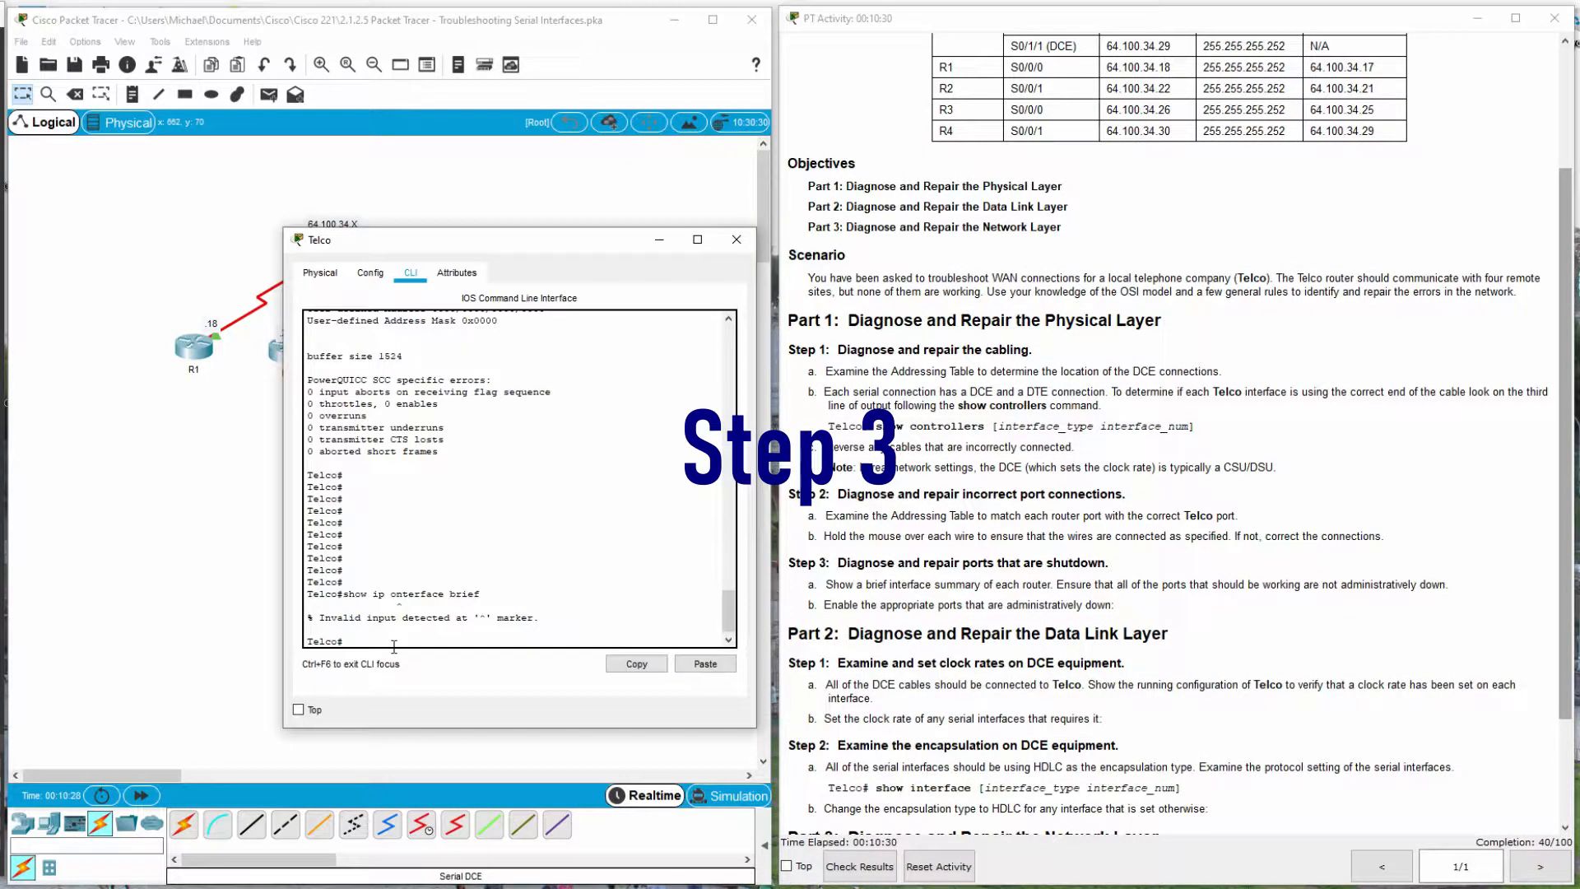
text(how ip interface)
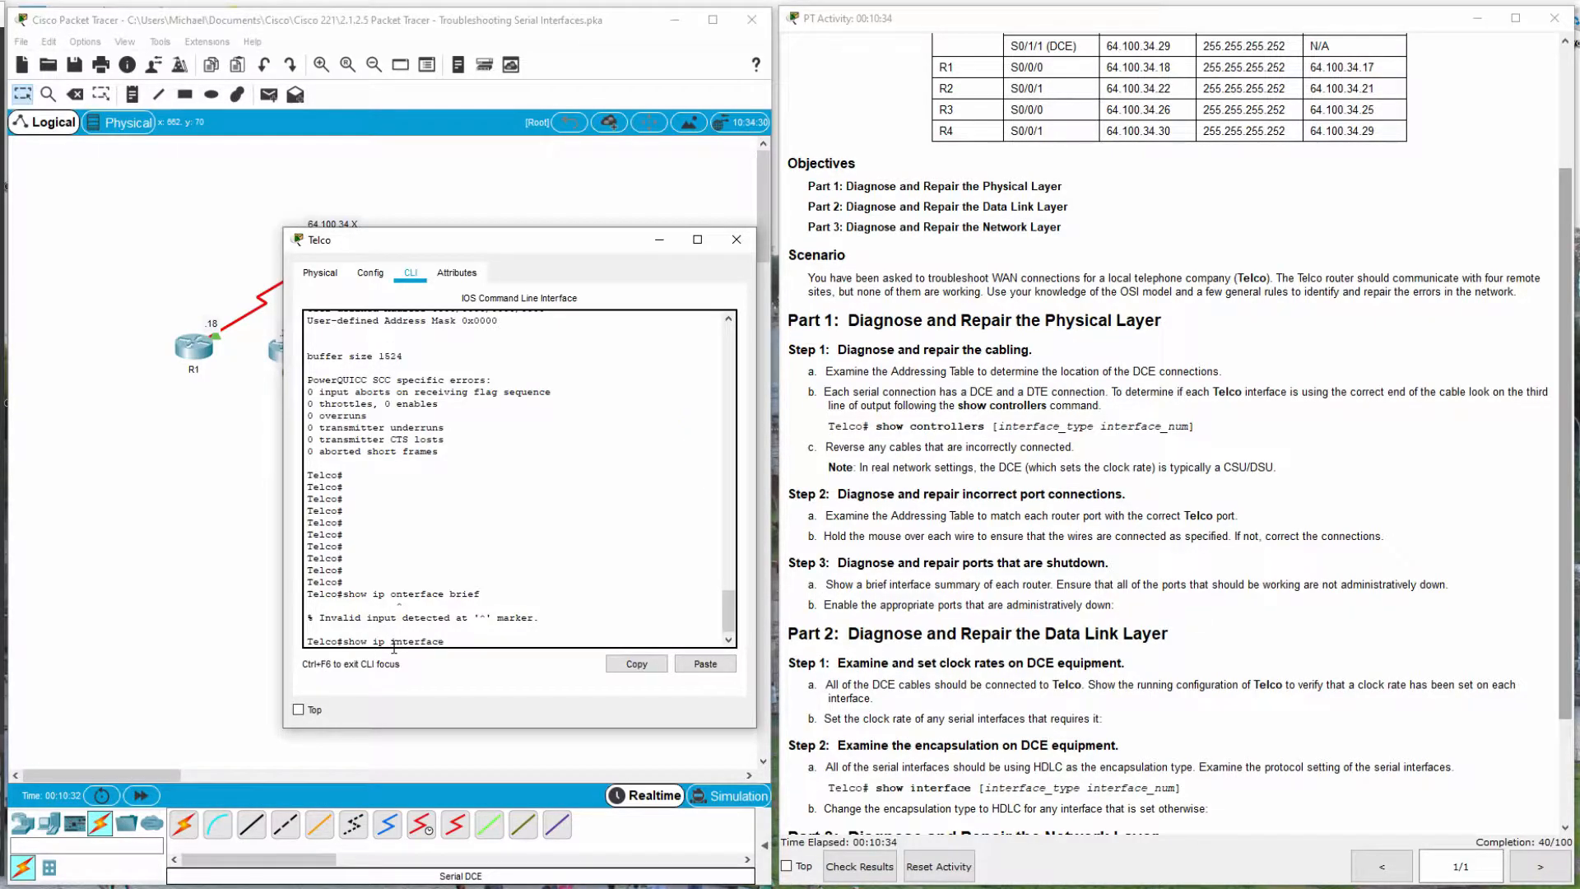
text( brief)
key(Return)
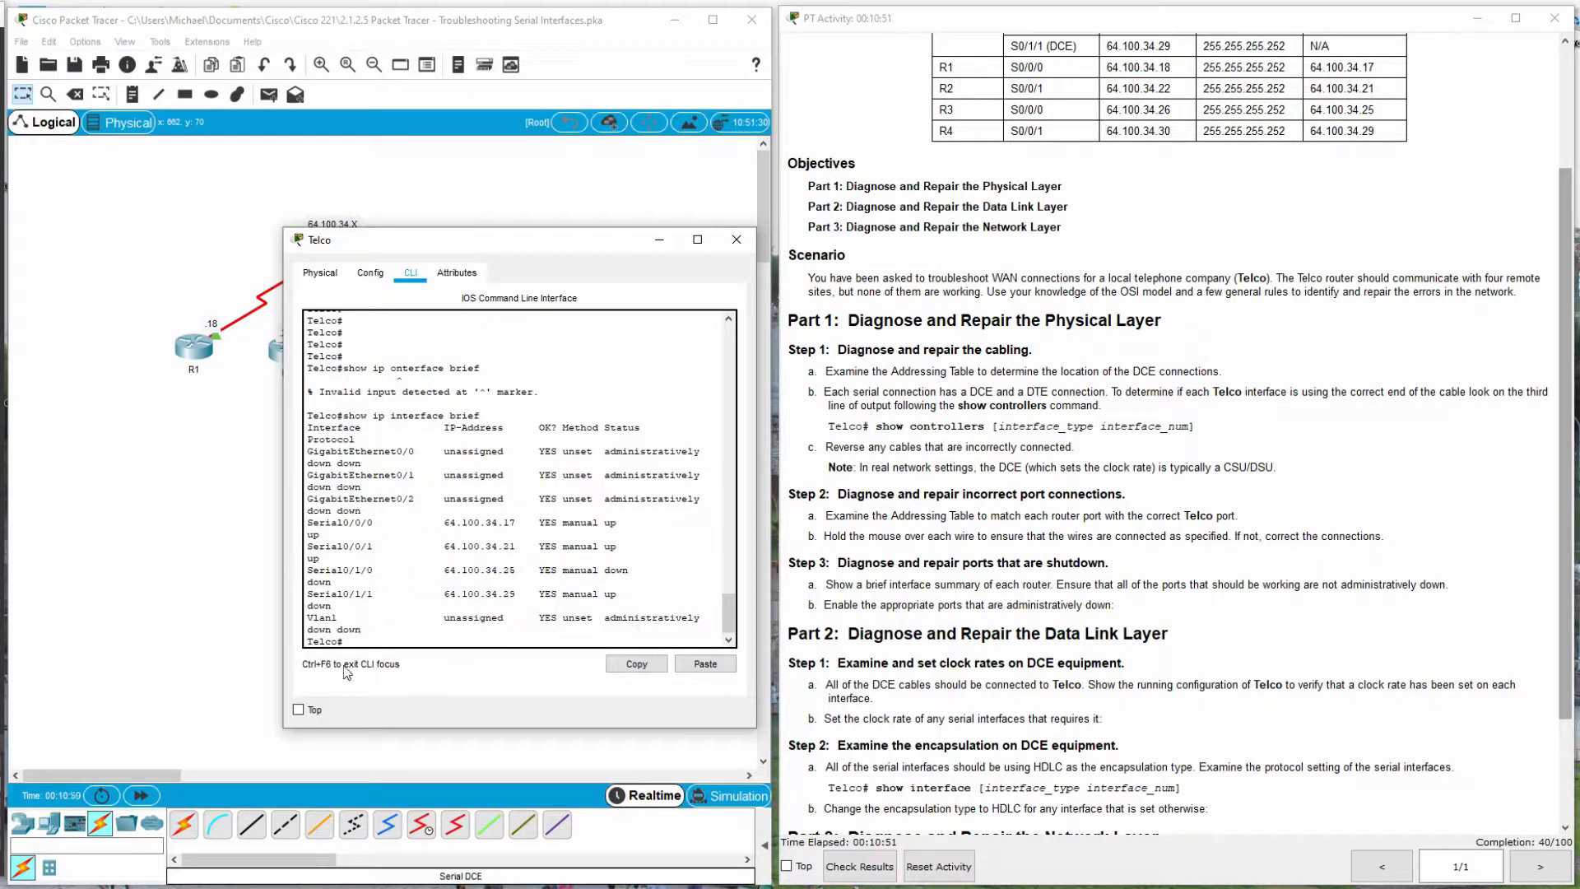
drag(283, 688, 104, 688)
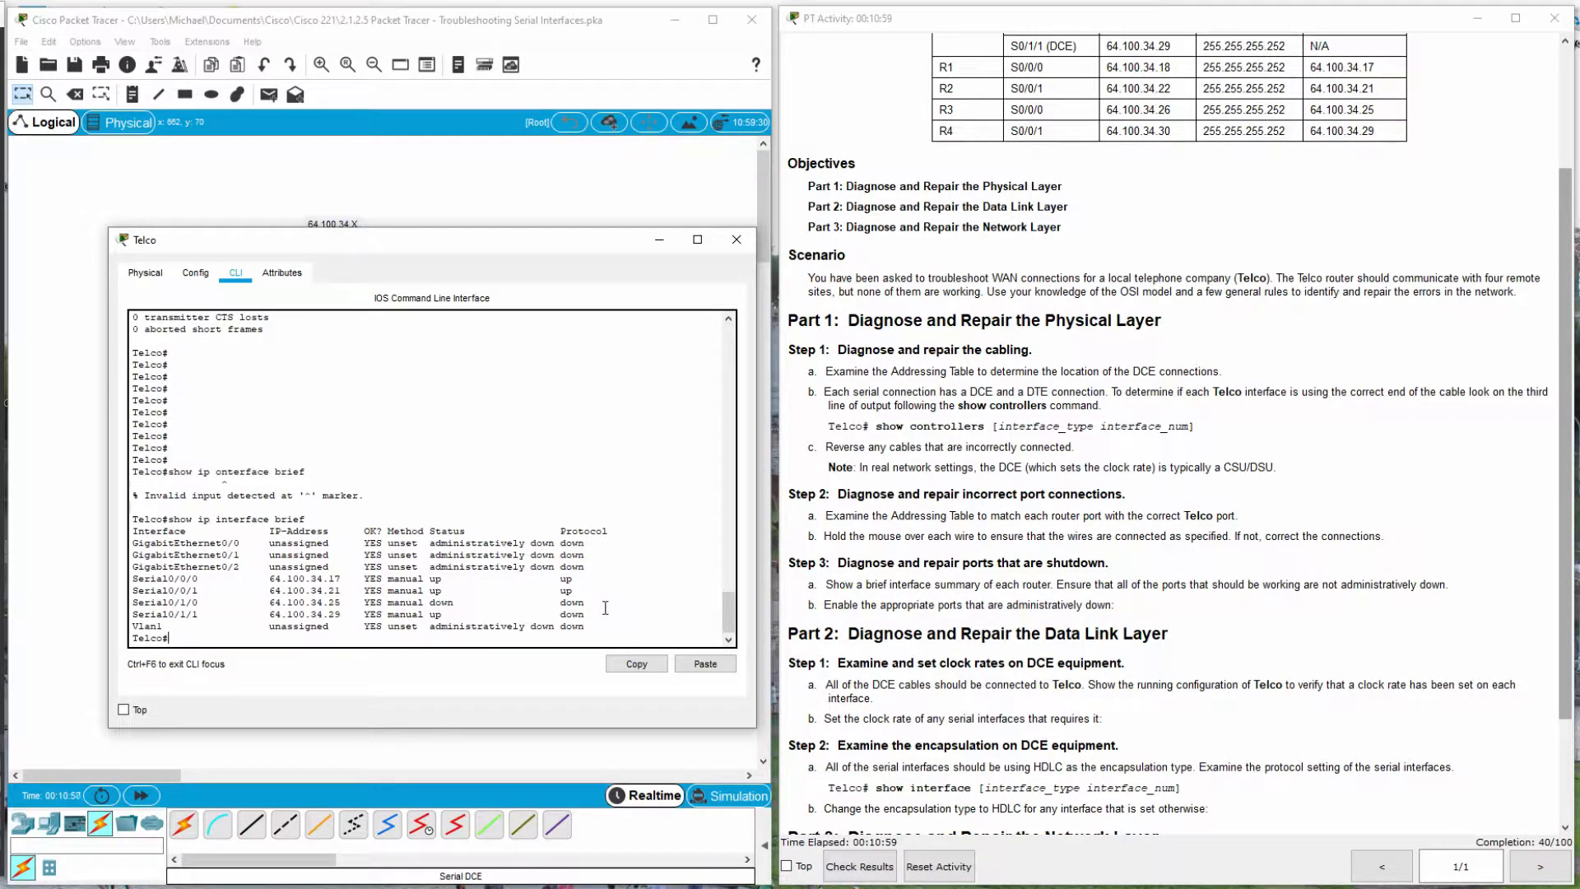
drag(453, 602, 429, 603)
drag(200, 598, 454, 605)
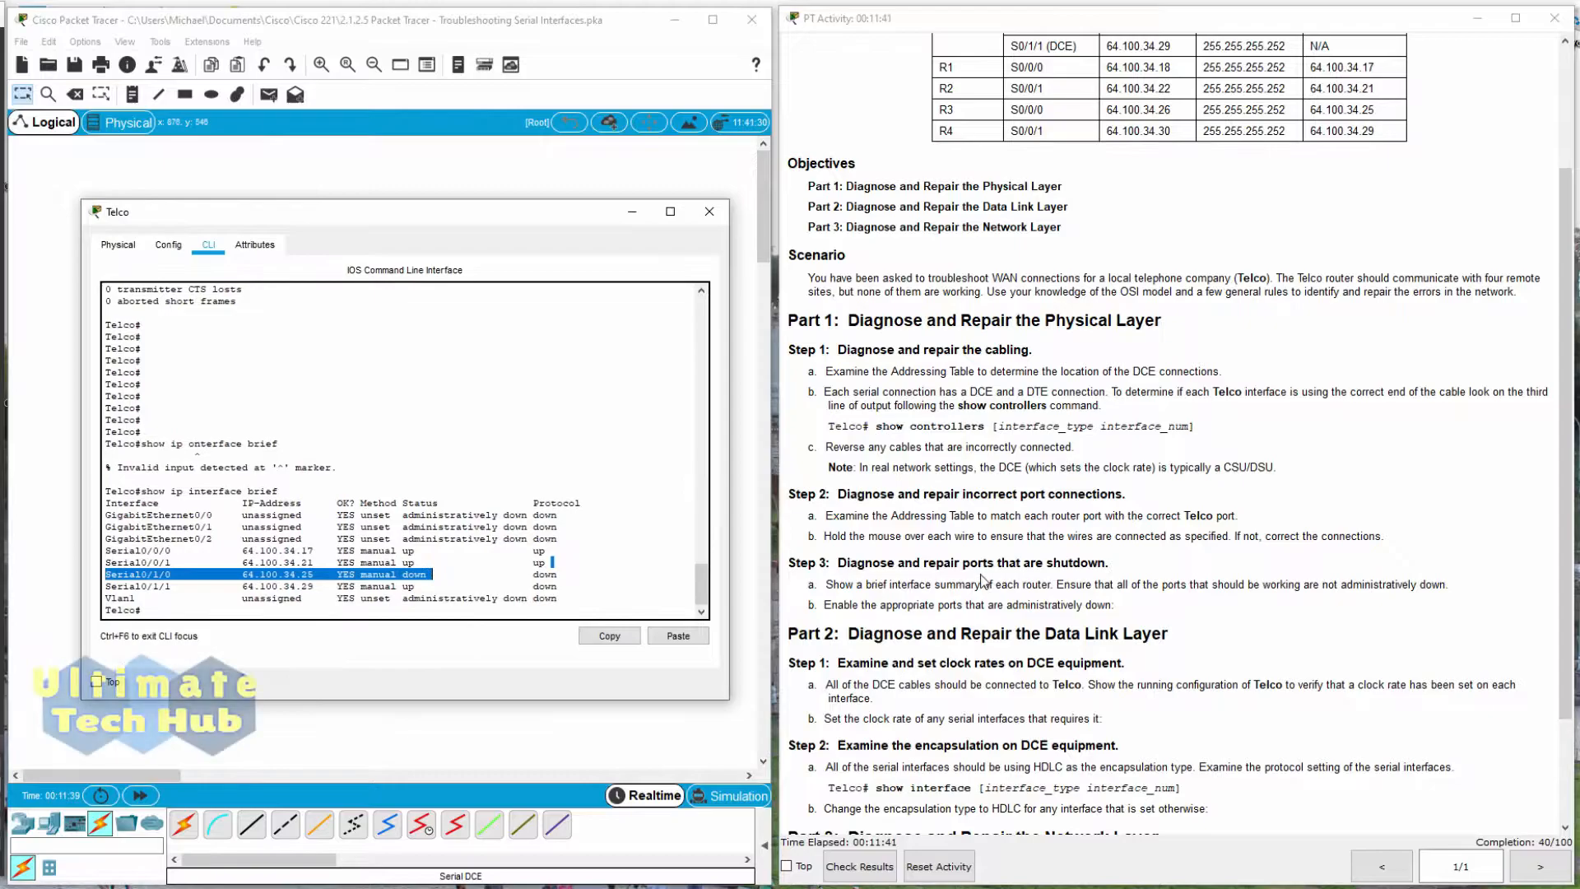
Run show interface s0/1/0 on Telco, examine the interface's status line, and page through the output to the prompt.
scroll(981, 582, down, 2)
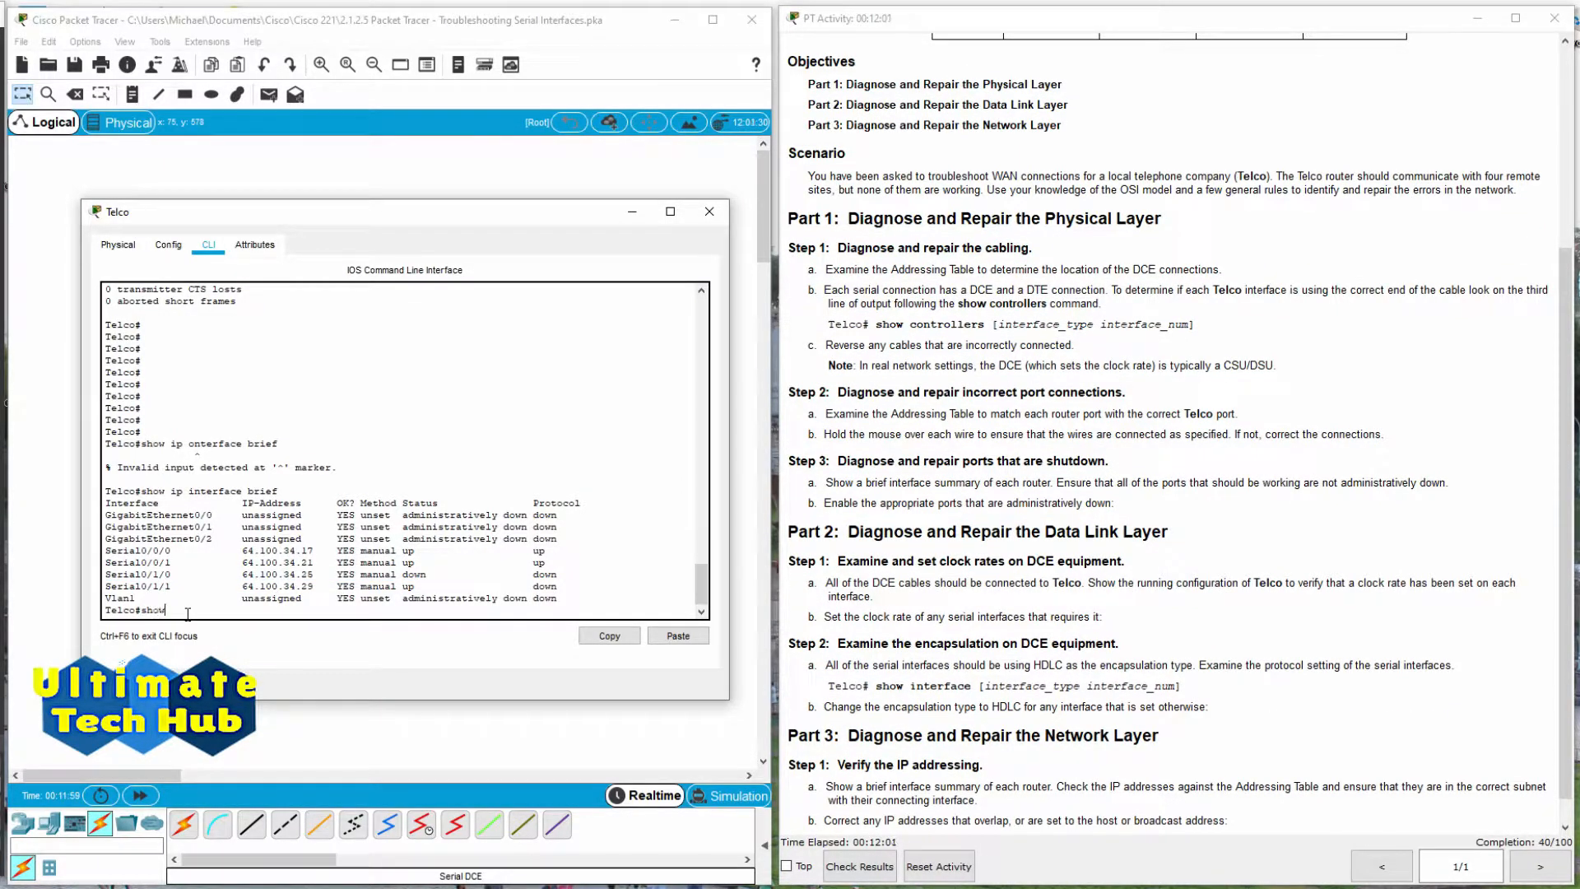
text(nter)
text(face )
text(s0/1/)
text(0)
key(Return)
text(sh)
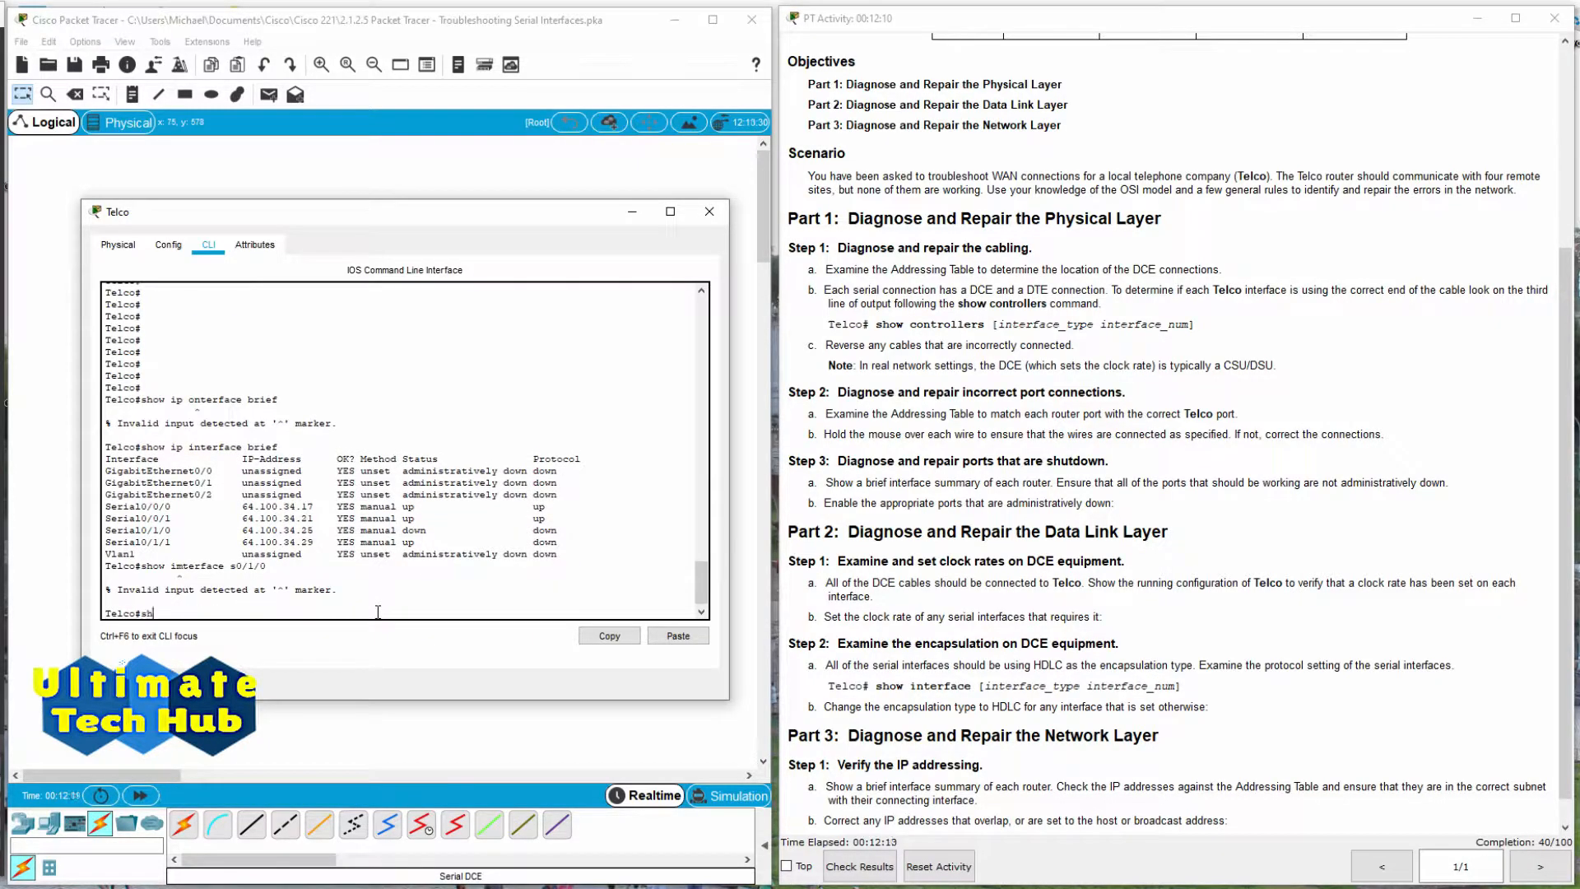
text(ow interface)
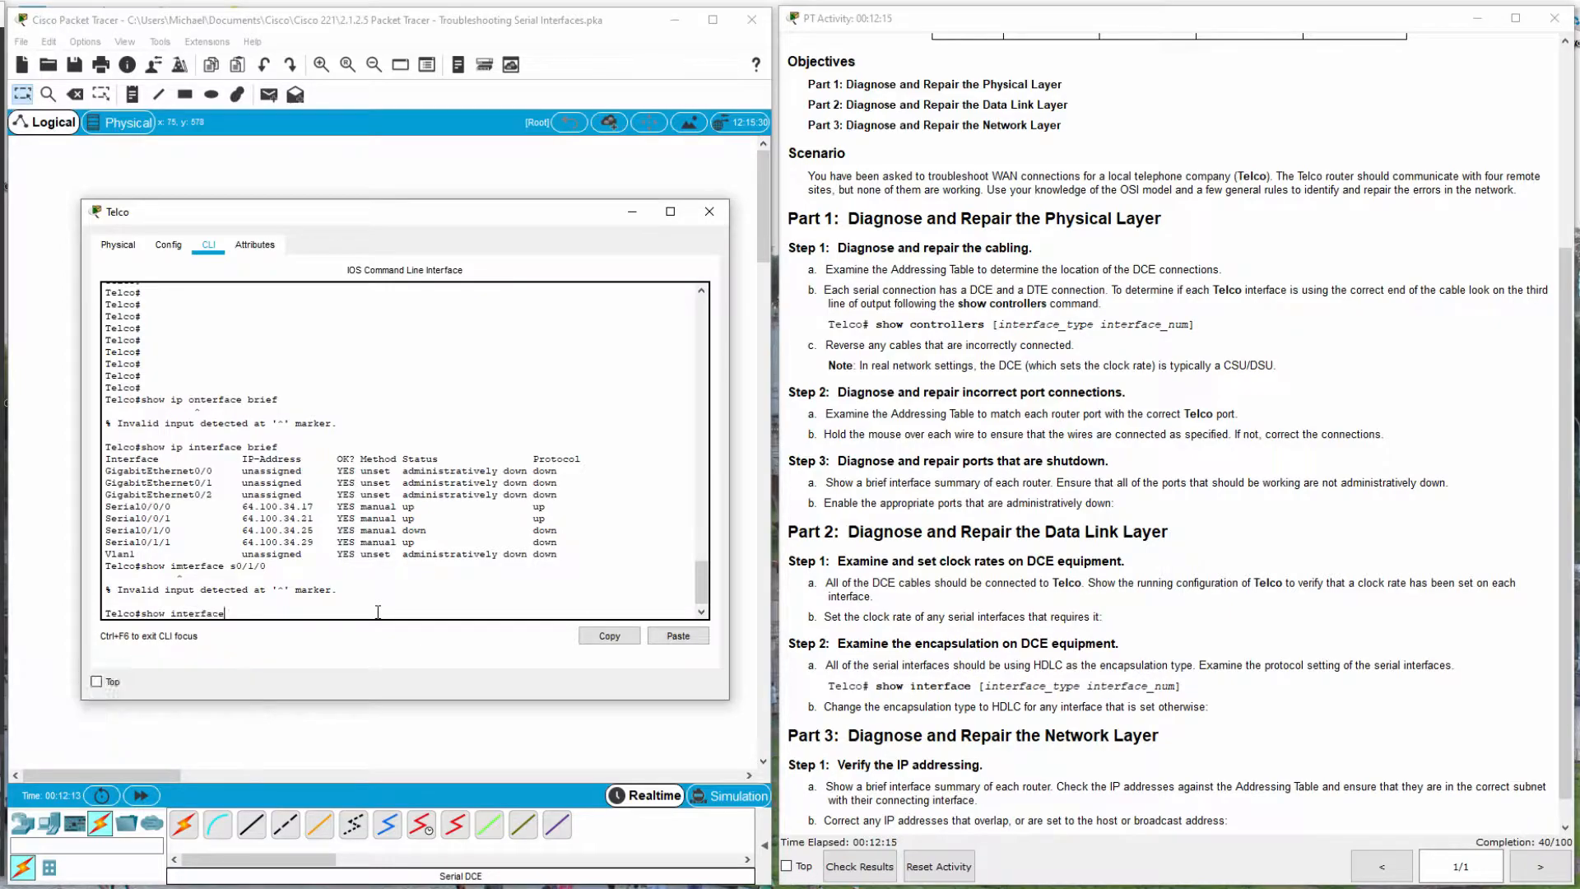
text( s0/1/0)
key(Return)
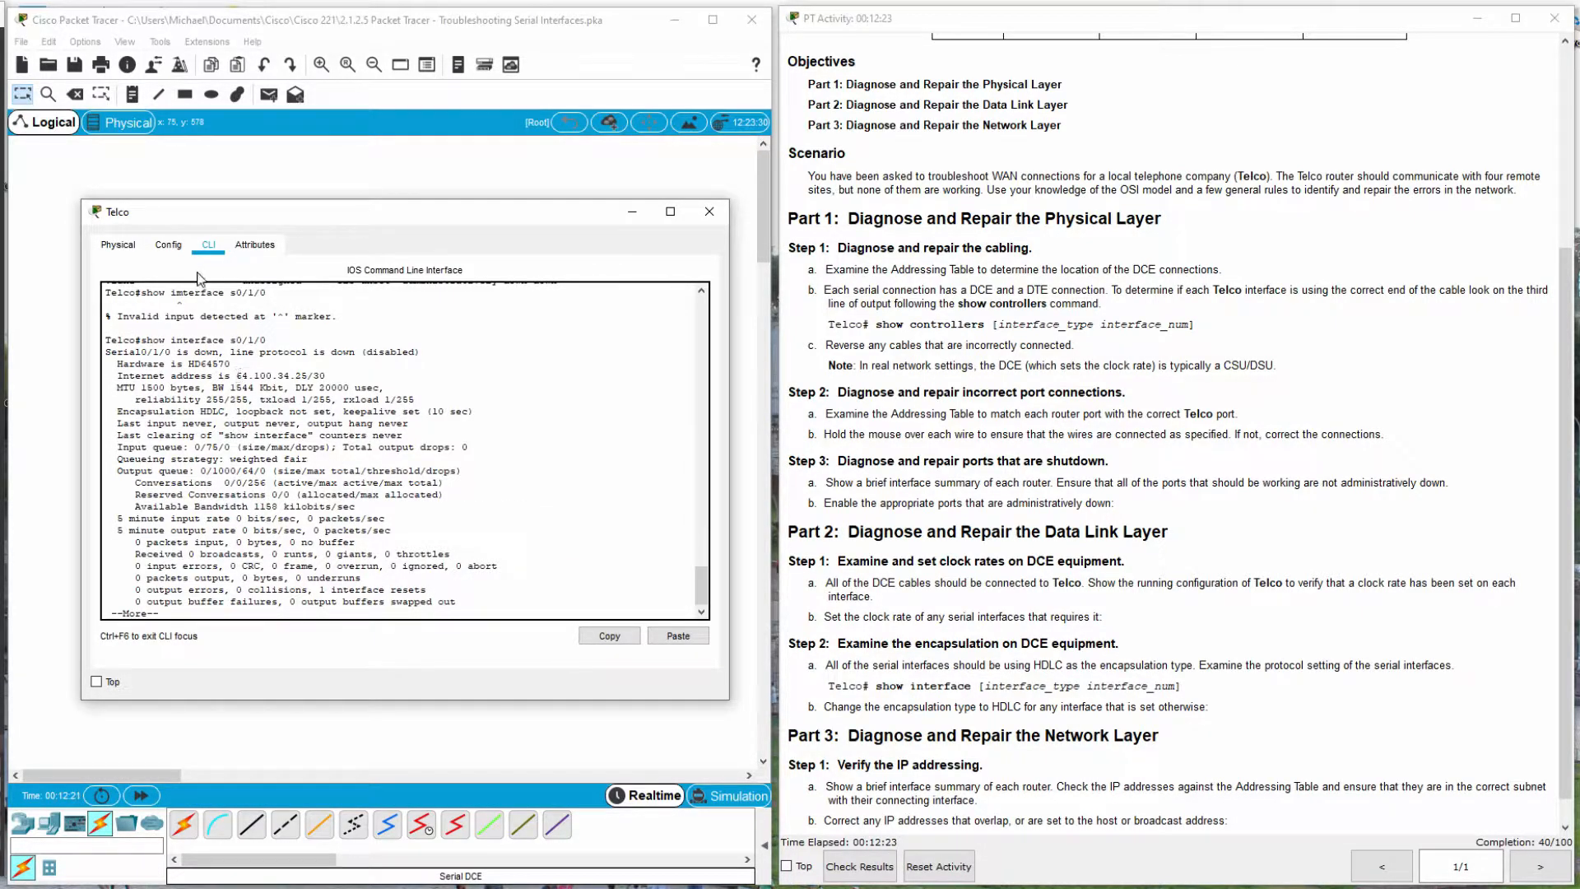
drag(231, 352, 105, 356)
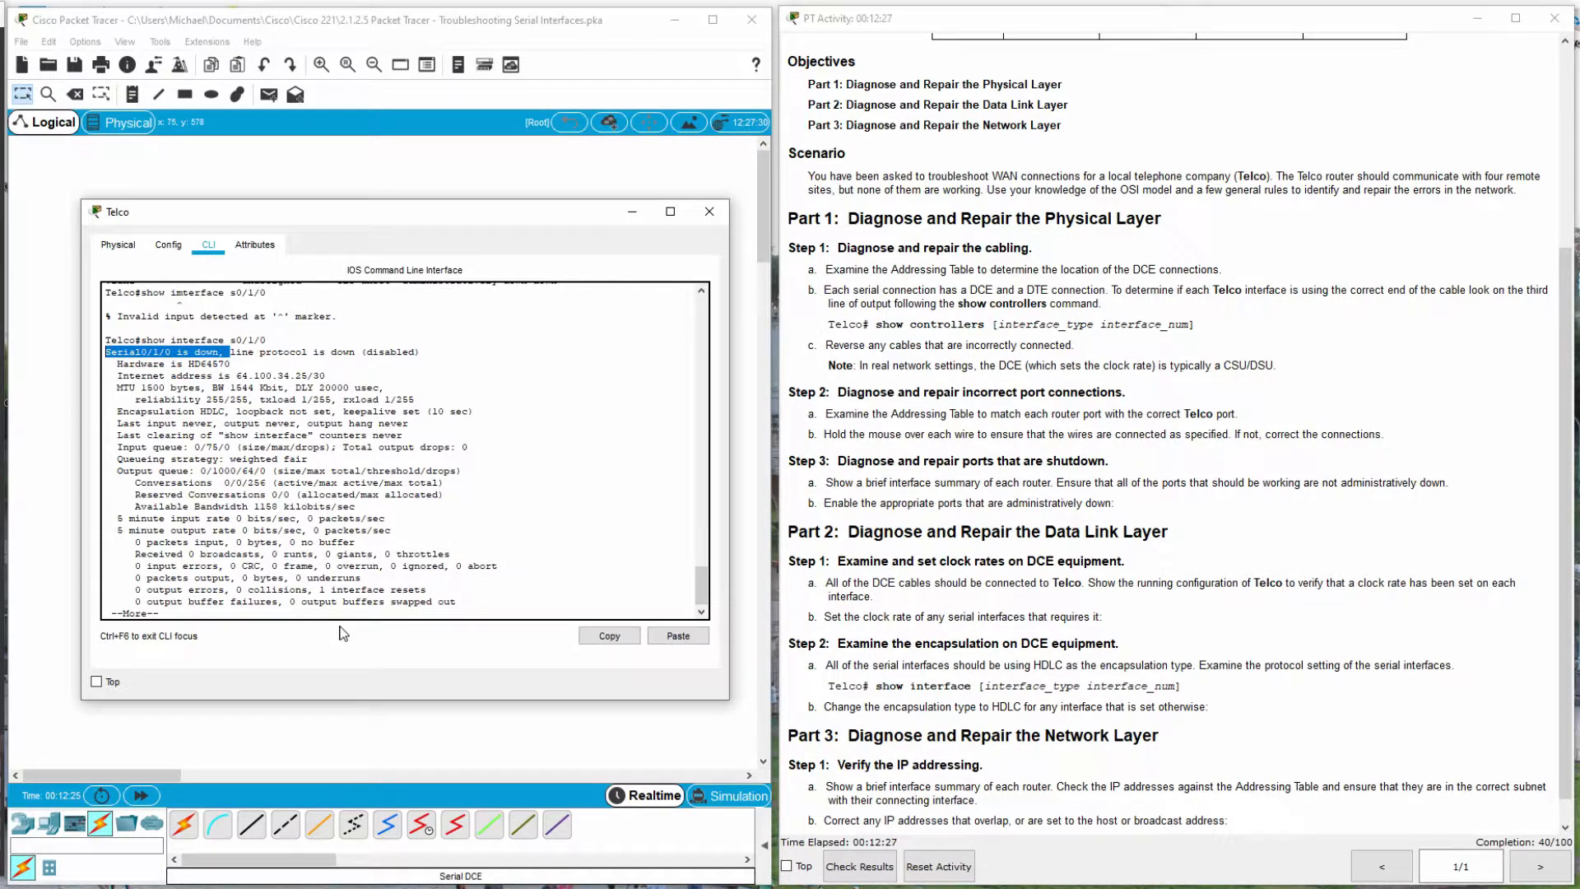
click(381, 610)
key(space)
key(Return)
Run show running-config on Telco and page through the serial interface sections, checking for a shutdown entry on Serial0/1/0.
text(sh)
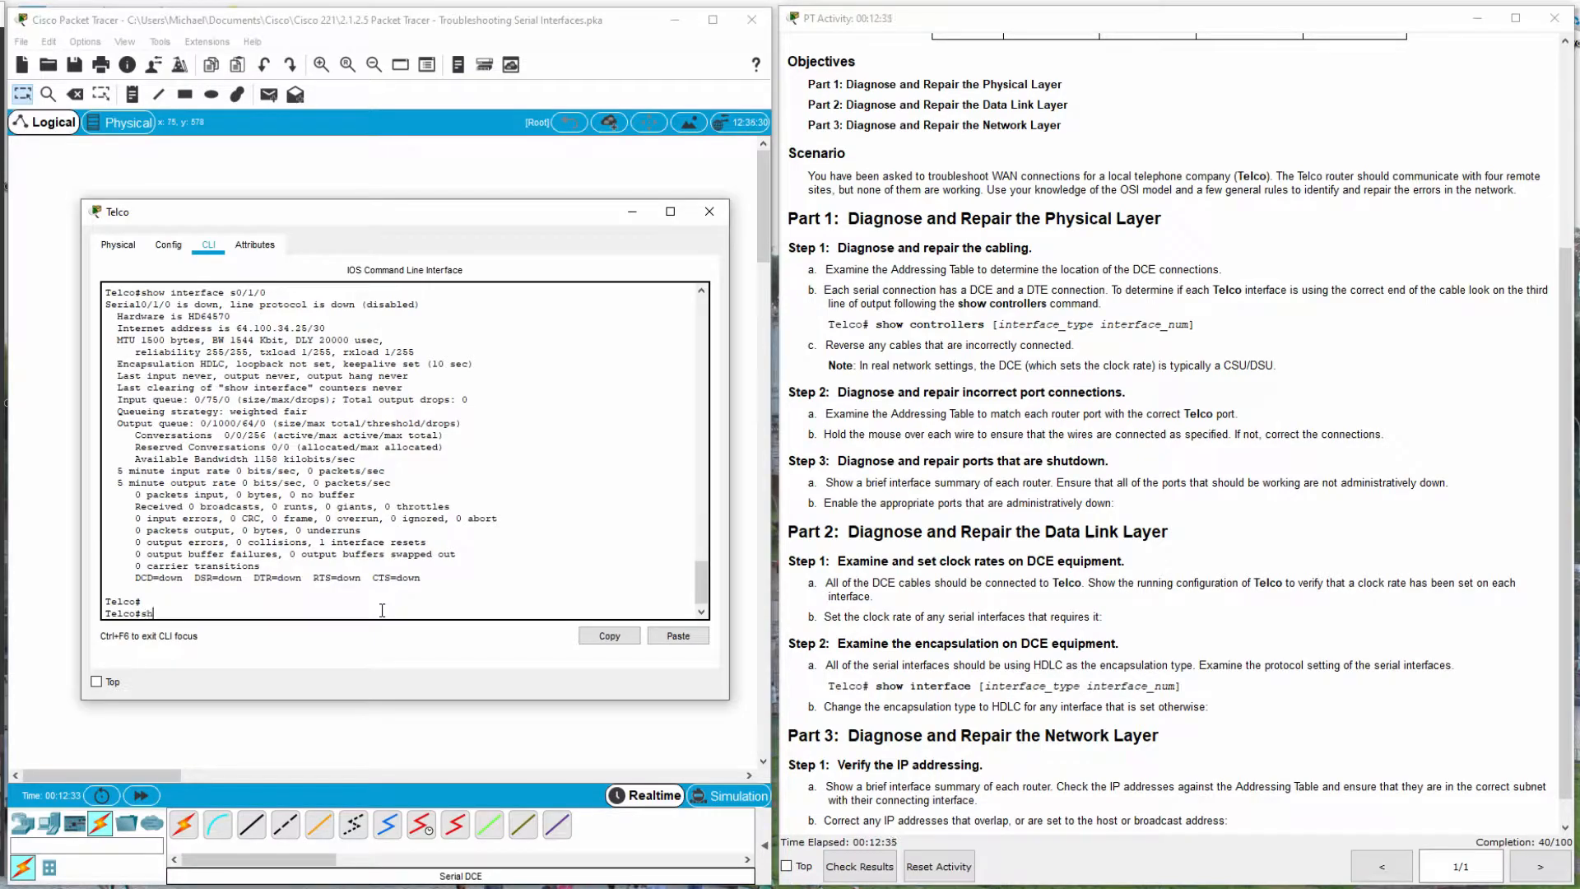
text(ow running-config)
key(Return)
key(Return)
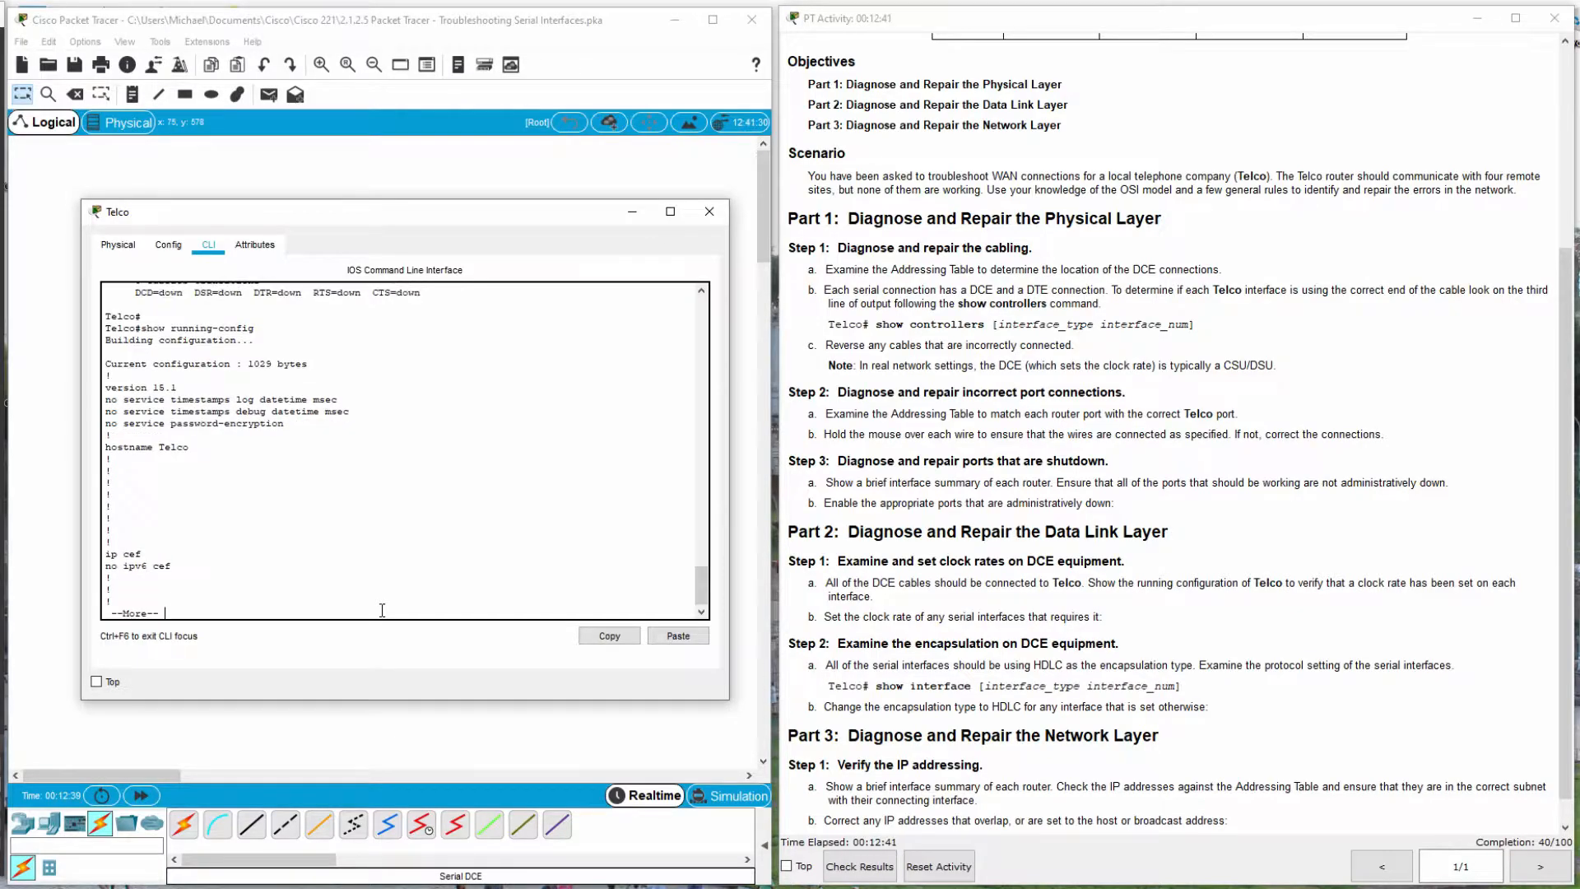
key(Return)
key(Return)
key(Return)
key(Return)
key(Return)
key(Return)
key(Return)
key(Return)
key(Return)
key(Return)
key(Return)
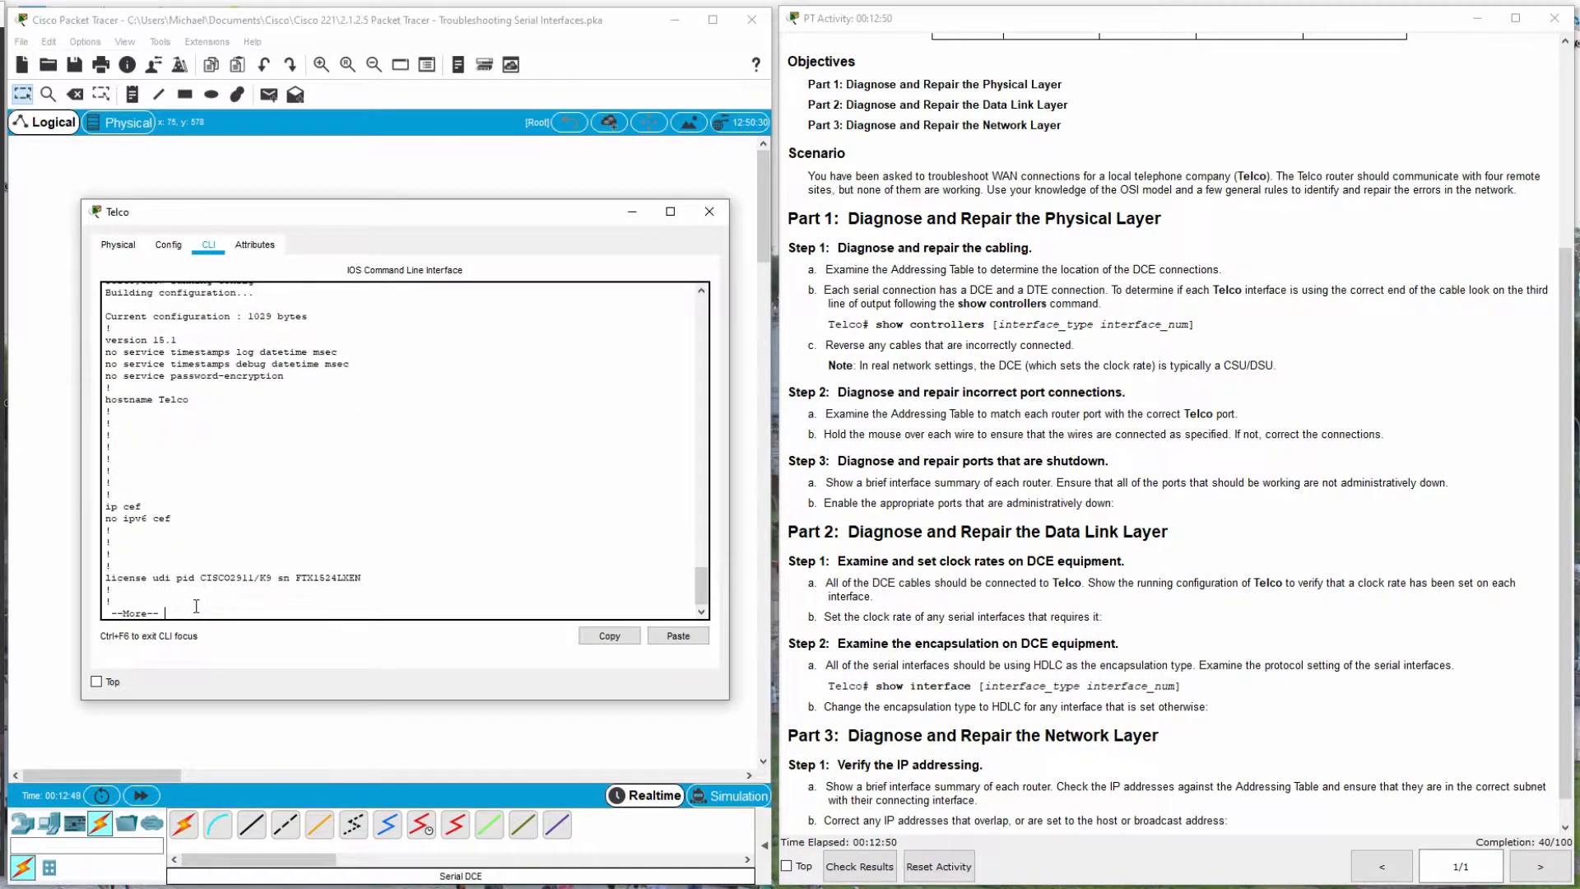
key(Return)
key(Return)
key(Return)
key(Return)
key(Return)
key(Return)
key(Return)
key(Return)
key(Return)
key(Return)
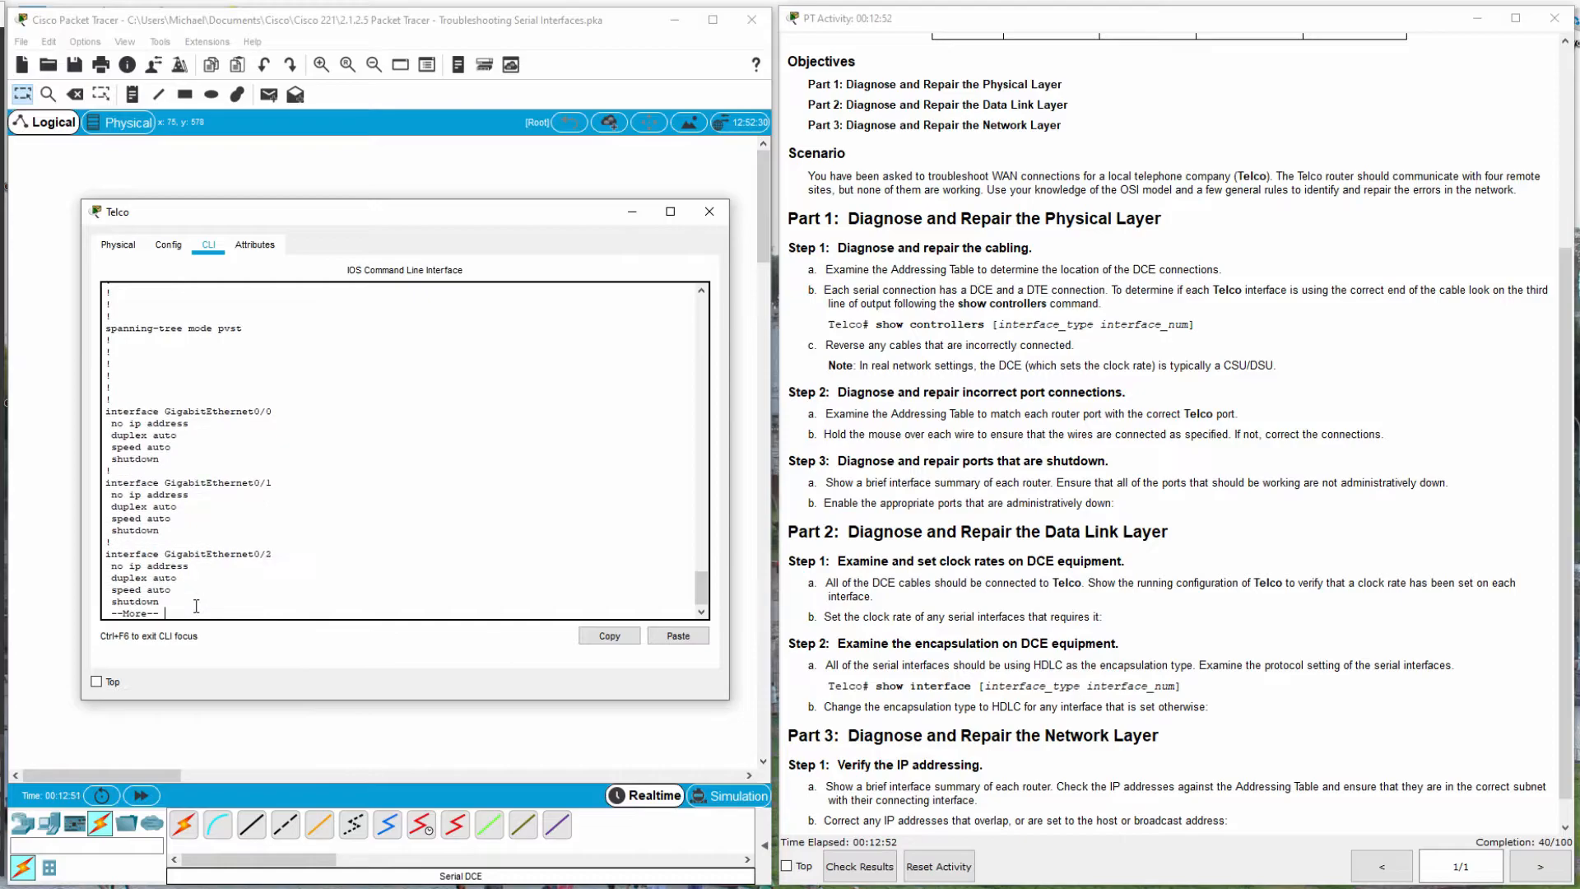
key(Return)
key(Return)
key(Return)
key(Return)
key(Return)
key(Return)
key(Return)
key(Return)
key(Return)
key(Return)
key(Return)
key(Return)
key(Return)
key(Return)
key(Return)
key(Return)
key(Return)
key(Return)
key(Return)
key(Return)
key(Return)
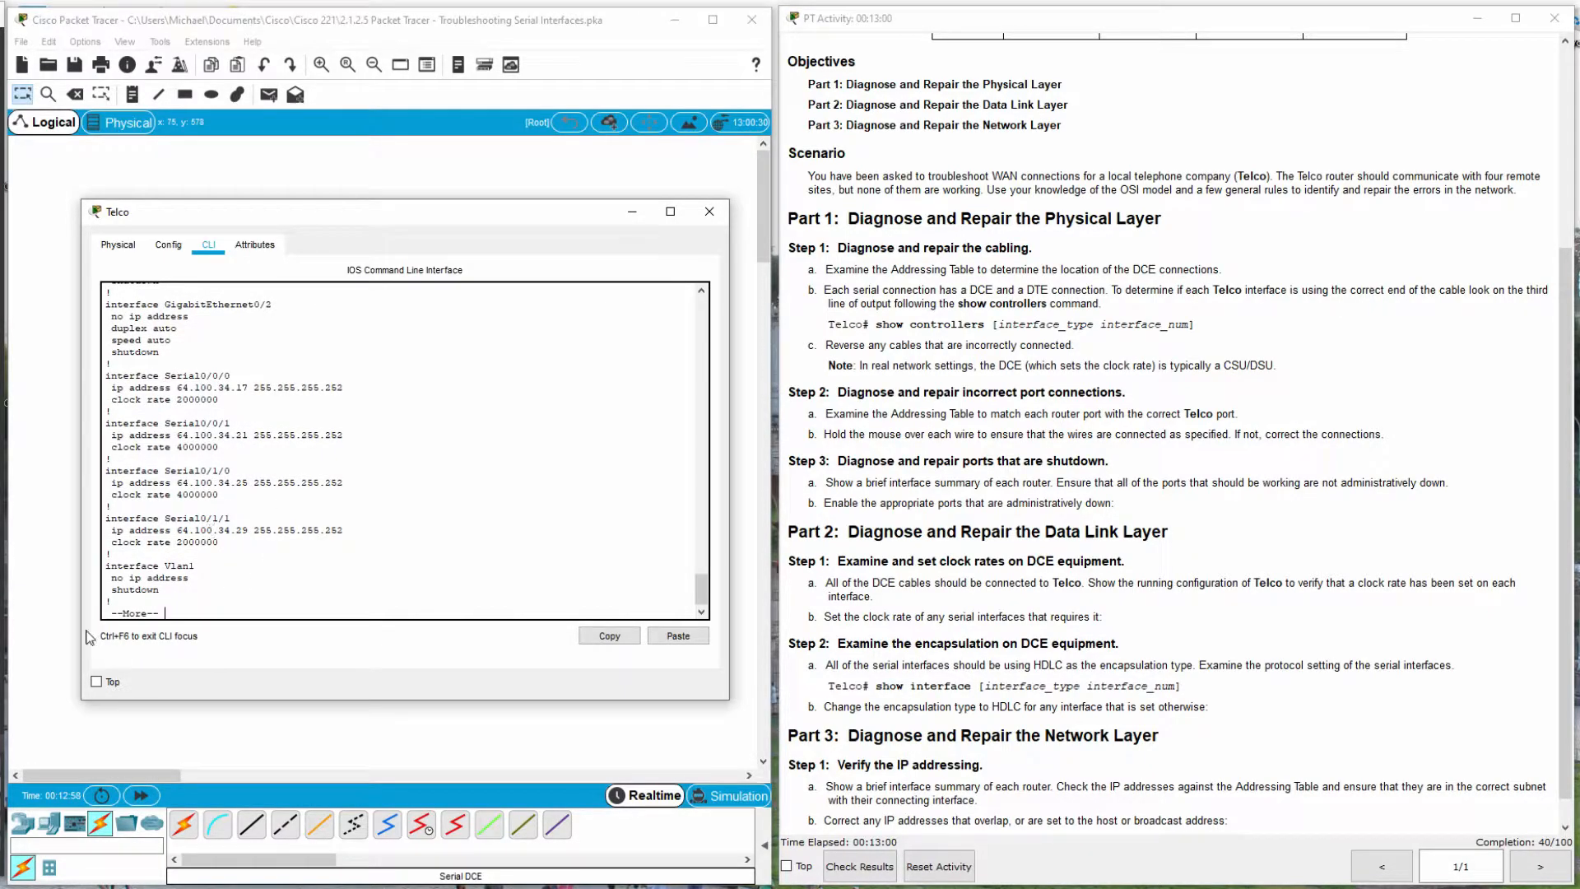
key(Return)
key(Return)
key(Return)
key(space)
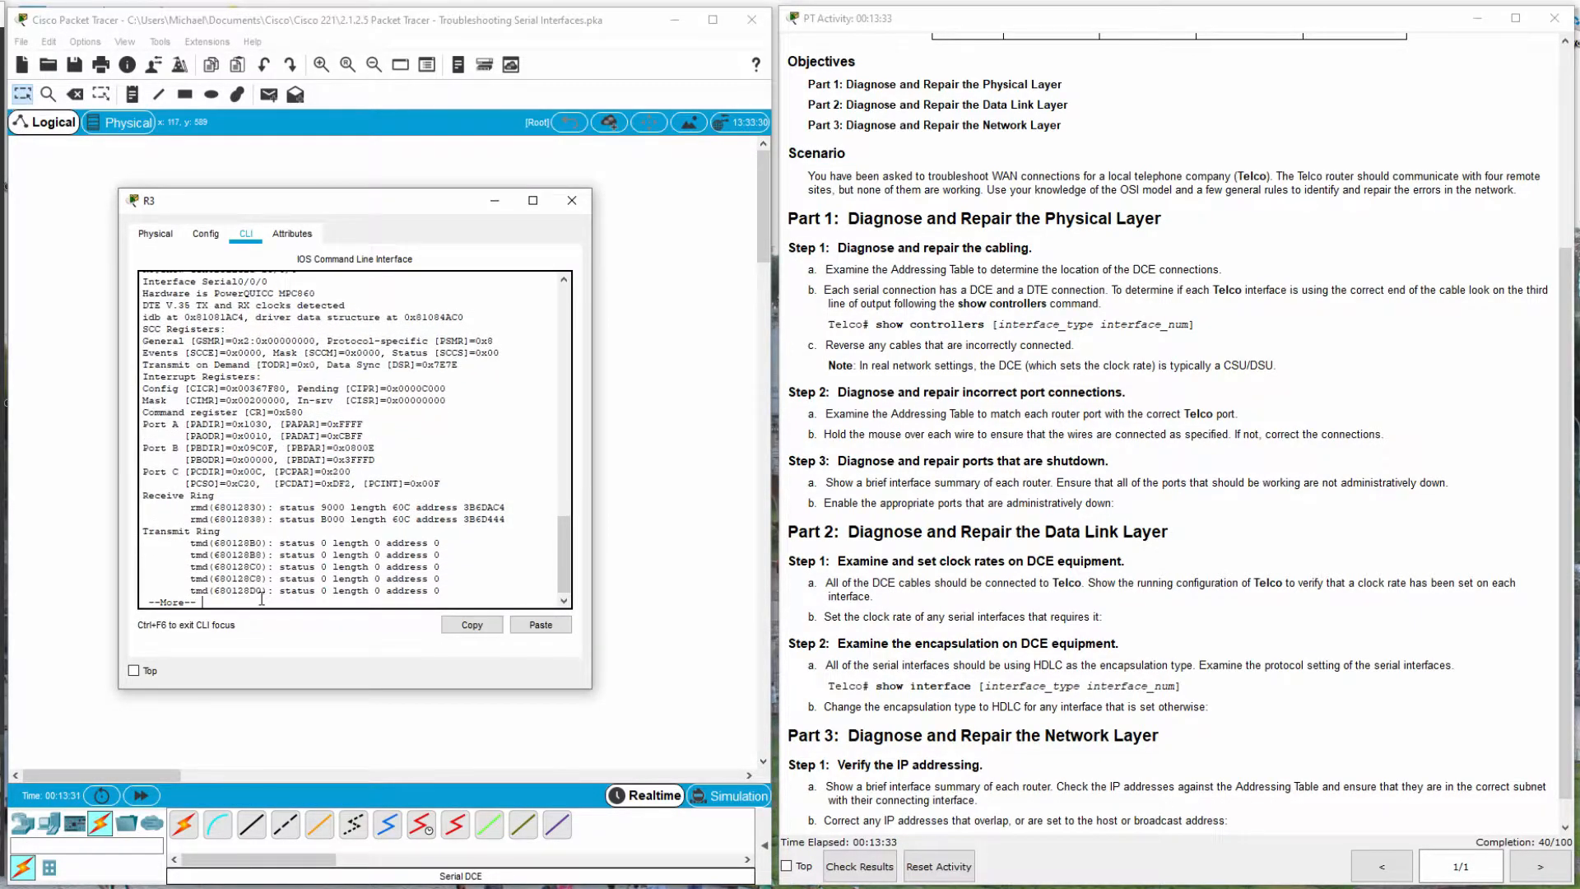
Finish the pending output on R3, run show ip interface brief, and examine the Serial0/0/0 row in a widened window.
key(space)
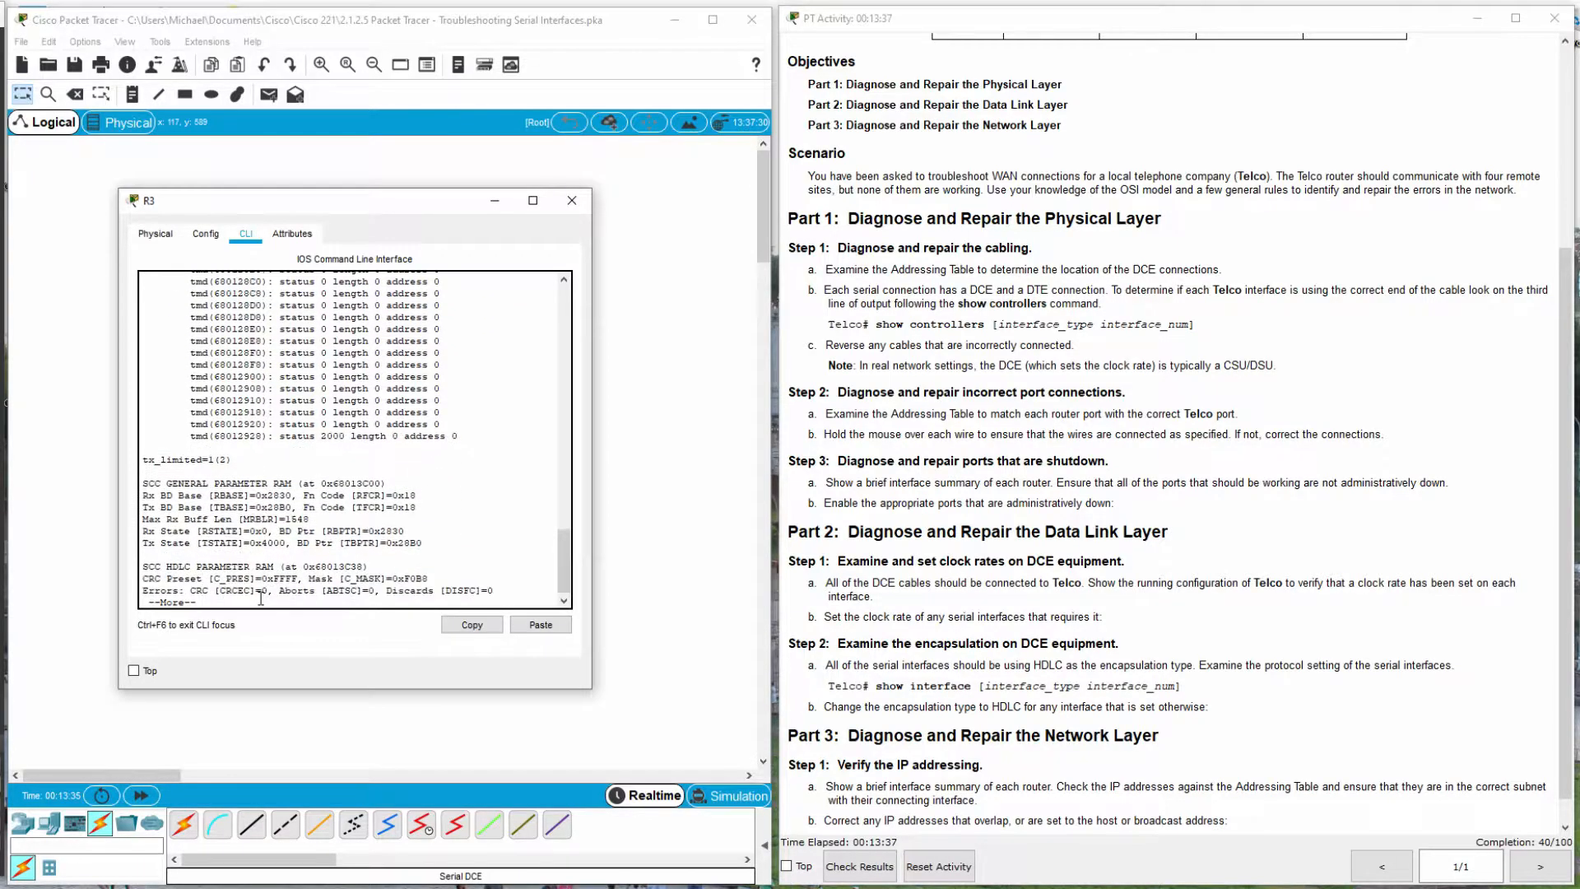
key(space)
key(Return)
key(Return)
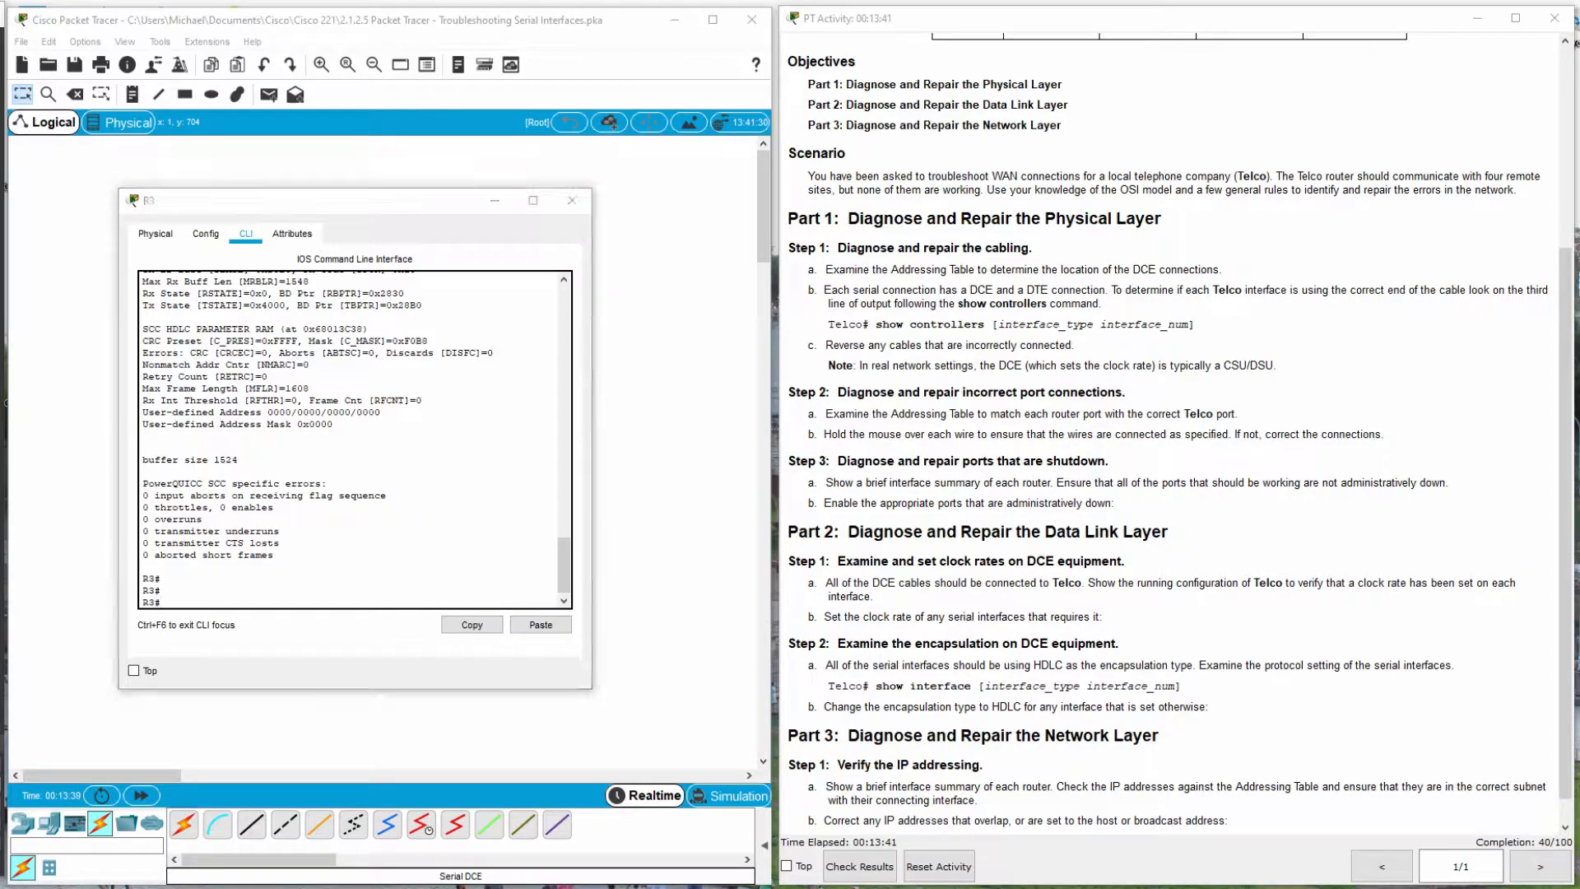
click(234, 604)
text(show ip i)
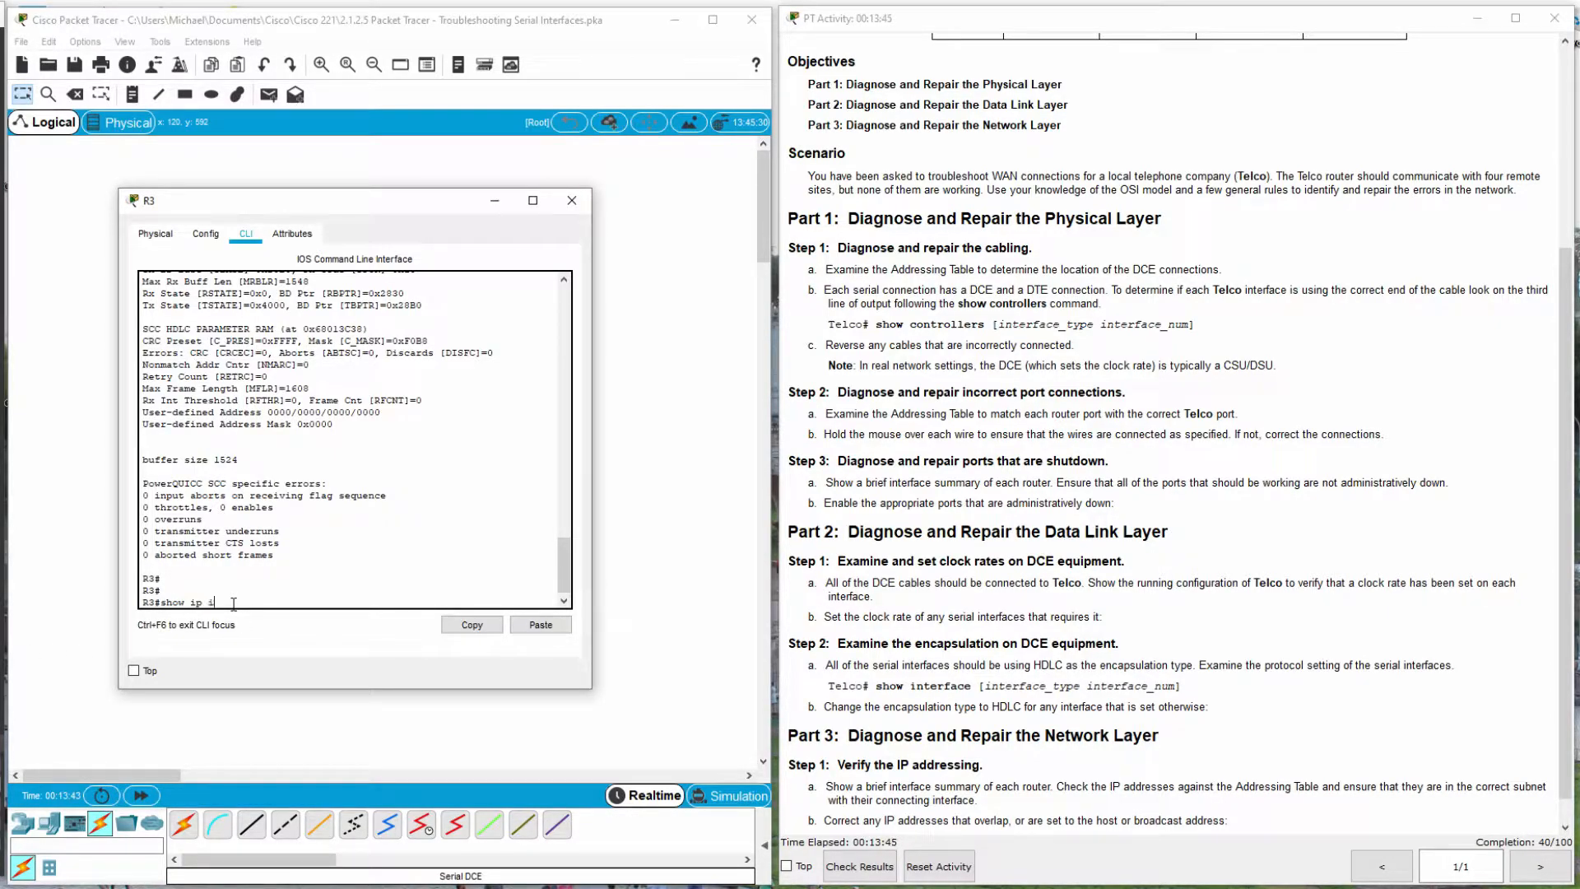
text(nterface brief)
key(Return)
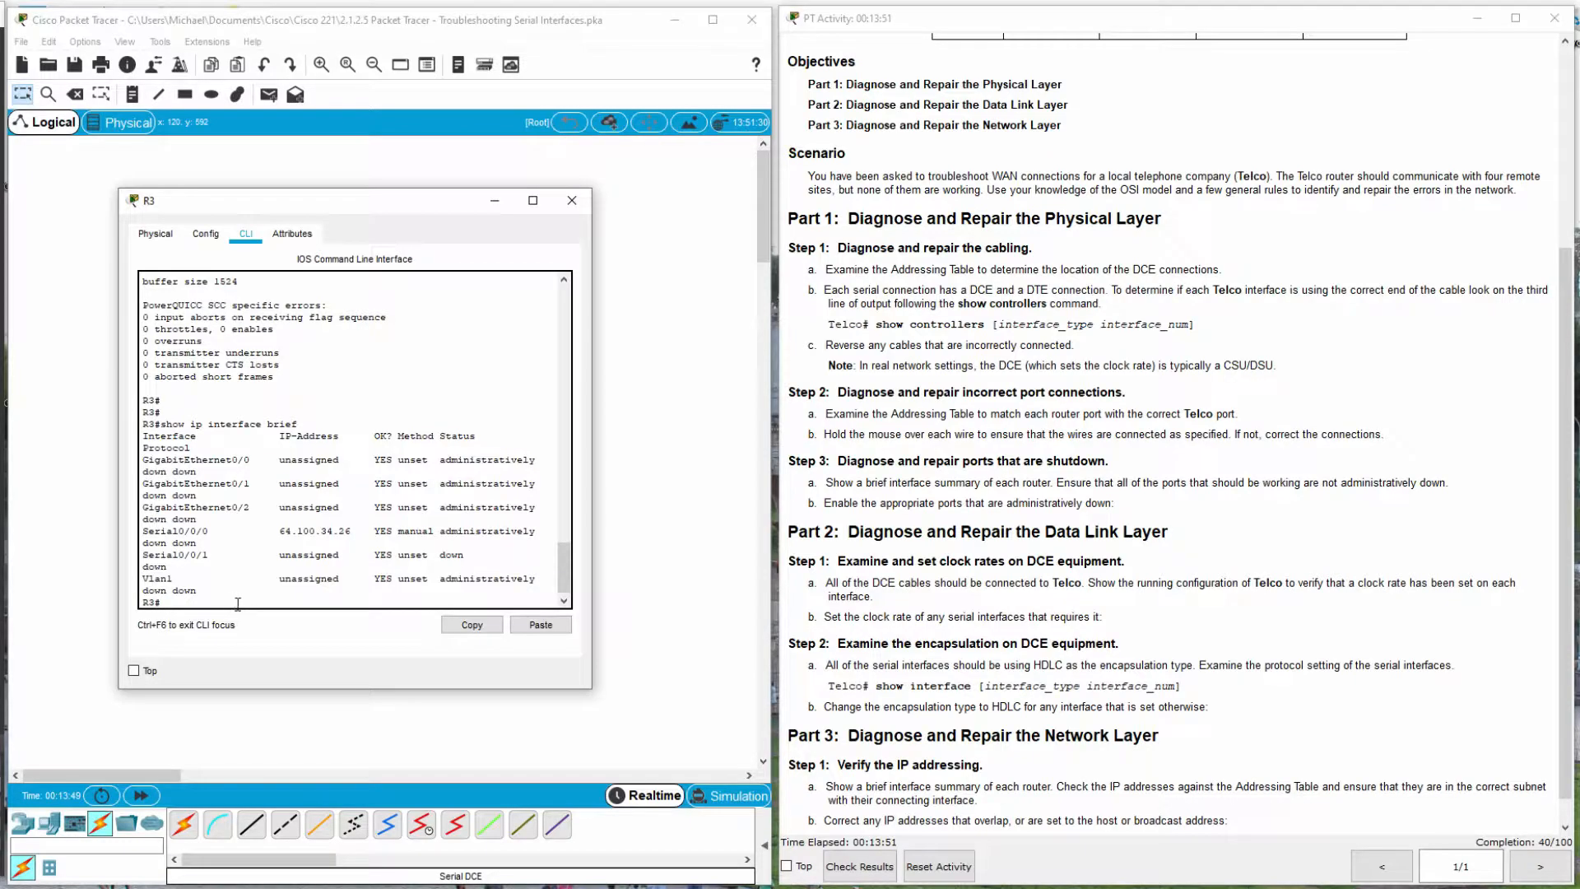
drag(118, 558, 34, 557)
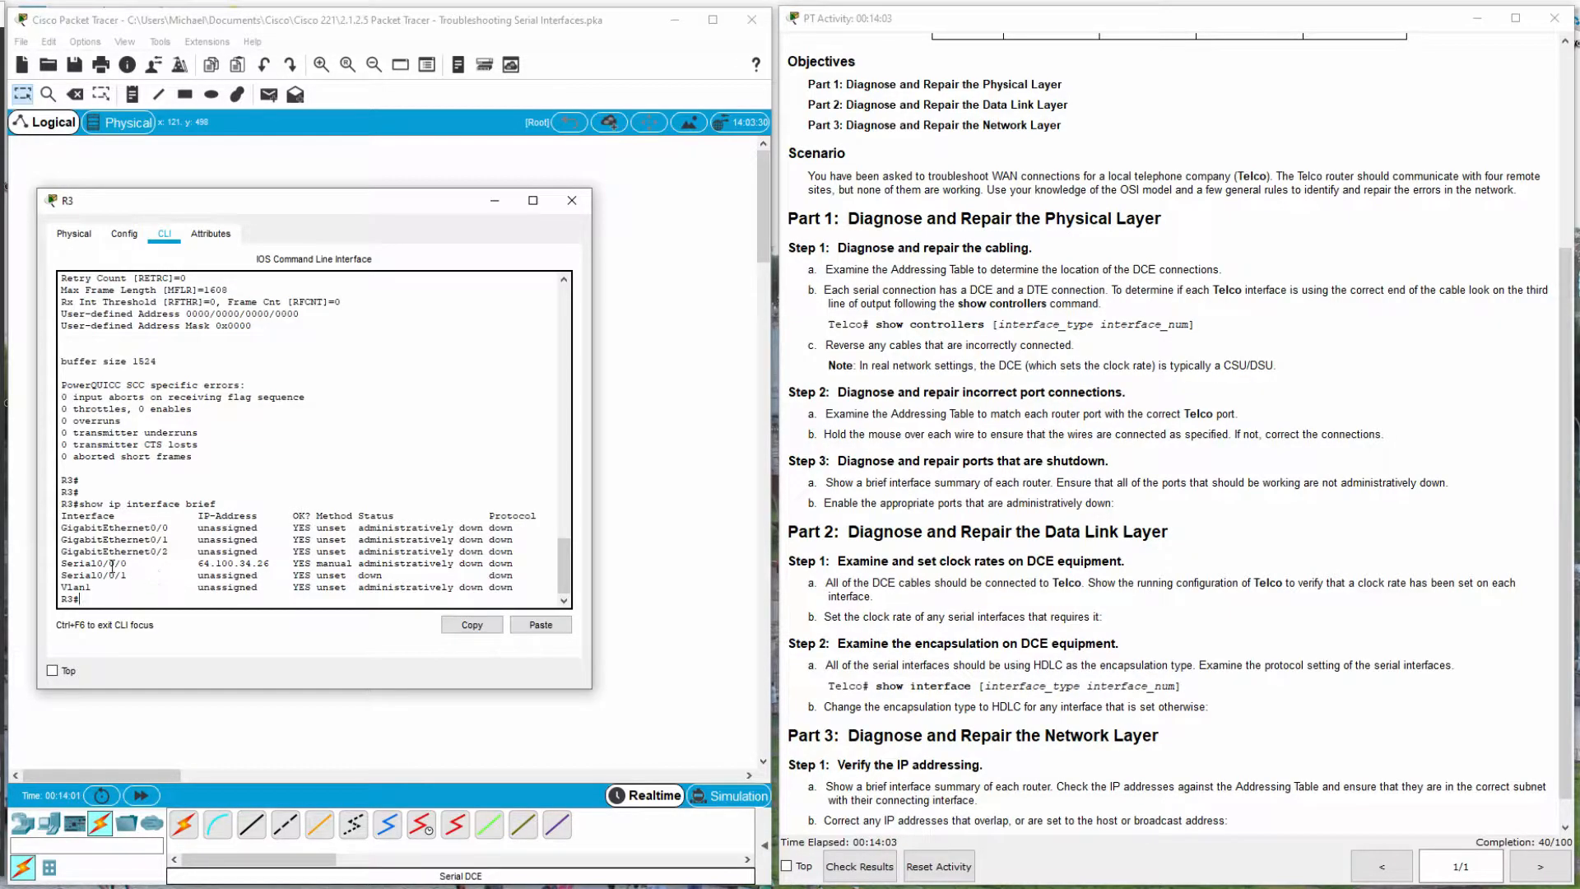
drag(65, 560, 520, 564)
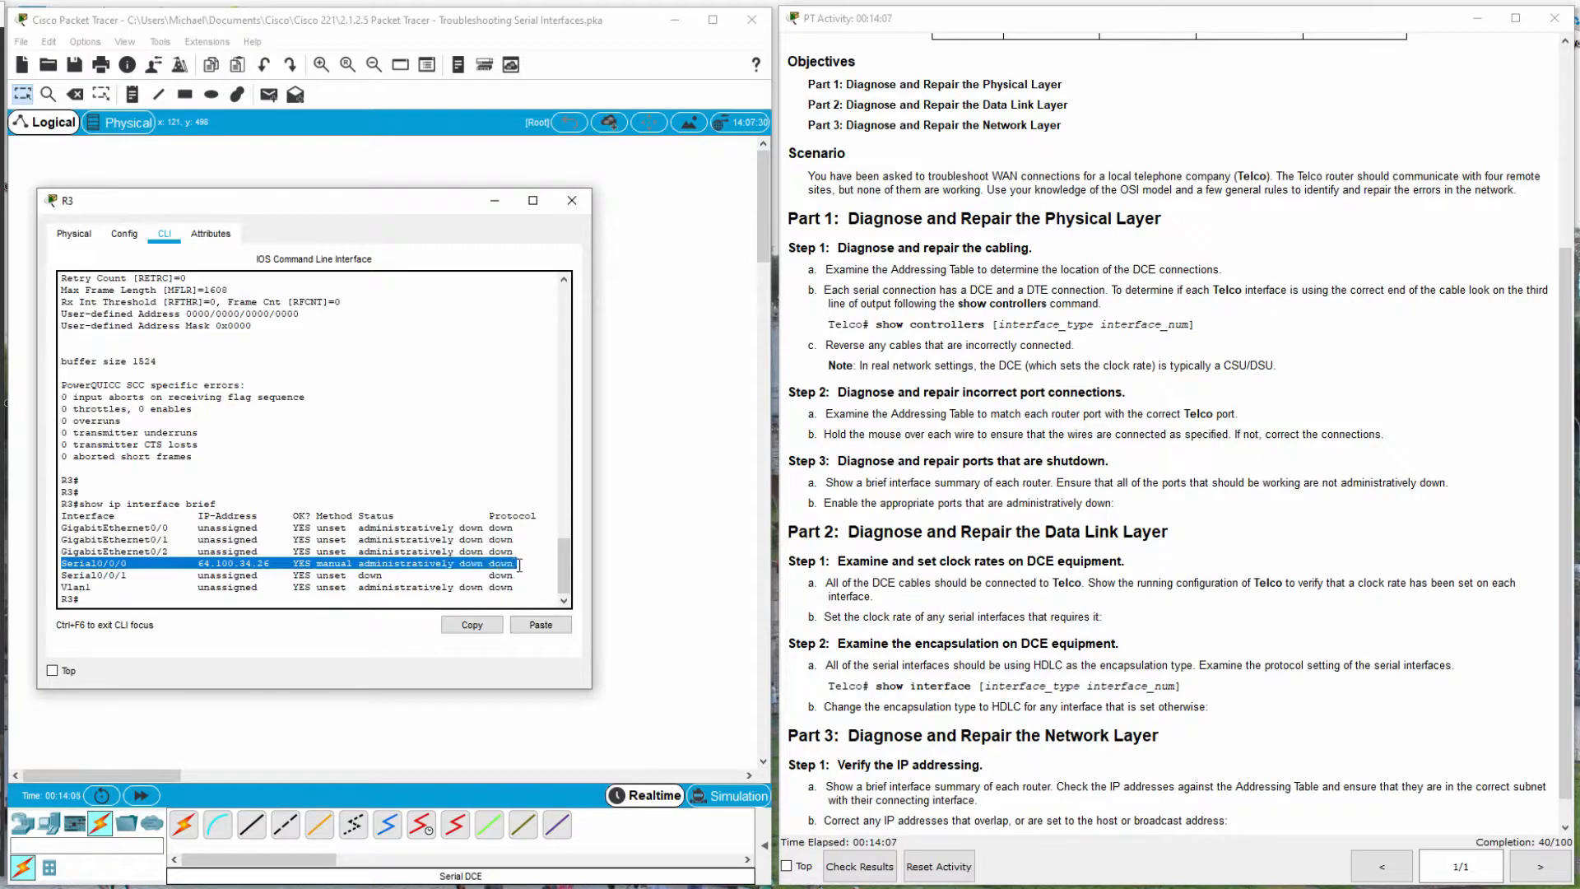
Enable Serial0/0/0 on R3 from global configuration mode with int s0/0/0 and no shut.
click(148, 594)
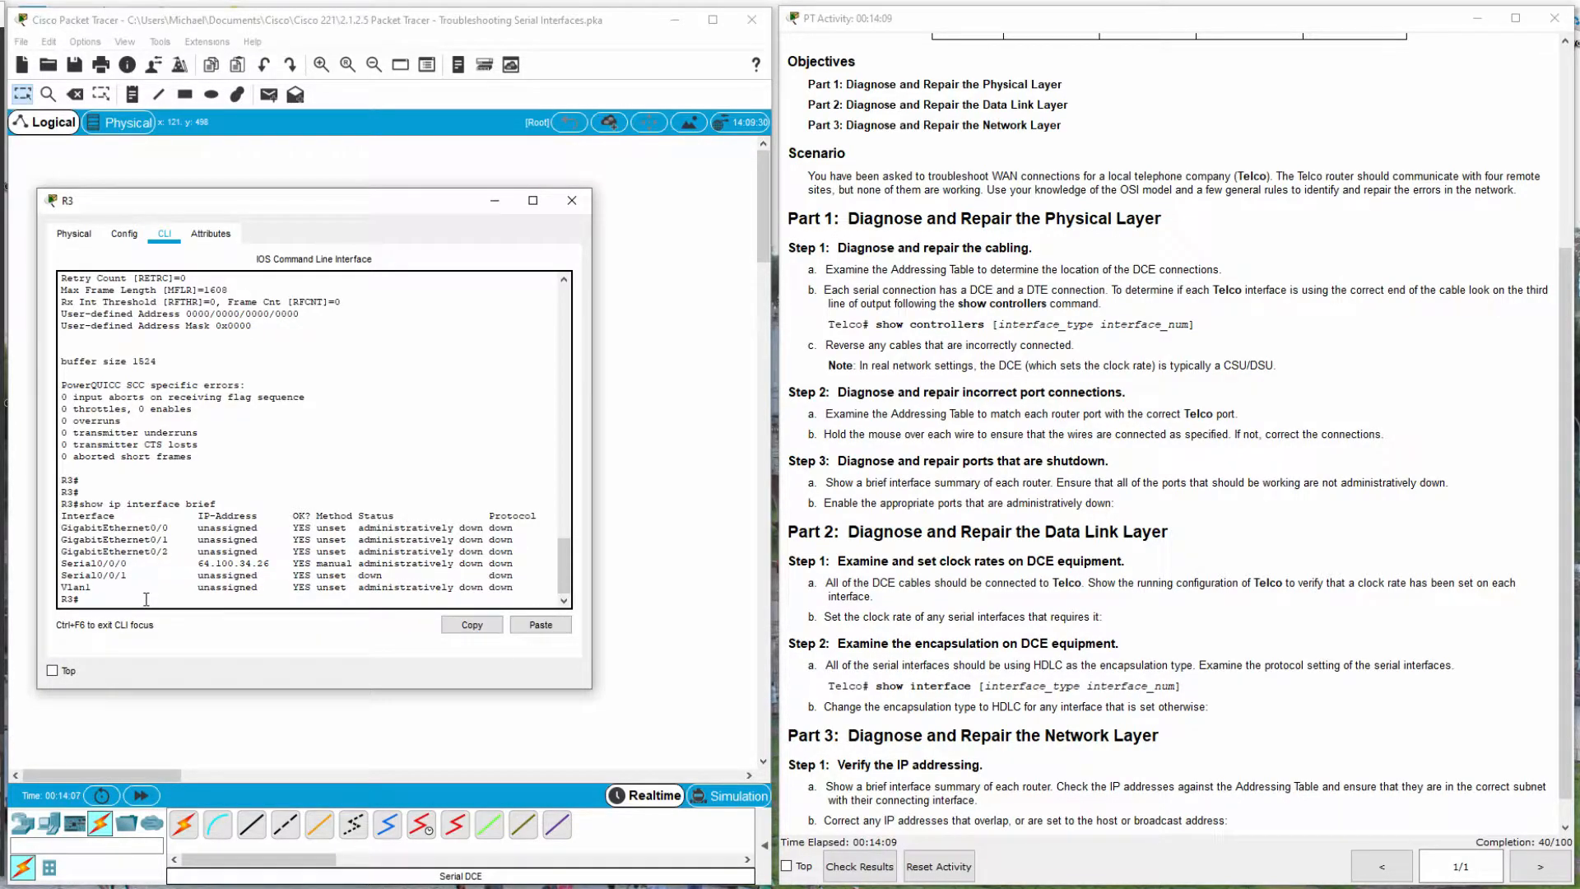
text(config t)
key(Return)
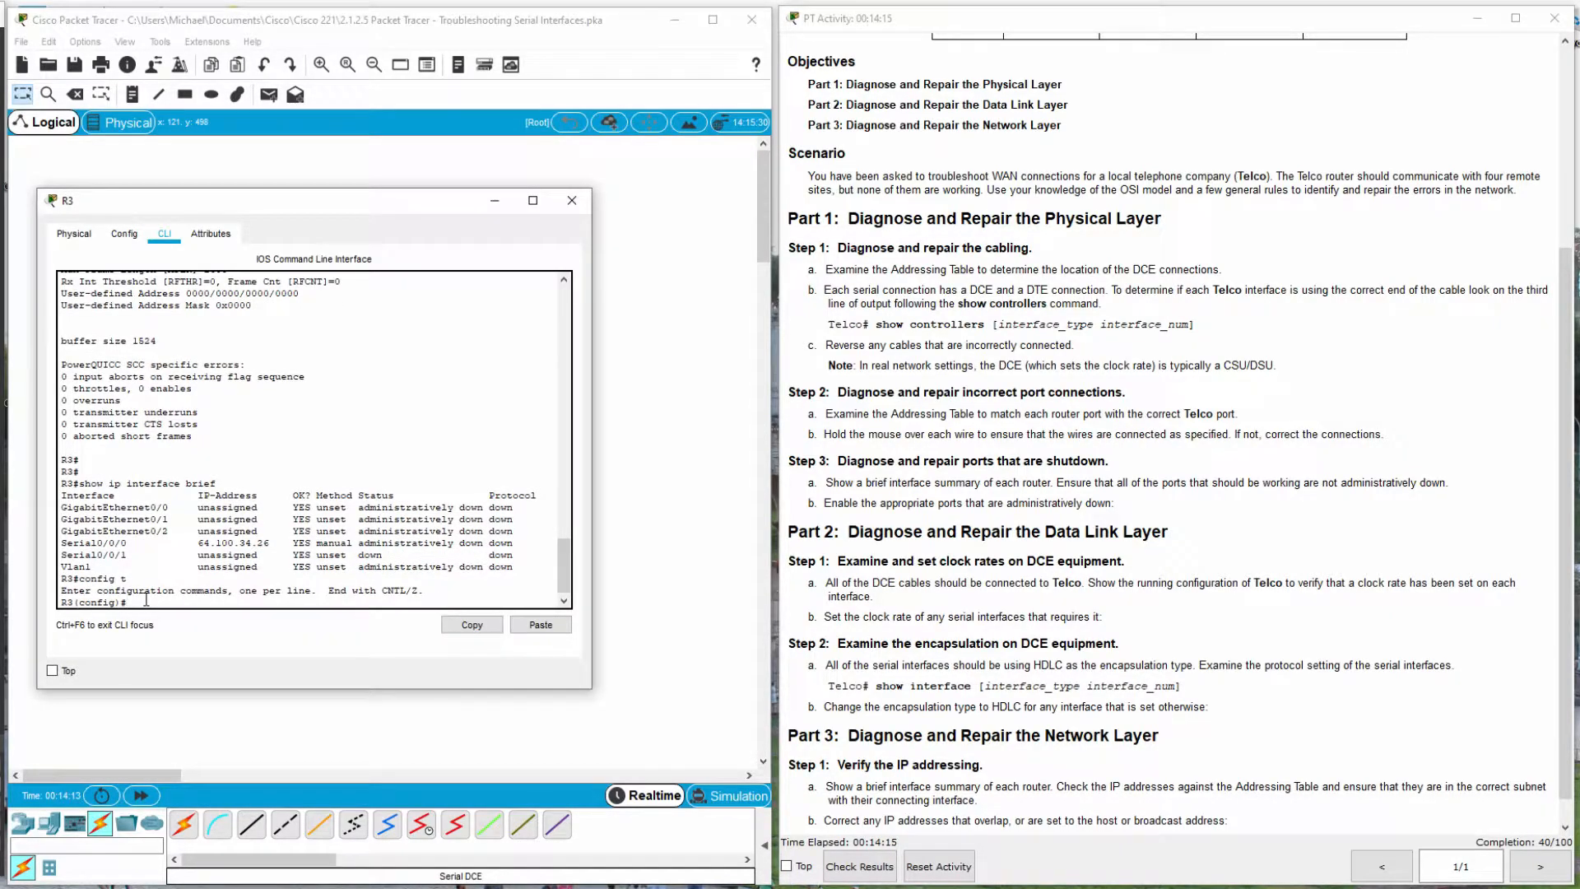
text(int s0/0/0)
key(Return)
text(no shut)
key(Return)
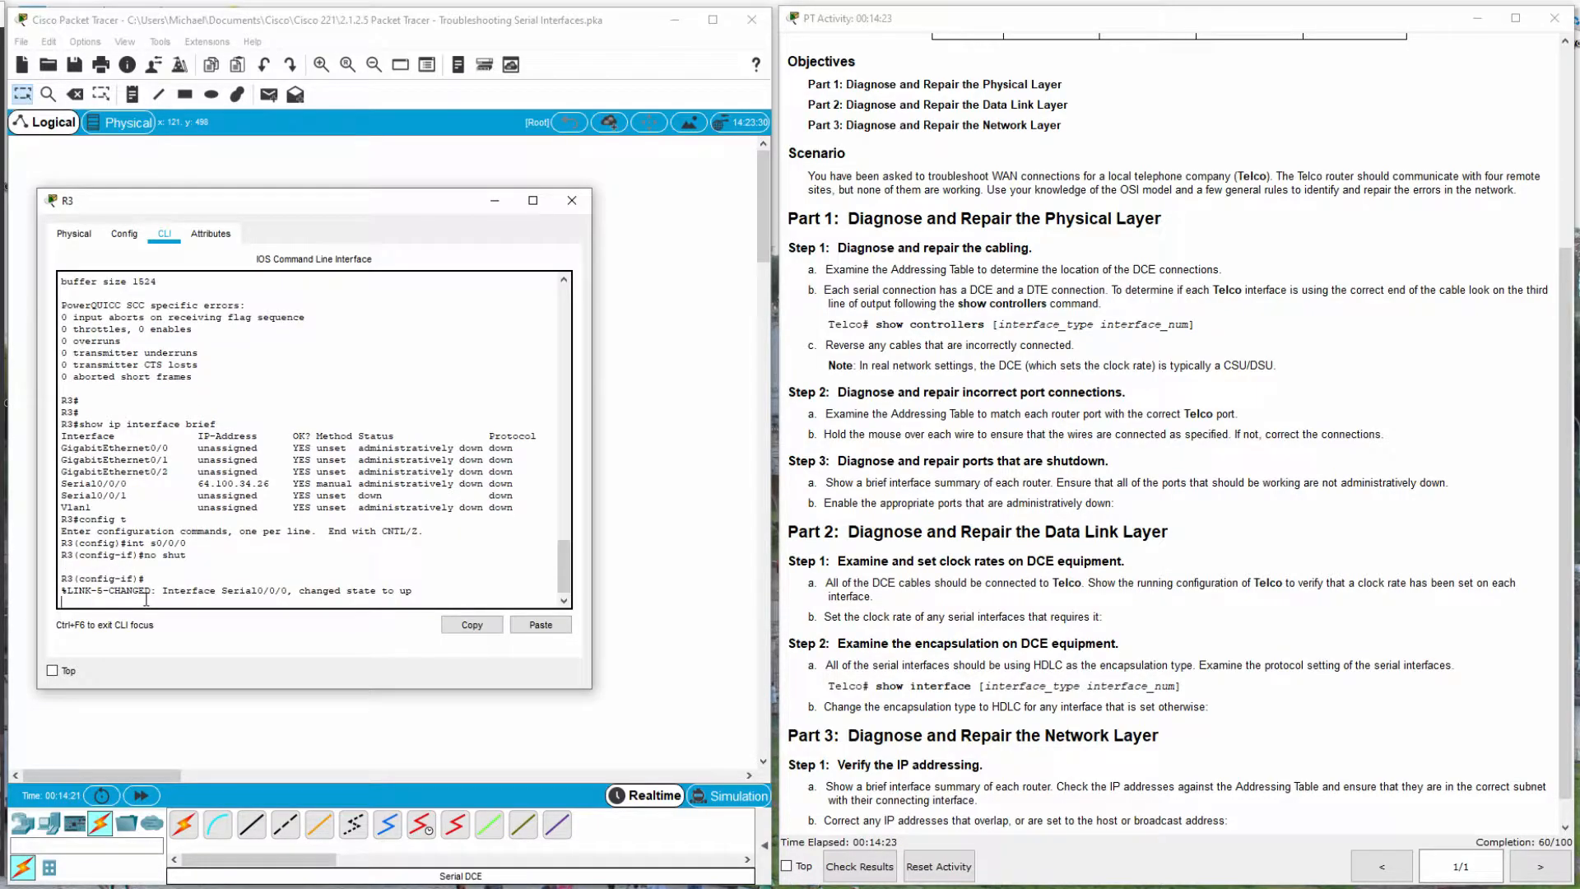
key(Return)
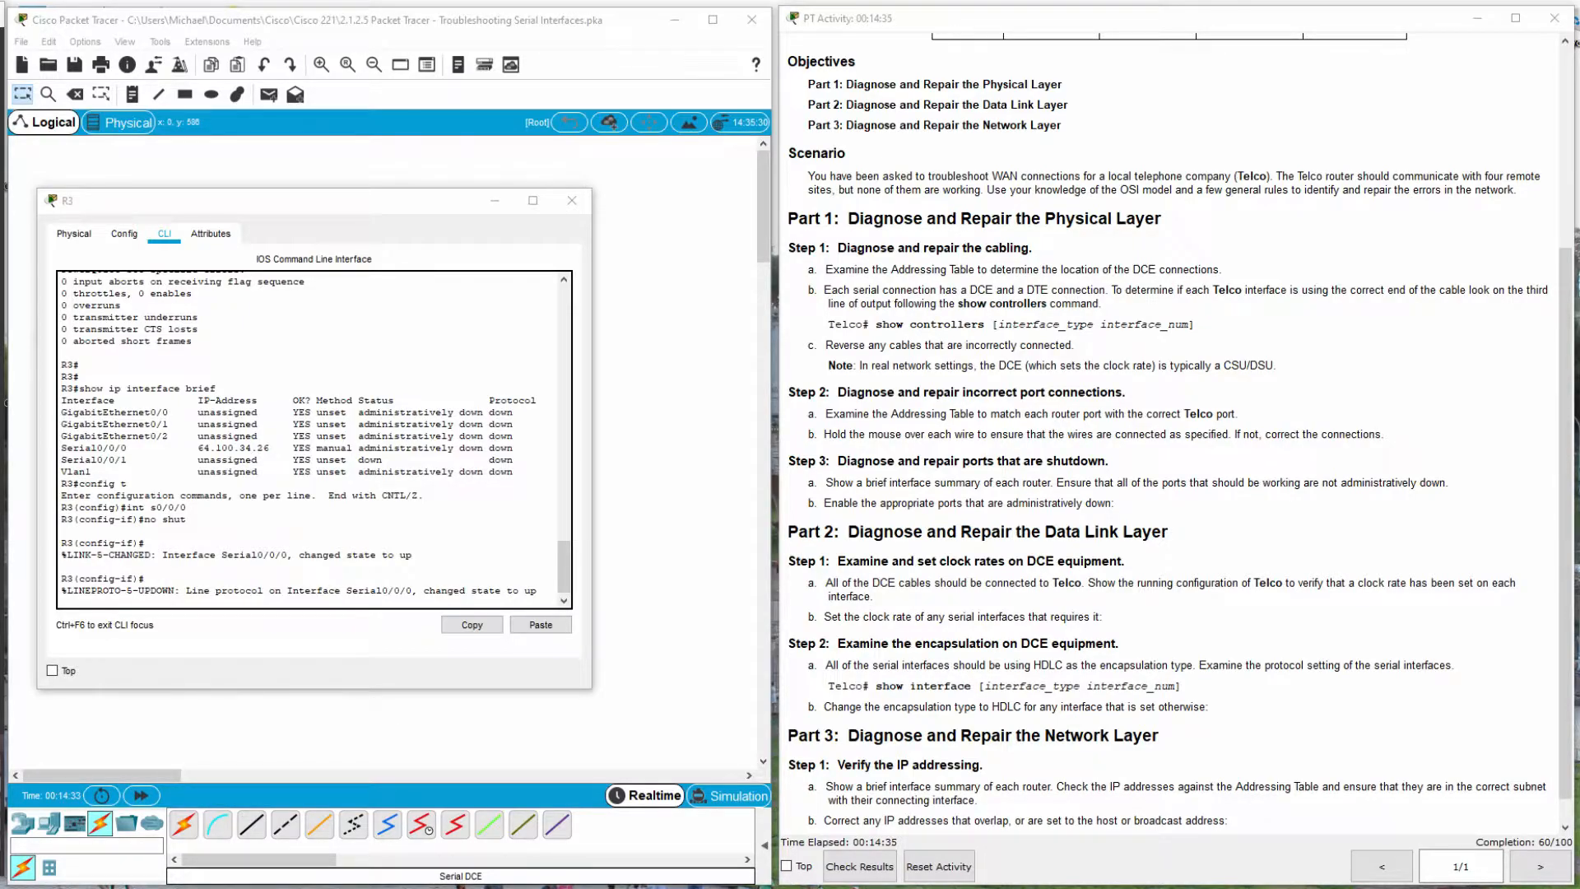
Put R3's window away, rerun show ip interface brief on Telco, and widen the window to check the serial interfaces' status.
click(492, 204)
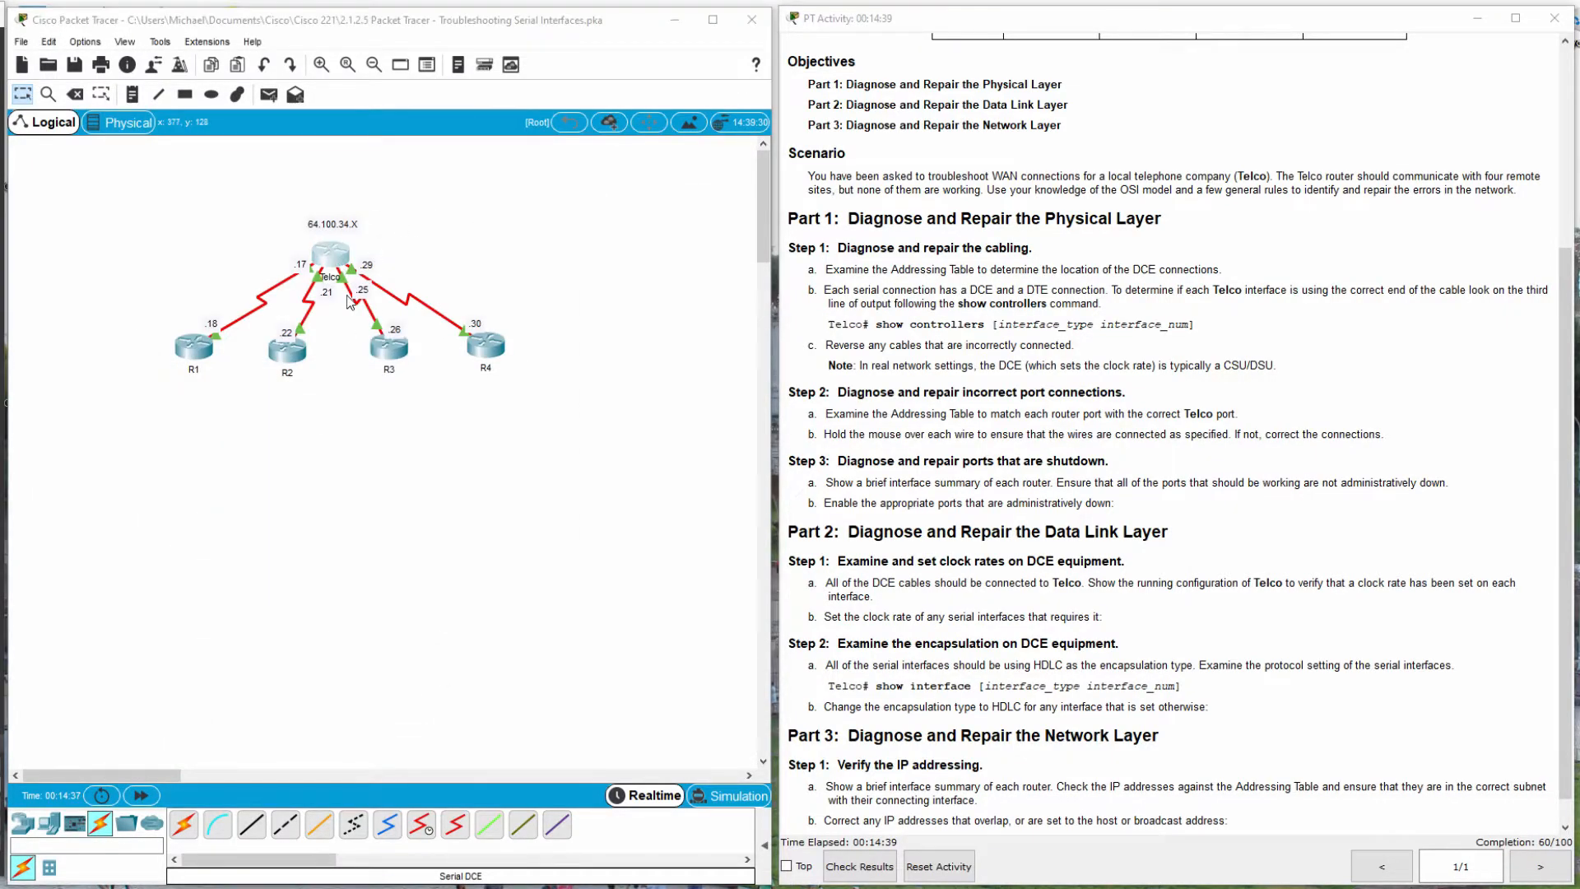
click(330, 255)
drag(761, 197, 434, 209)
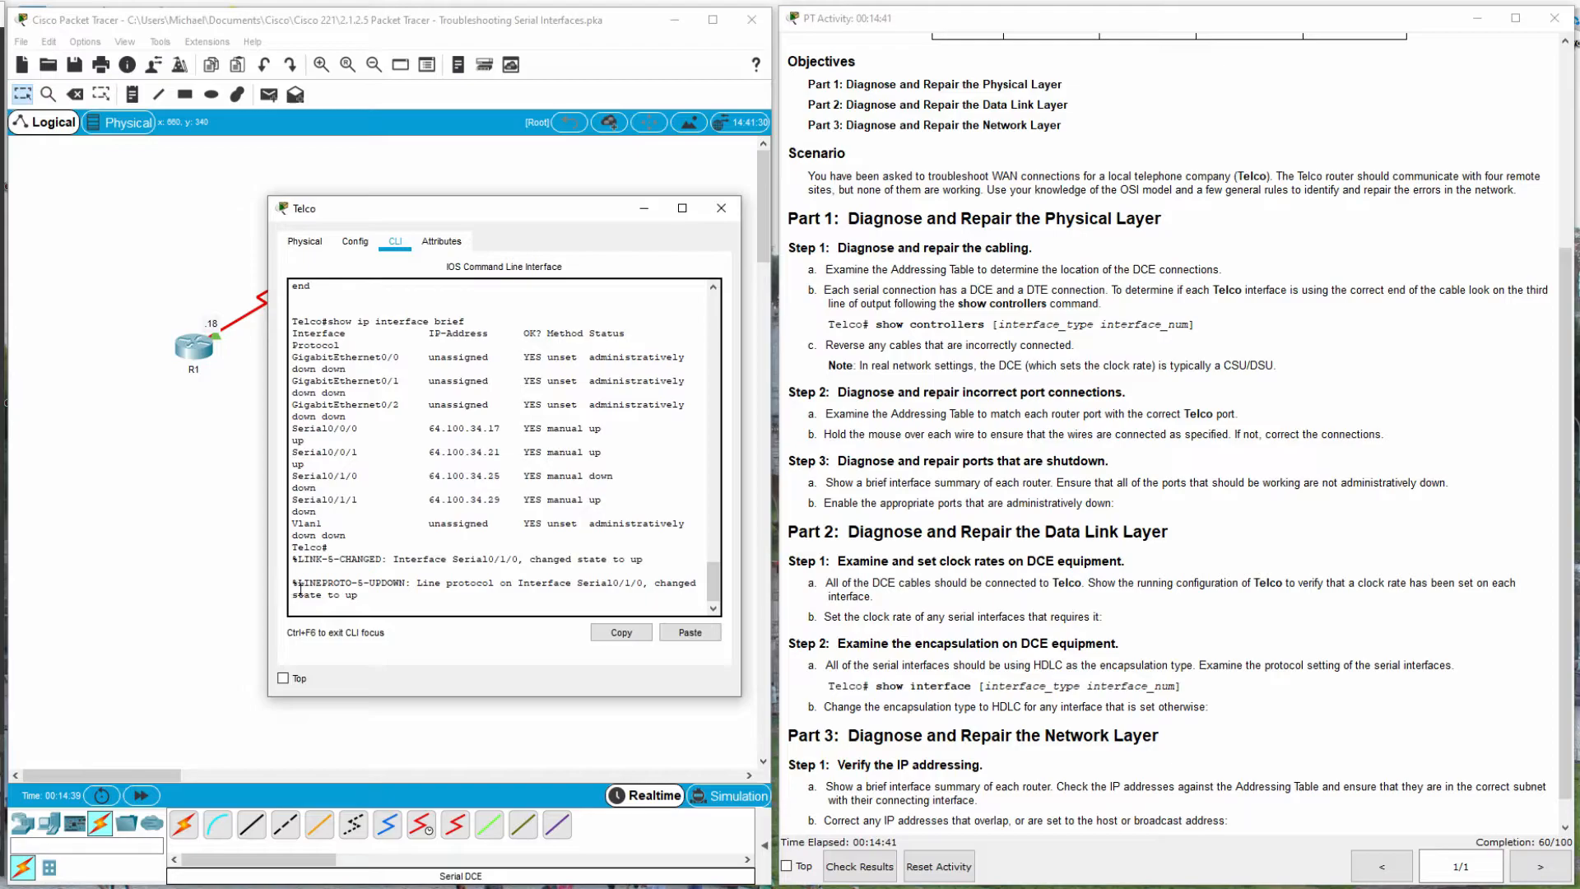
key(Return)
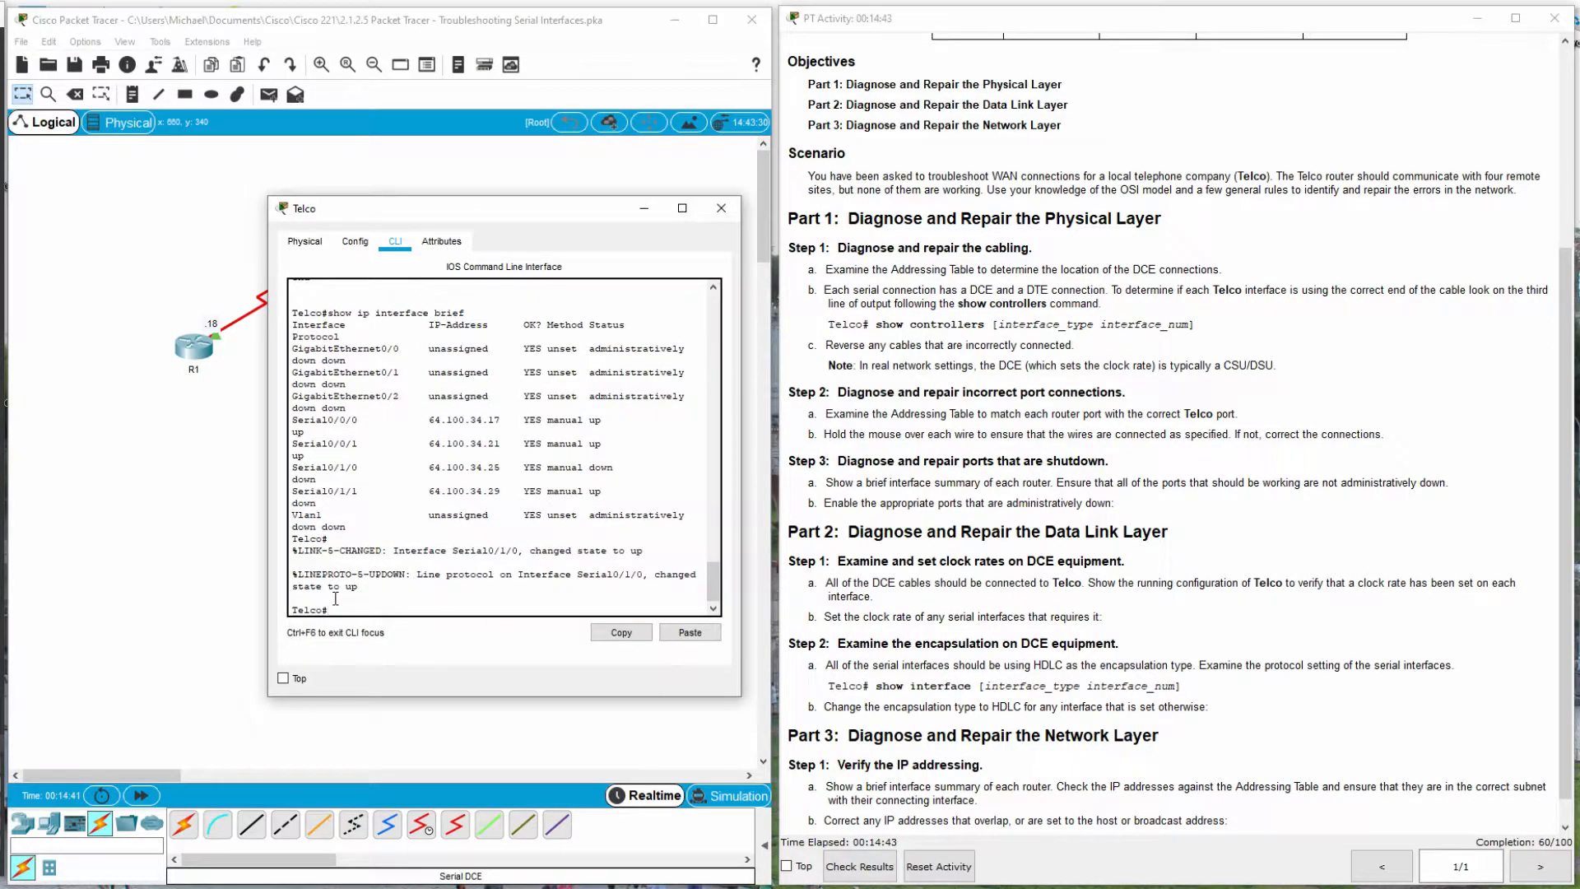
key(Up)
key(Return)
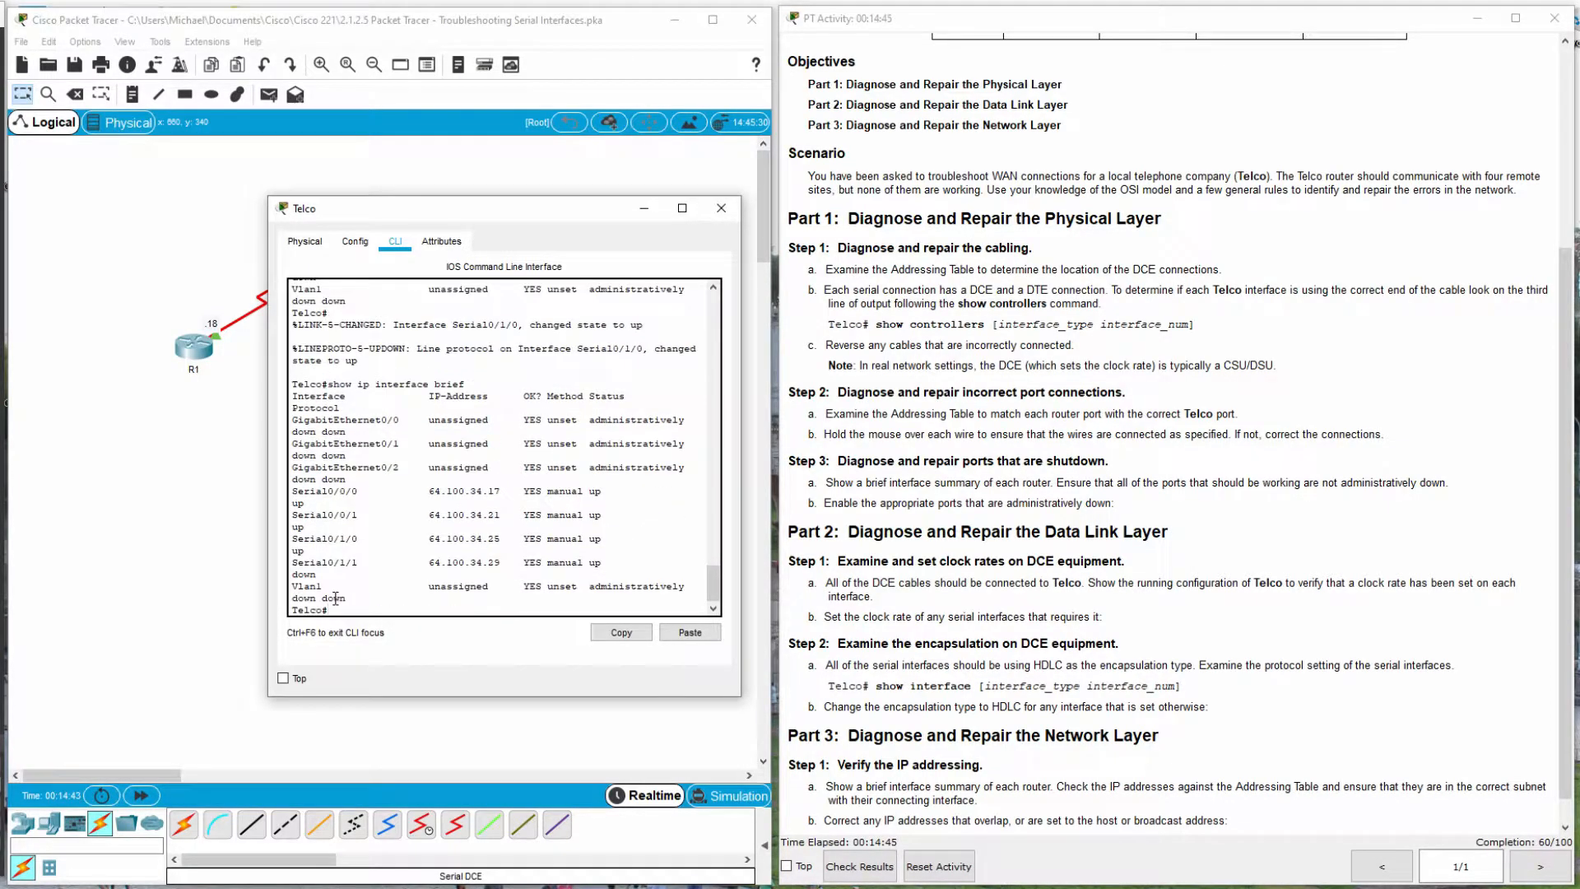
drag(269, 536, 66, 536)
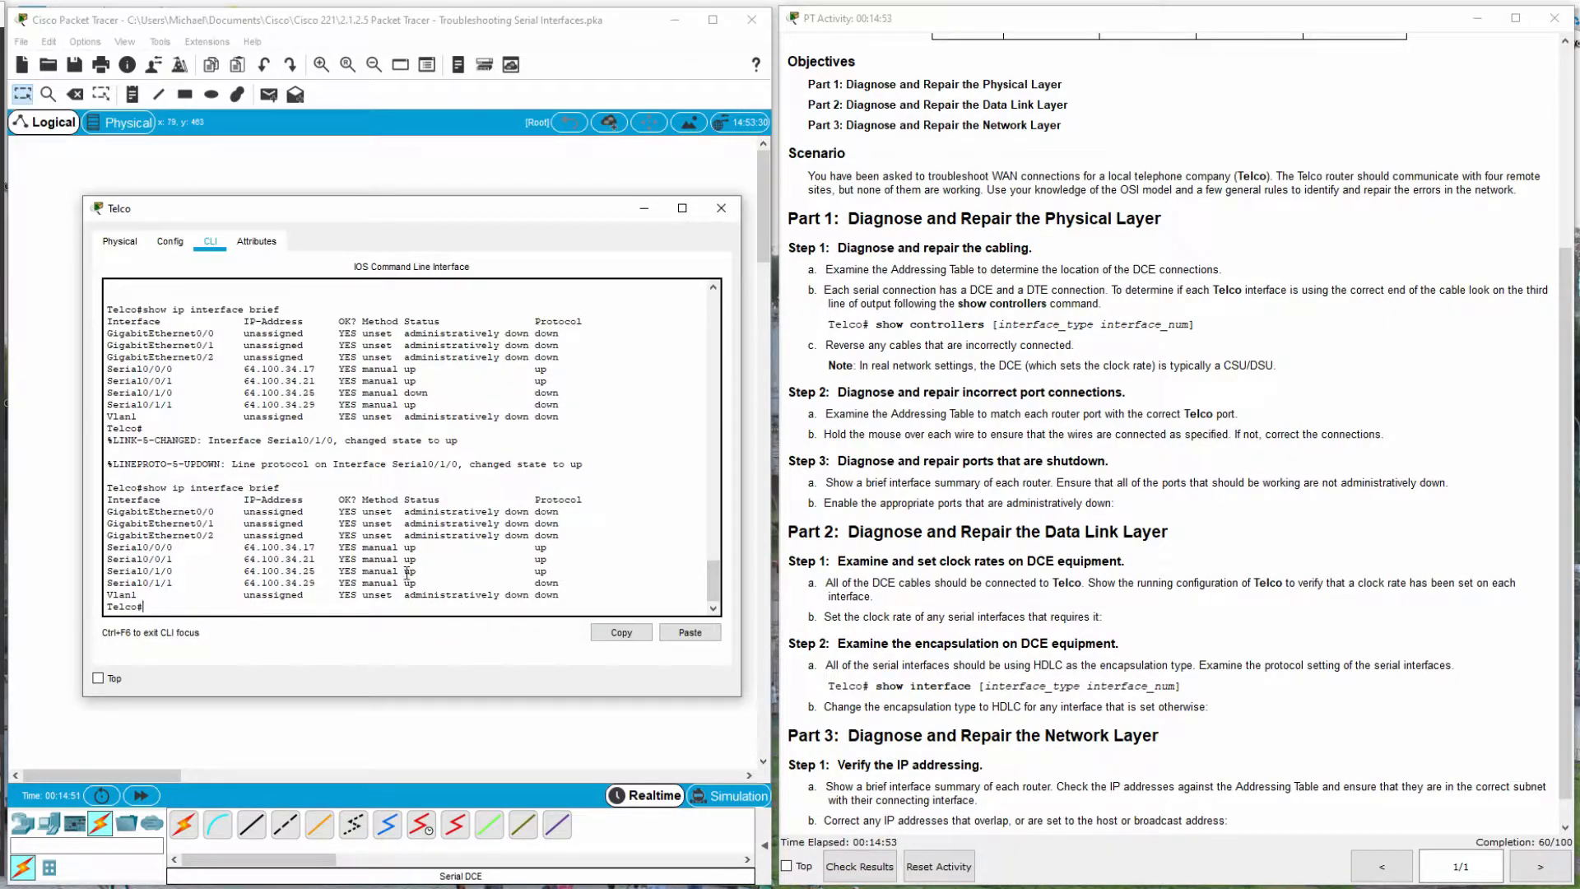
Read the Part 2 clock rate instructions, run show running-config on Telco, and examine the clock rates of its four serial interfaces.
scroll(1152, 596, down, 1)
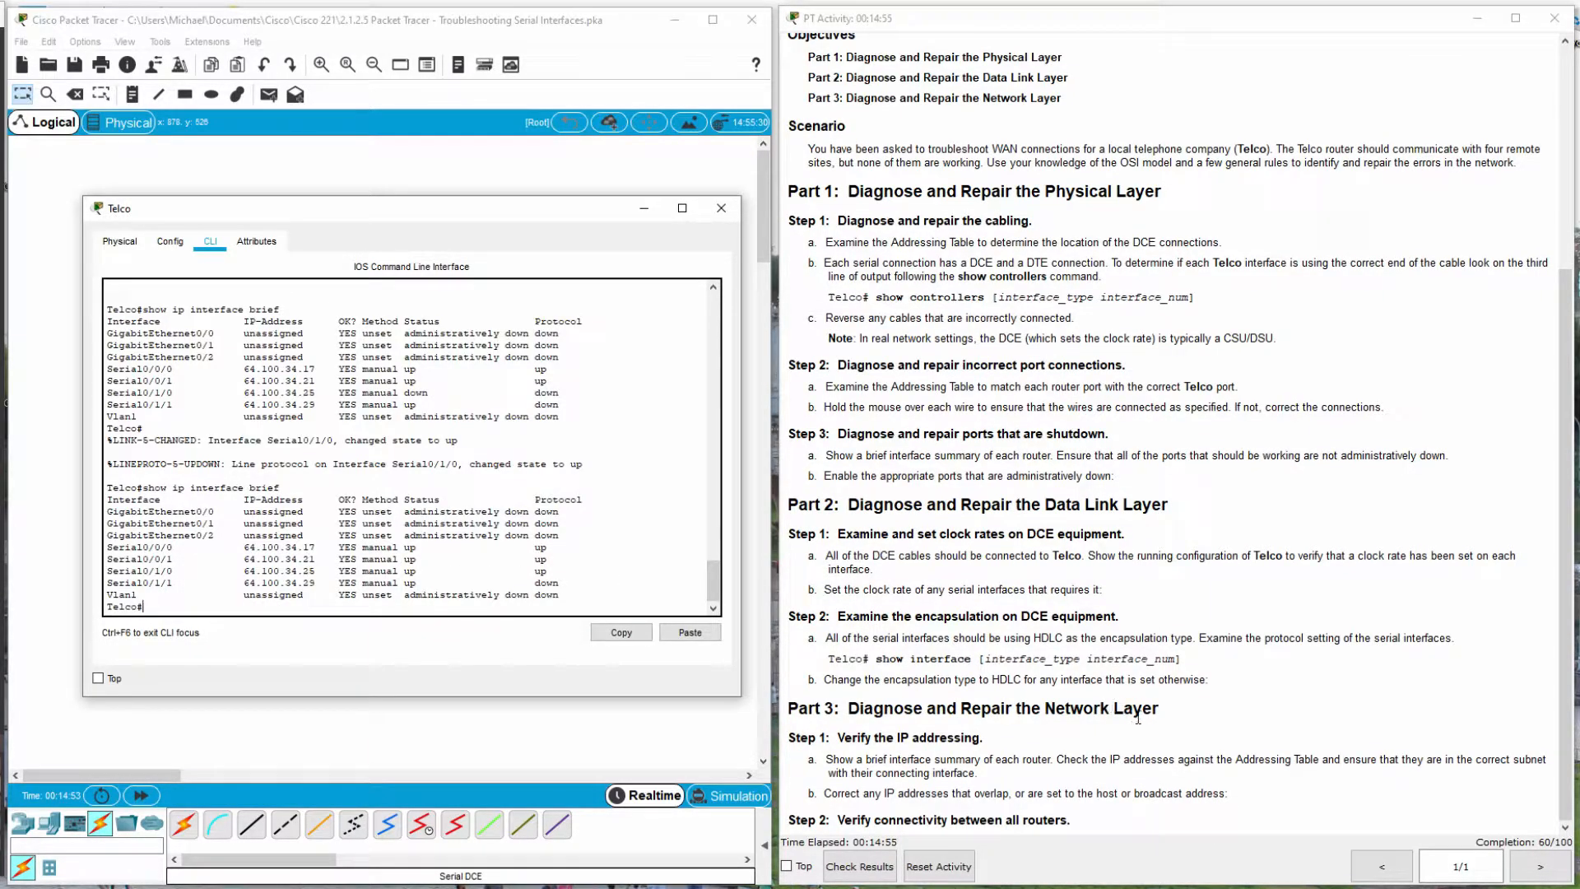
drag(1183, 513, 786, 506)
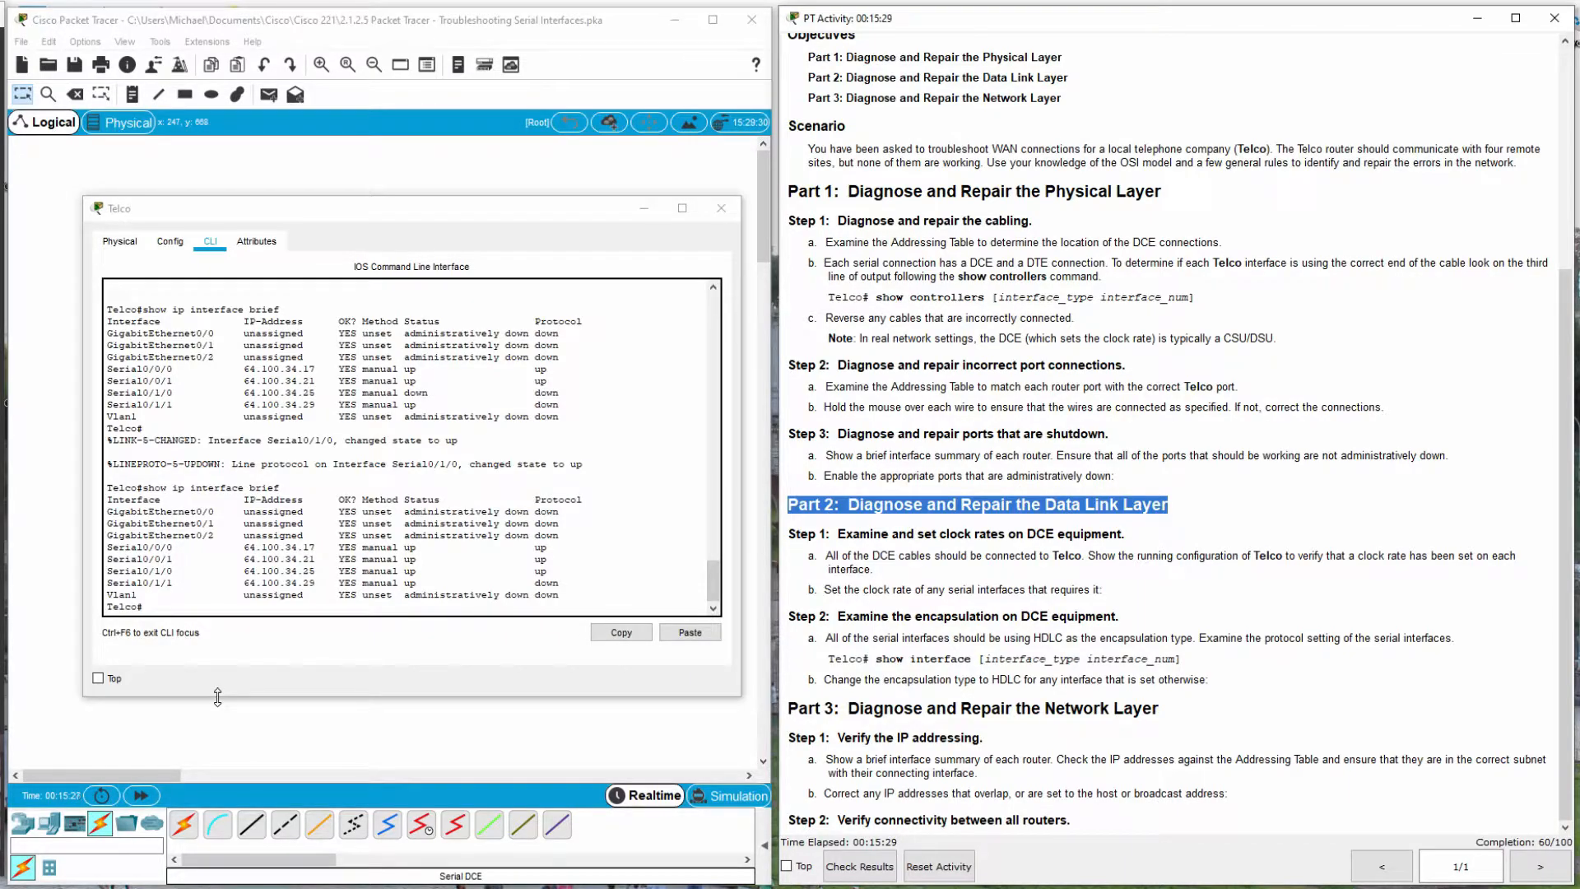
click(223, 611)
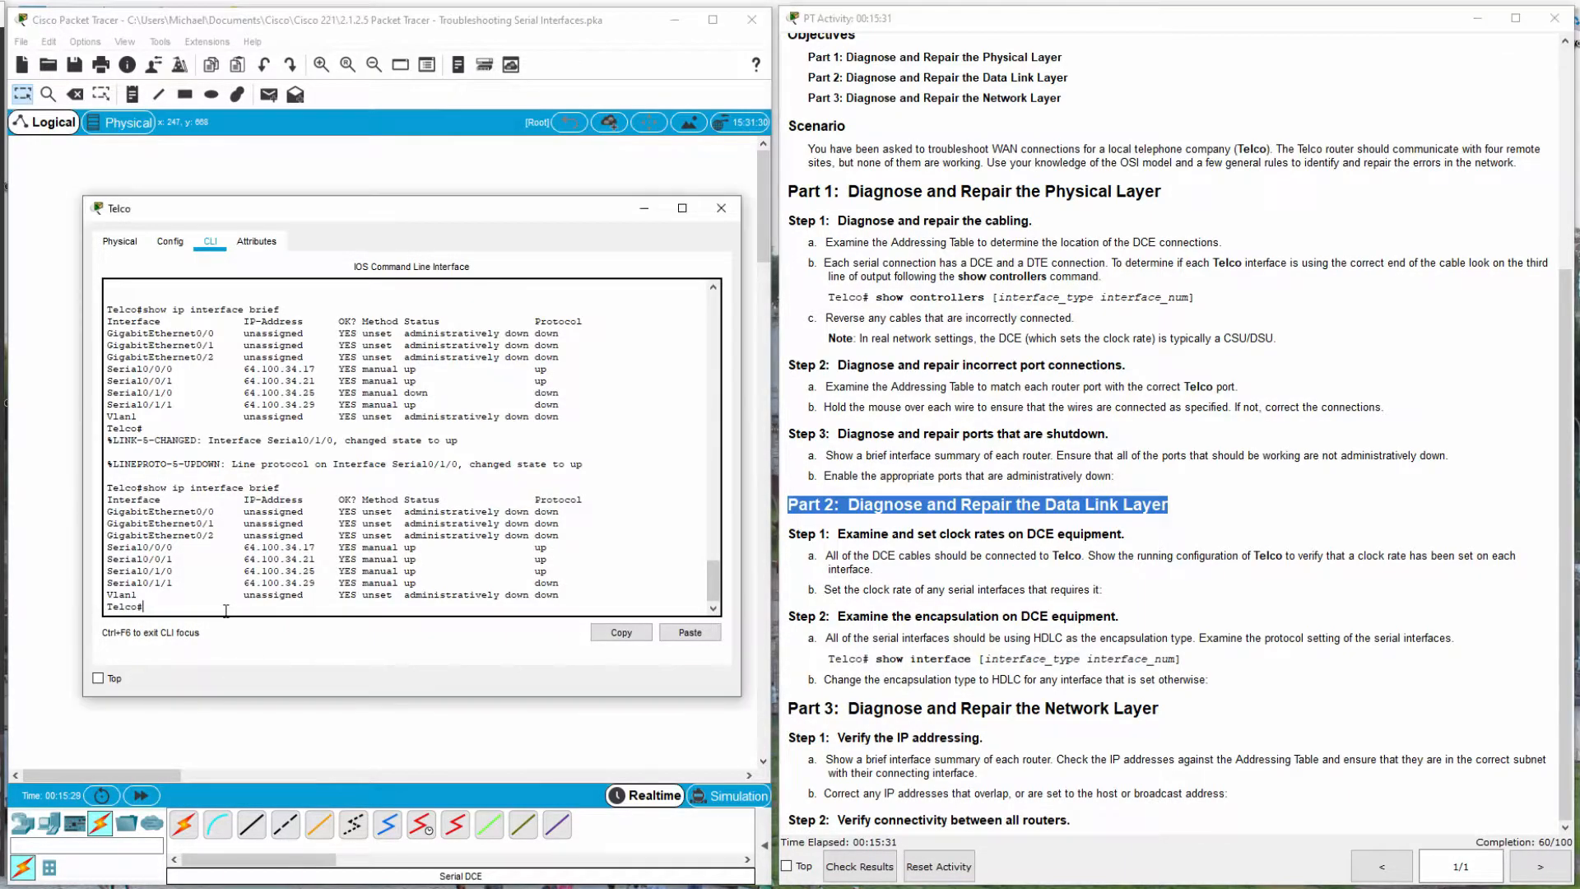
text(show running-config)
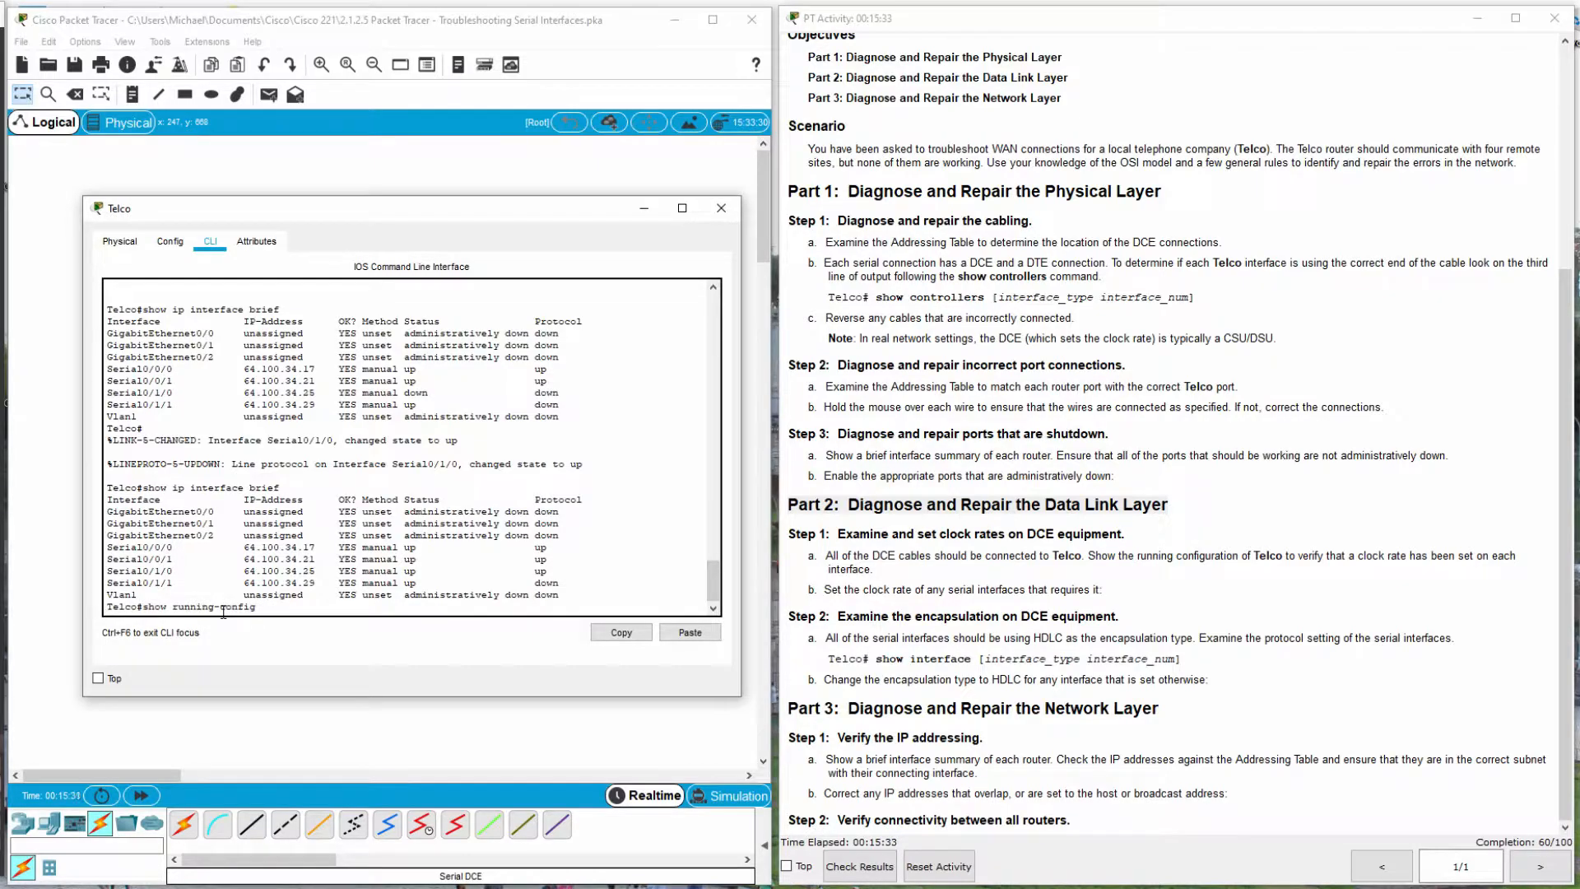
key(Return)
key(Return)
key(Return)
key(Return)
key(Return)
key(Return)
key(Return)
key(Return)
key(Return)
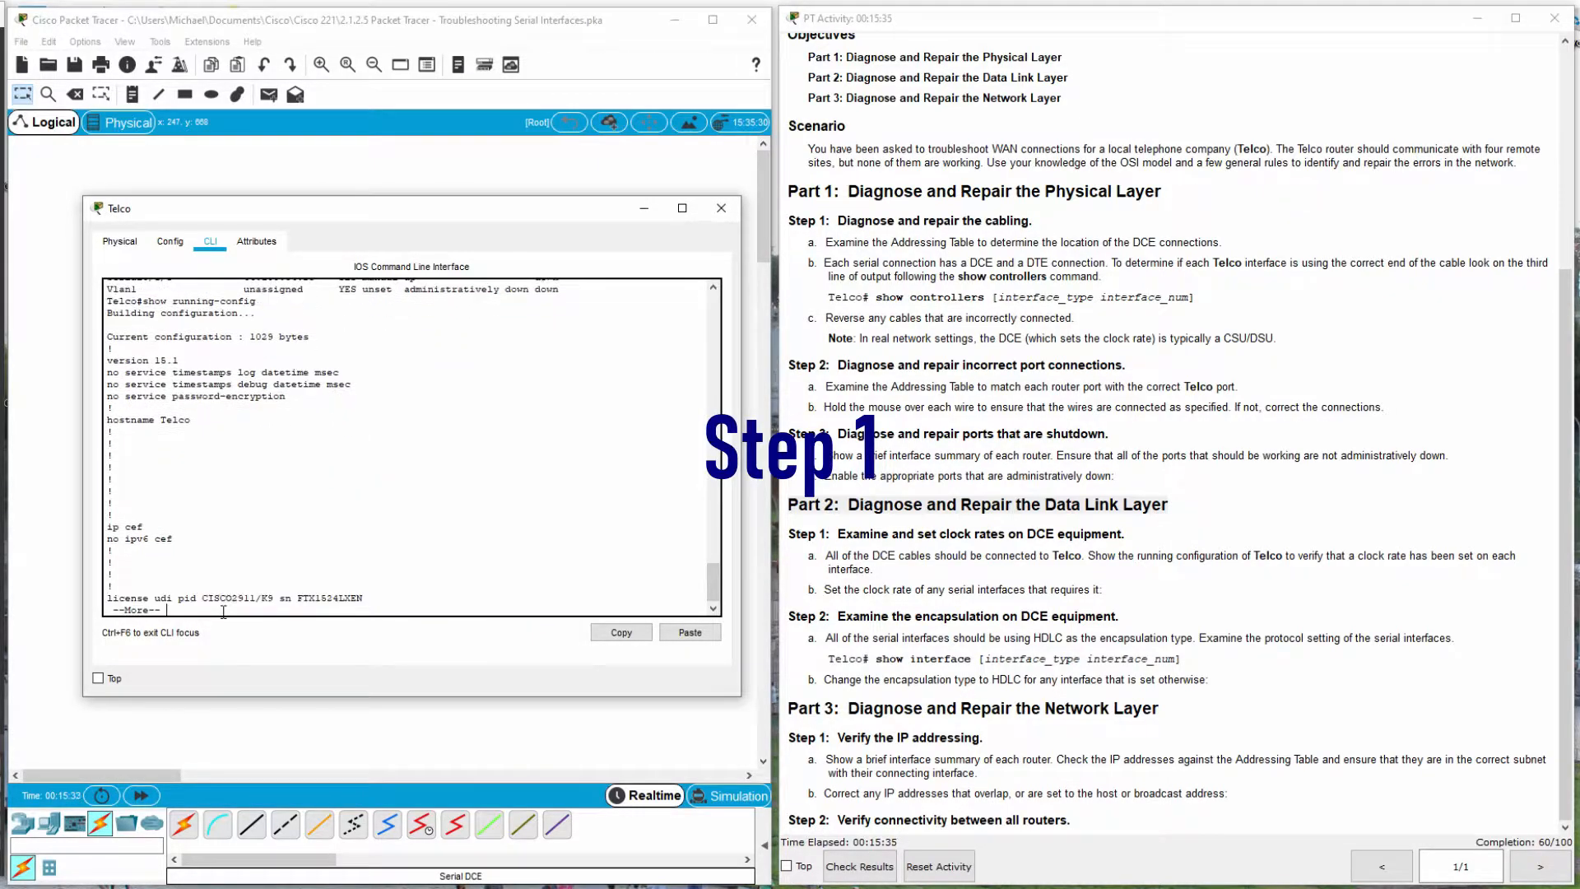
key(Return)
key(Return)
key(Return)
key(Return)
key(Return)
key(Return)
key(Return)
key(Return)
key(Return)
key(Return)
key(Return)
key(Return)
key(Return)
key(Return)
key(Return)
key(Return)
key(Return)
key(Return)
key(Return)
key(Return)
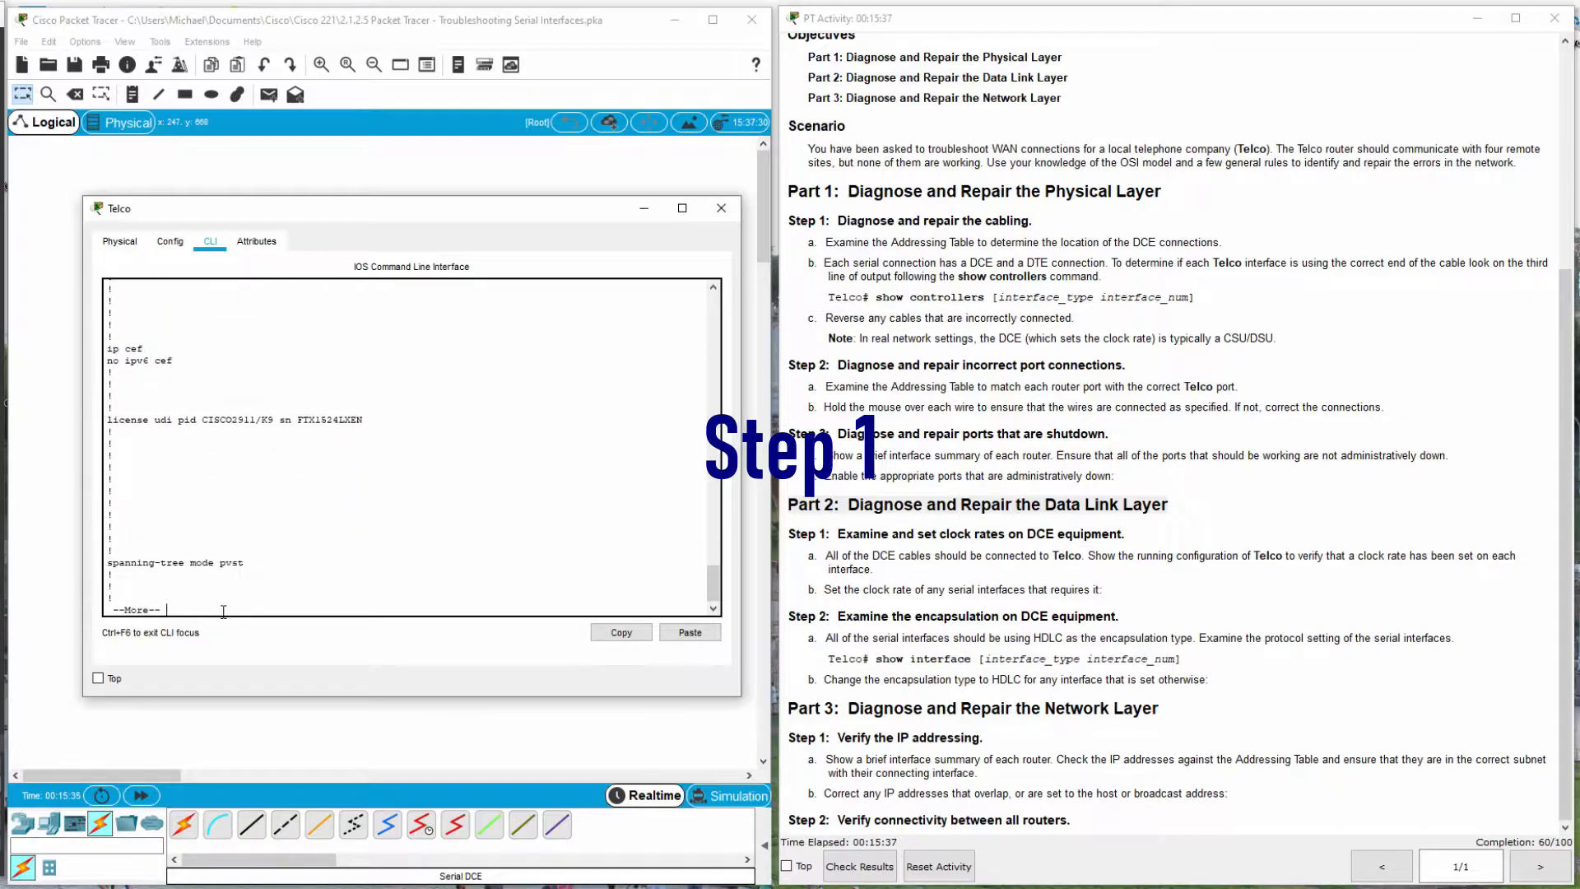
key(Return)
key(Return)
key(Return)
key(Return)
key(Return)
key(Return)
key(Return)
key(Return)
key(Return)
key(Return)
key(Return)
key(Return)
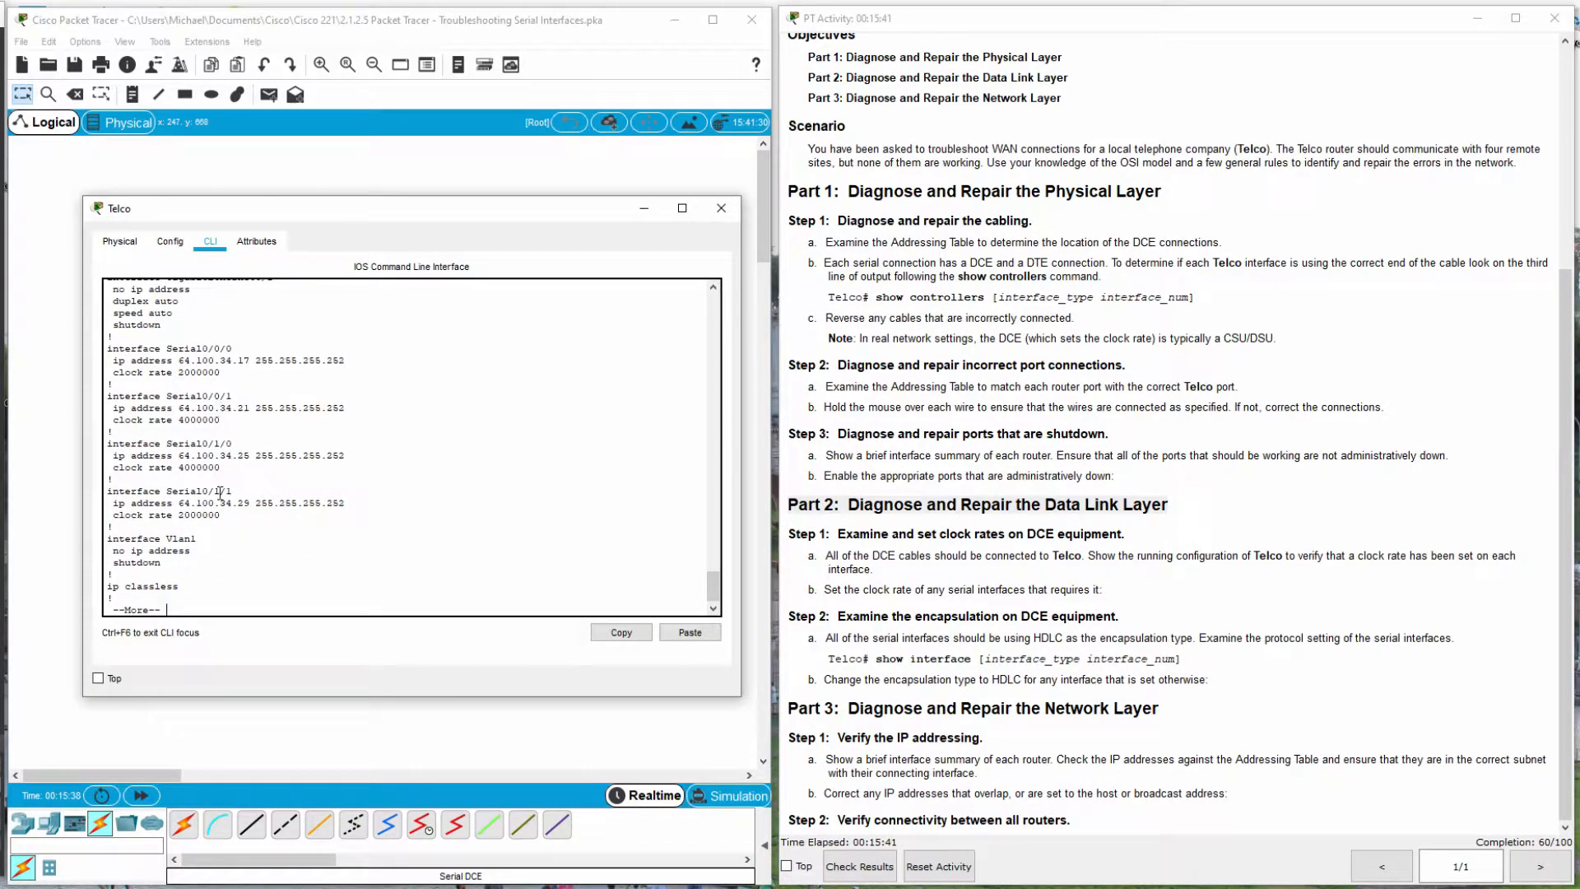
drag(236, 525, 85, 346)
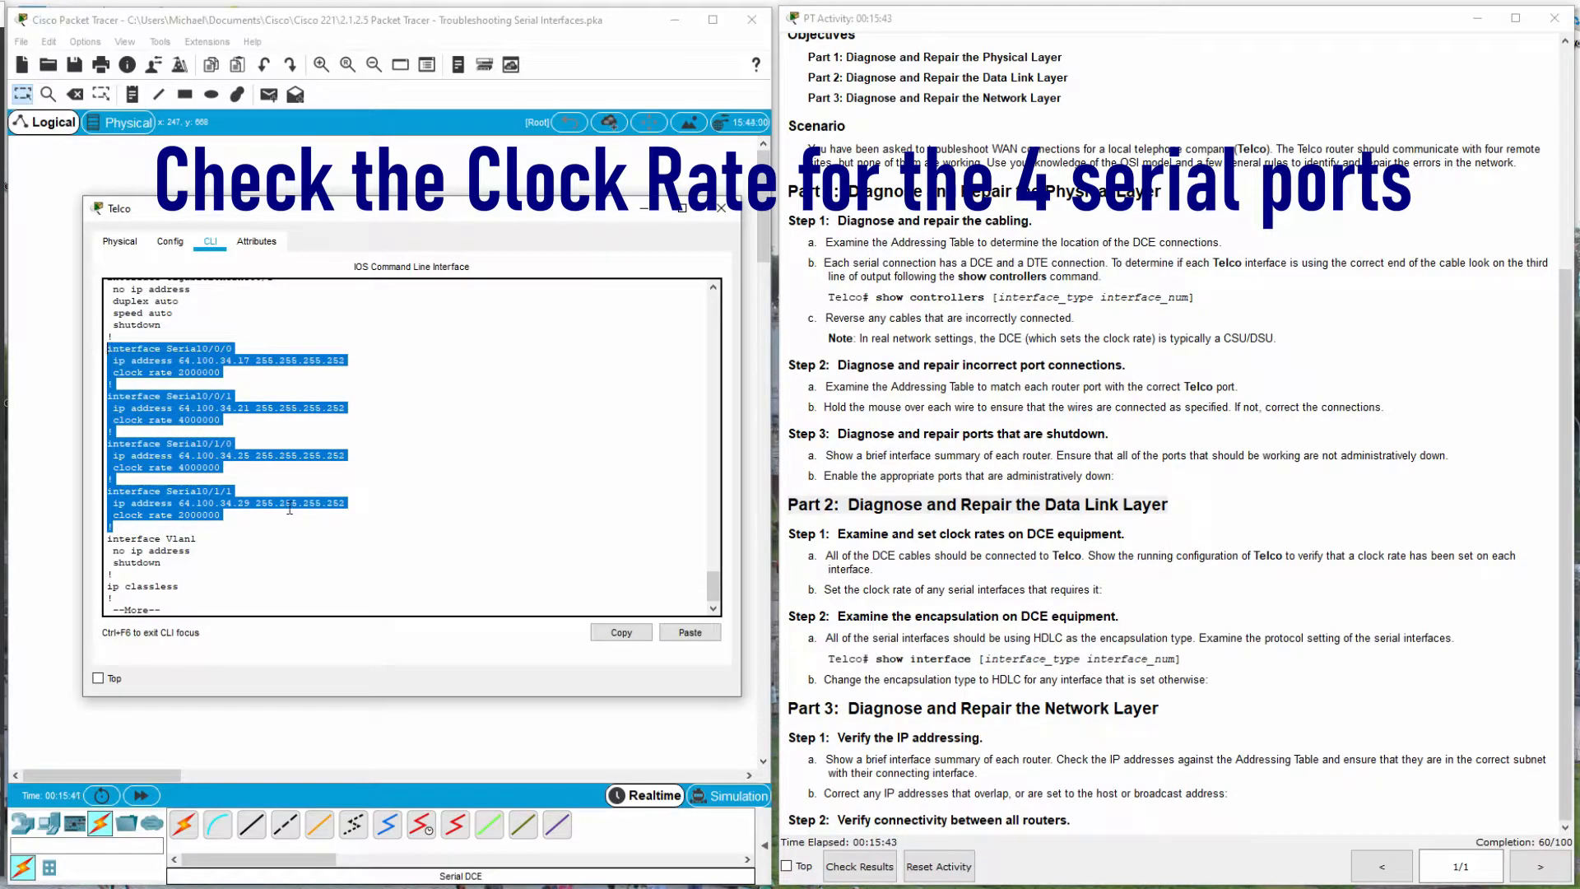
click(273, 554)
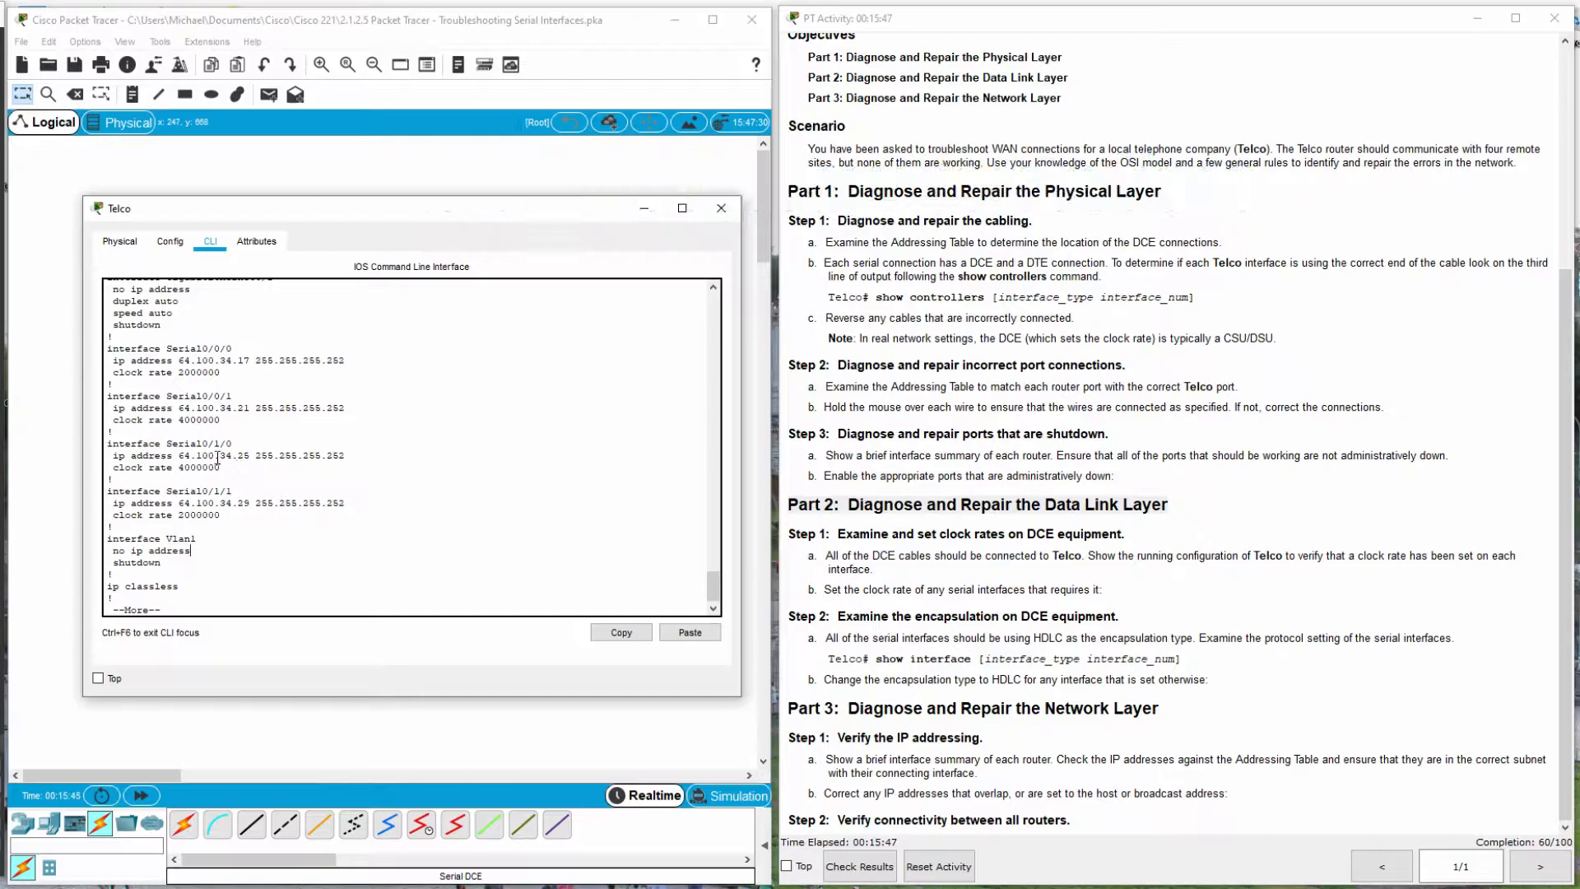
Compare the clock rates of Telco's four serial interfaces in the running configuration, and page through to the end of the output.
drag(222, 467, 179, 422)
drag(221, 516, 178, 517)
drag(221, 372, 178, 375)
click(363, 540)
drag(231, 372, 174, 372)
drag(221, 516, 178, 515)
click(192, 603)
key(Return)
key(Return)
key(Return)
key(Return)
key(Return)
key(Return)
key(Return)
key(Return)
key(Return)
key(Return)
key(Return)
key(Return)
key(Return)
key(Return)
key(Return)
key(Return)
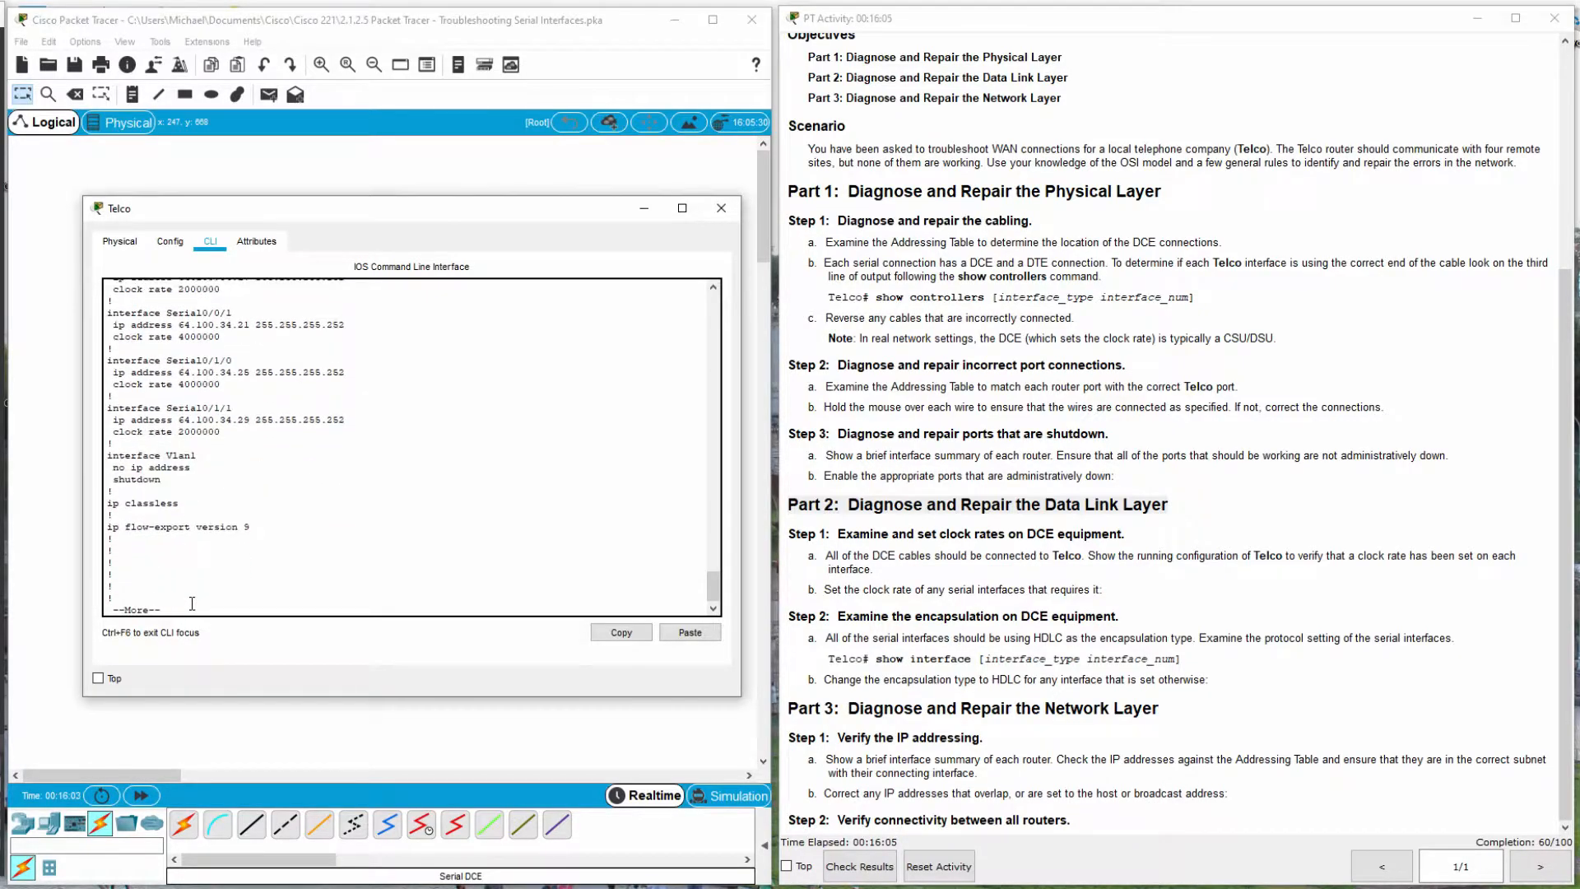
key(Return)
key(Return)
key(Return)
key(Return)
key(Return)
key(Return)
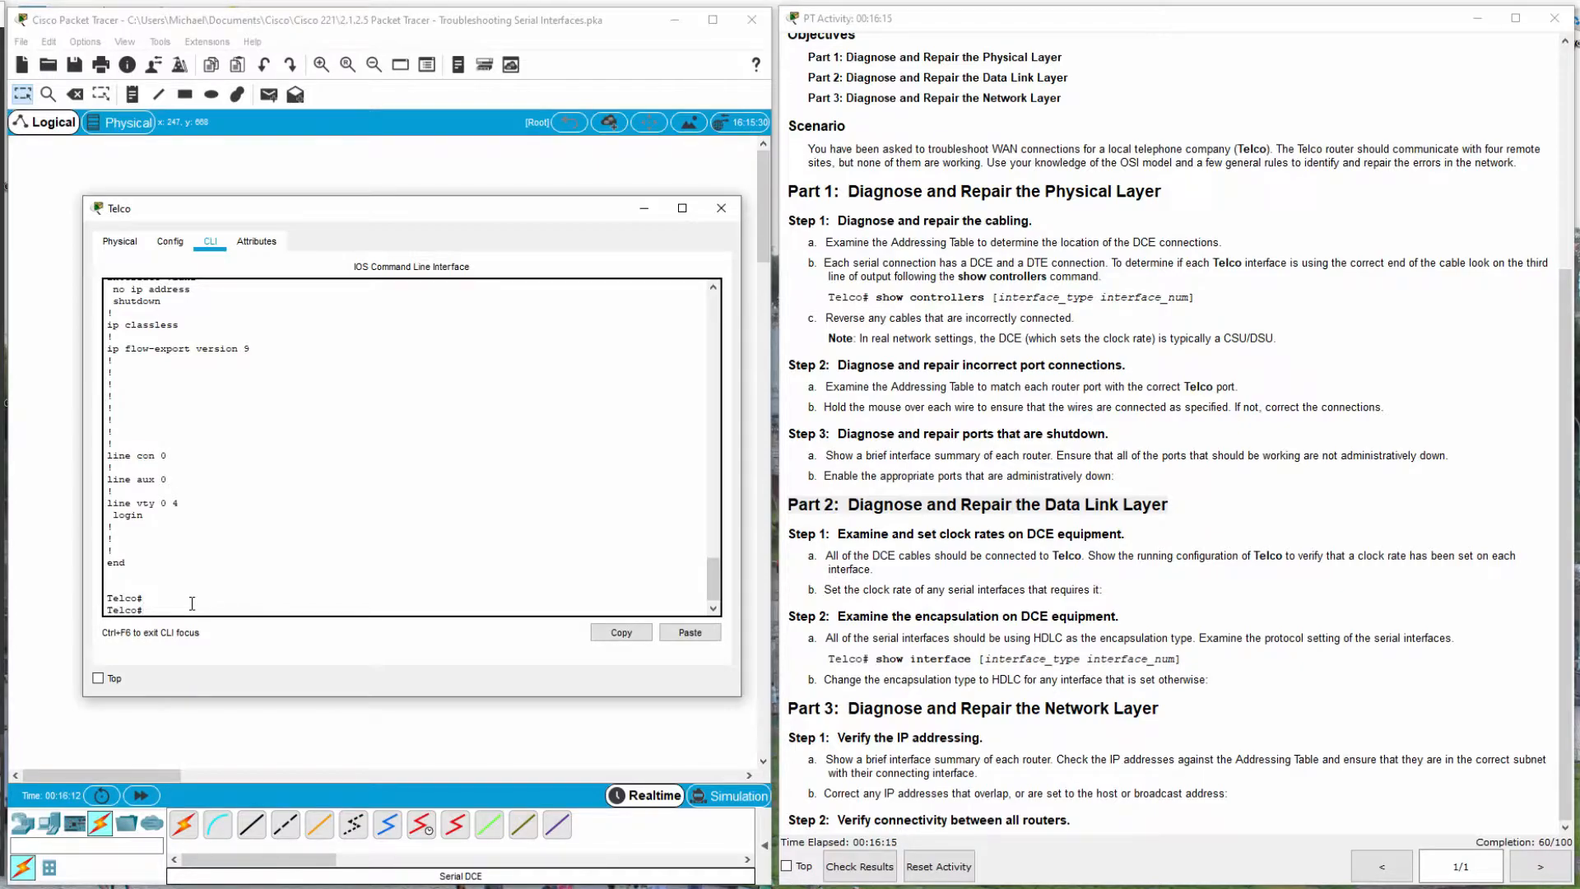
Set the clock rate of Telco's Serial0/0/0 to 4000000 with config t, int s0/0/0 and clock rate 4000000.
text(config t)
key(Return)
text(int s0)
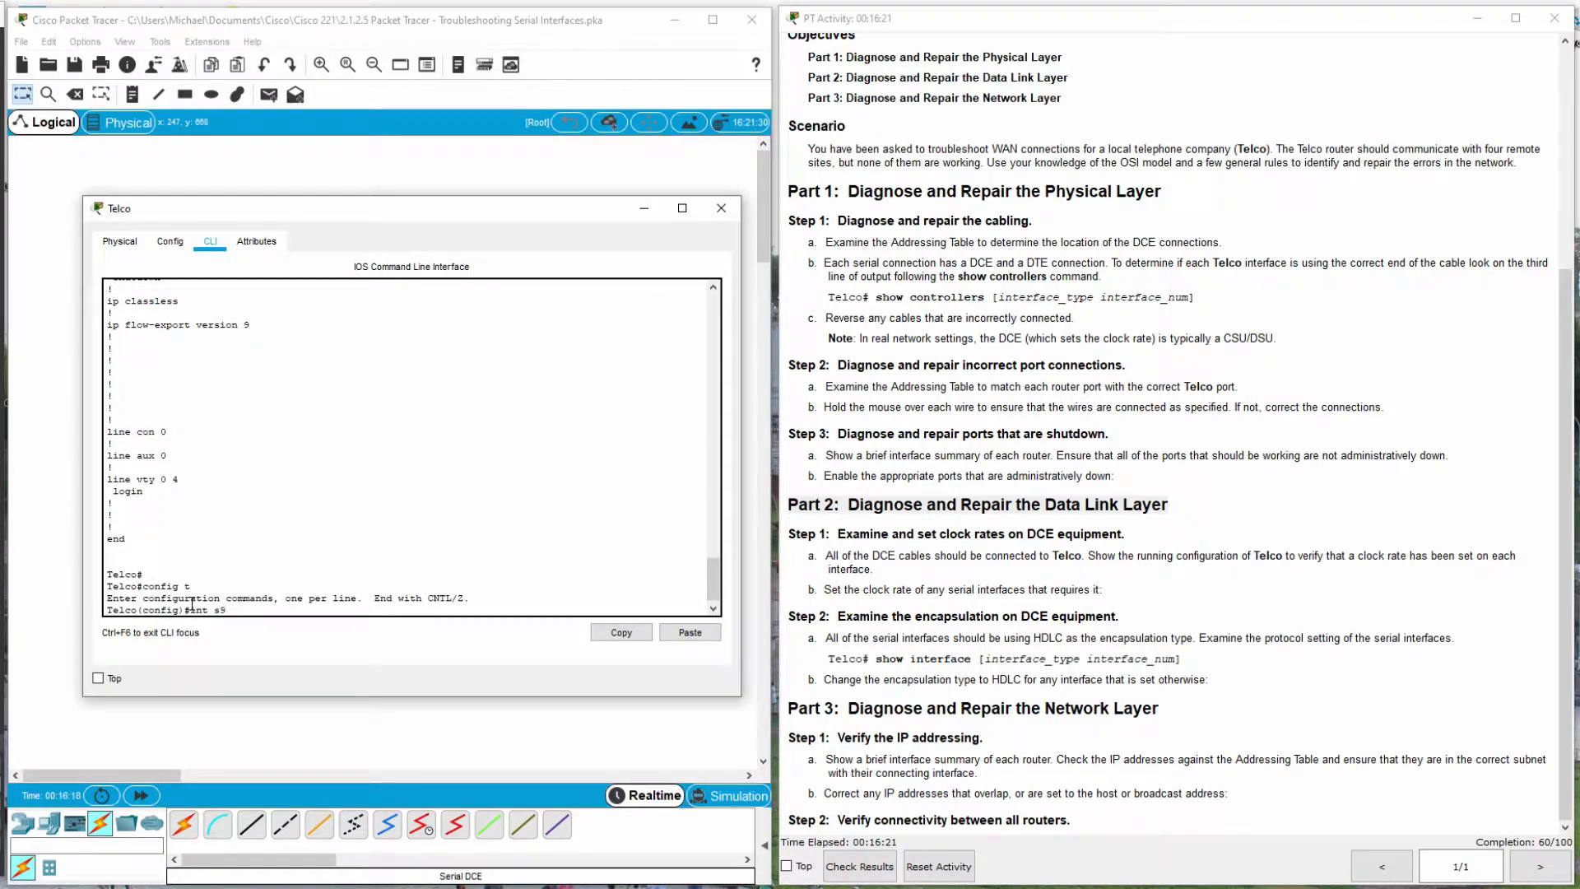
text(/0/)
text(0)
key(Return)
text(clock)
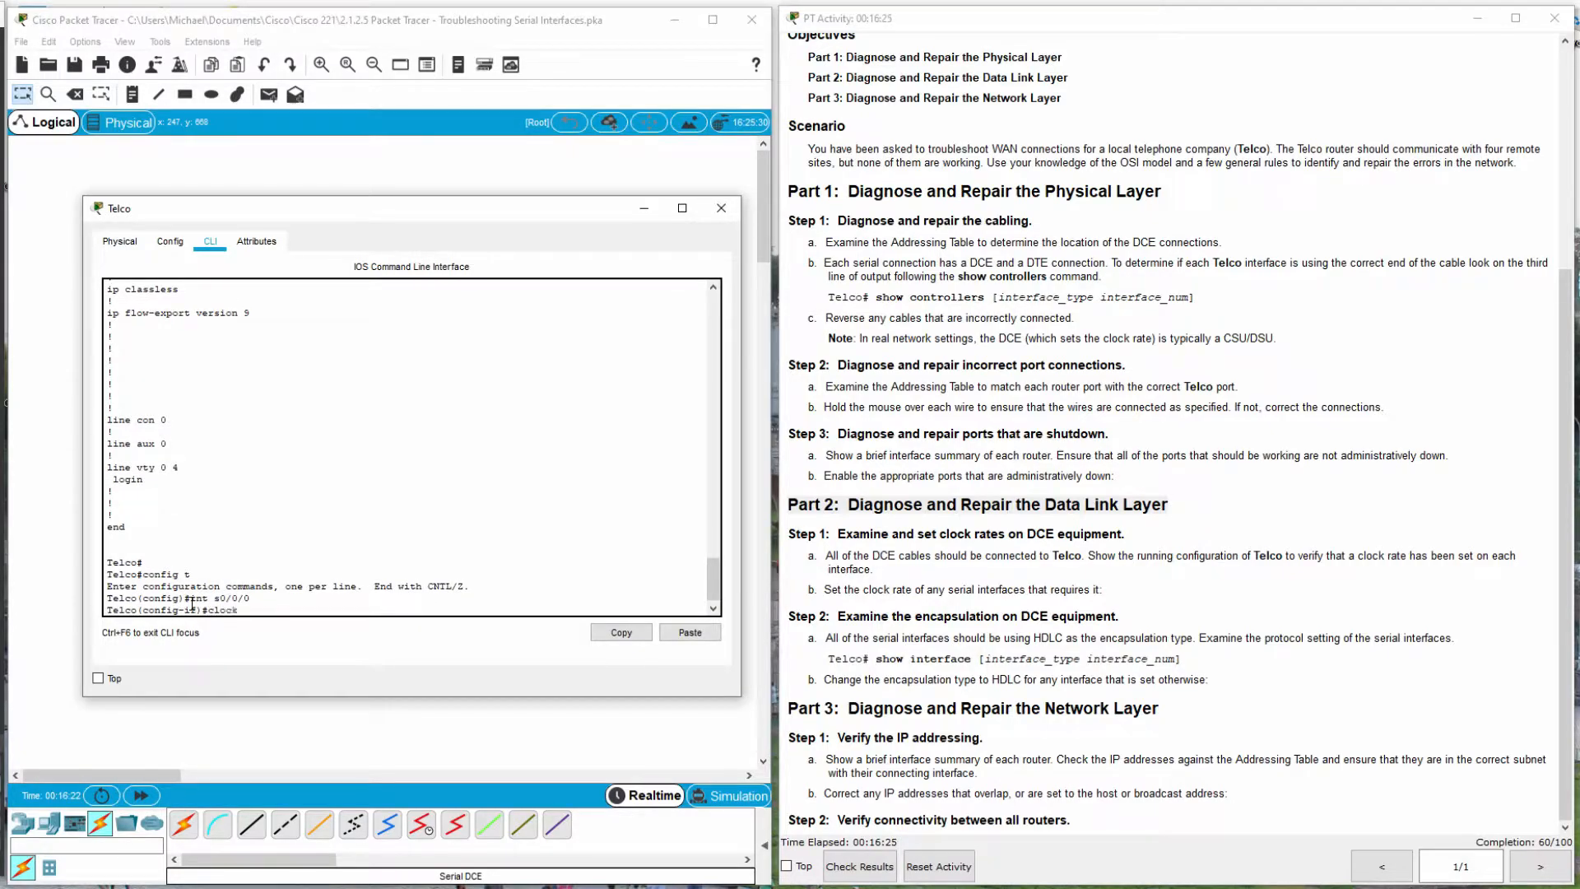
text( rate 4000000)
key(Return)
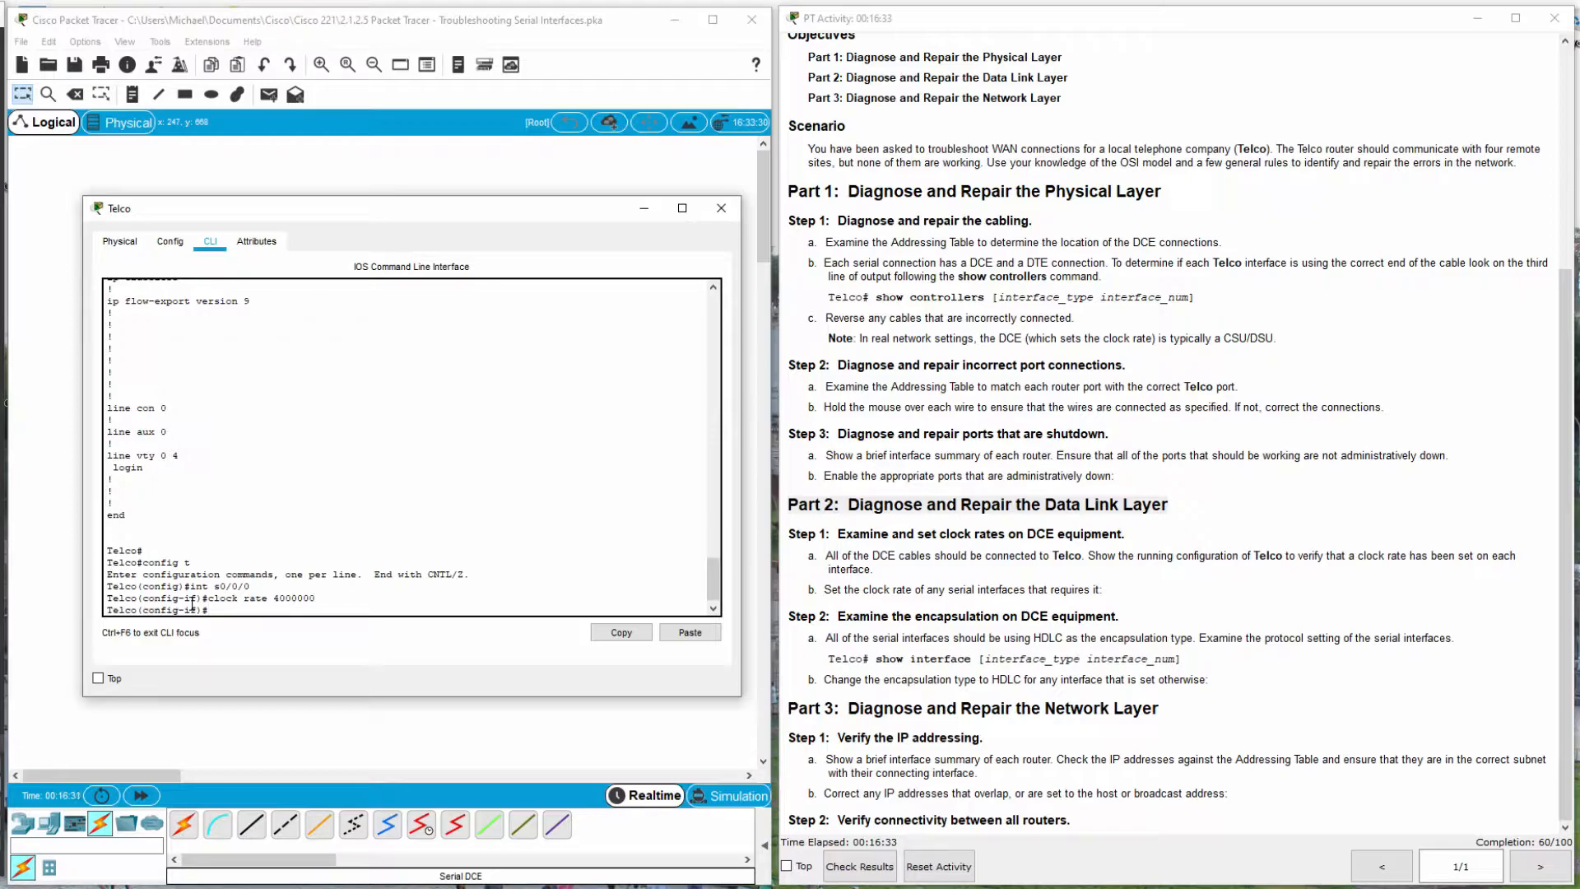
Set the clock rate of Telco's Serial0/1/1 to 4000000 and exit back to privileged mode.
text(int s0/1/)
text(1/1)
key(Return)
text(cl)
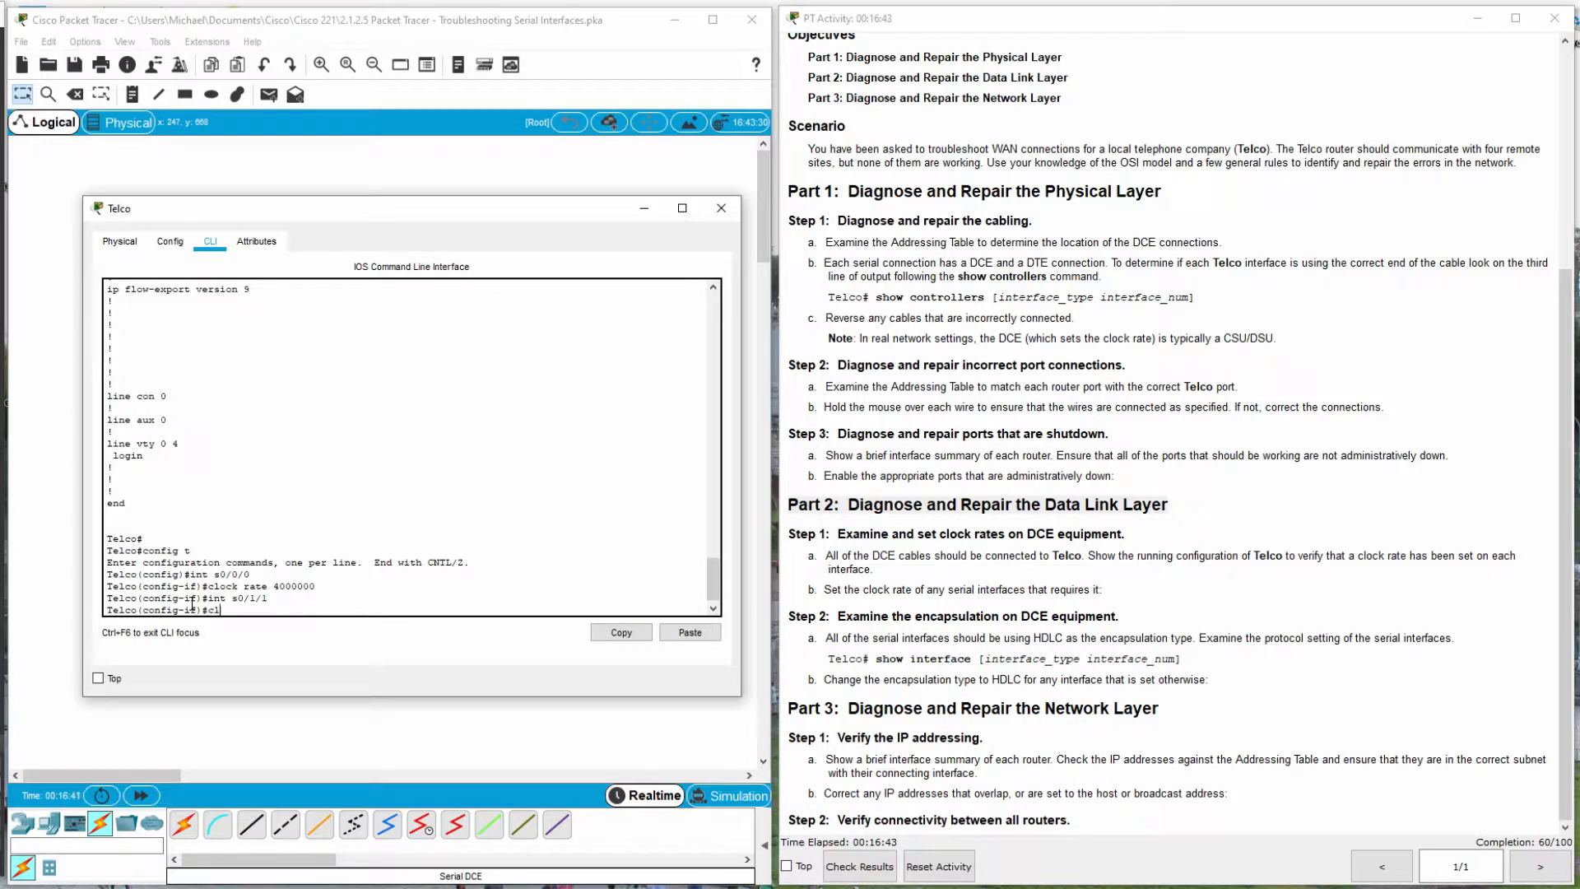
text(ock rate 4000000)
key(Return)
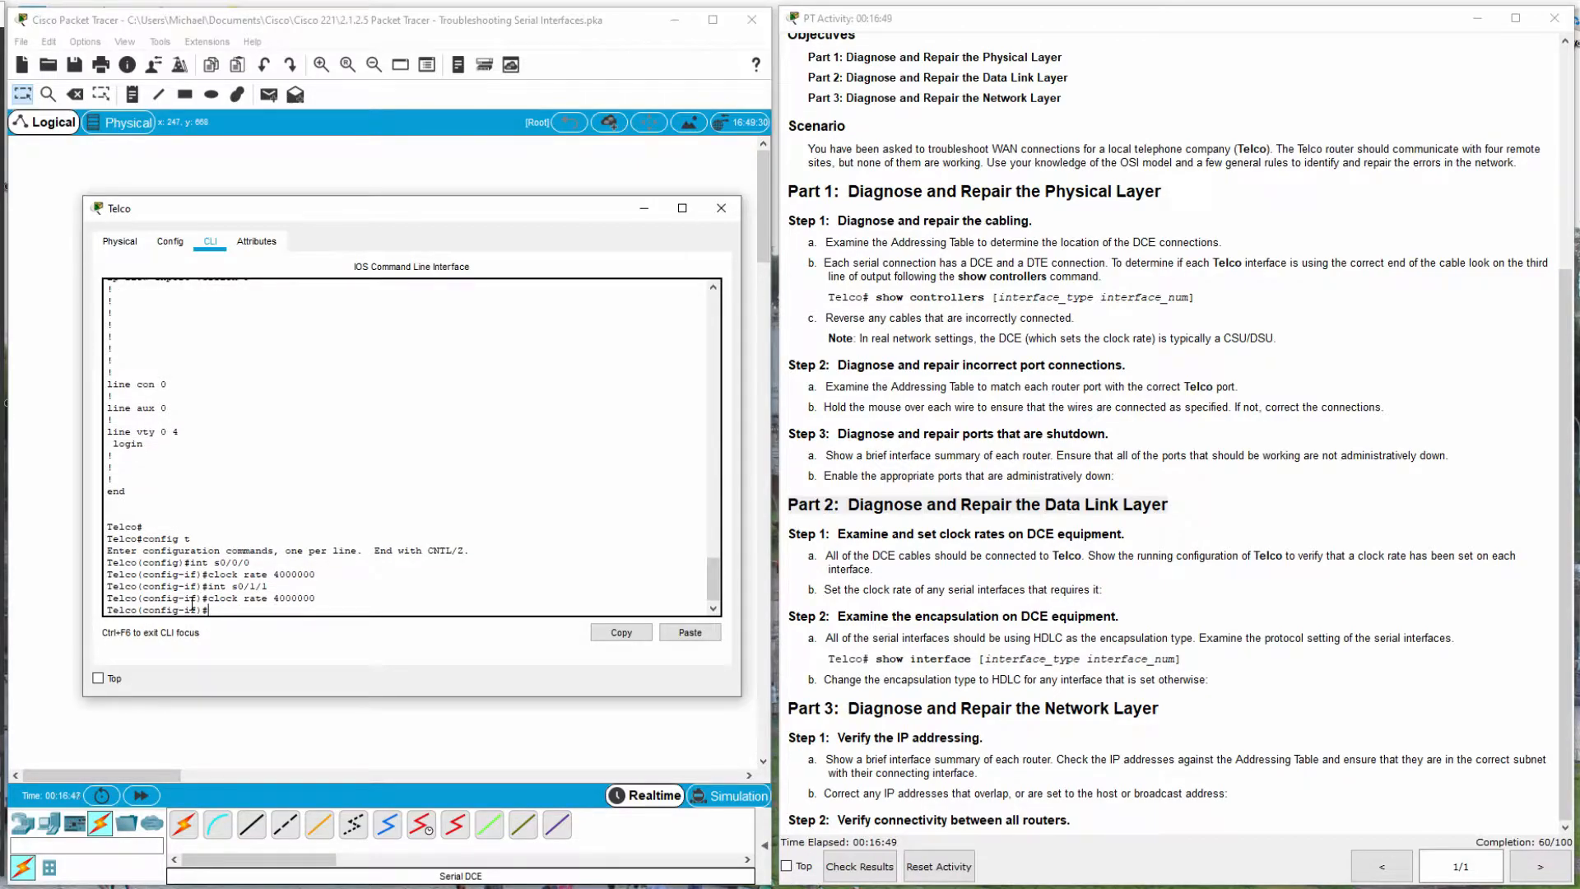
text(exu)
key(BackSpace)
text(it)
key(Return)
text(ig)#)
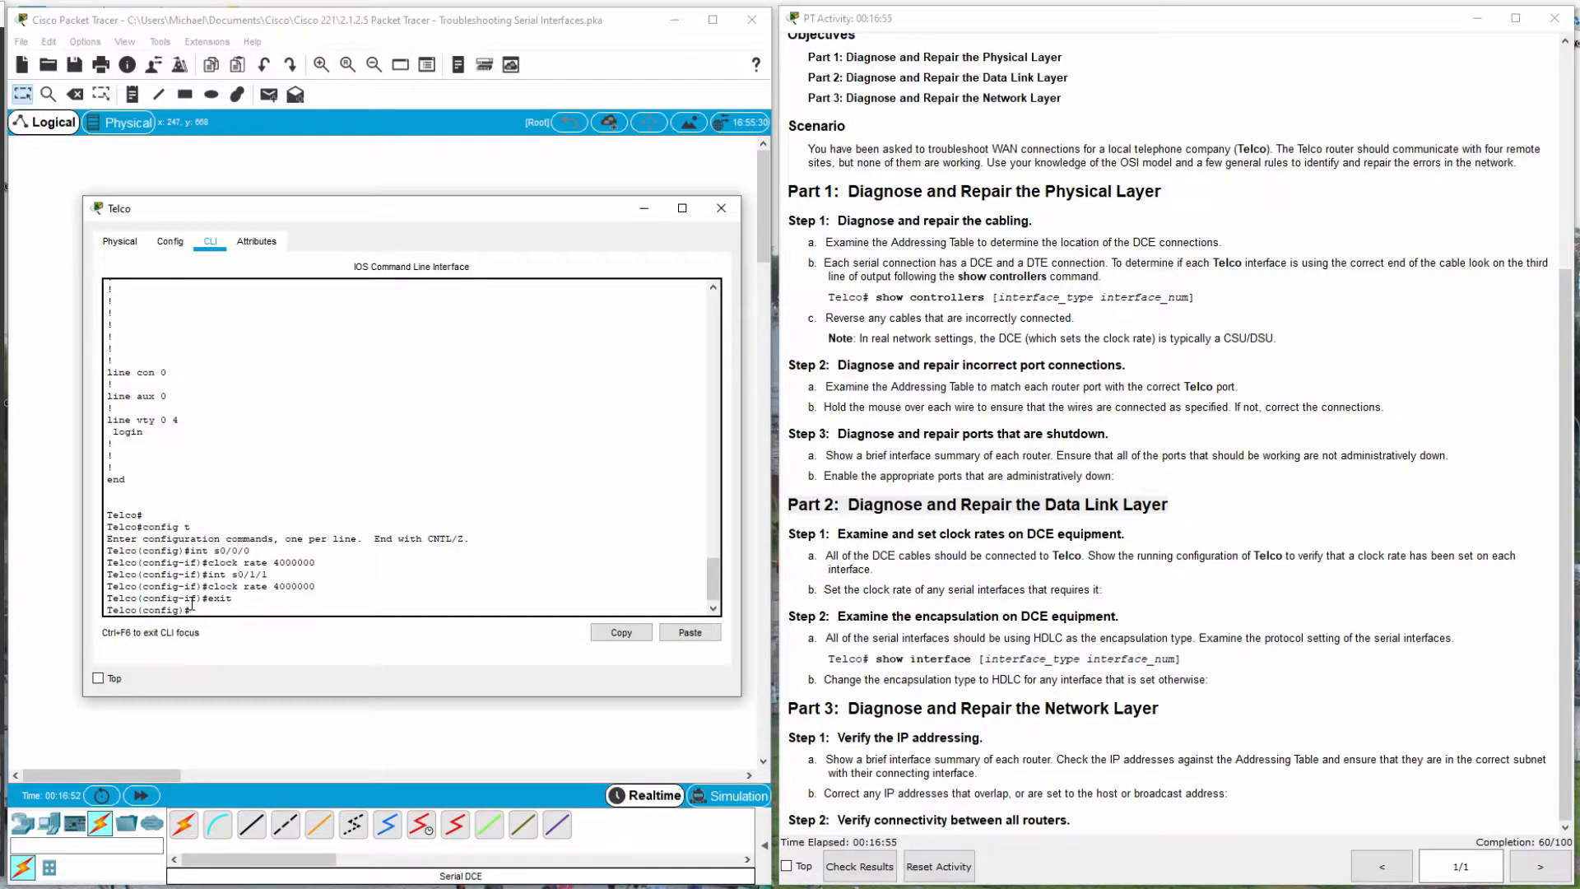
text(exit)
key(Return)
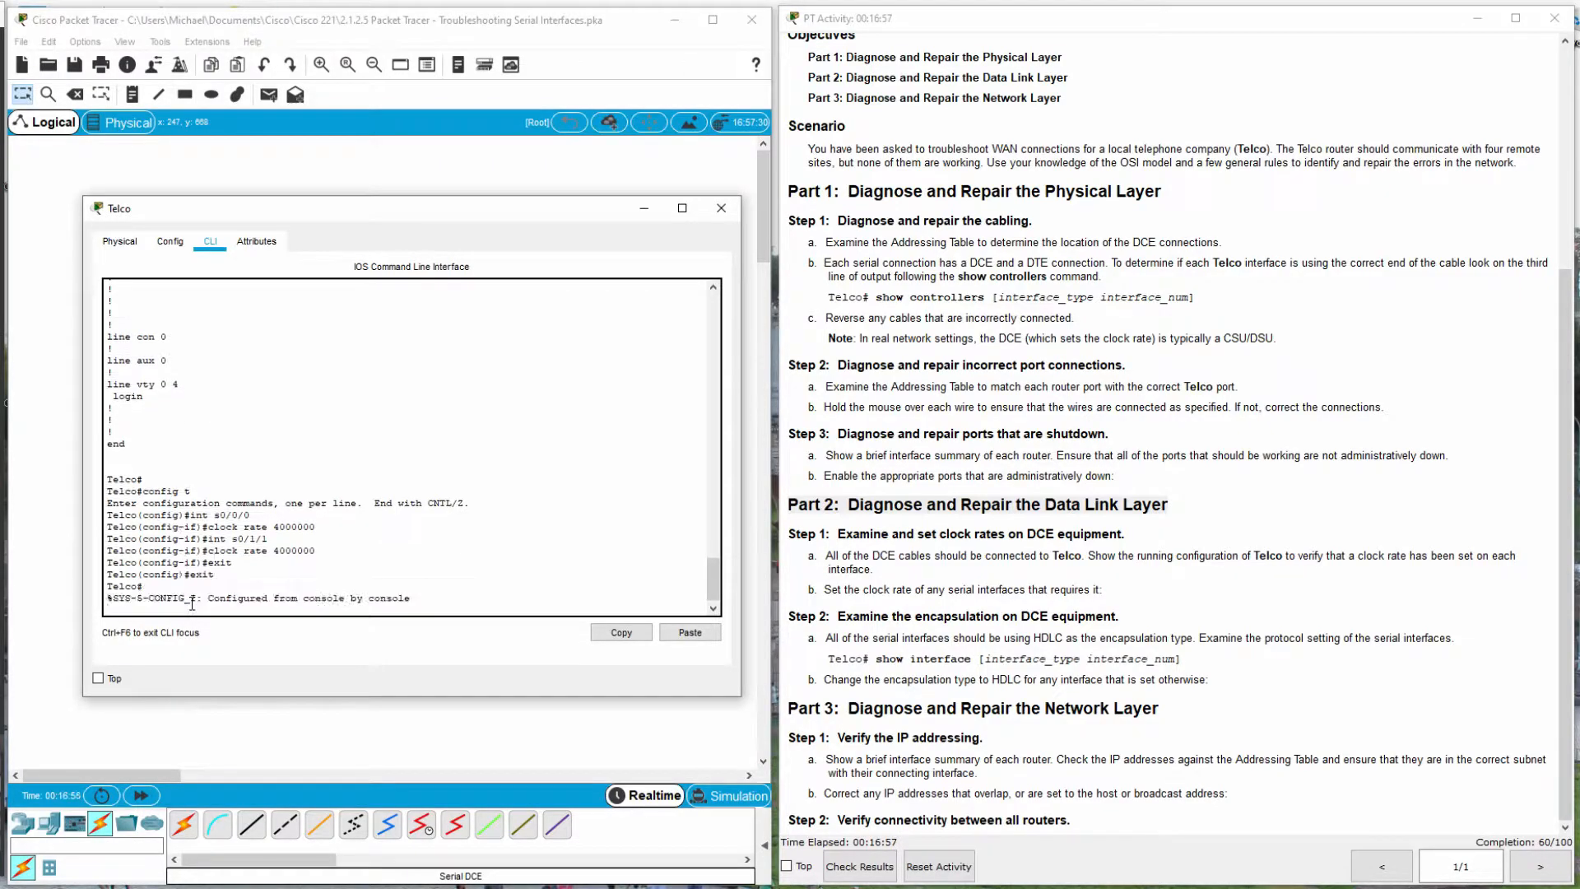
Rerun show running-config on Telco, check the clock rates under all serial interfaces, and page through the remaining output.
key(Up)
key(Up)
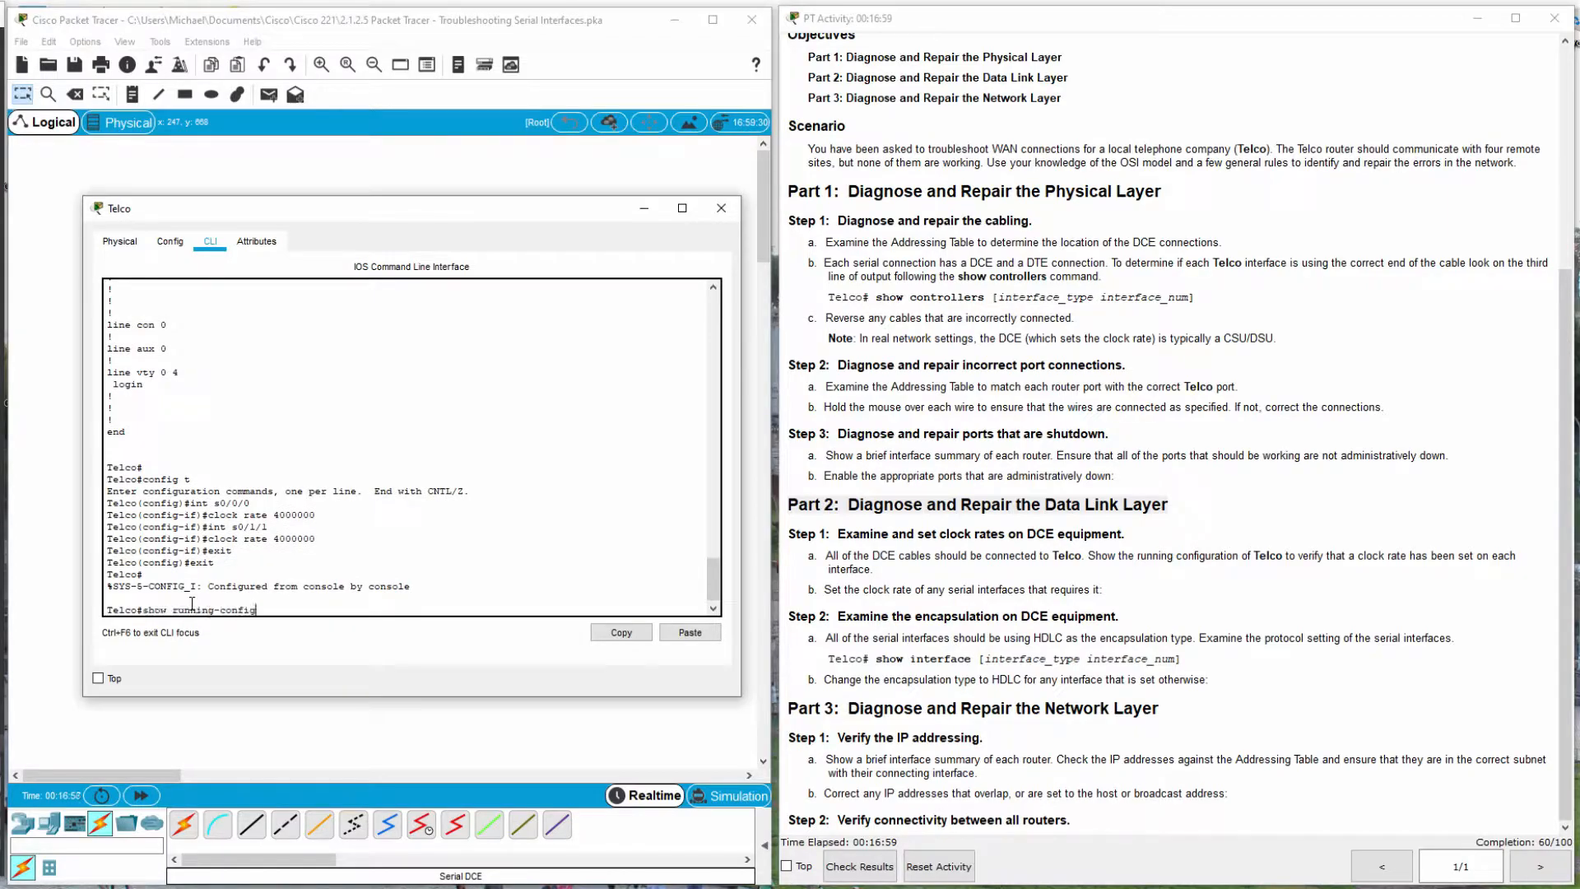
key(Return)
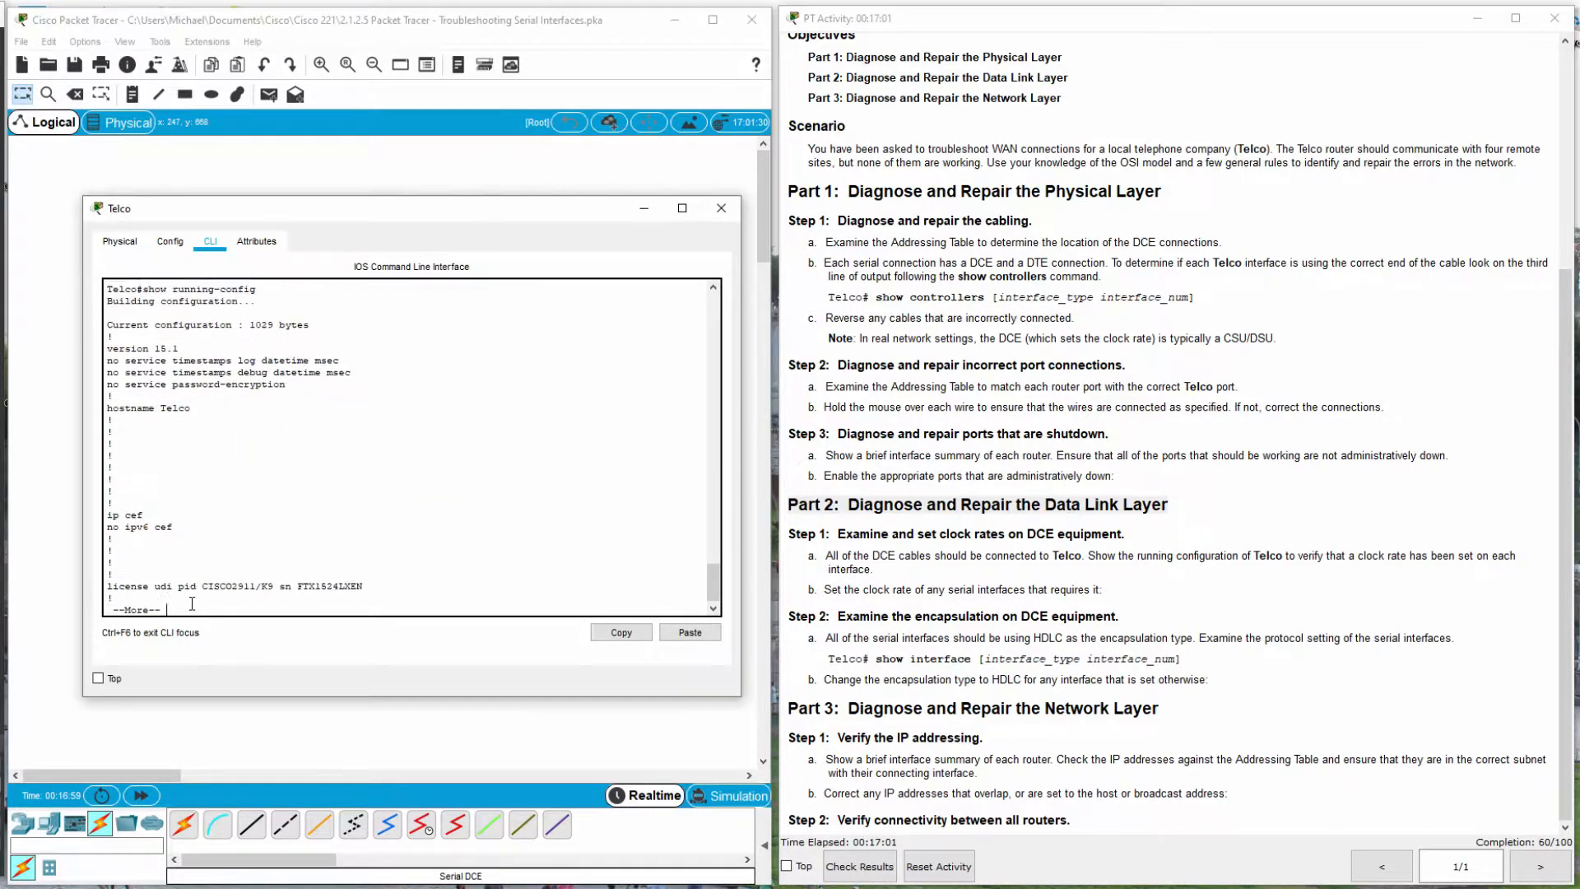
key(space)
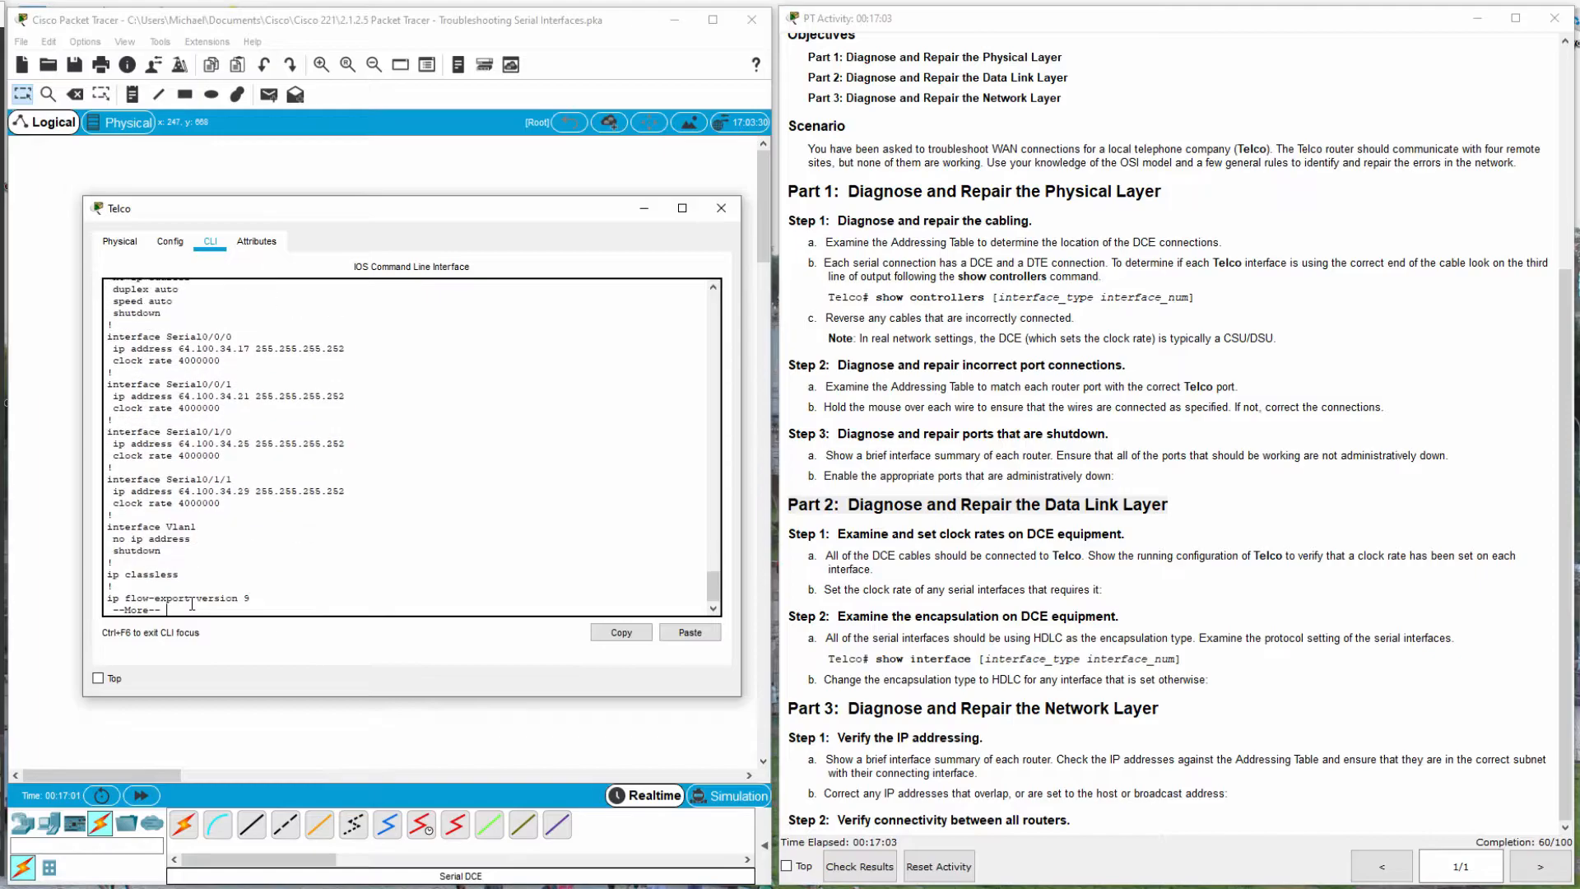
drag(244, 491, 113, 324)
click(274, 539)
key(Return)
key(Return)
key(Return)
key(Return)
key(Return)
key(Return)
key(Return)
key(Return)
key(Return)
key(Return)
key(Return)
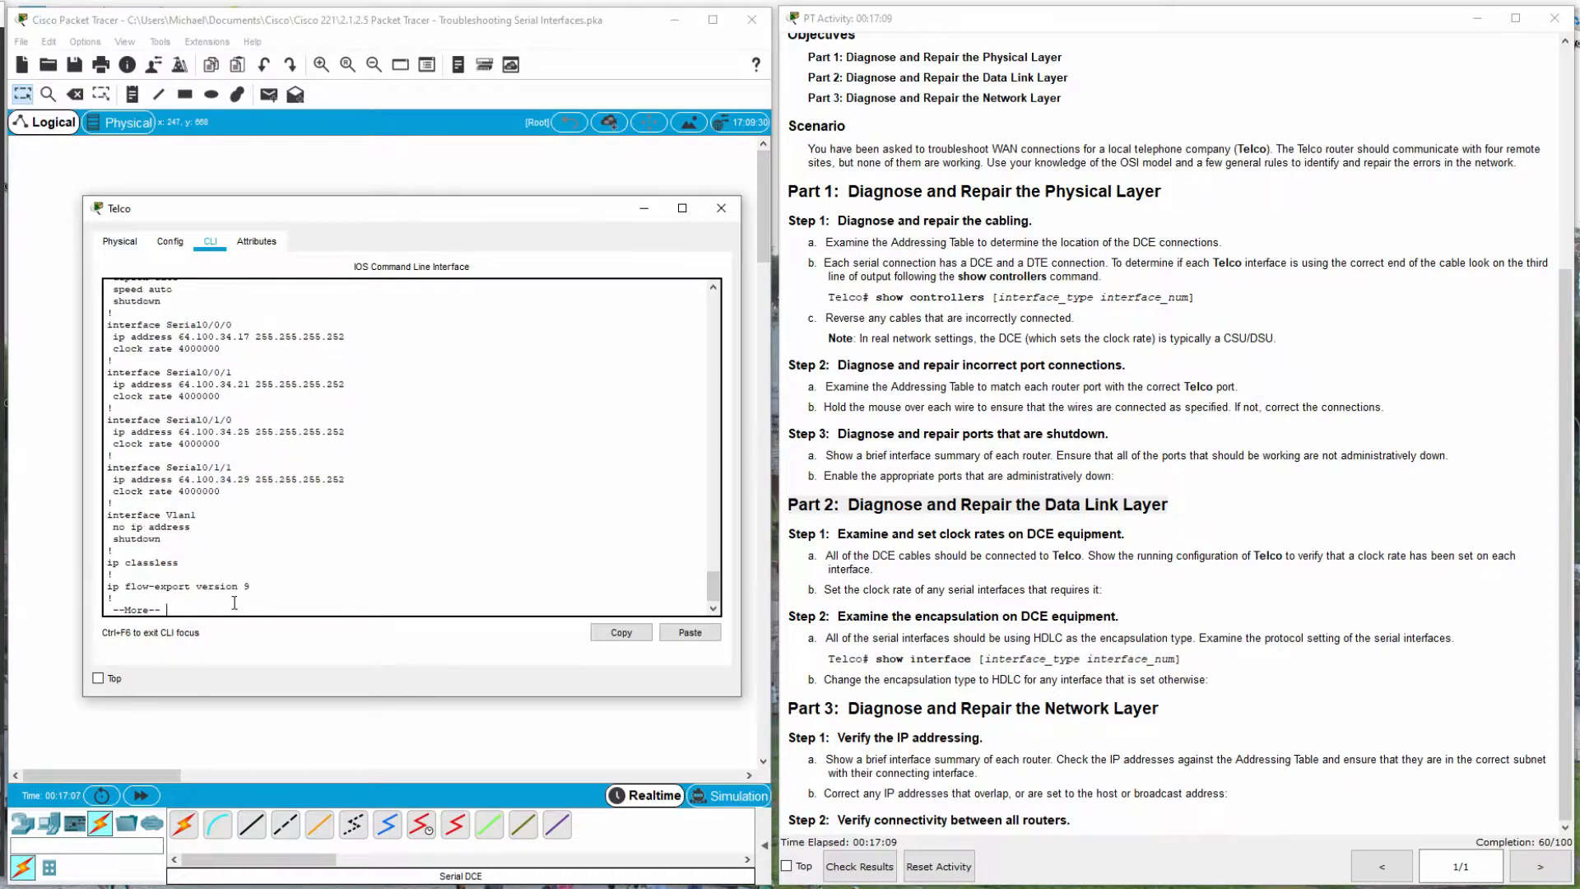
key(Return)
key(Return)
key(Return)
key(Return)
key(Return)
key(Return)
key(Return)
key(Return)
key(Return)
key(Return)
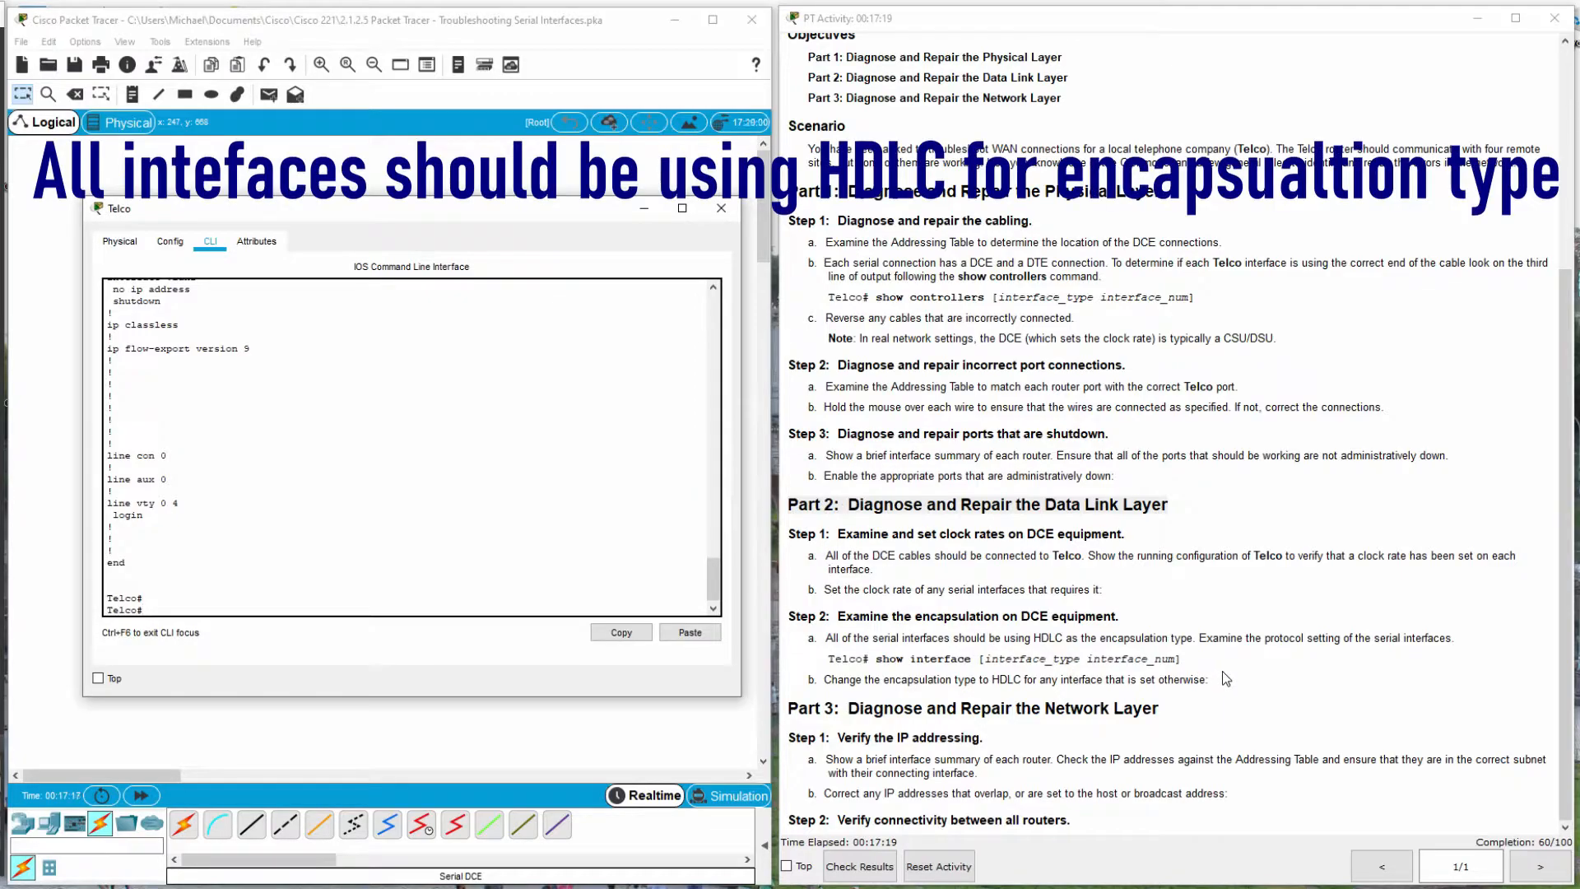
Read the HDLC encapsulation instructions, run show ip interface brief on Telco, and examine the serial interfaces' status and protocol.
drag(1209, 680, 818, 637)
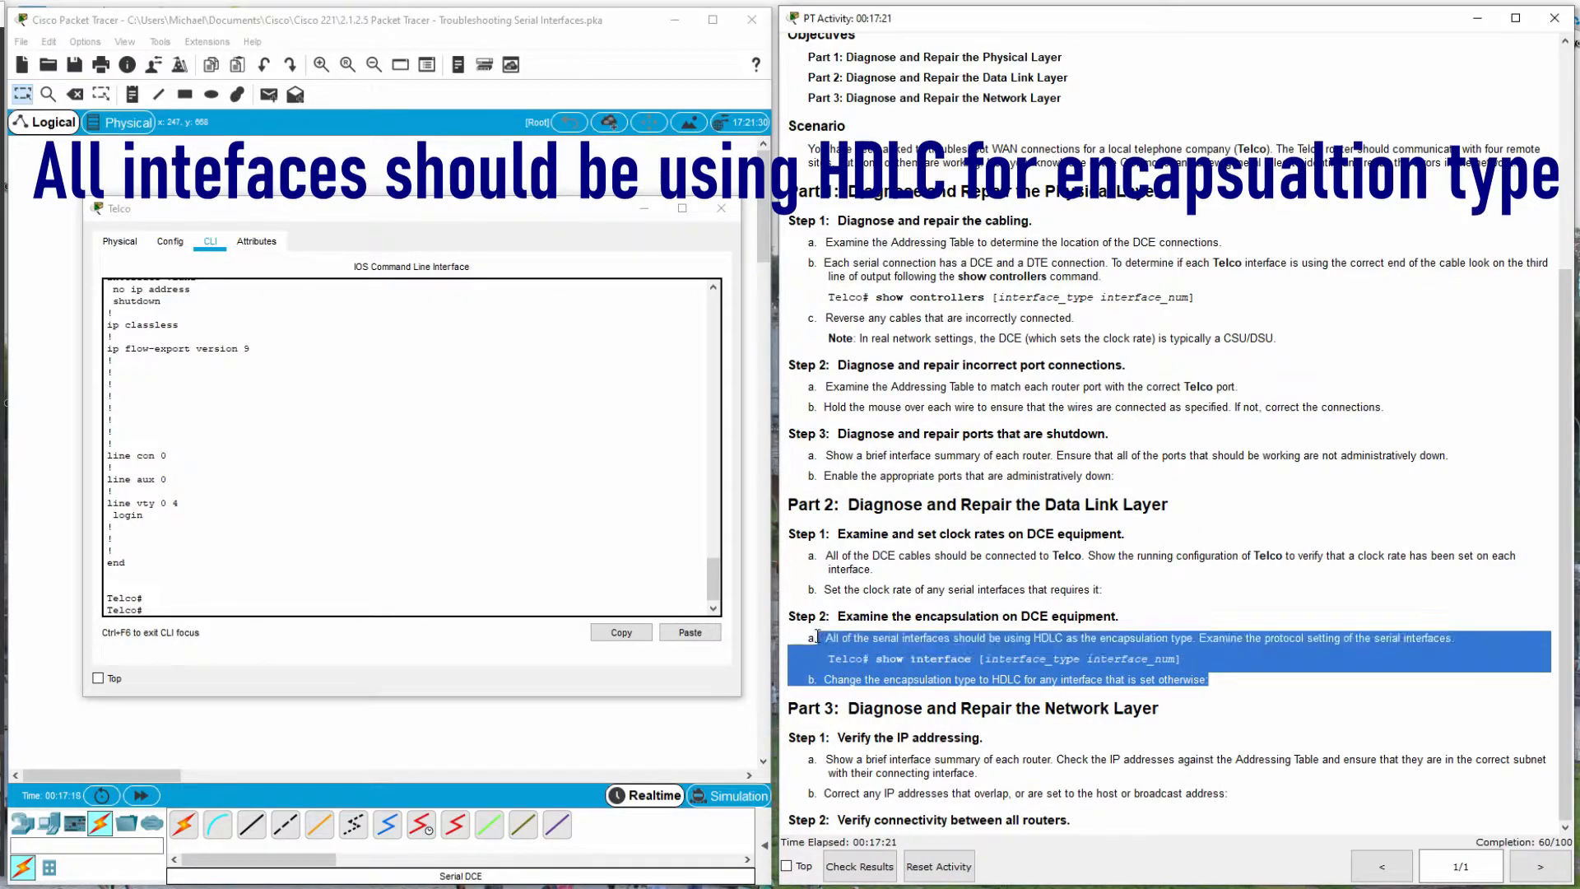
click(1259, 688)
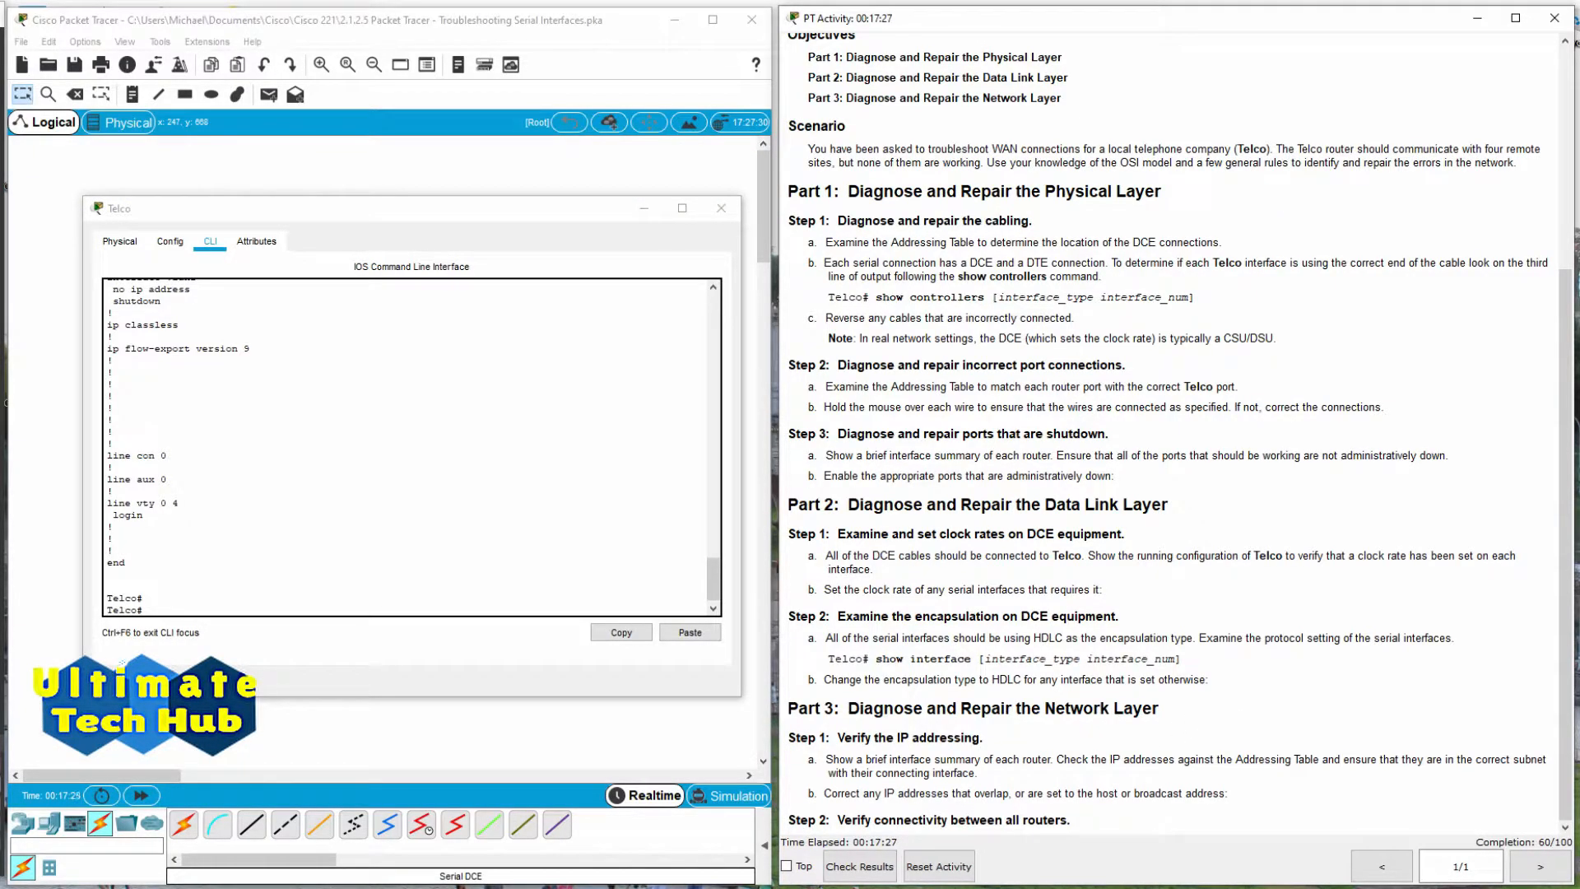
click(200, 612)
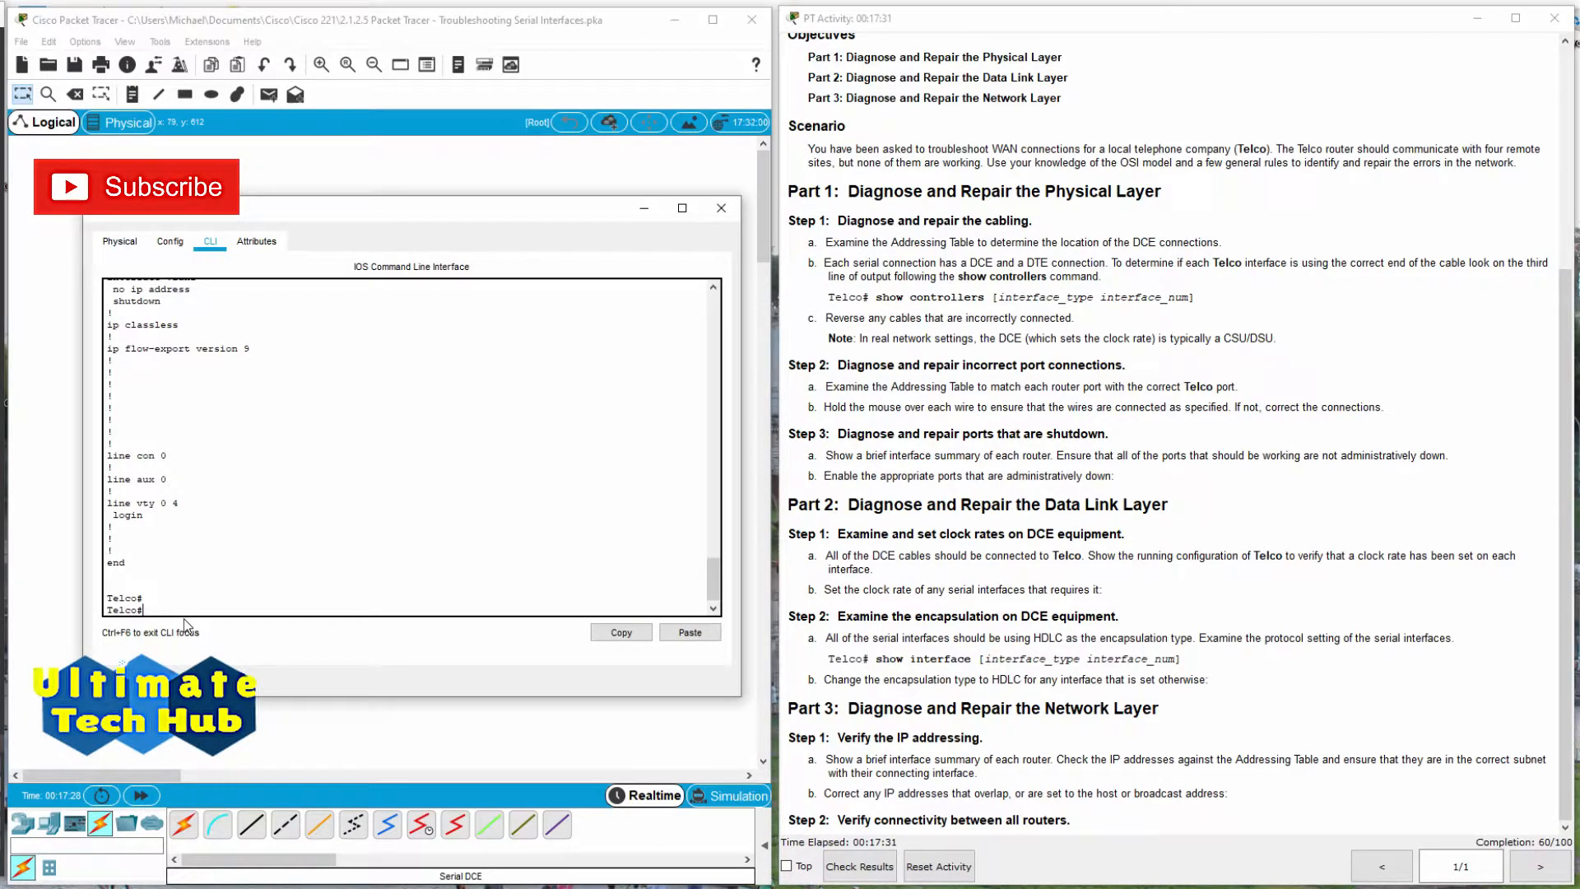
text(show ip interface brief)
key(Return)
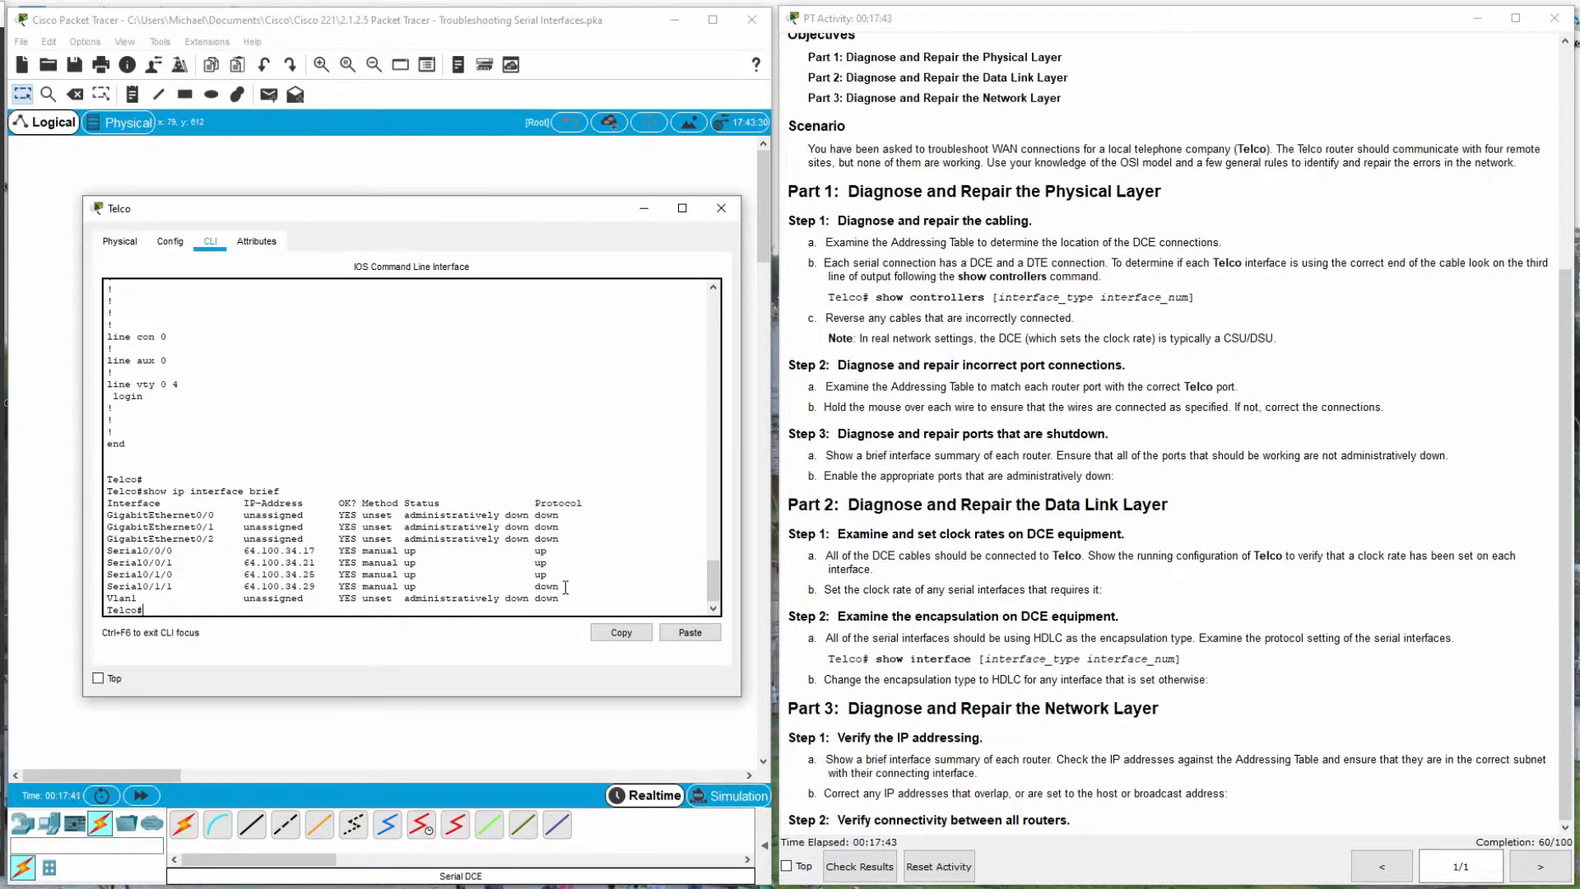
drag(566, 587, 108, 550)
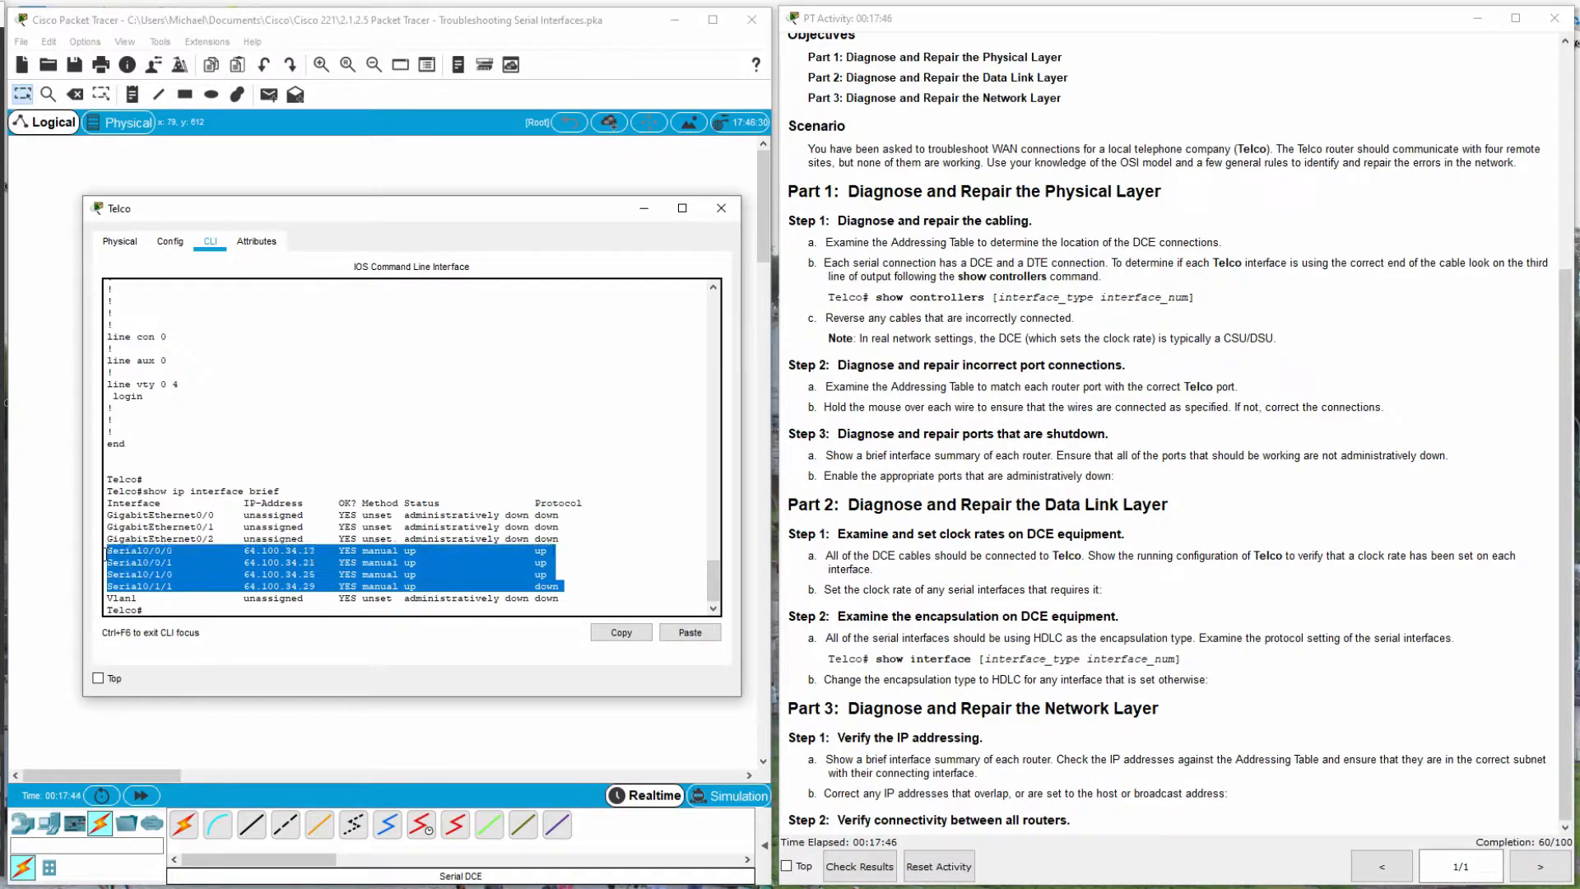
click(190, 609)
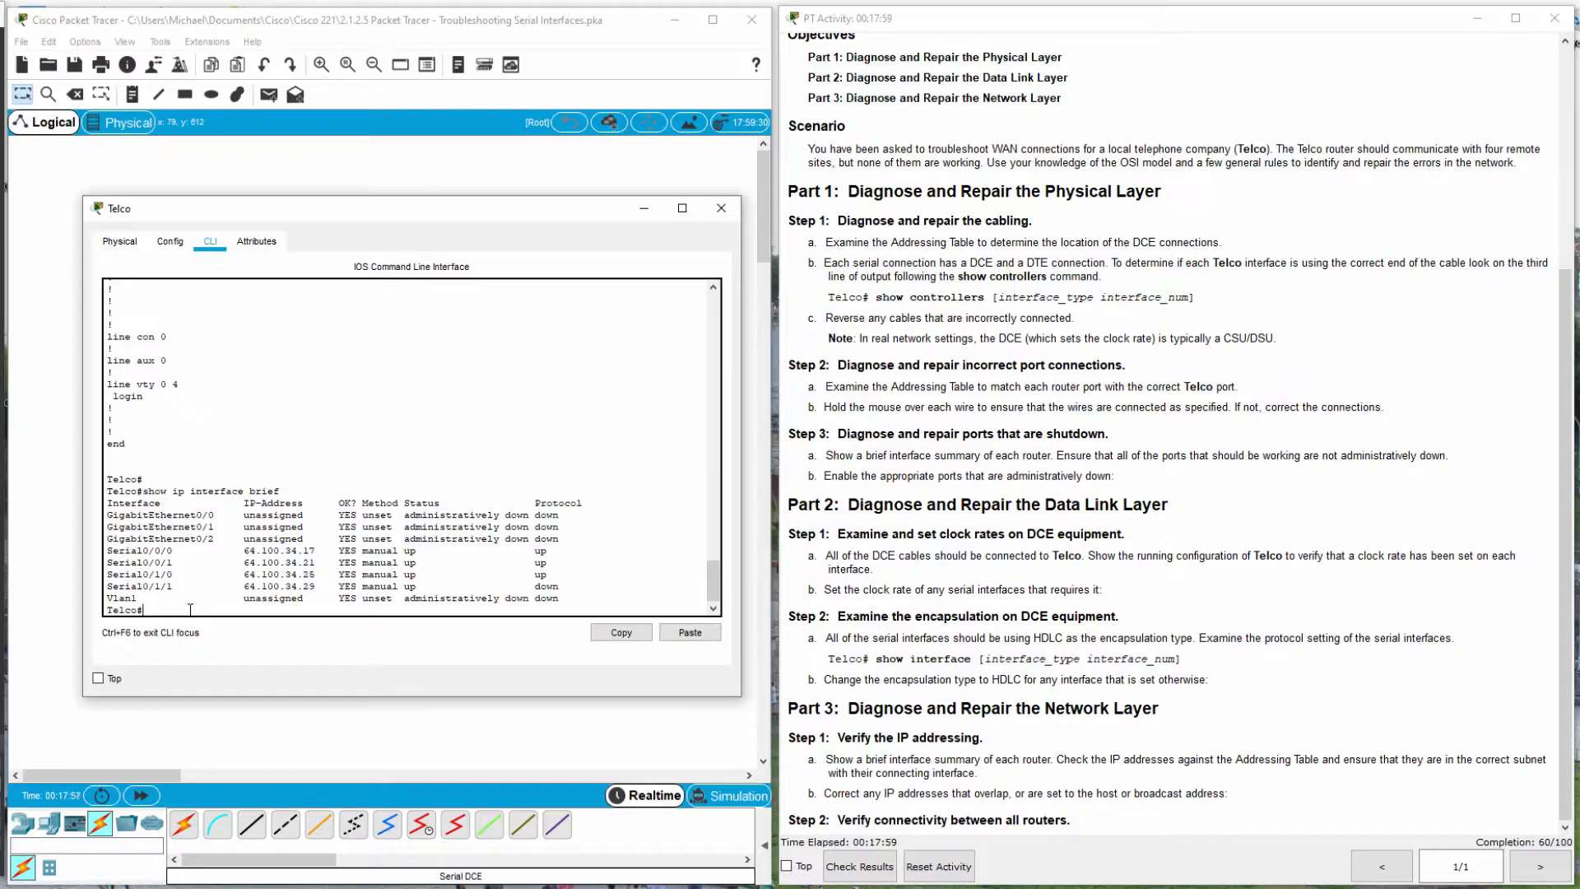
Inspect Telco's Serial0/1/1 protocol state and encapsulation with show interface s0/1/1.
drag(561, 586, 537, 588)
text(show interface s0/1/1)
key(Return)
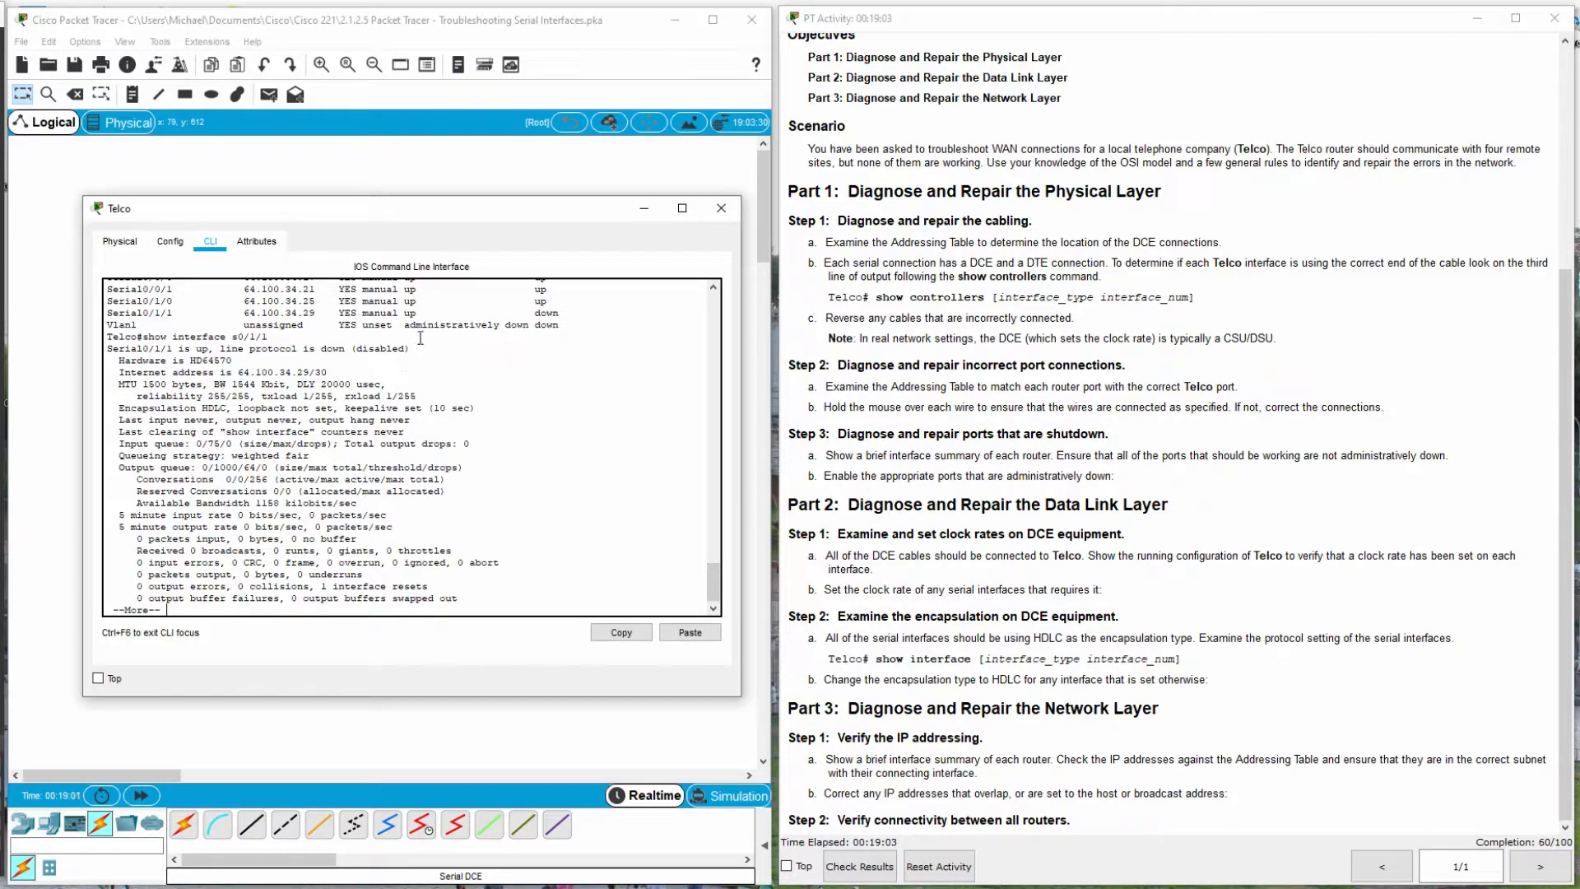
Move Telco's window off the topology, open R4's command line, and enter privileged mode with en.
drag(423, 213, 362, 313)
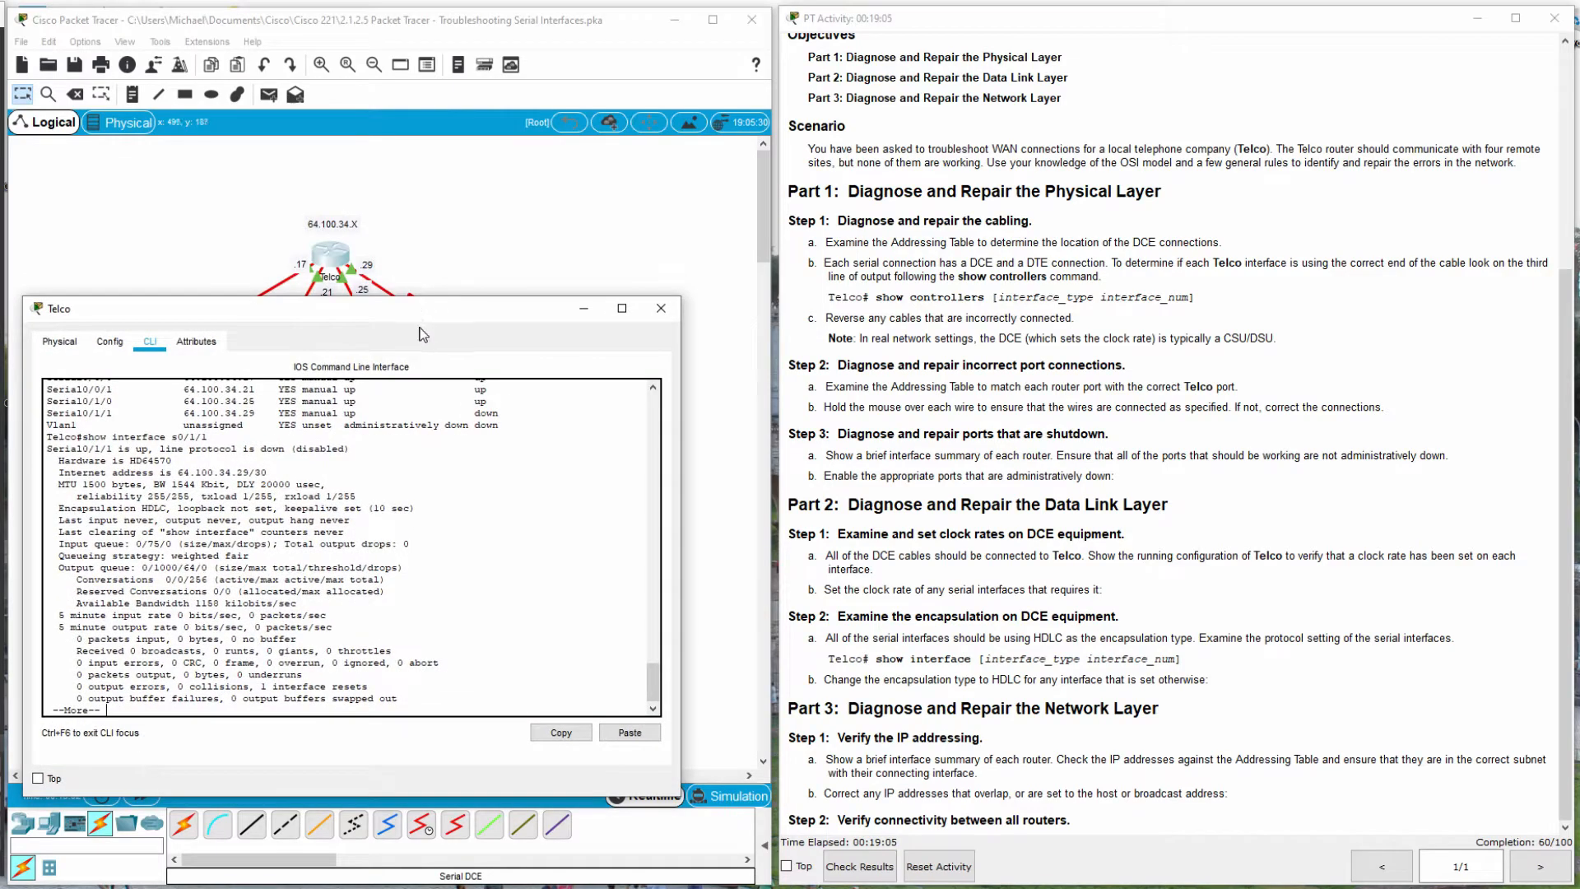
drag(483, 310, 472, 383)
click(482, 339)
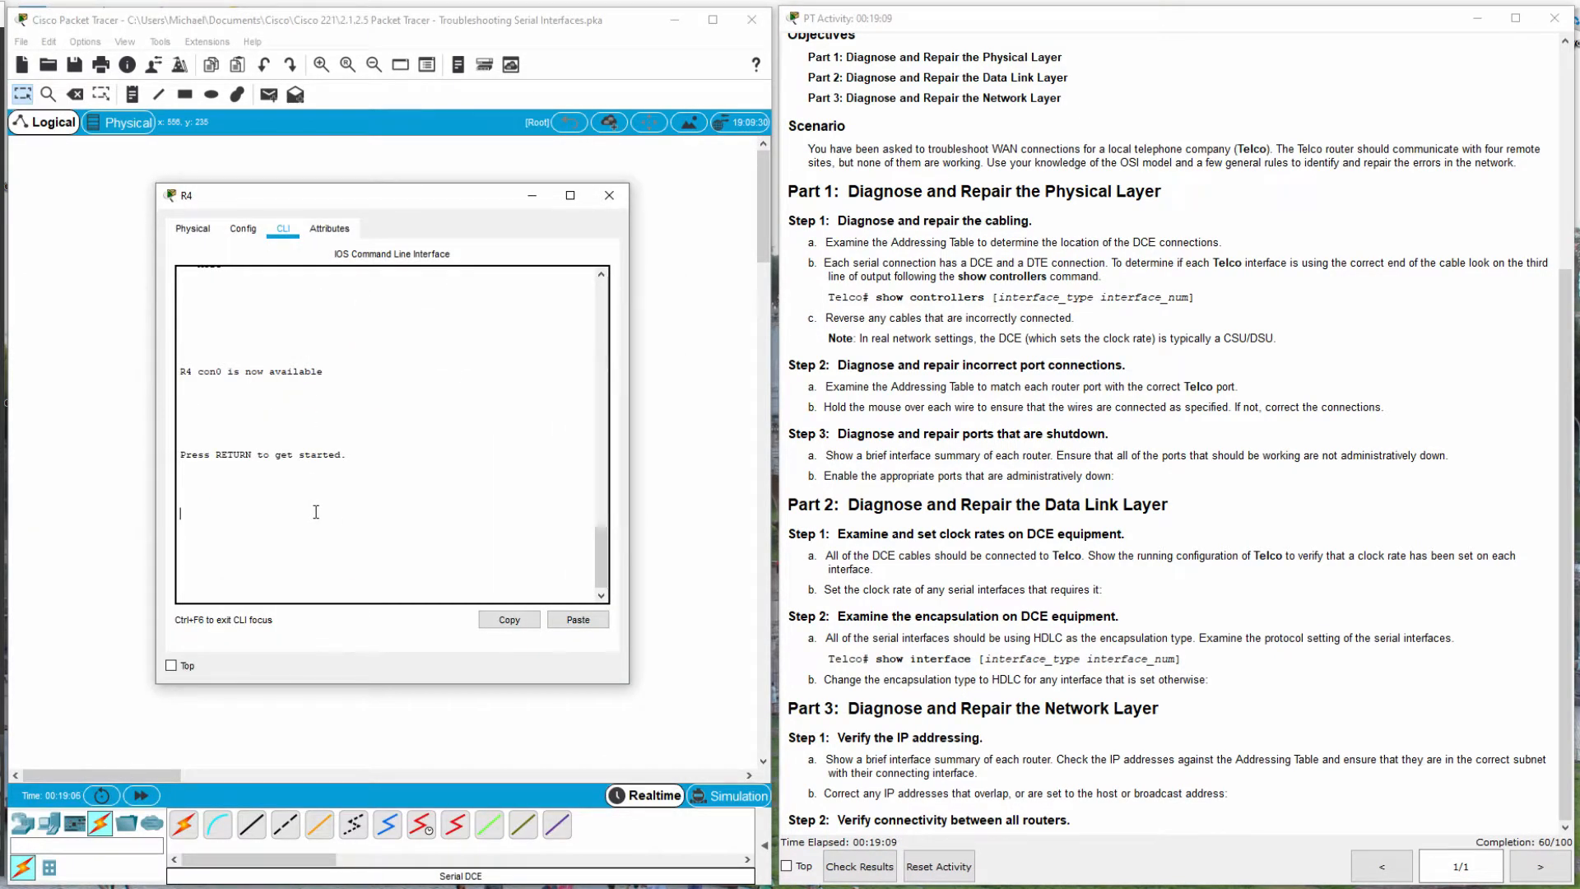
key(Return)
text(en)
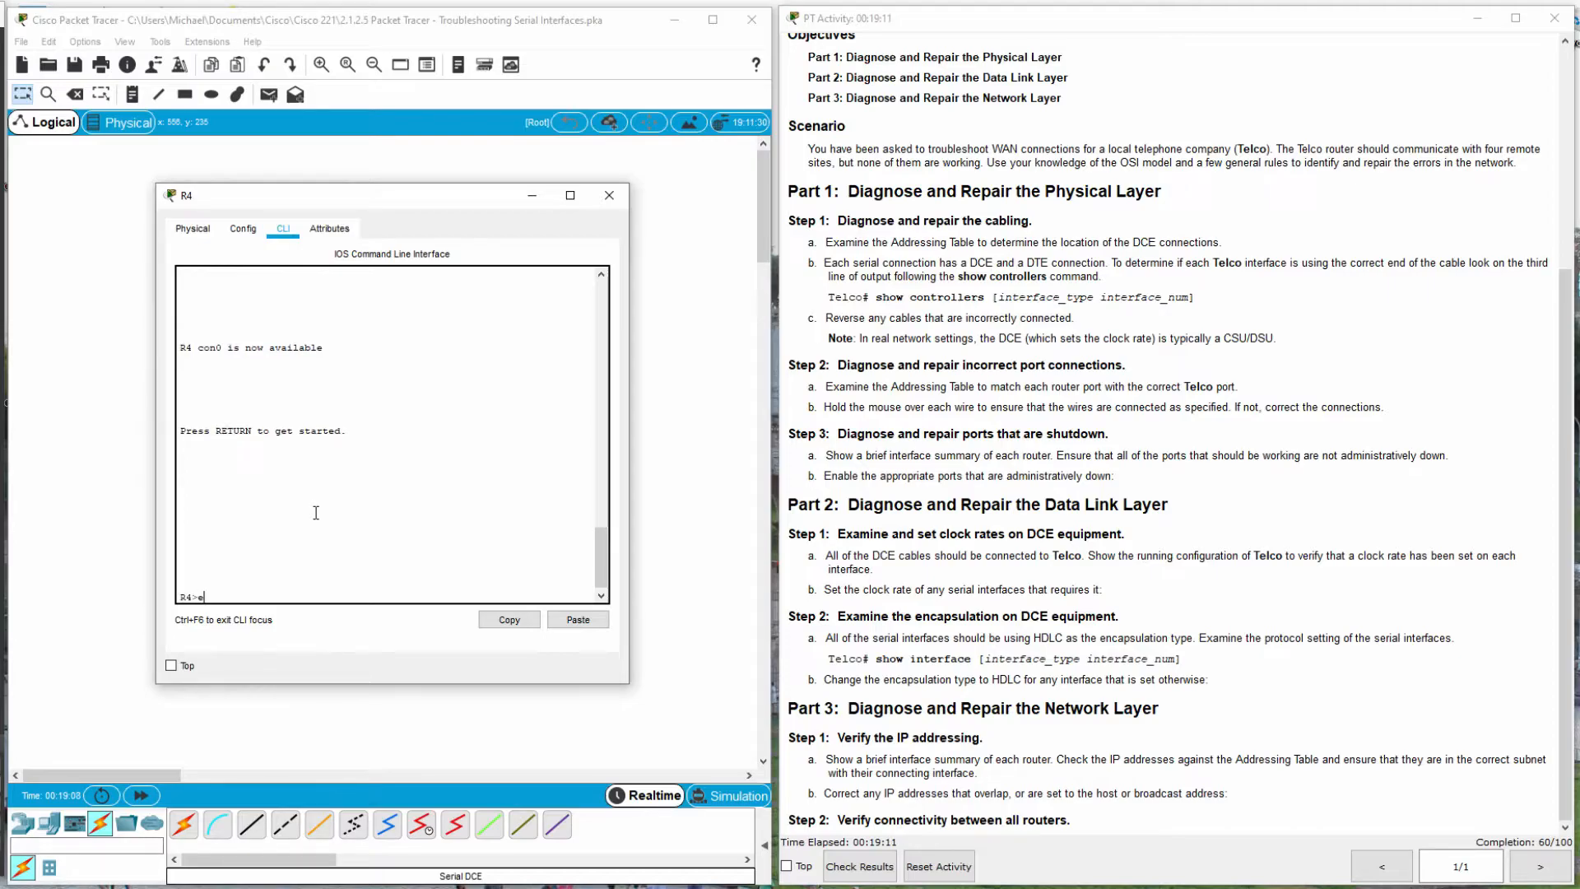
key(Return)
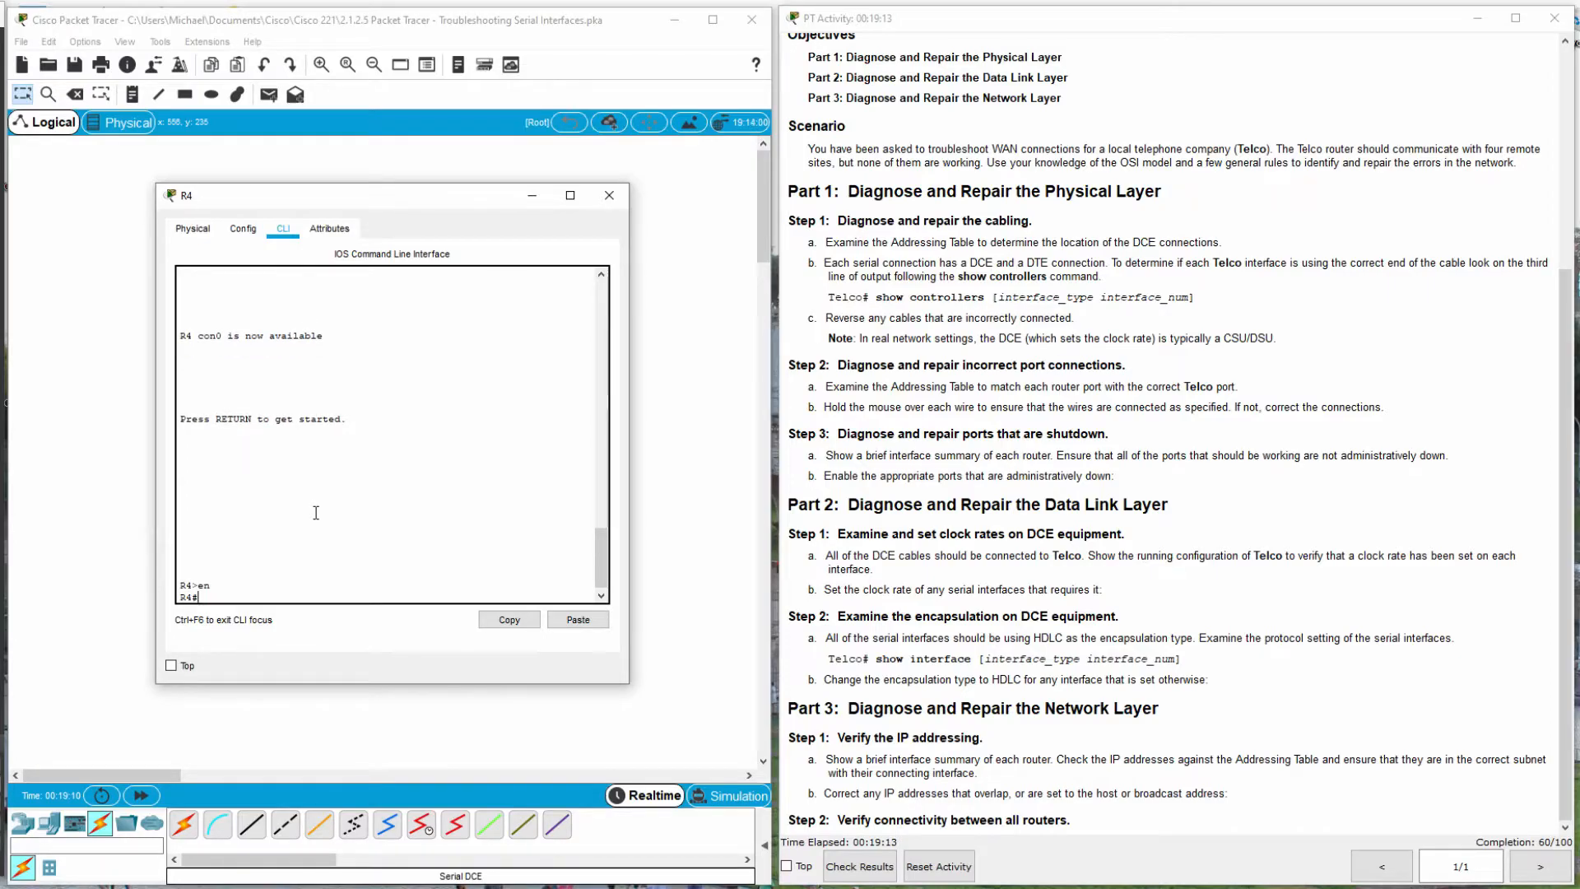
Run show interface s0/0/1 on R4, examine the encapsulation line, and page through the rest of the output.
text(show interface s0/0/1)
key(Return)
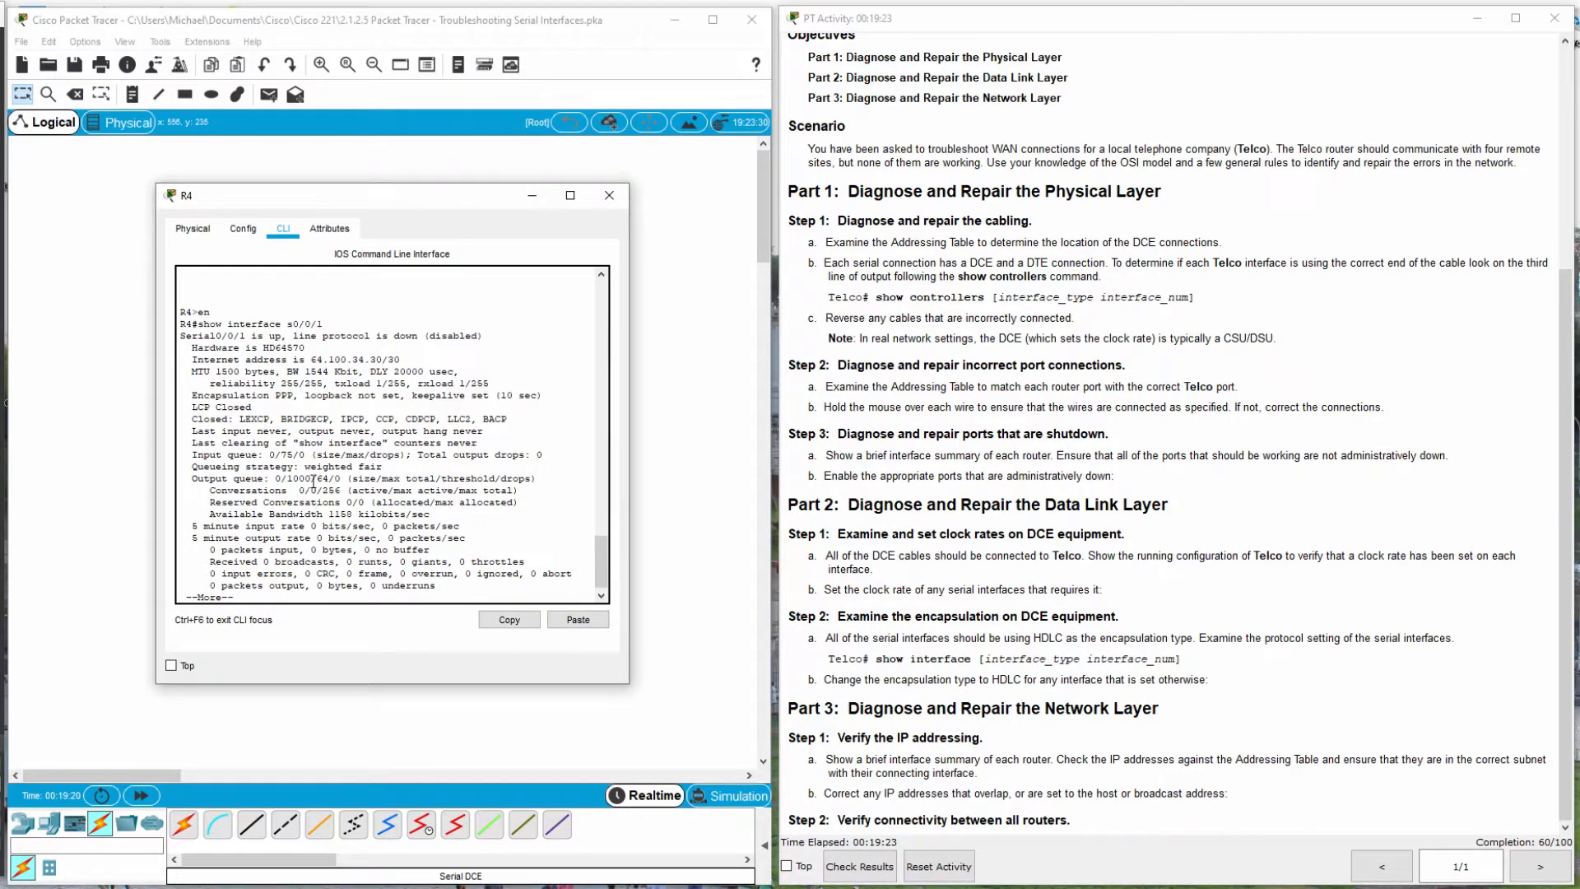
drag(294, 395, 186, 396)
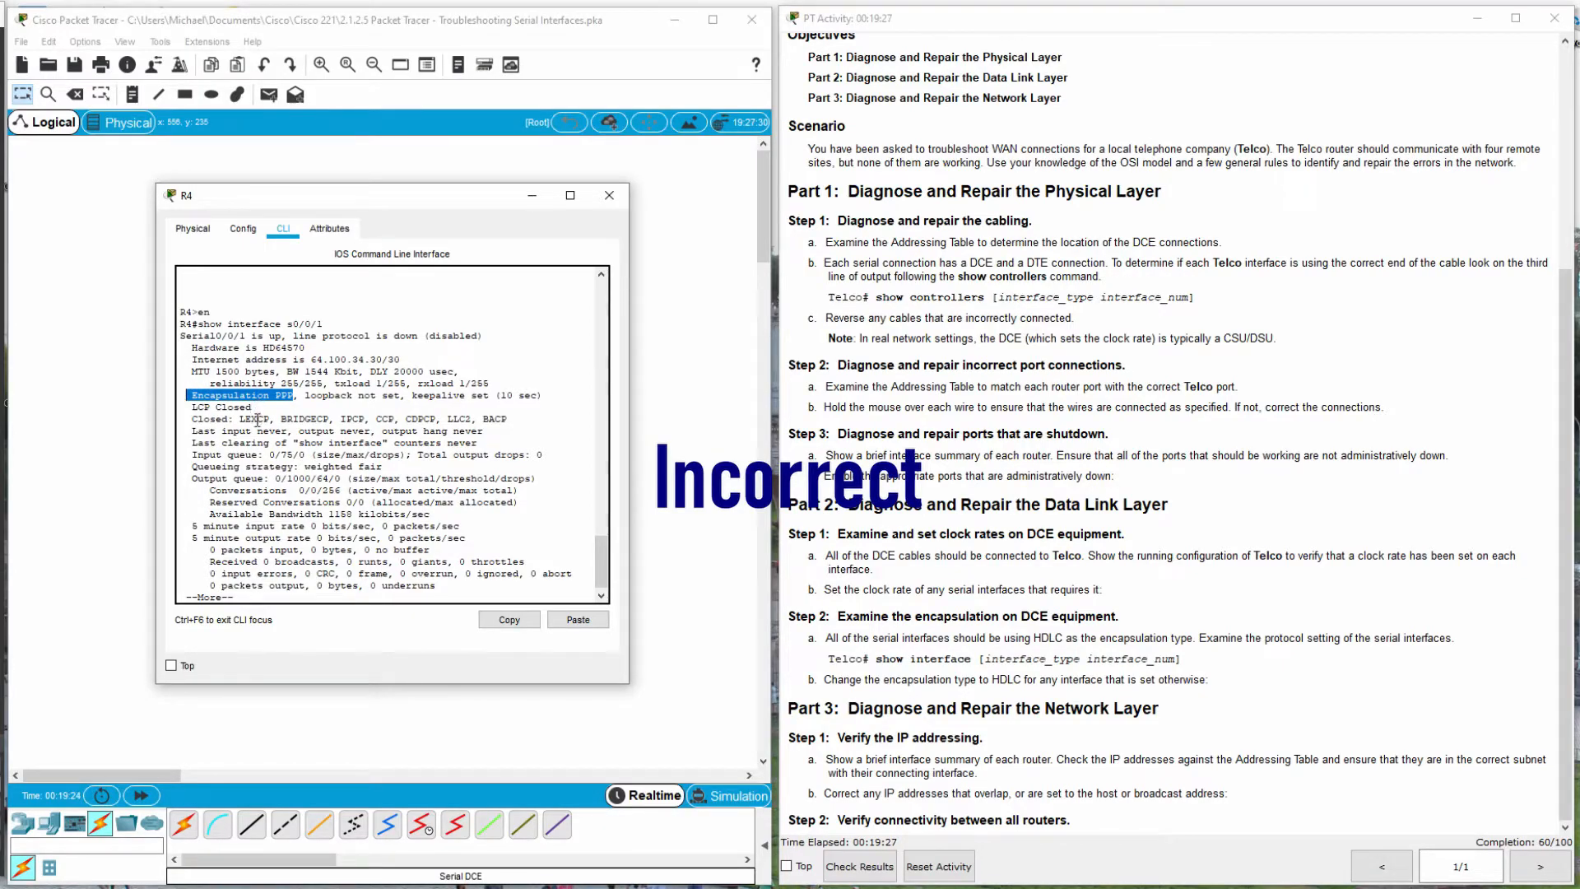
click(305, 594)
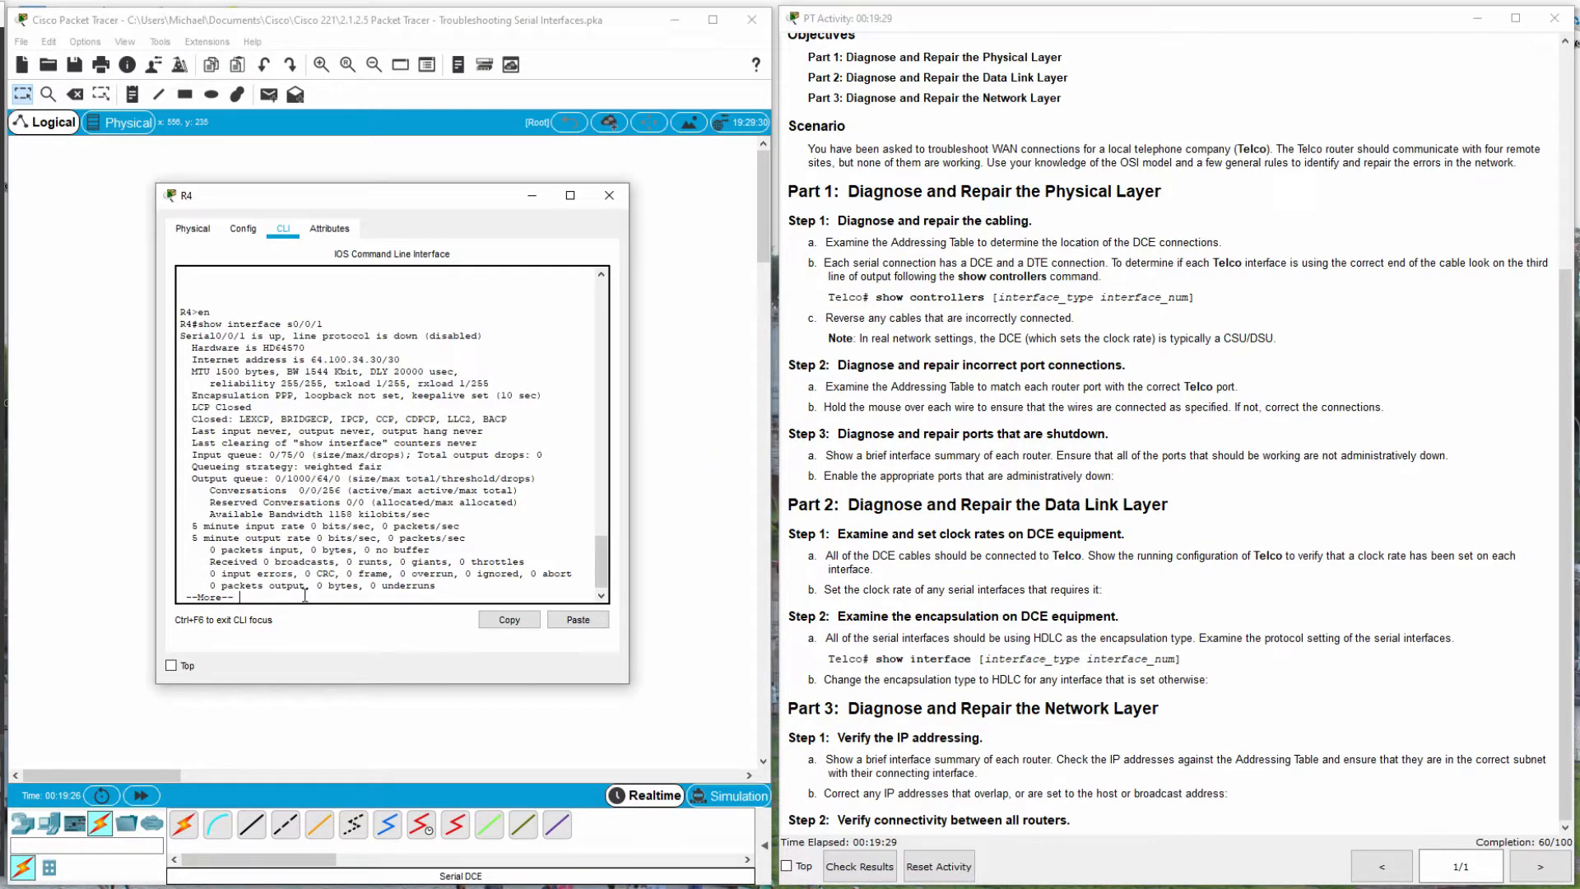
key(Return)
key(Return)
key(Return)
key(Return)
key(Return)
key(Return)
key(Return)
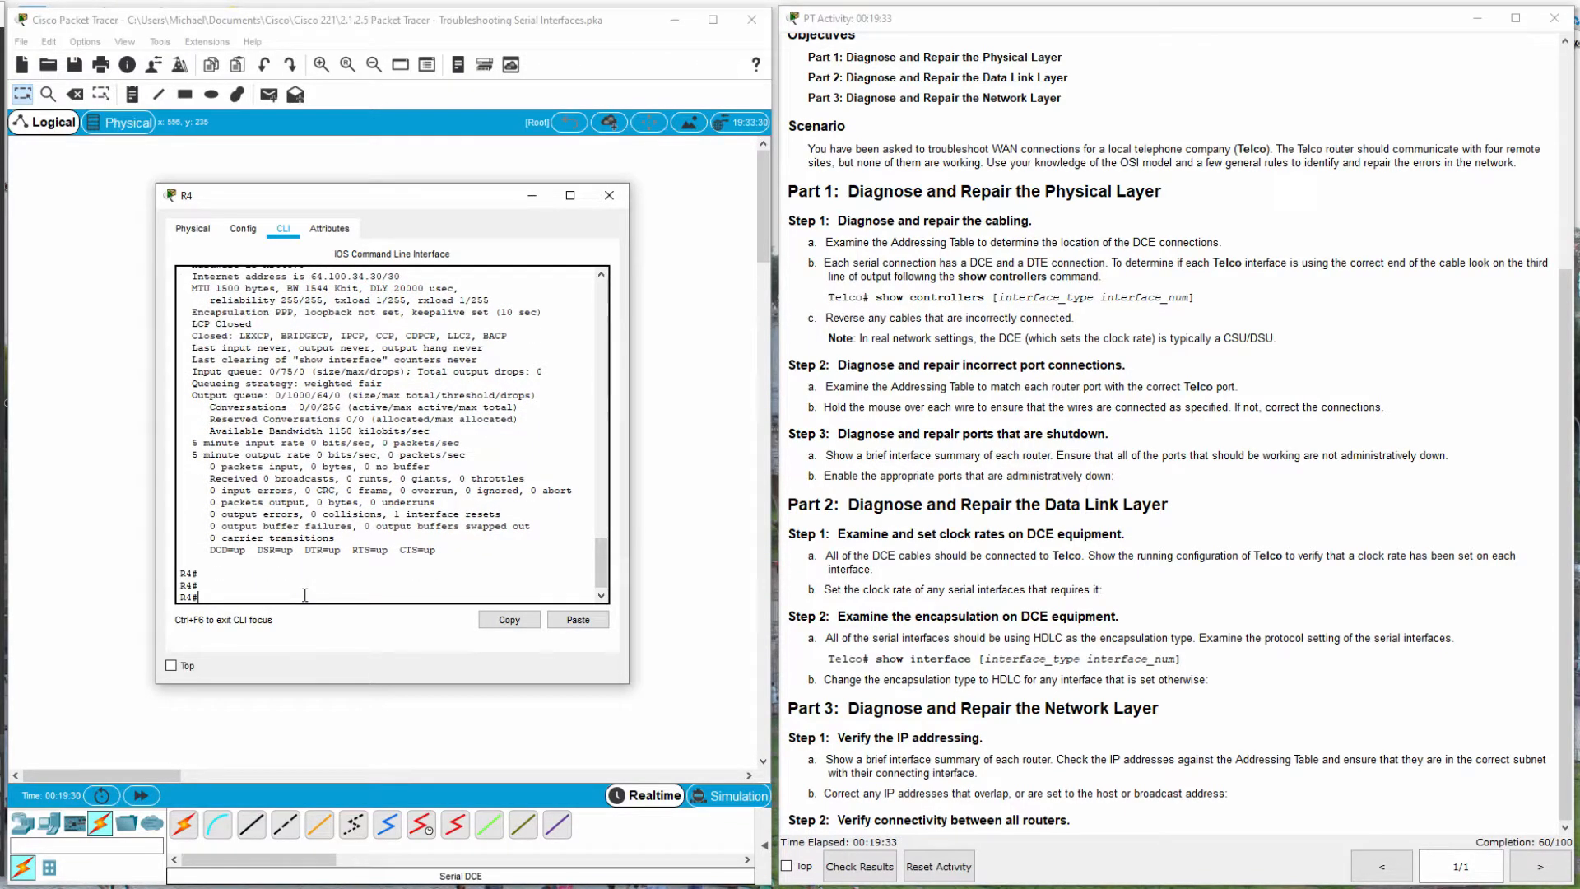
Enter interface configuration mode for Serial0/0/1 on R4 with config t and int s0/0/1.
text(config t)
key(Return)
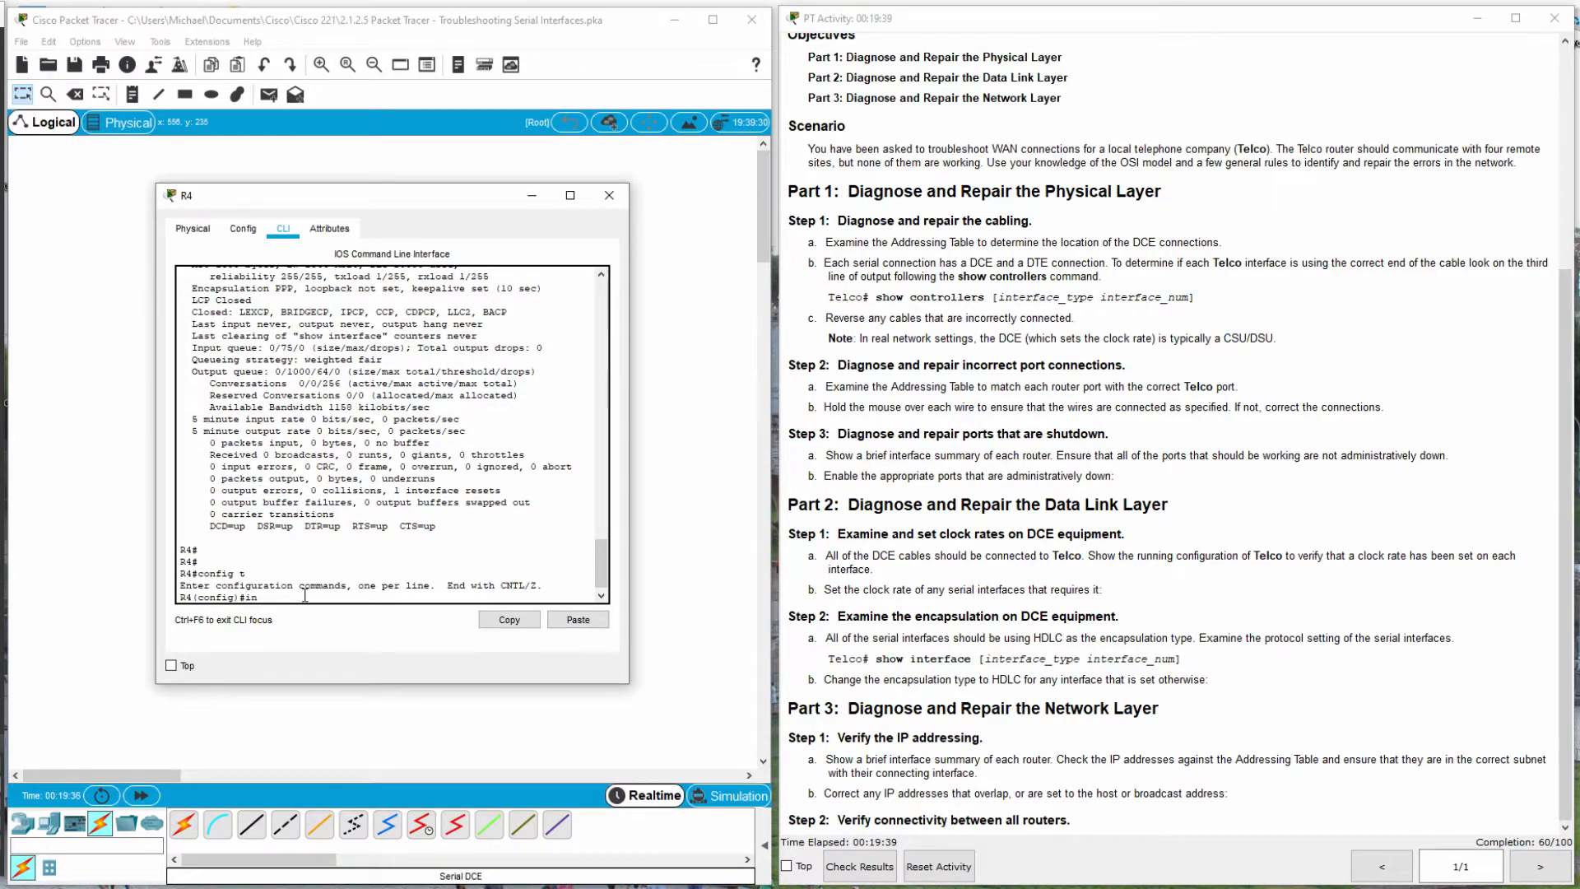
text(int s0/0/1)
key(Return)
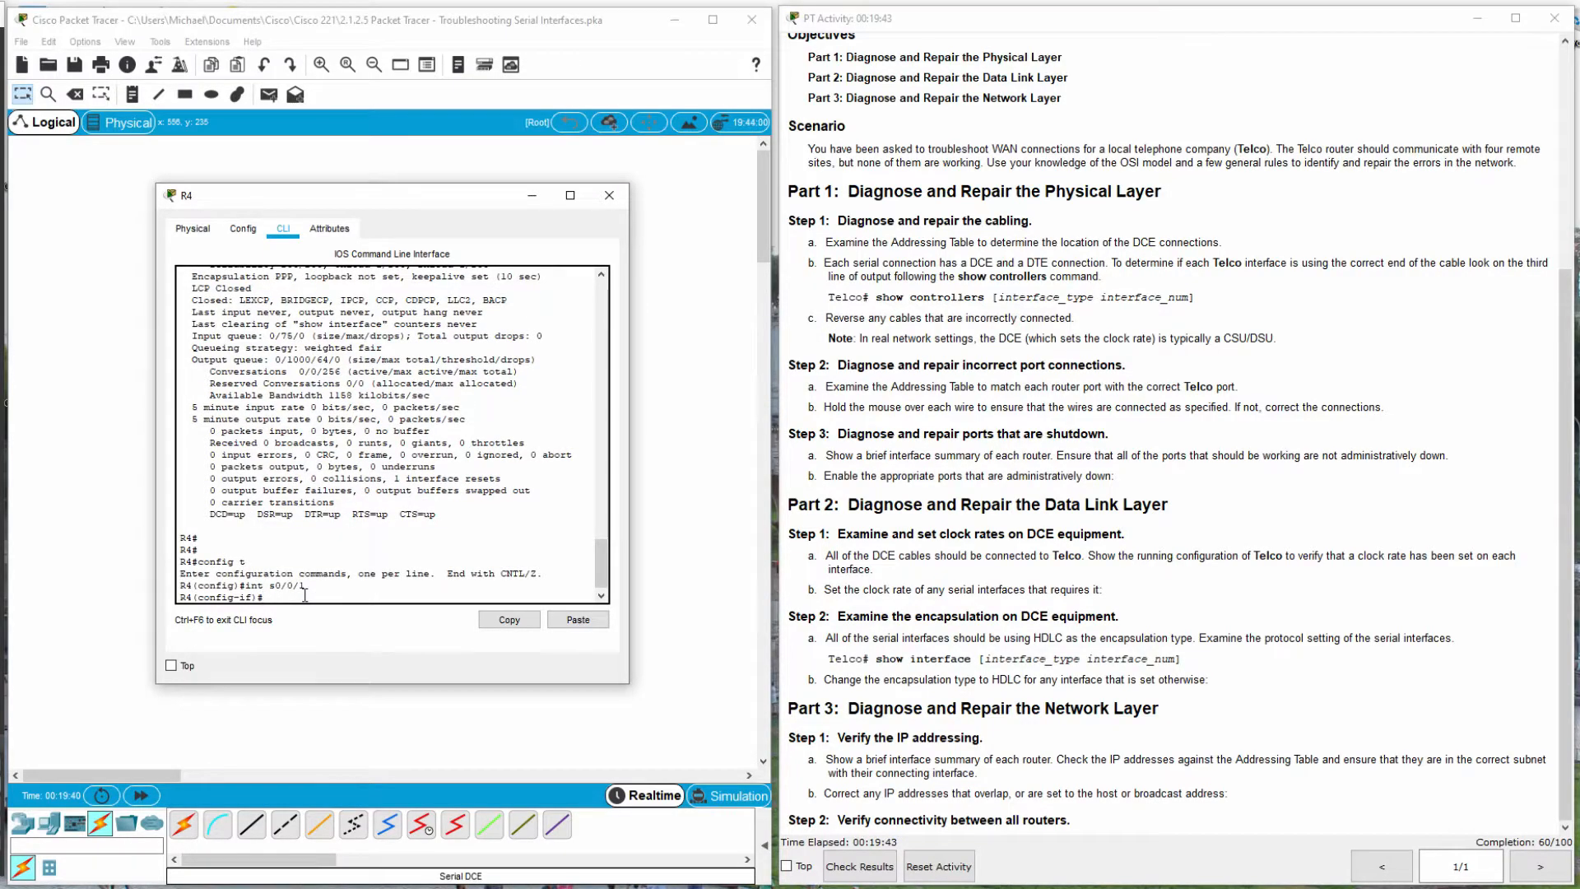
Try to set the encapsulation of R4's Serial0/0/1 to HDLC.
text(encapsulation hdlc)
click(151, 647)
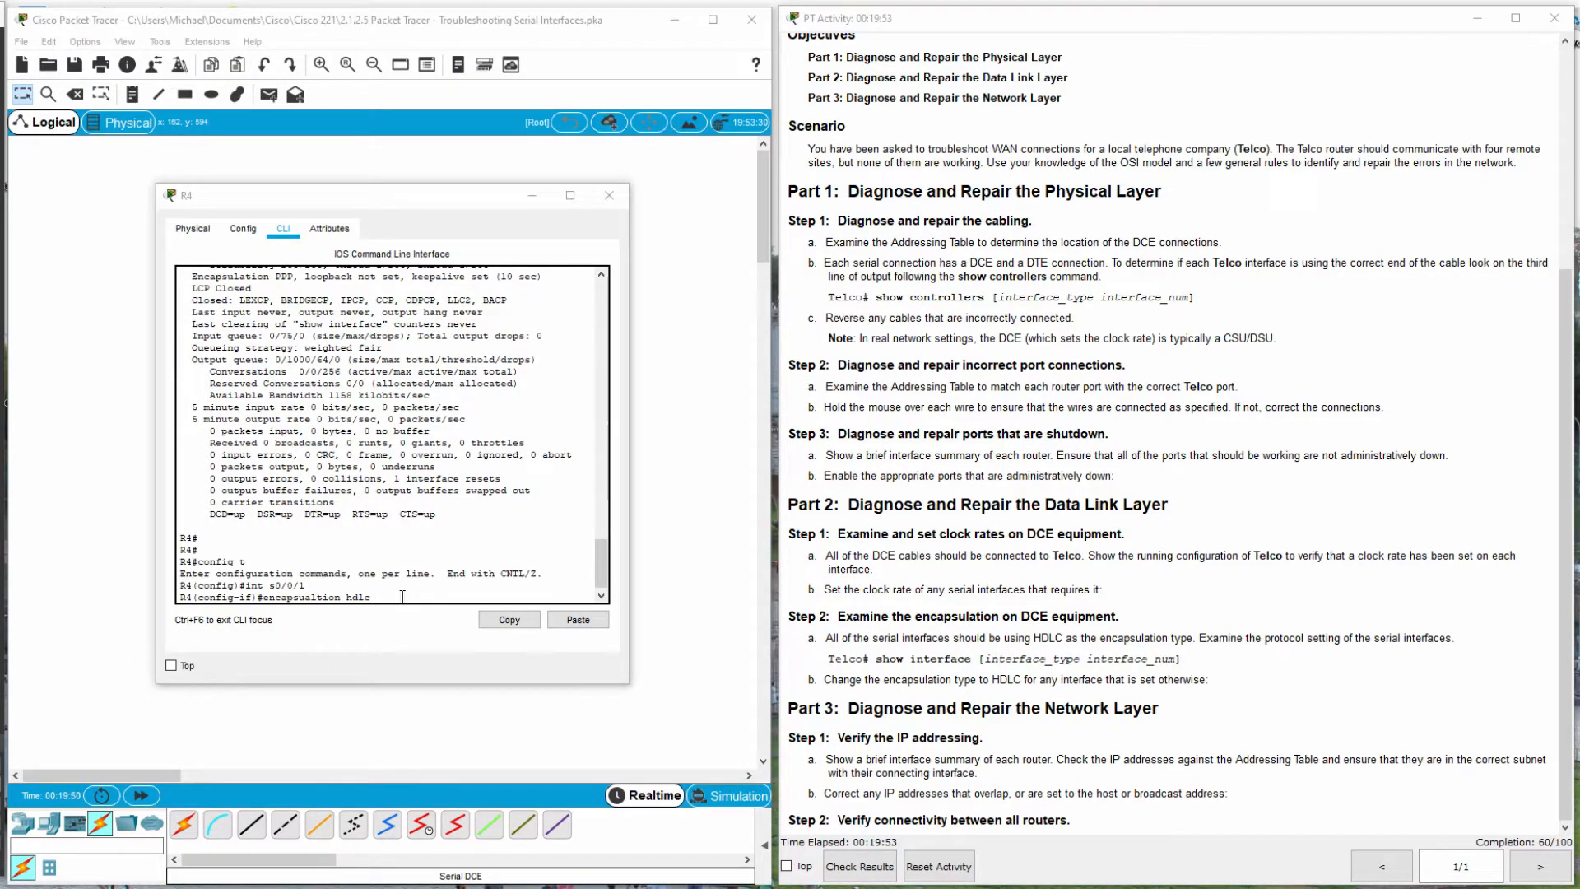
click(316, 597)
key(BackSpace)
key(BackSpace)
key(BackSpace)
key(BackSpace)
key(BackSpace)
key(BackSpace)
key(BackSpace)
key(BackSpace)
key(BackSpace)
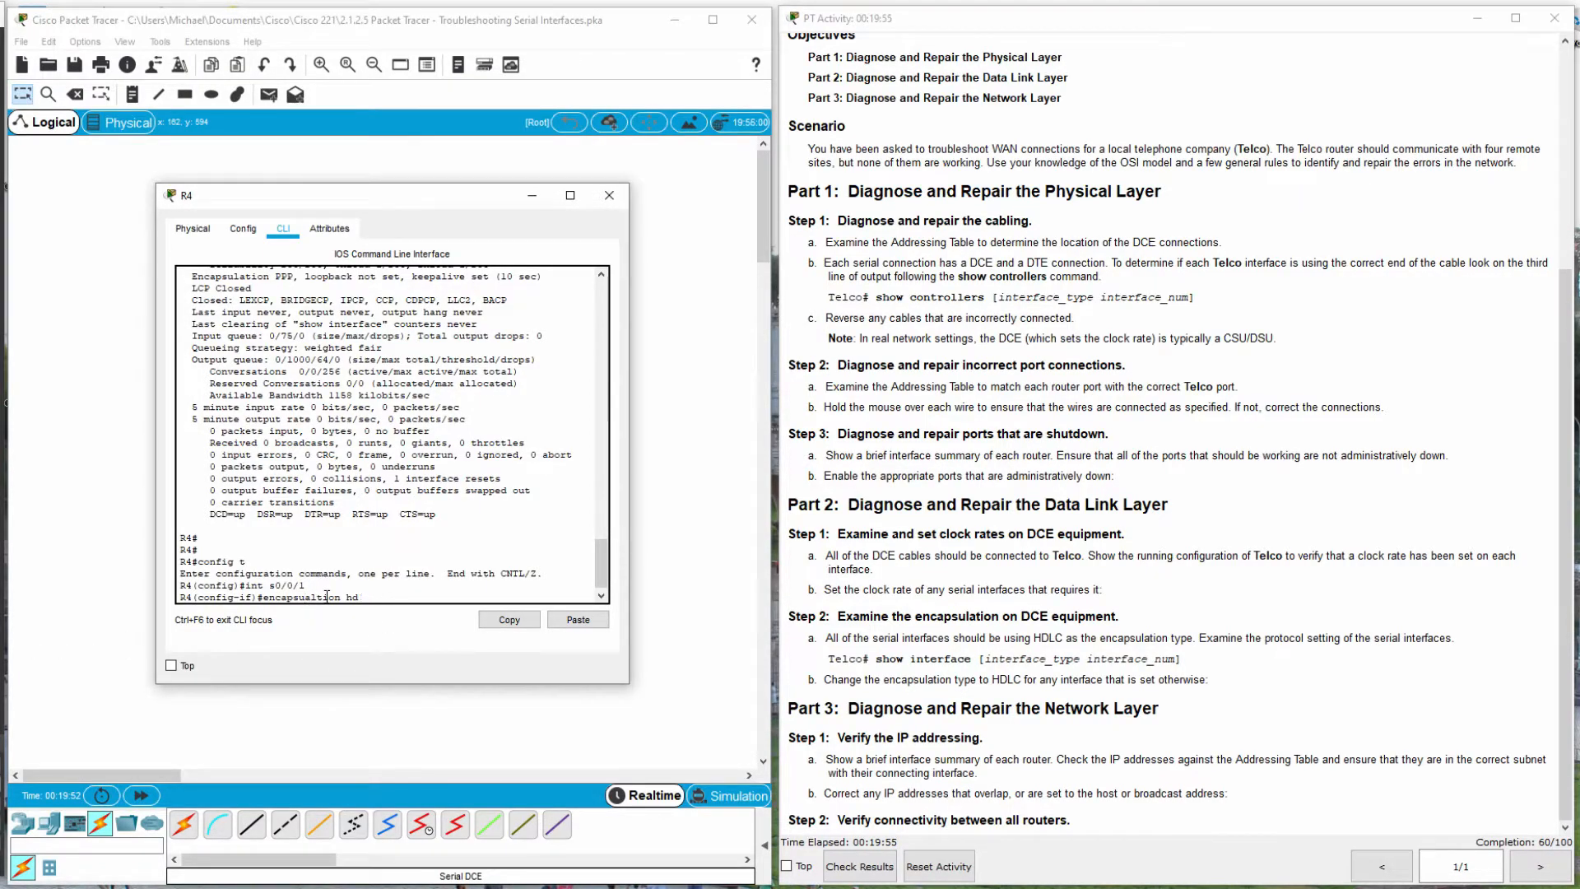
key(BackSpace)
key(BackSpace)
key(BackSpace)
text(u)
key(BackSpace)
text(ualtion hdlc)
key(Return)
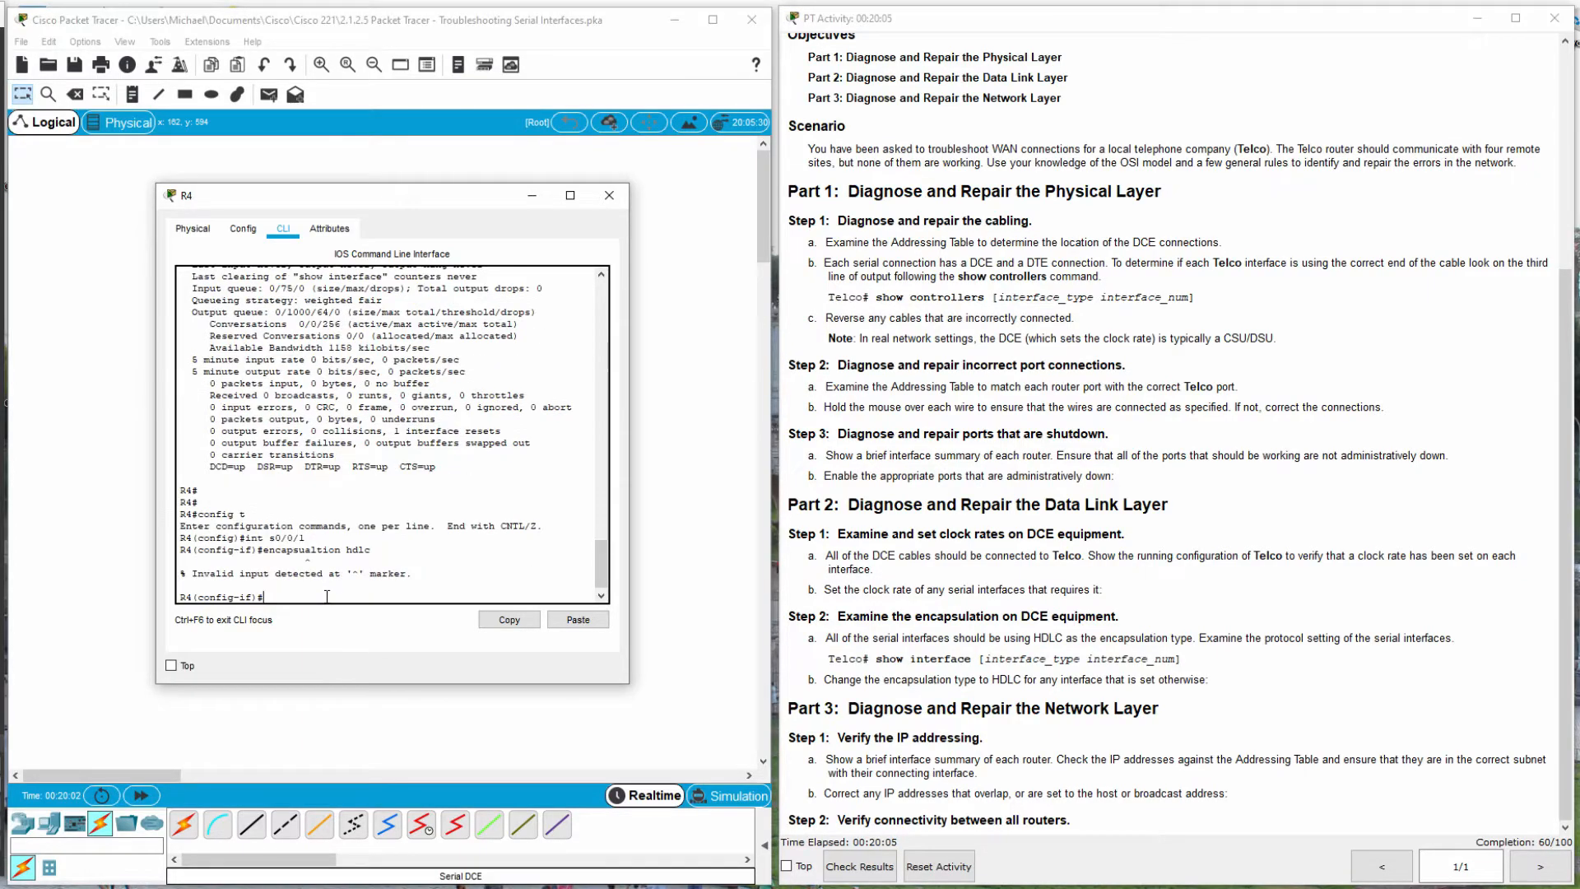
Recall the encapsulation command on R4, correct its spelling to encapsulation hdlc, and run it for Serial0/0/1.
key(Up)
key(Left)
key(Left)
key(Left)
key(Left)
key(Left)
key(Left)
key(Left)
key(Left)
key(Left)
key(Left)
key(Delete)
key(BackSpace)
text(la)
key(Return)
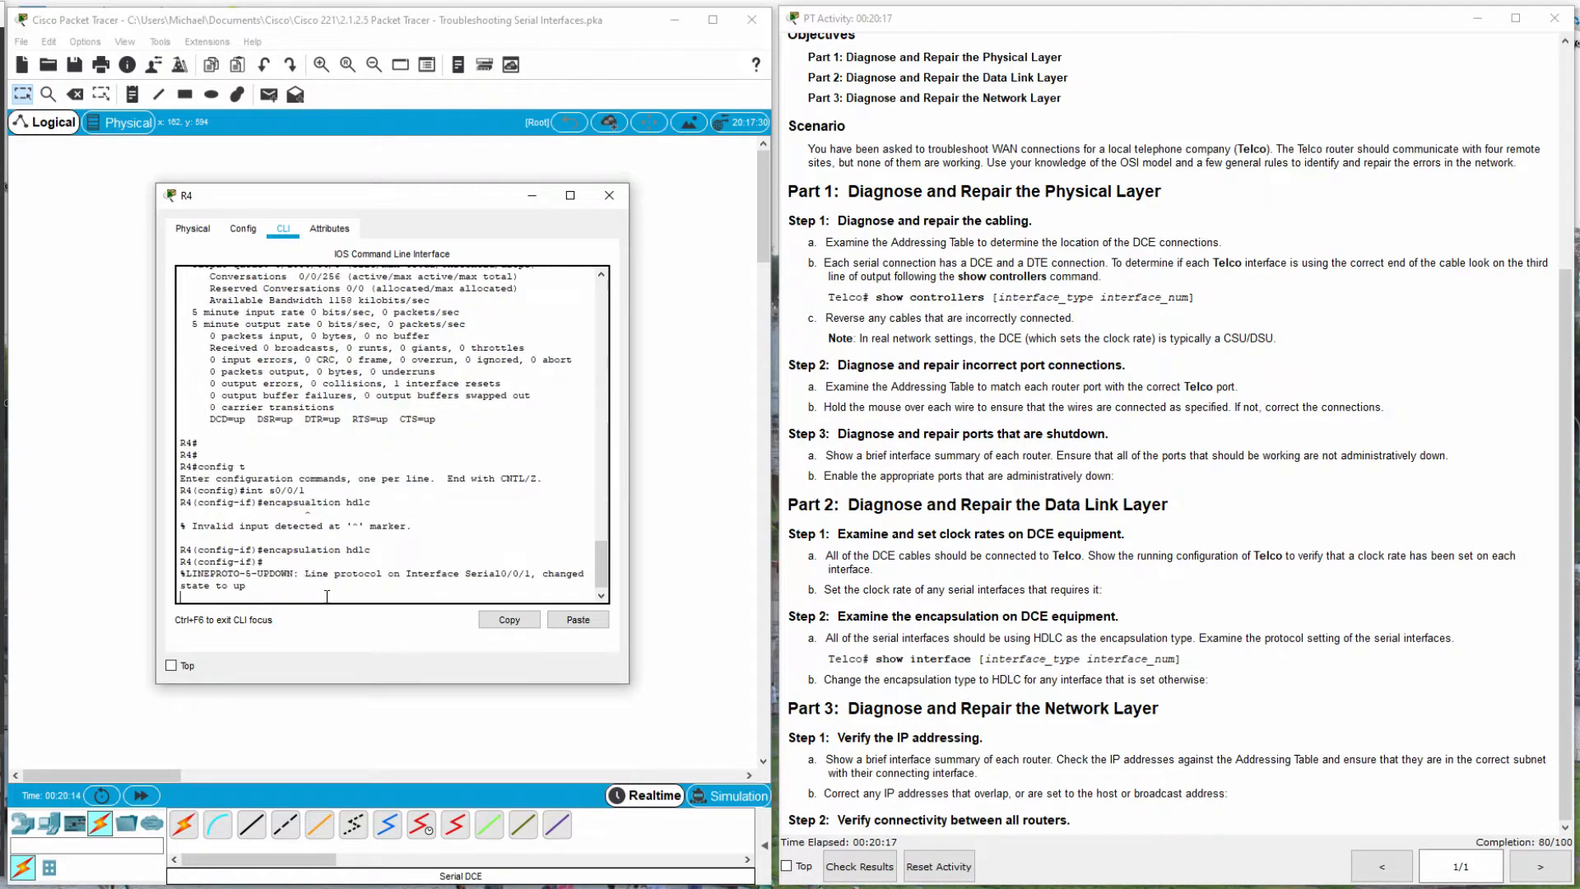
Return to Telco's CLI, finish paging the s0/1/1 output, and run show ip interface brief.
key(Return)
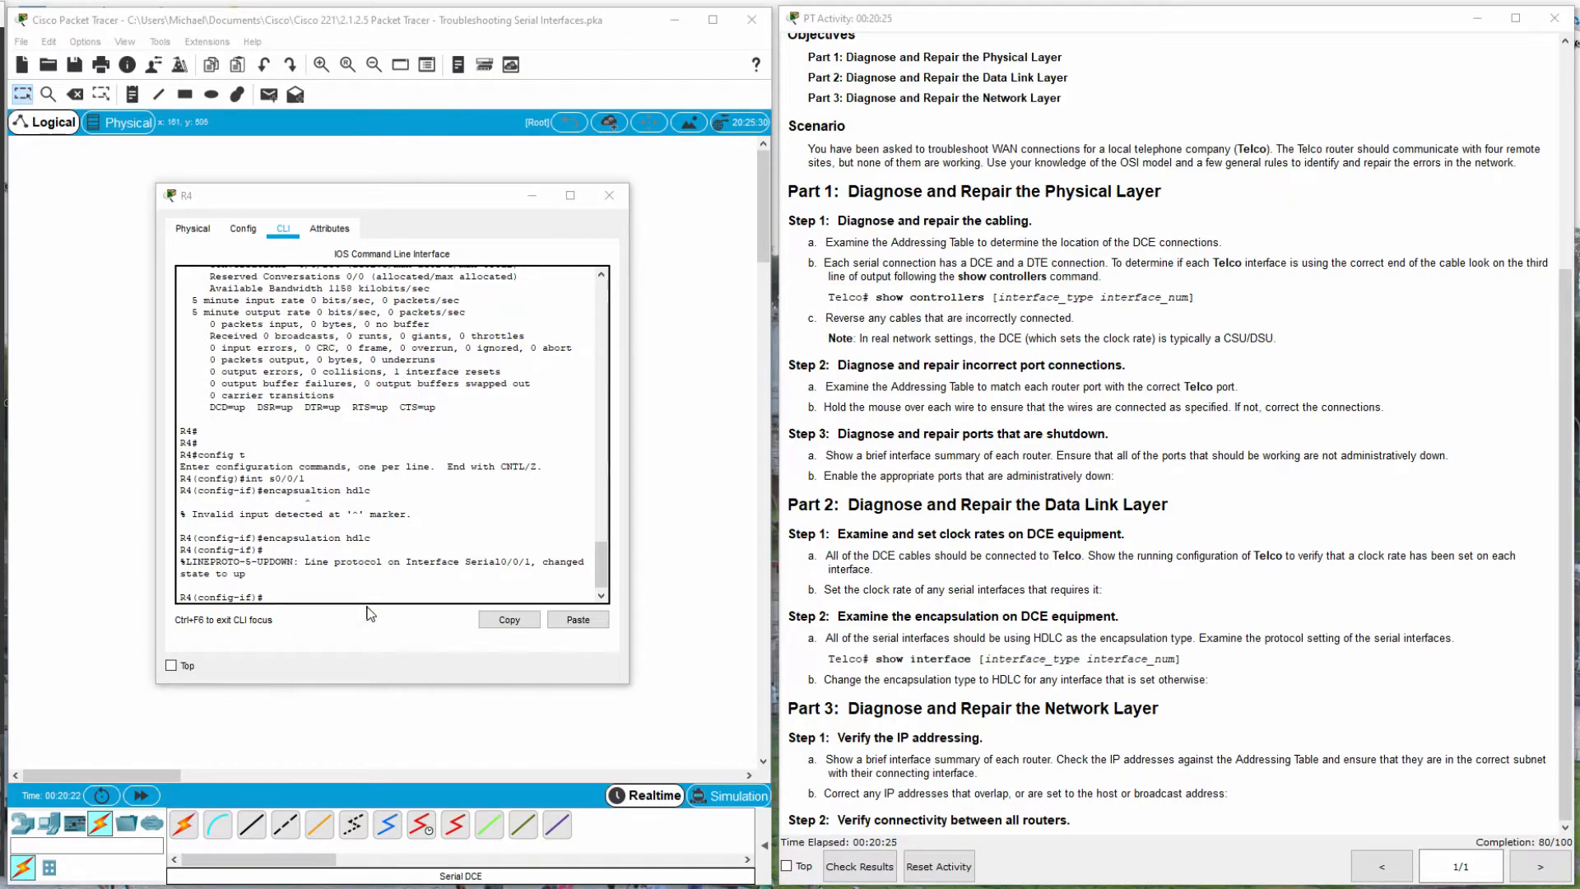
drag(354, 195, 341, 283)
click(325, 258)
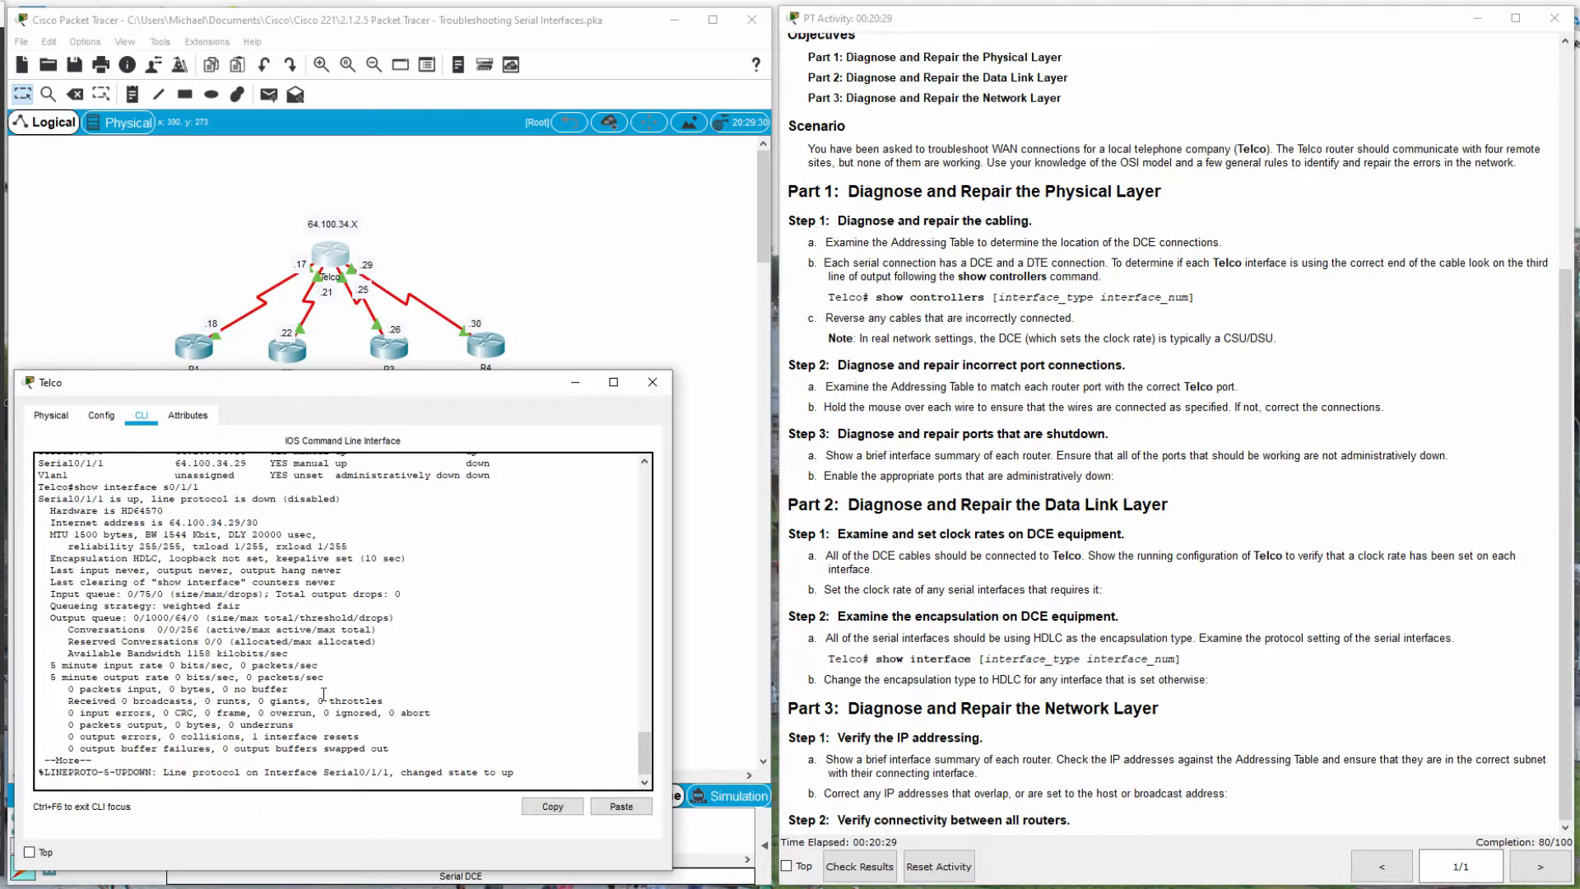
key(space)
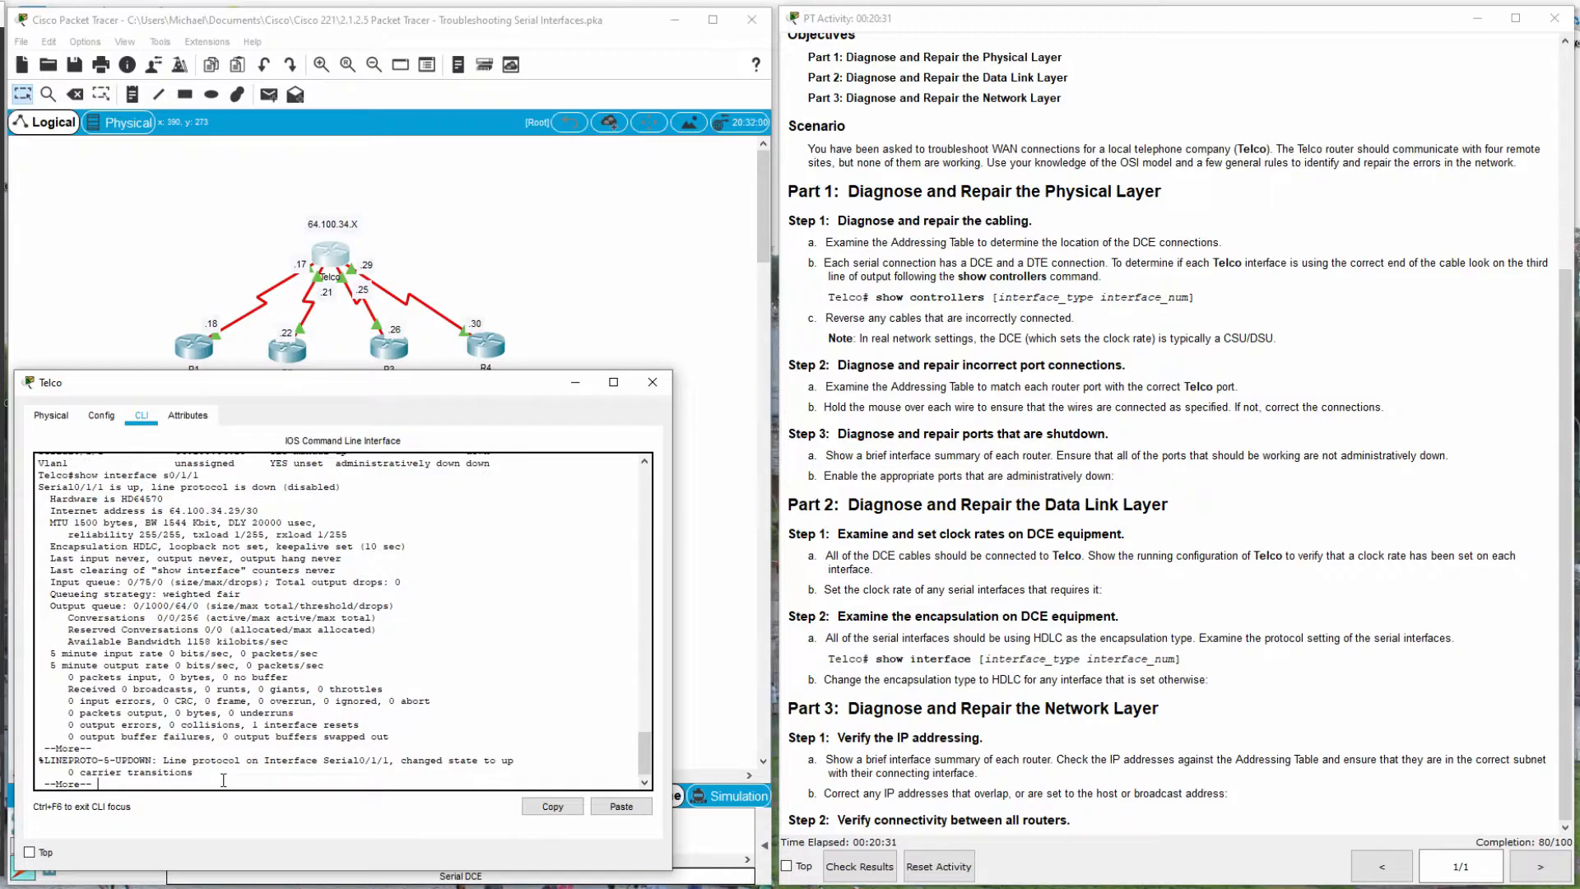
key(Return)
key(Up)
key(Up)
key(Return)
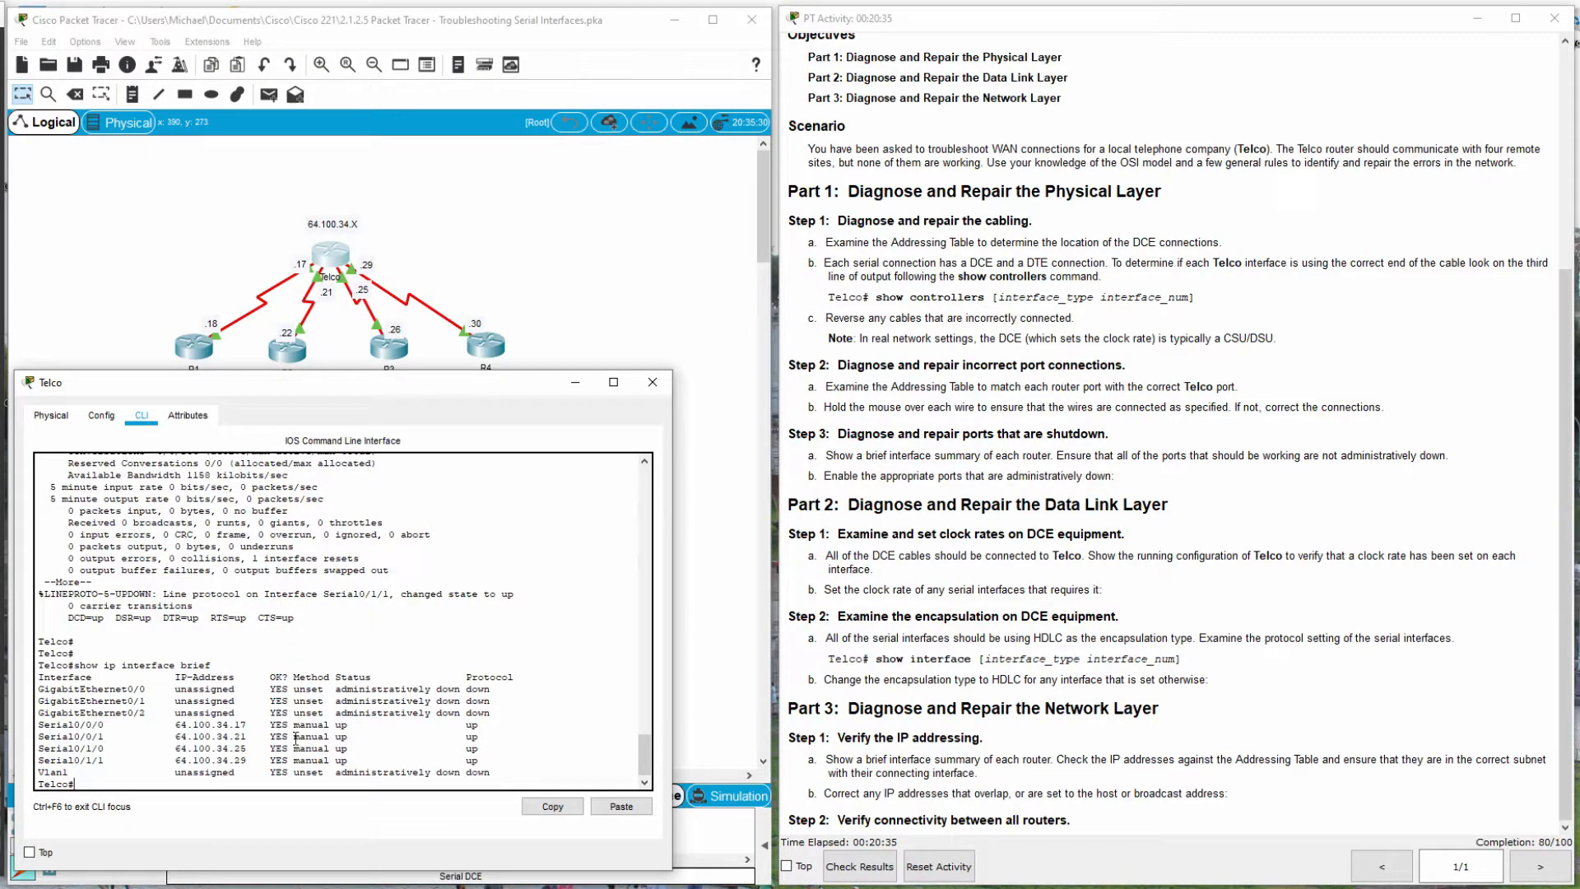
Examine the status and protocol columns of Telco's four serial interfaces in the brief summary.
drag(484, 760, 37, 712)
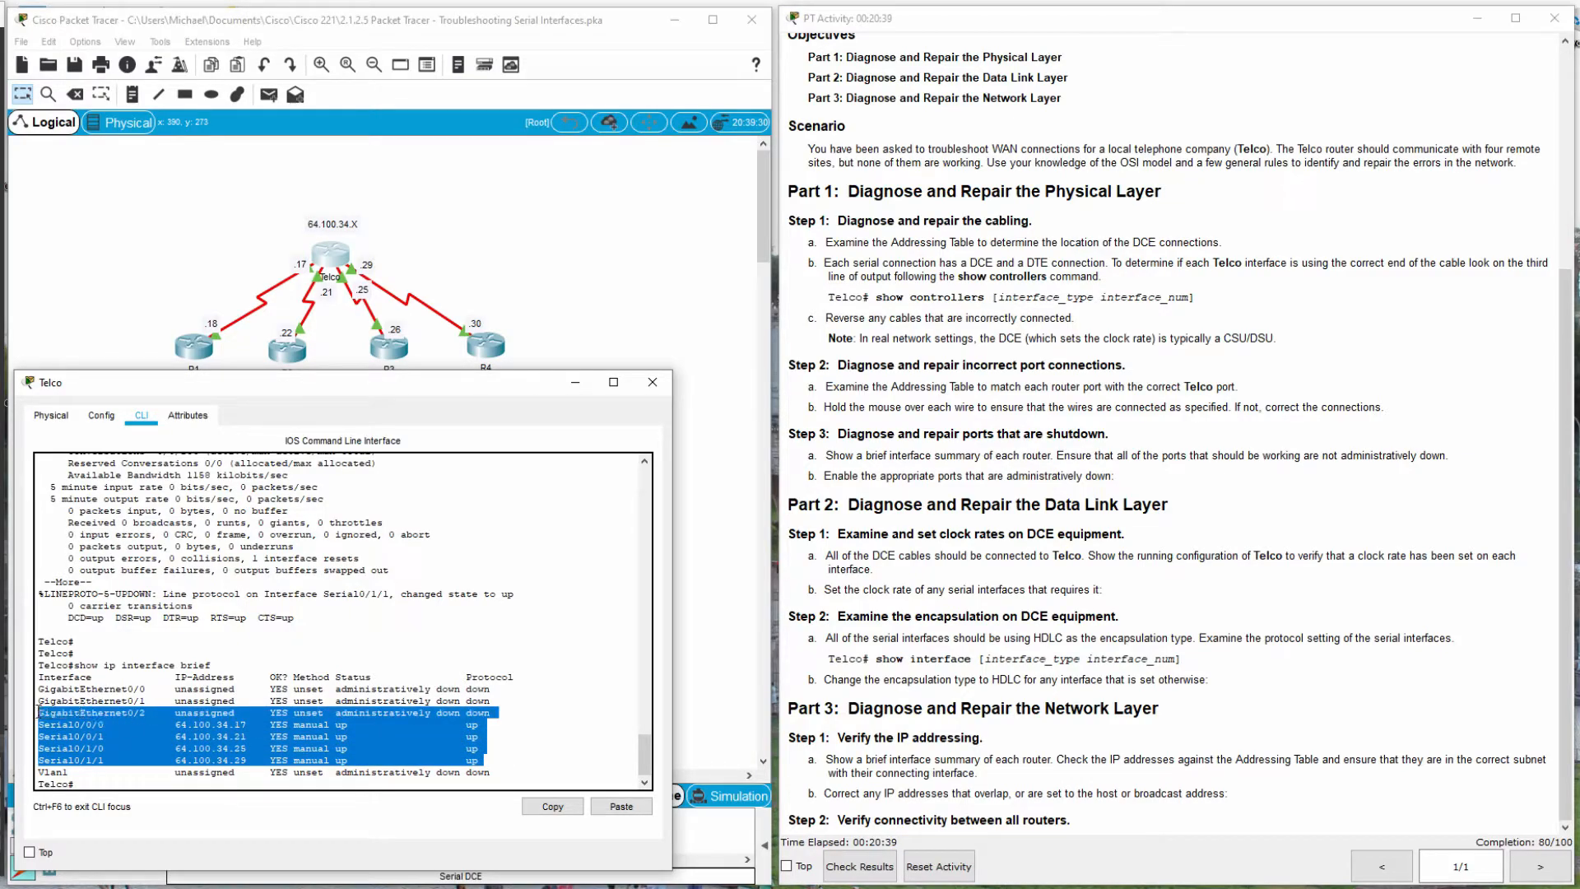
click(520, 749)
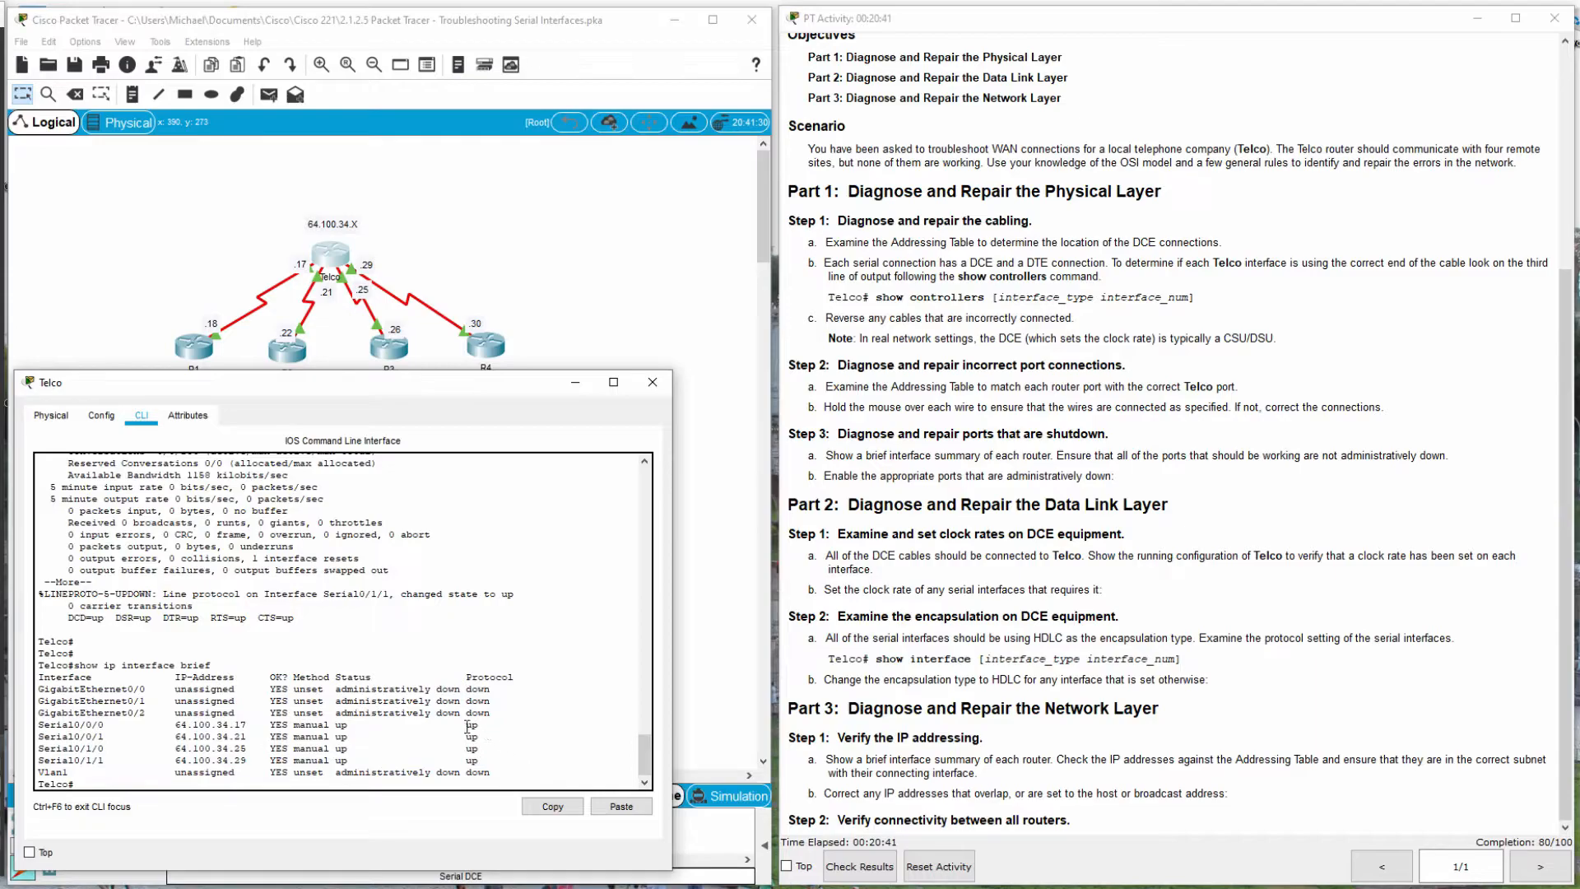
drag(468, 727, 481, 761)
click(490, 758)
Review the Part 3 network layer instructions against Telco's interface summary.
drag(1167, 712, 788, 713)
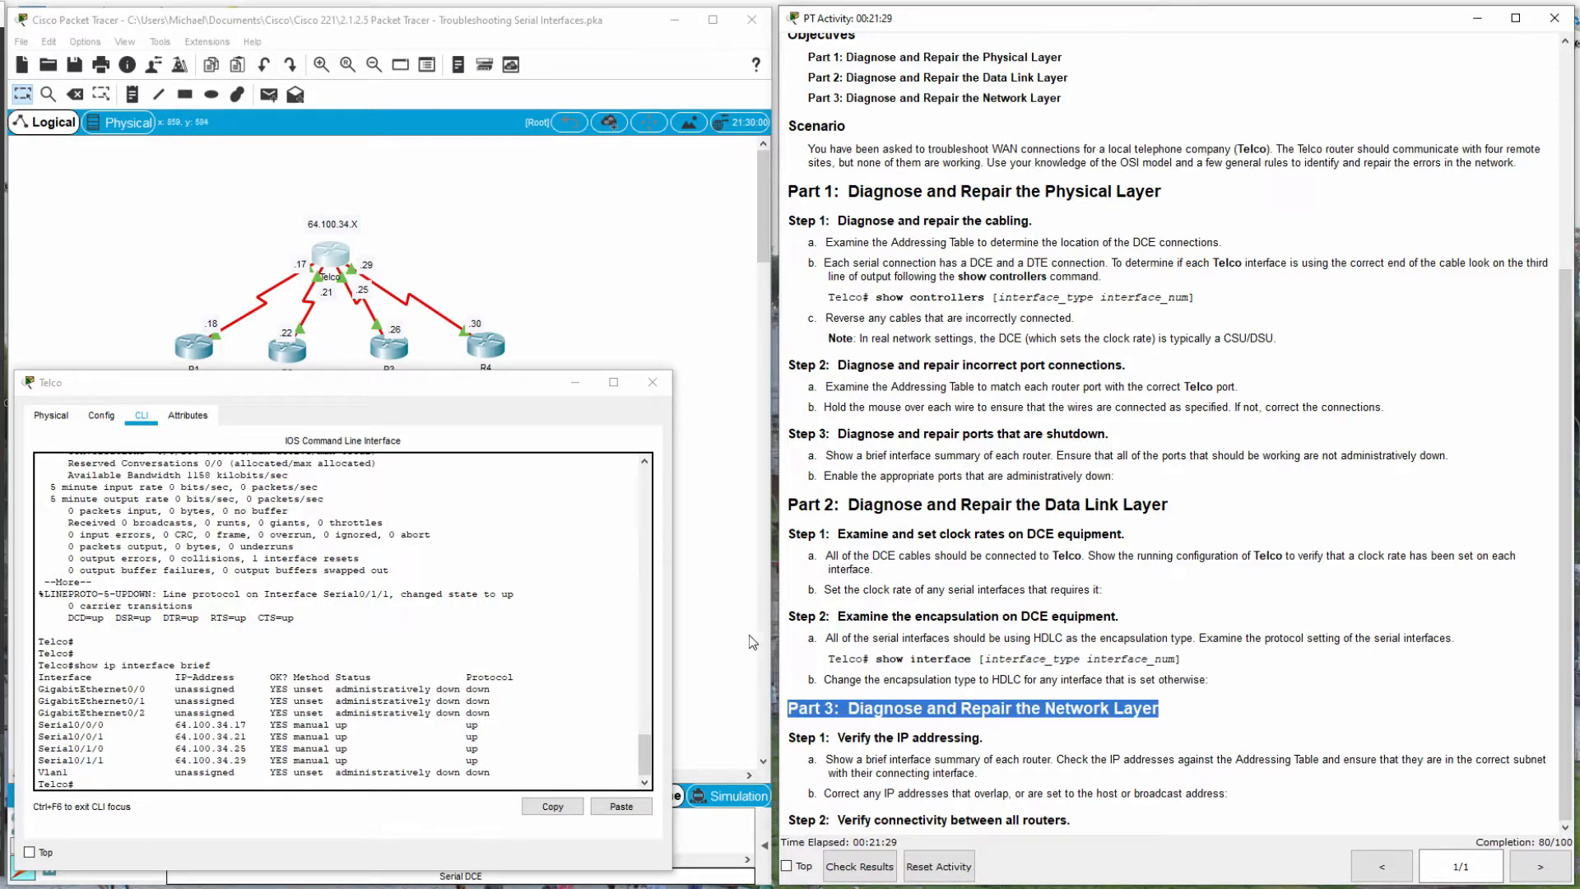
click(1166, 807)
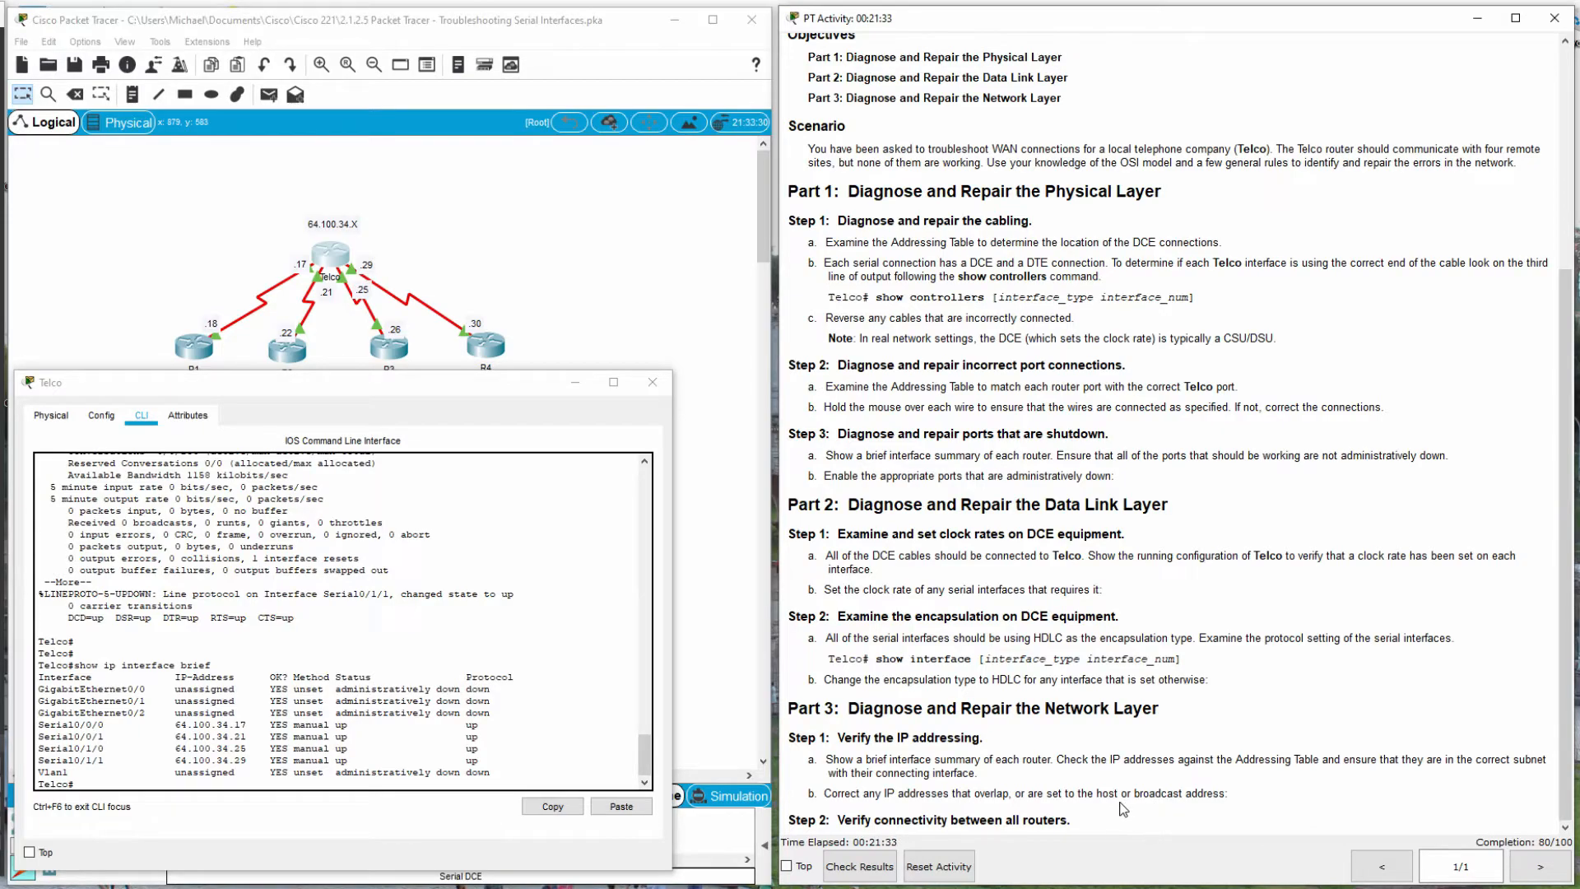
click(397, 381)
drag(426, 381, 467, 196)
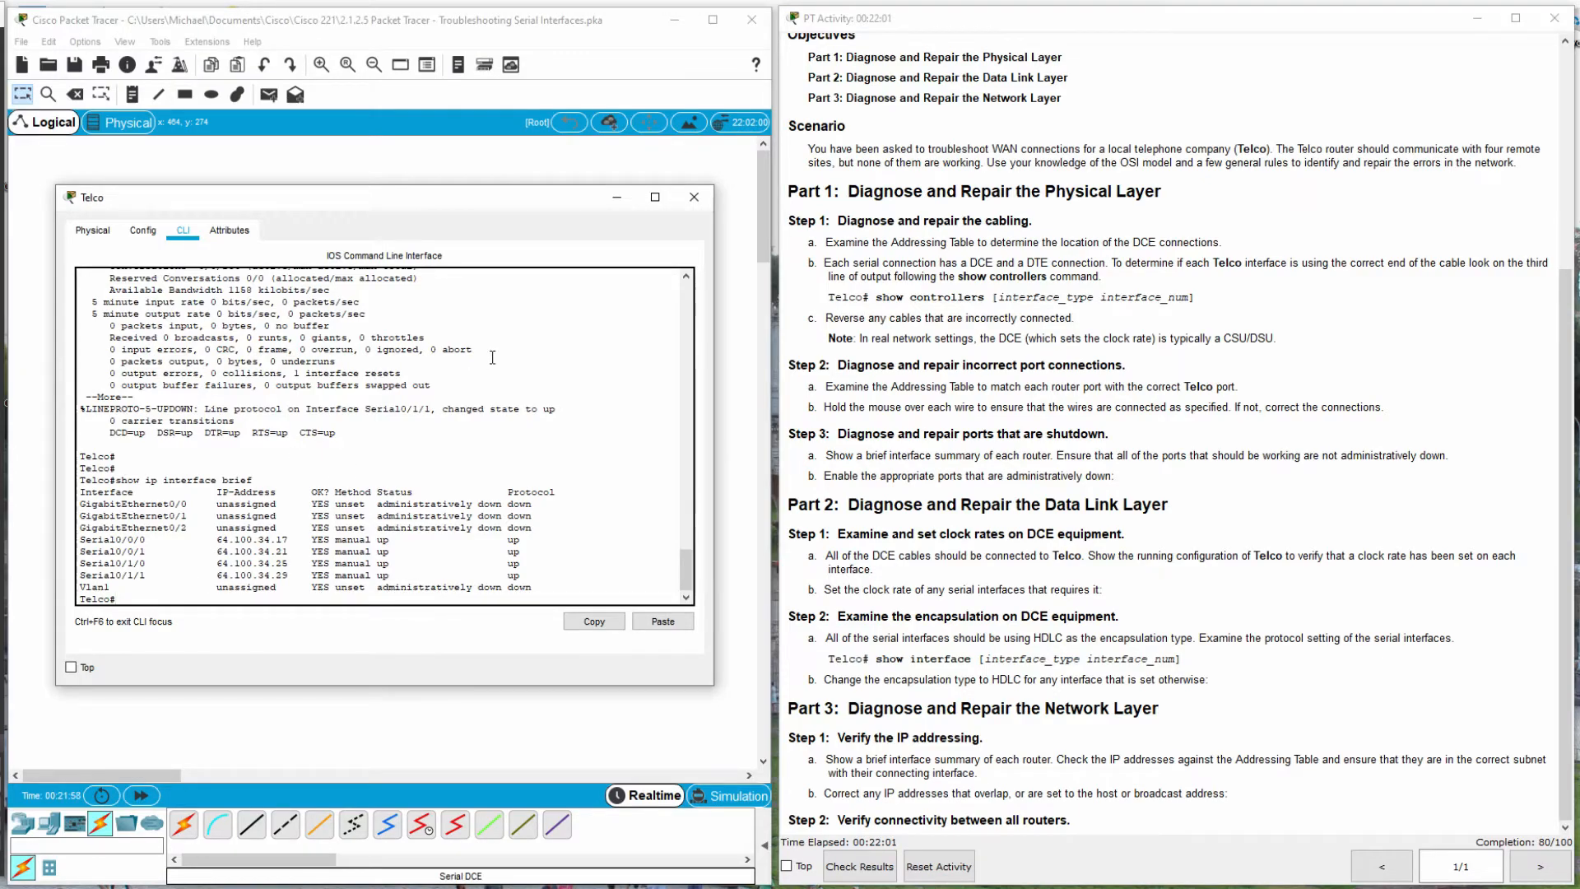
Open R1's CLI, enter privileged EXEC mode, and run show ip interface brief.
drag(496, 205, 510, 465)
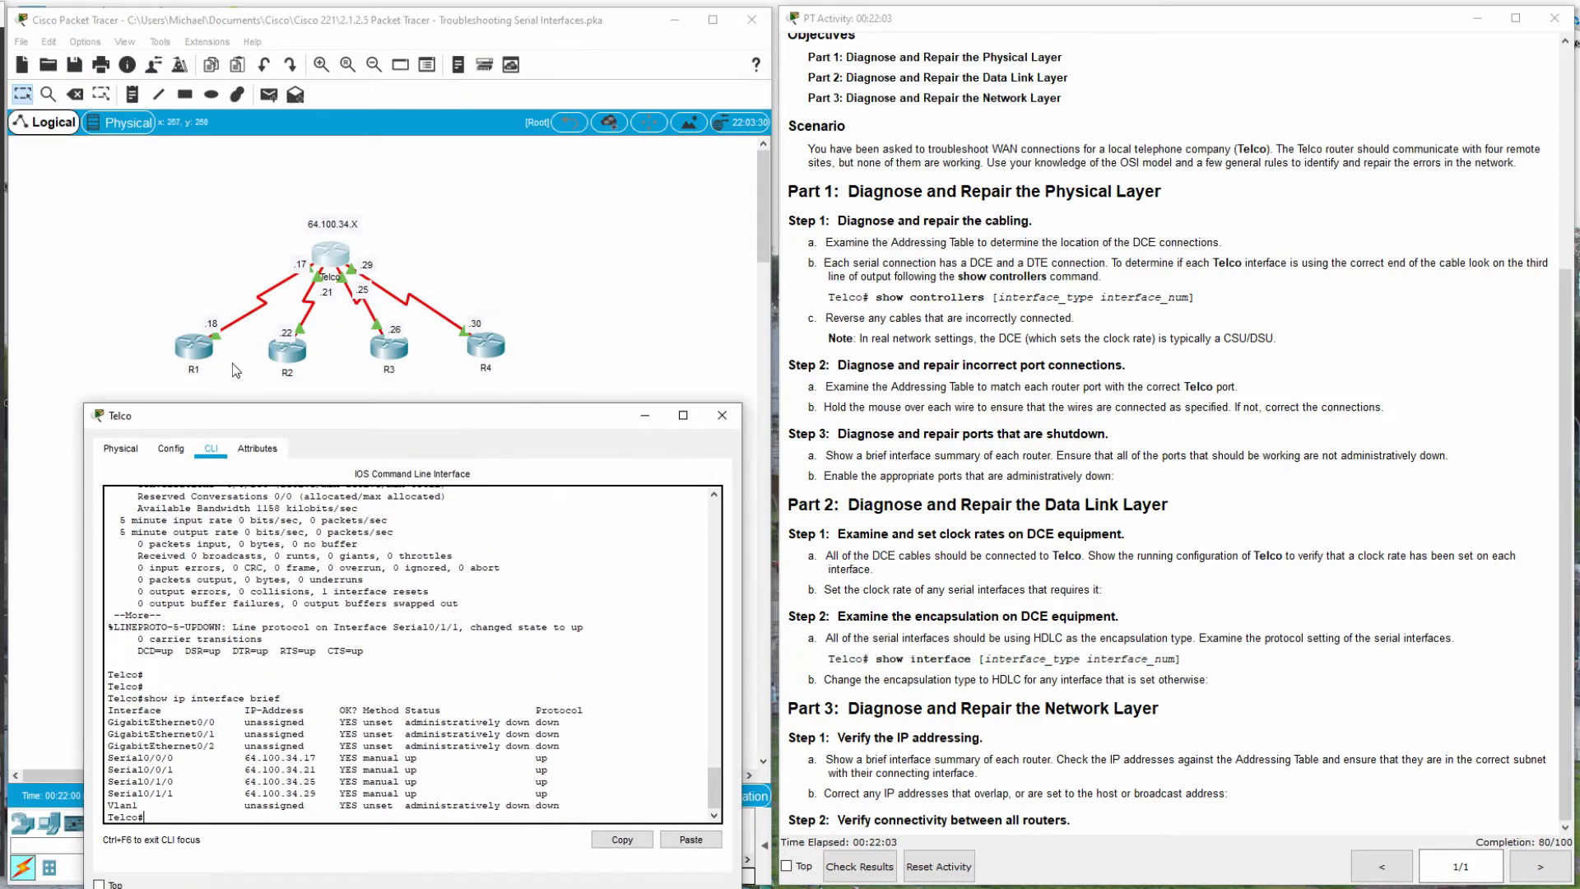
click(237, 364)
key(Return)
text(en)
key(Return)
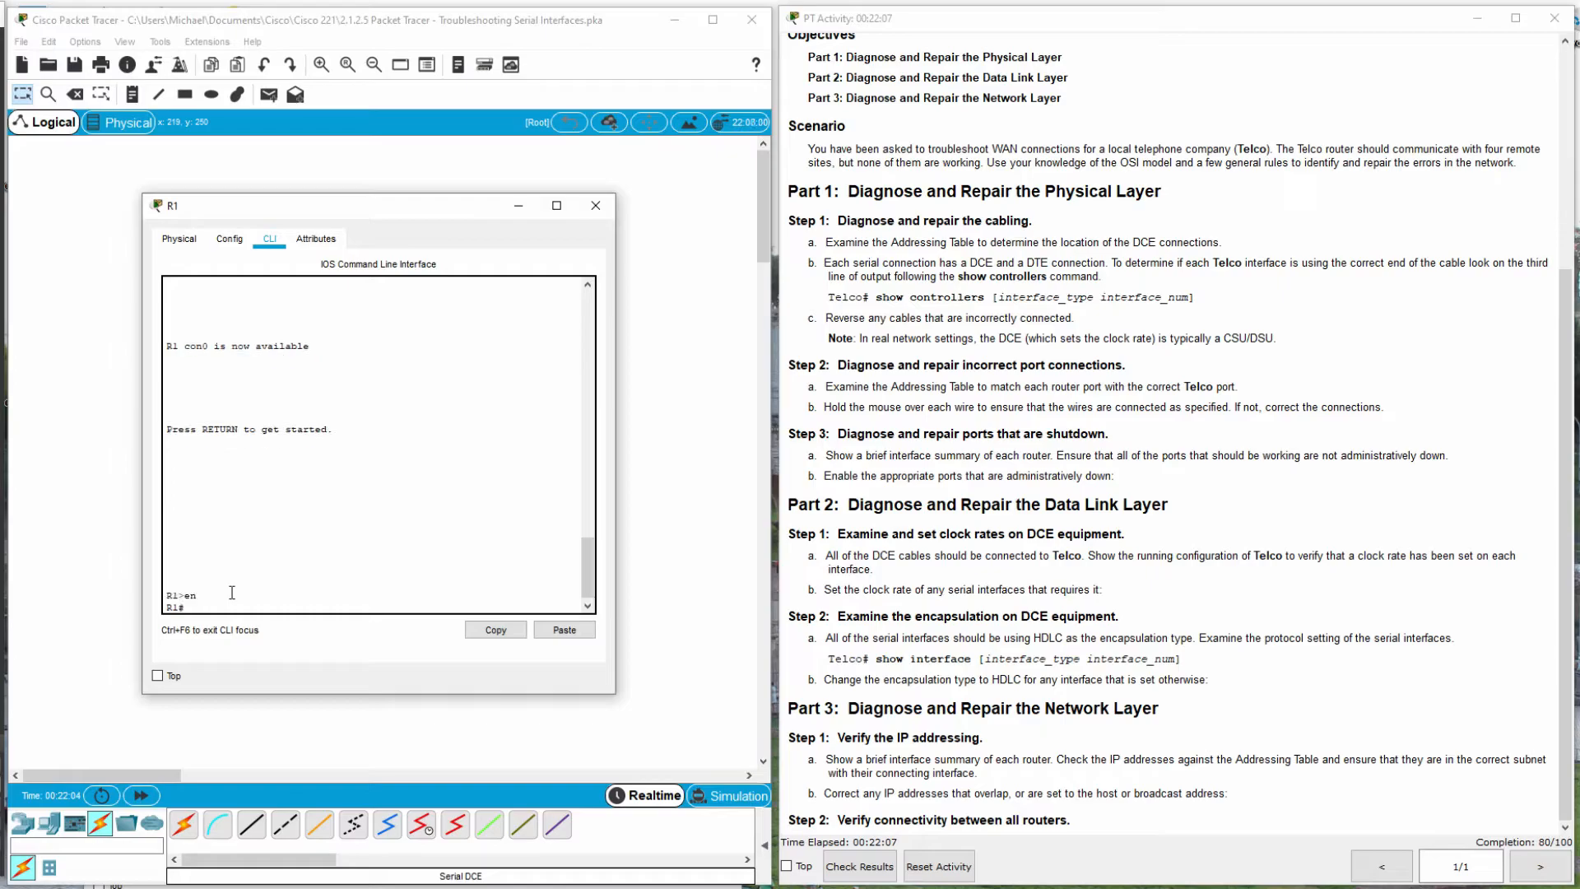
text(show ip interface brief)
key(Return)
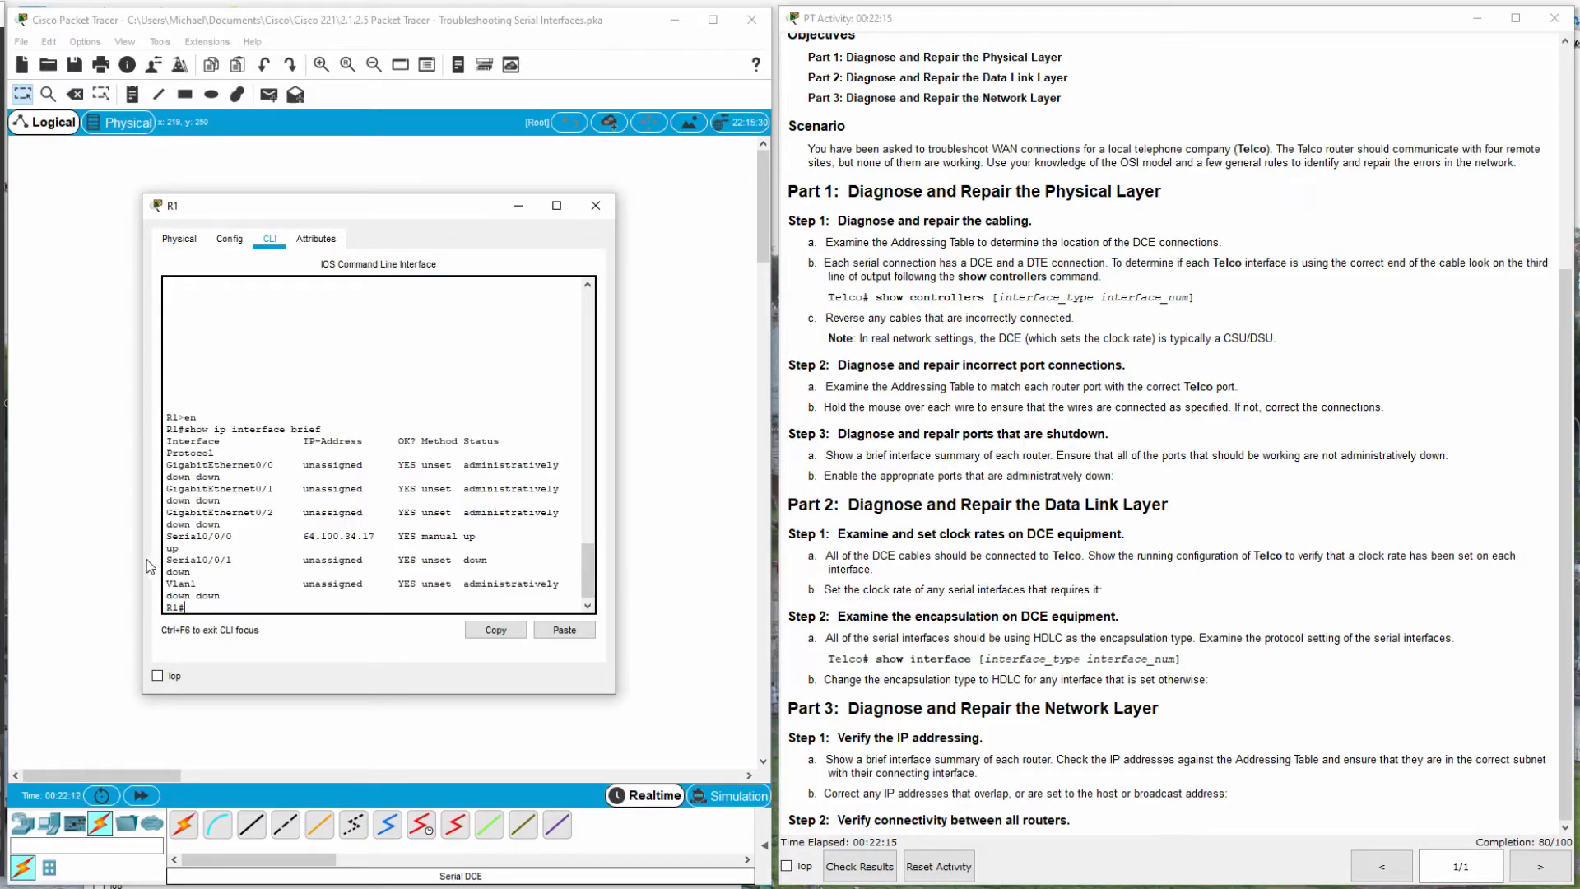
Widen the R1 window so the summary fits on single lines and examine Serial0/0/0's IP address.
drag(138, 567, 38, 568)
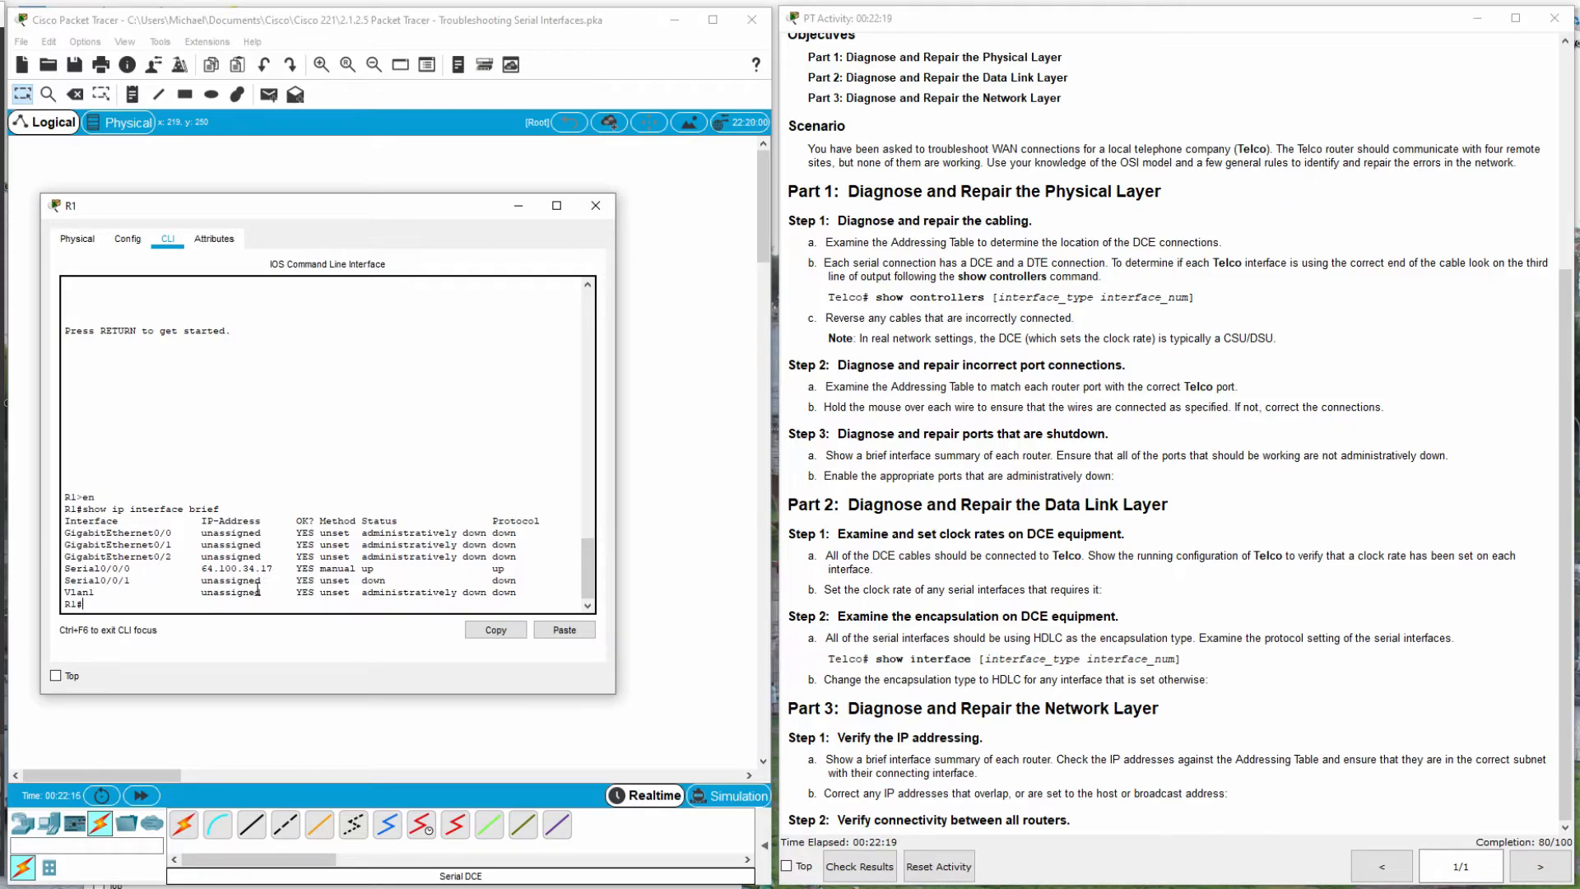
drag(280, 570, 256, 571)
click(207, 603)
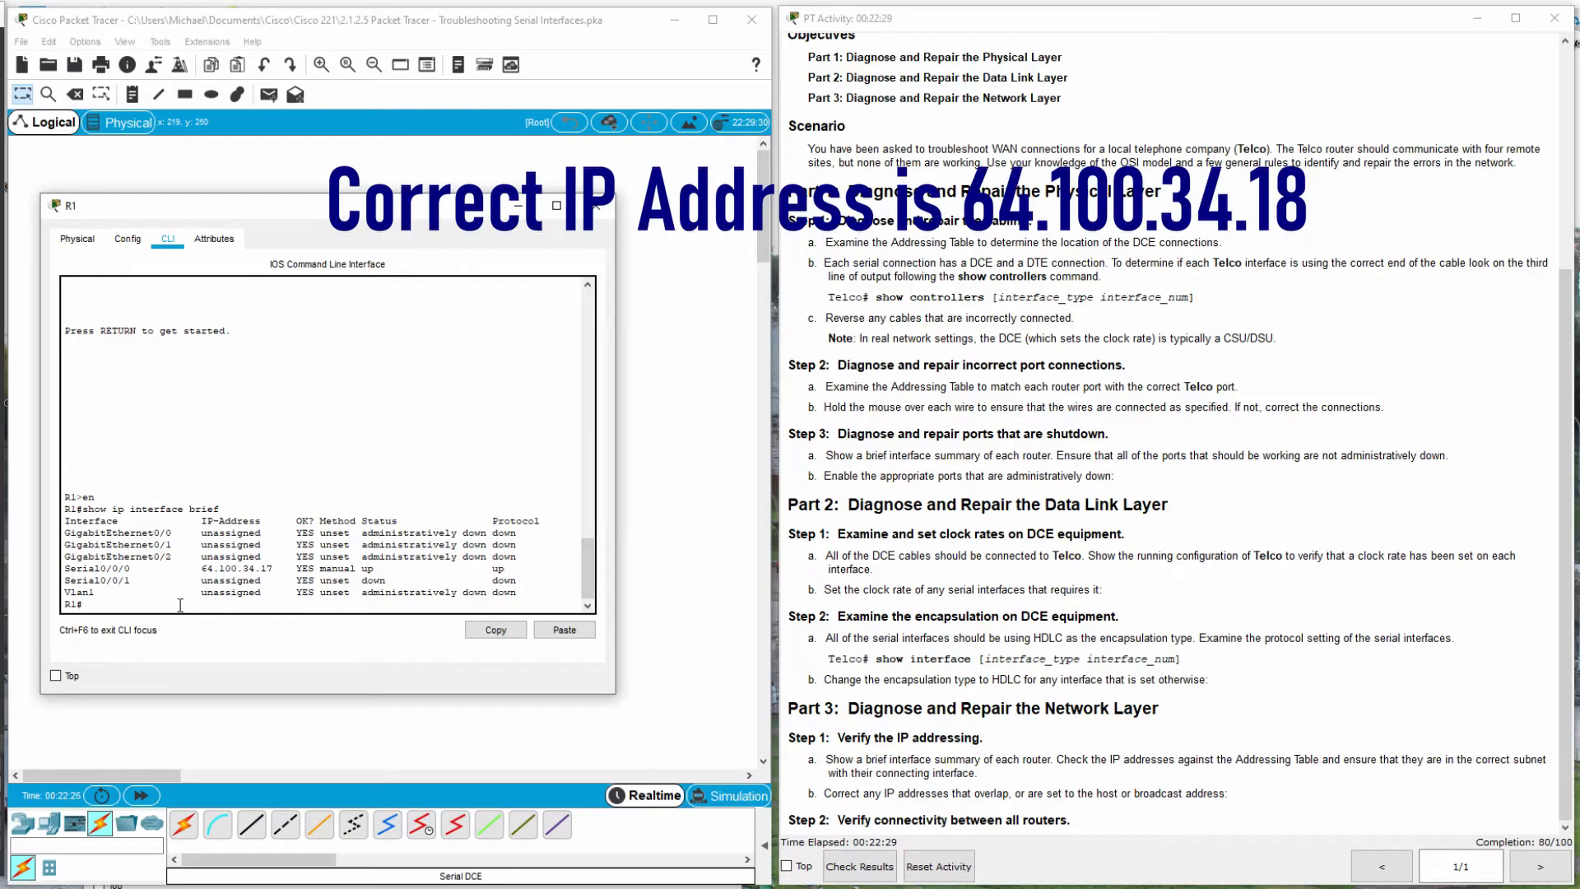
Enter interface configuration mode for Serial0/0/0 on R1 with config t and int s0/0/0.
text(config t)
key(Return)
text(int)
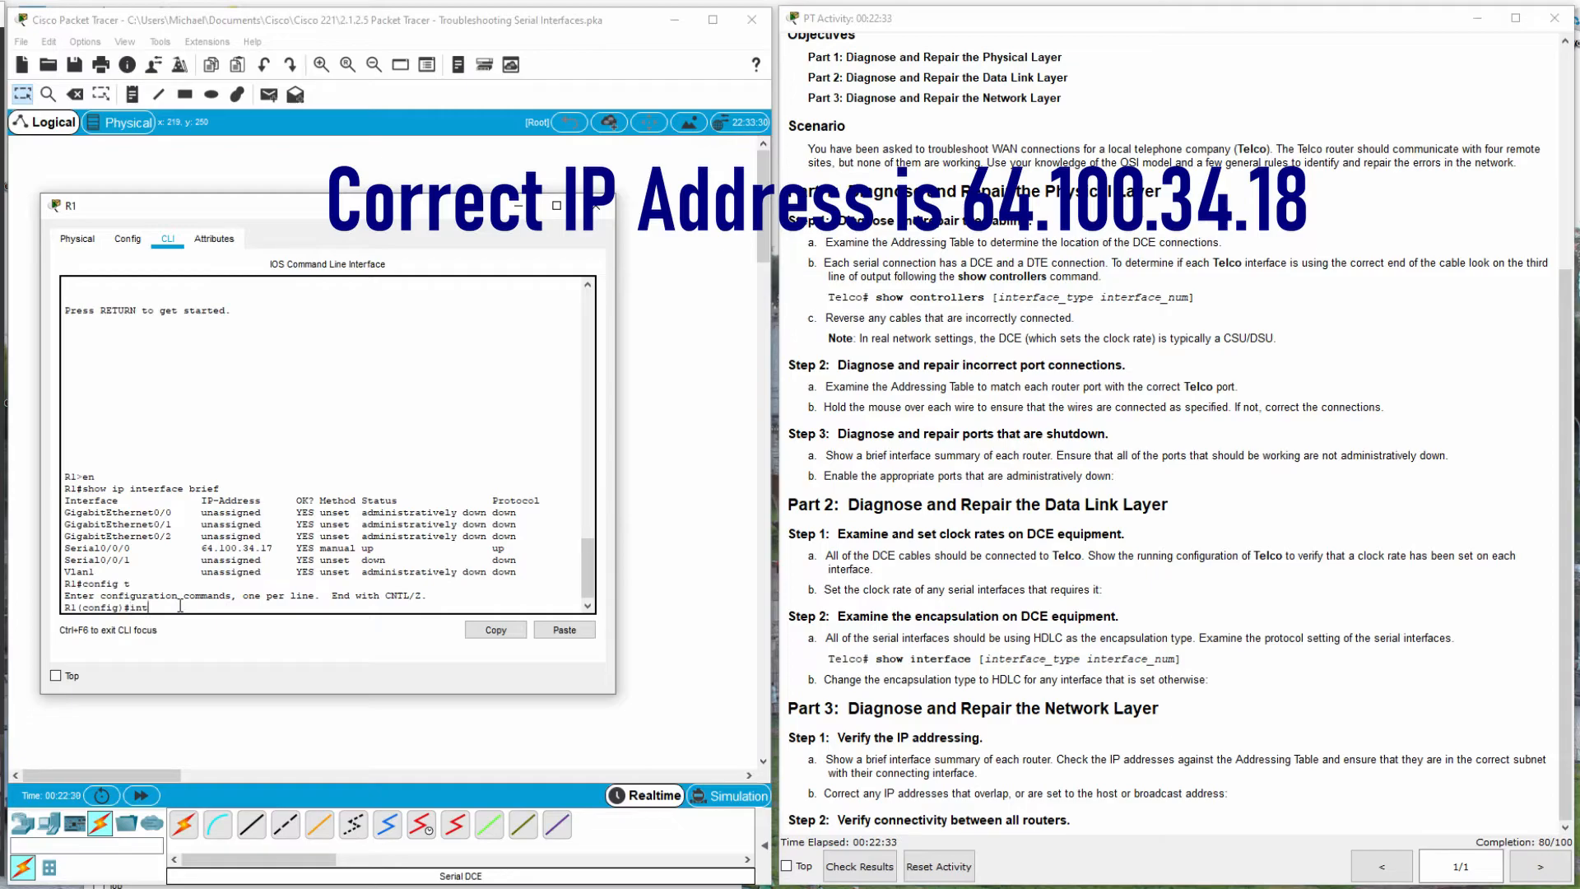
text( s0/0)
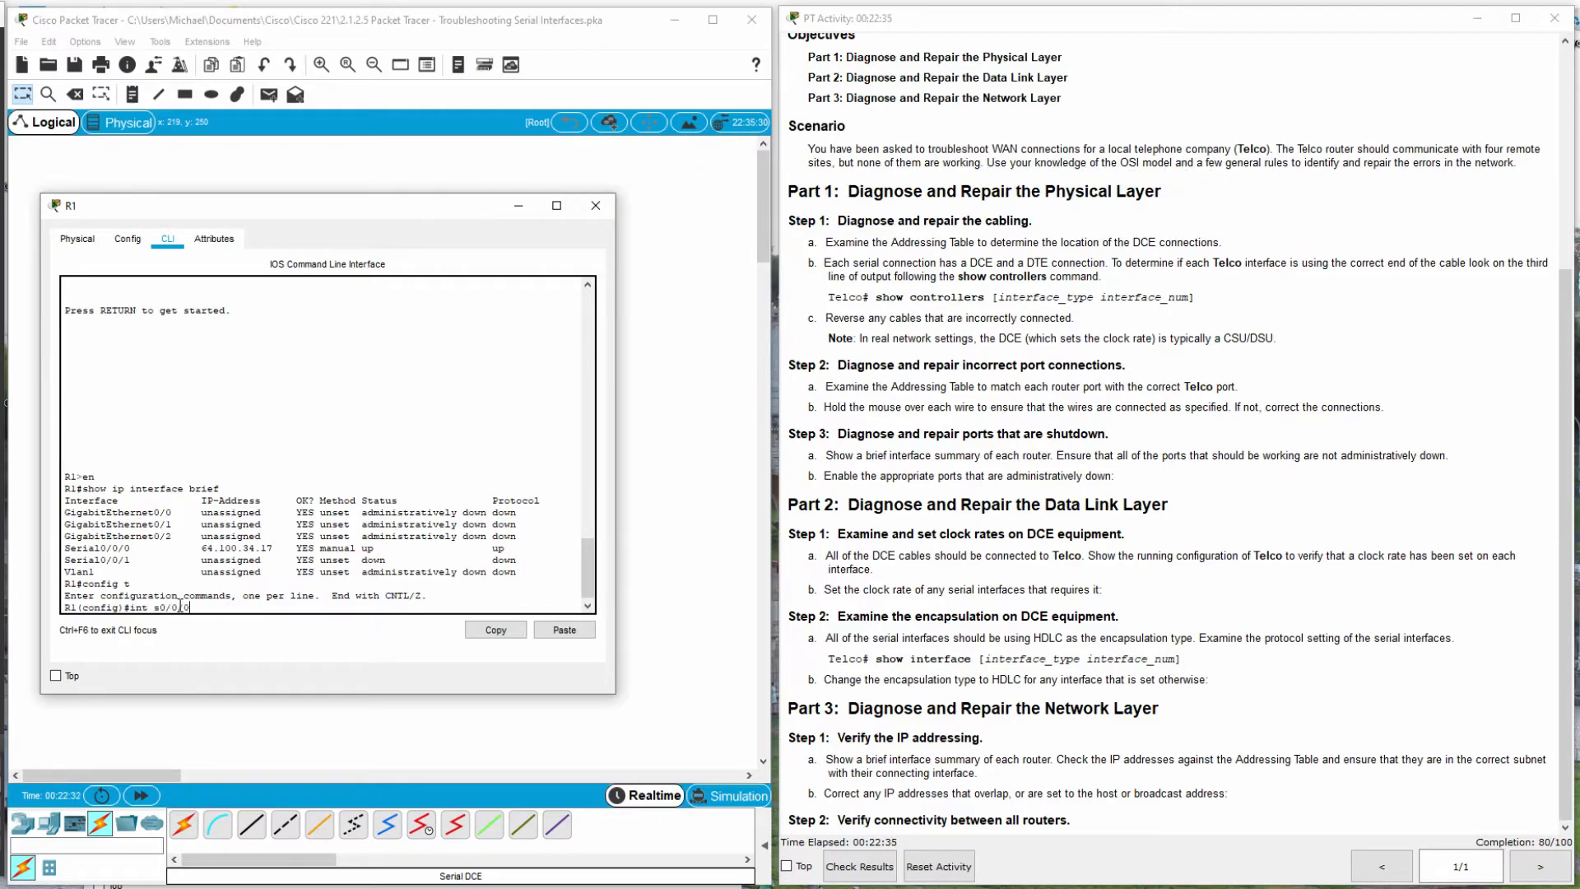
text(/0)
key(Return)
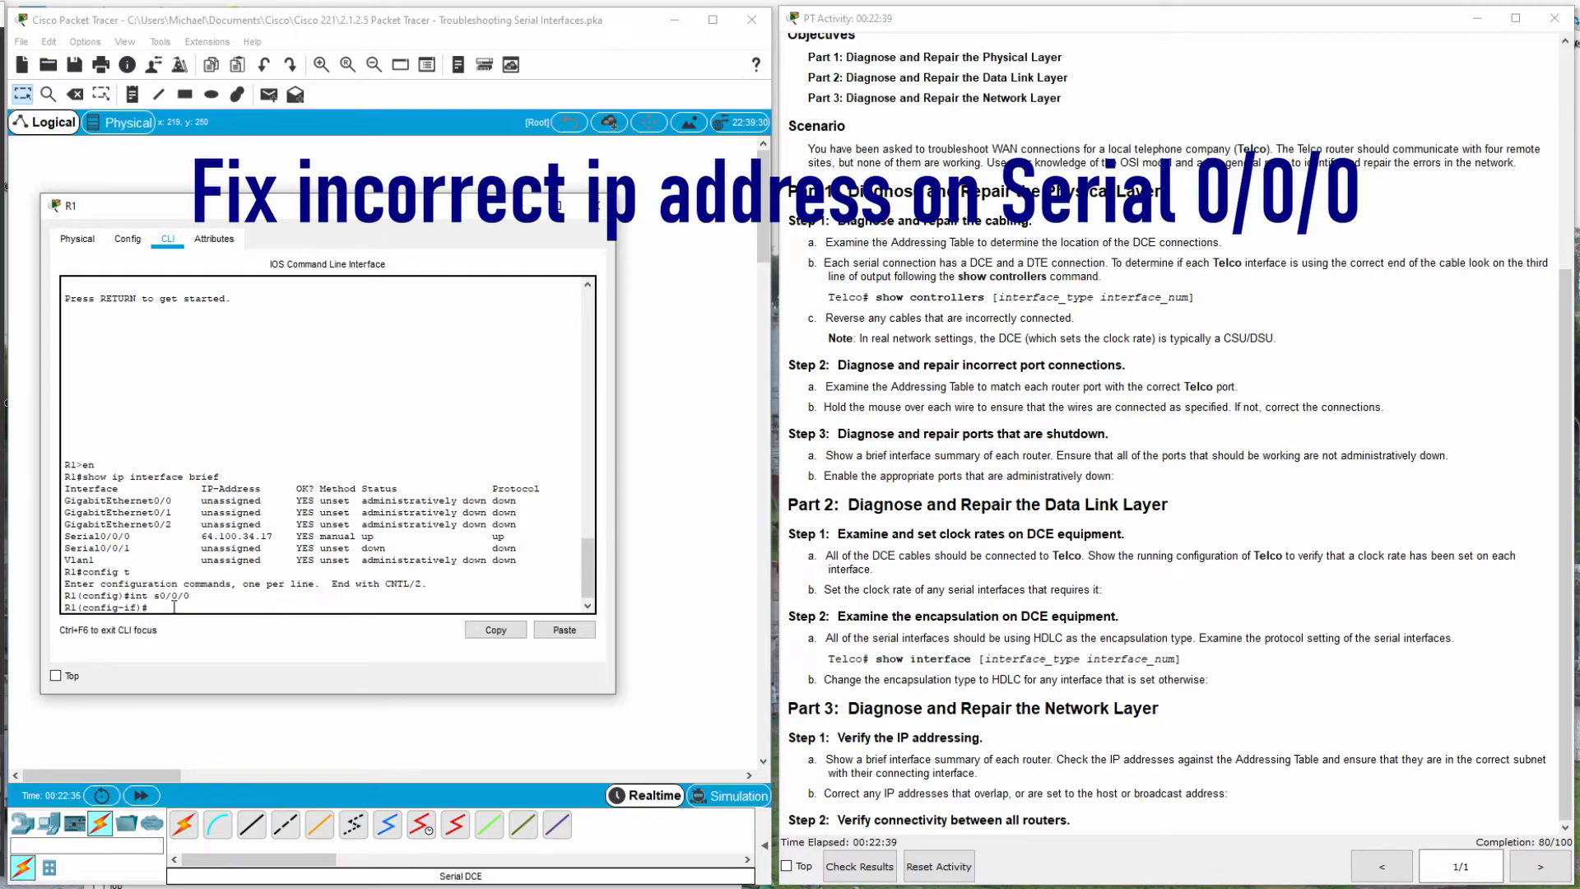
Set R1's Serial0/0/0 IP address to 64.100.34.18 with mask 255.255.255.252 and minimize the R1 window.
text(ip)
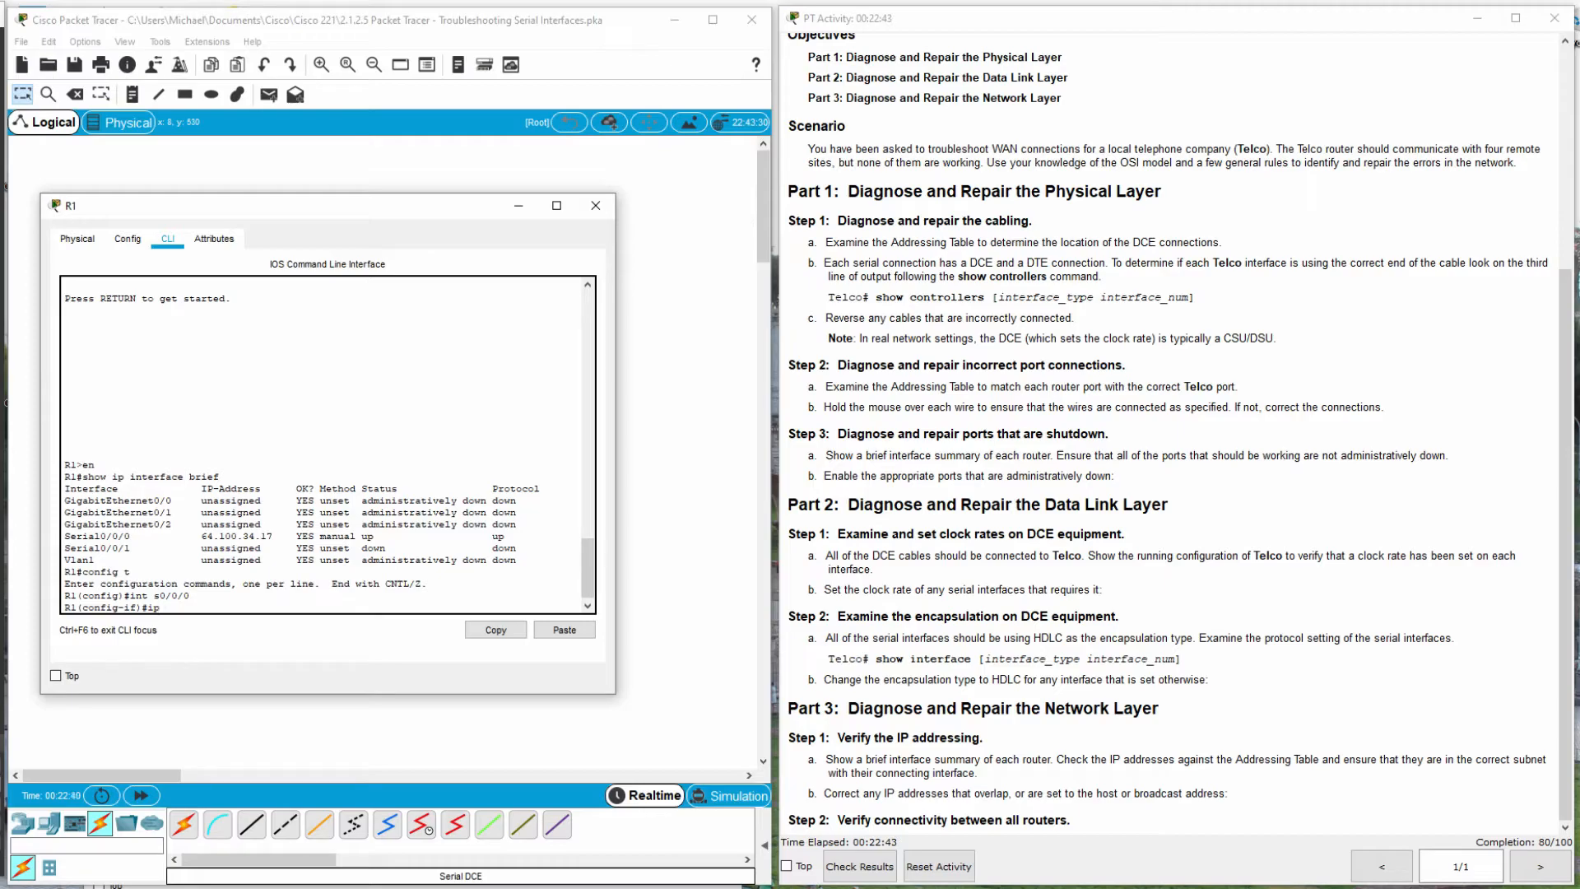
click(211, 613)
text(address 64.100.34.198 255.255.255)
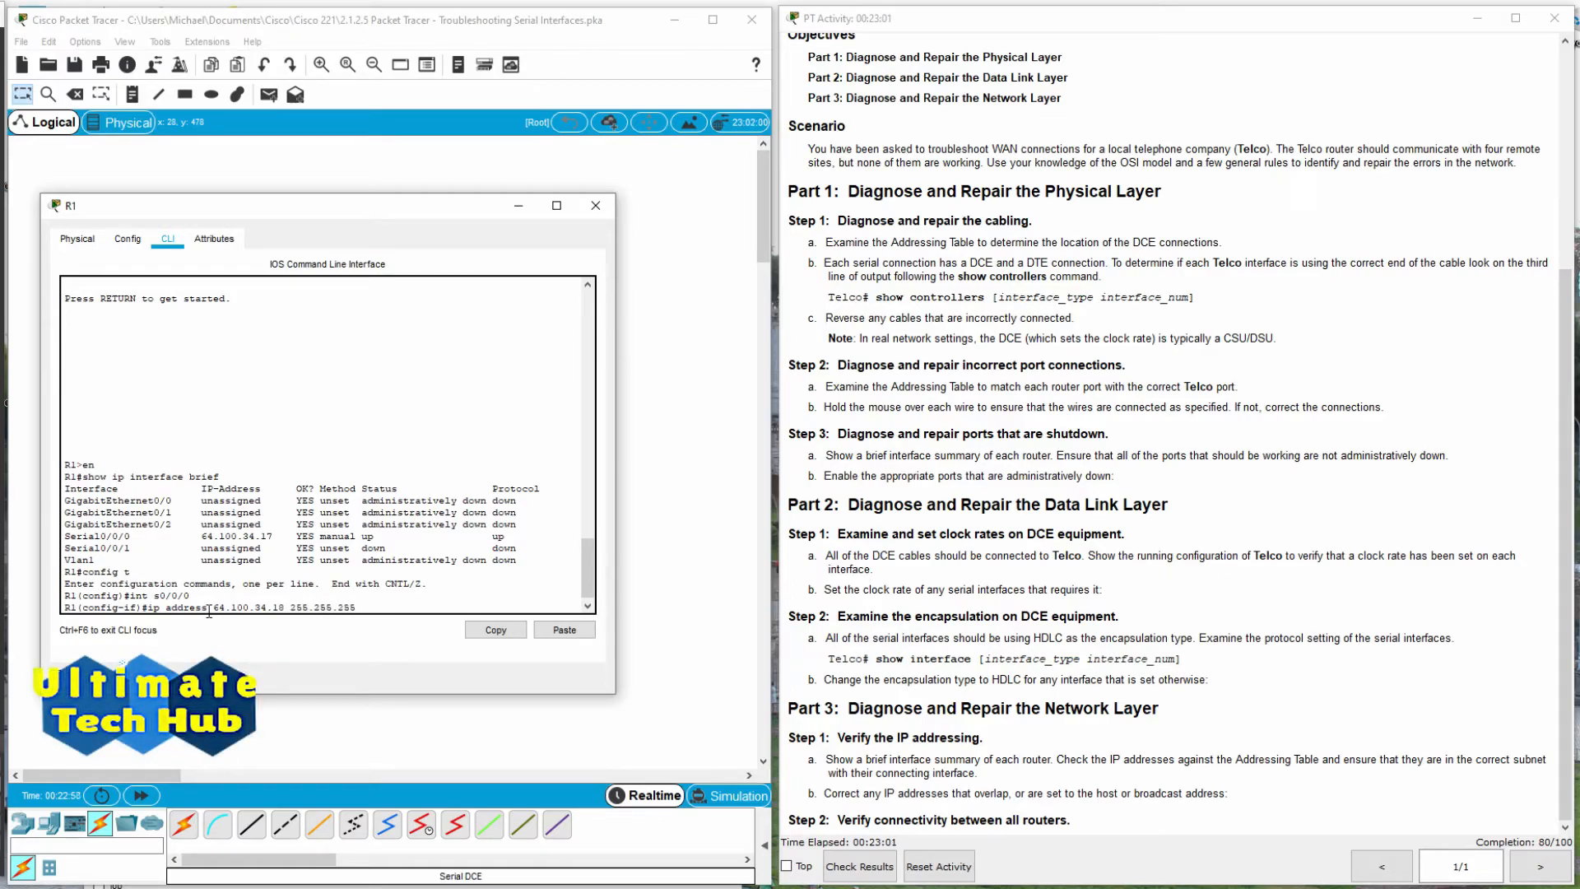
text(.252)
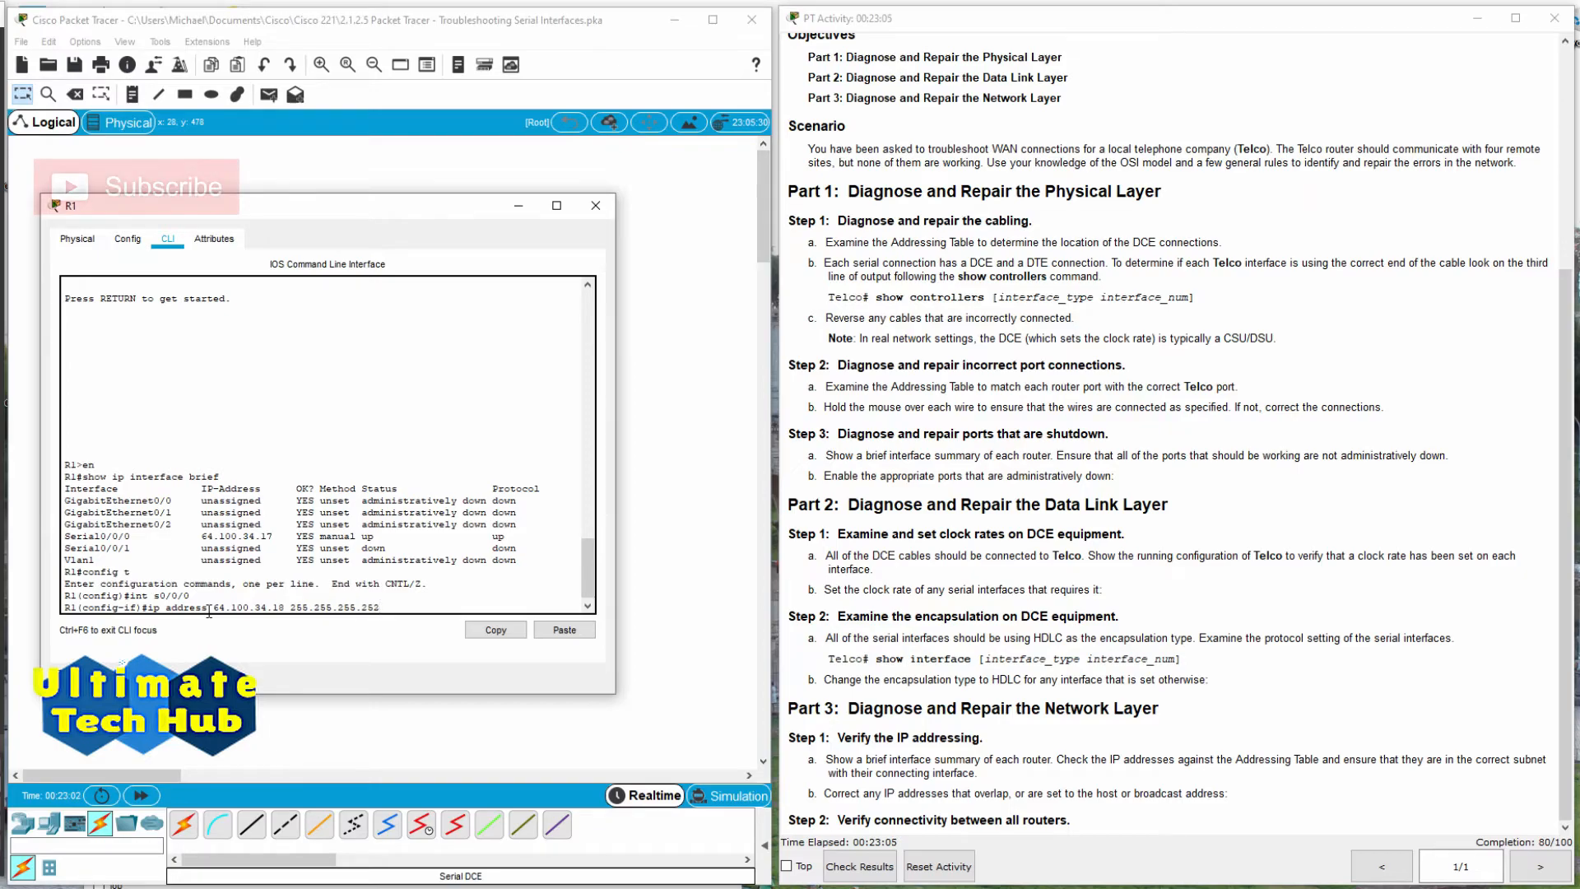
key(Return)
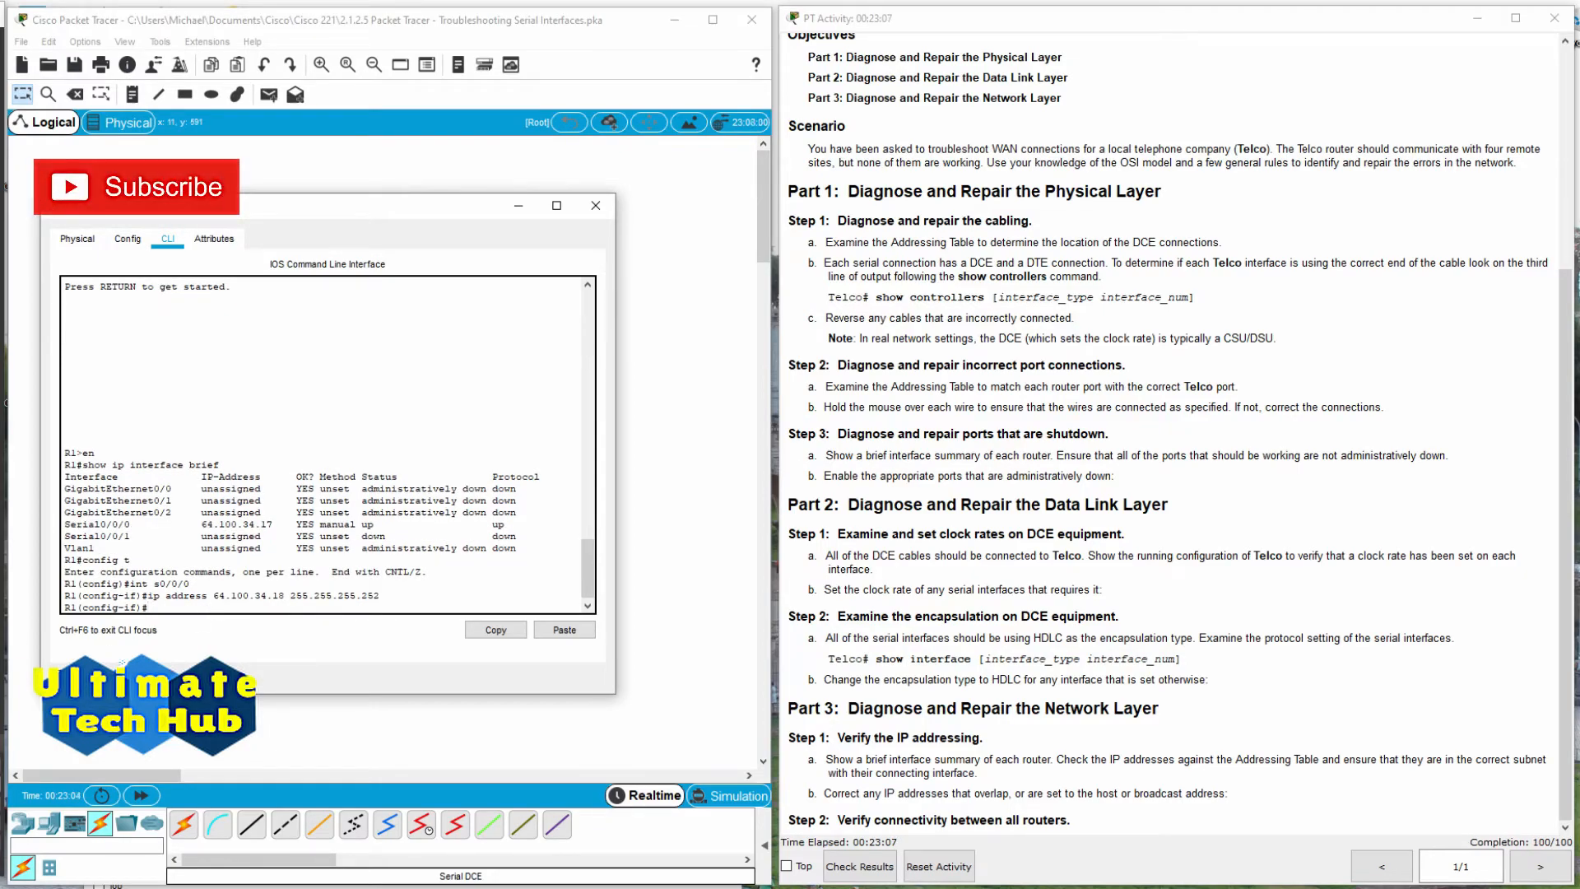
click(187, 609)
click(535, 176)
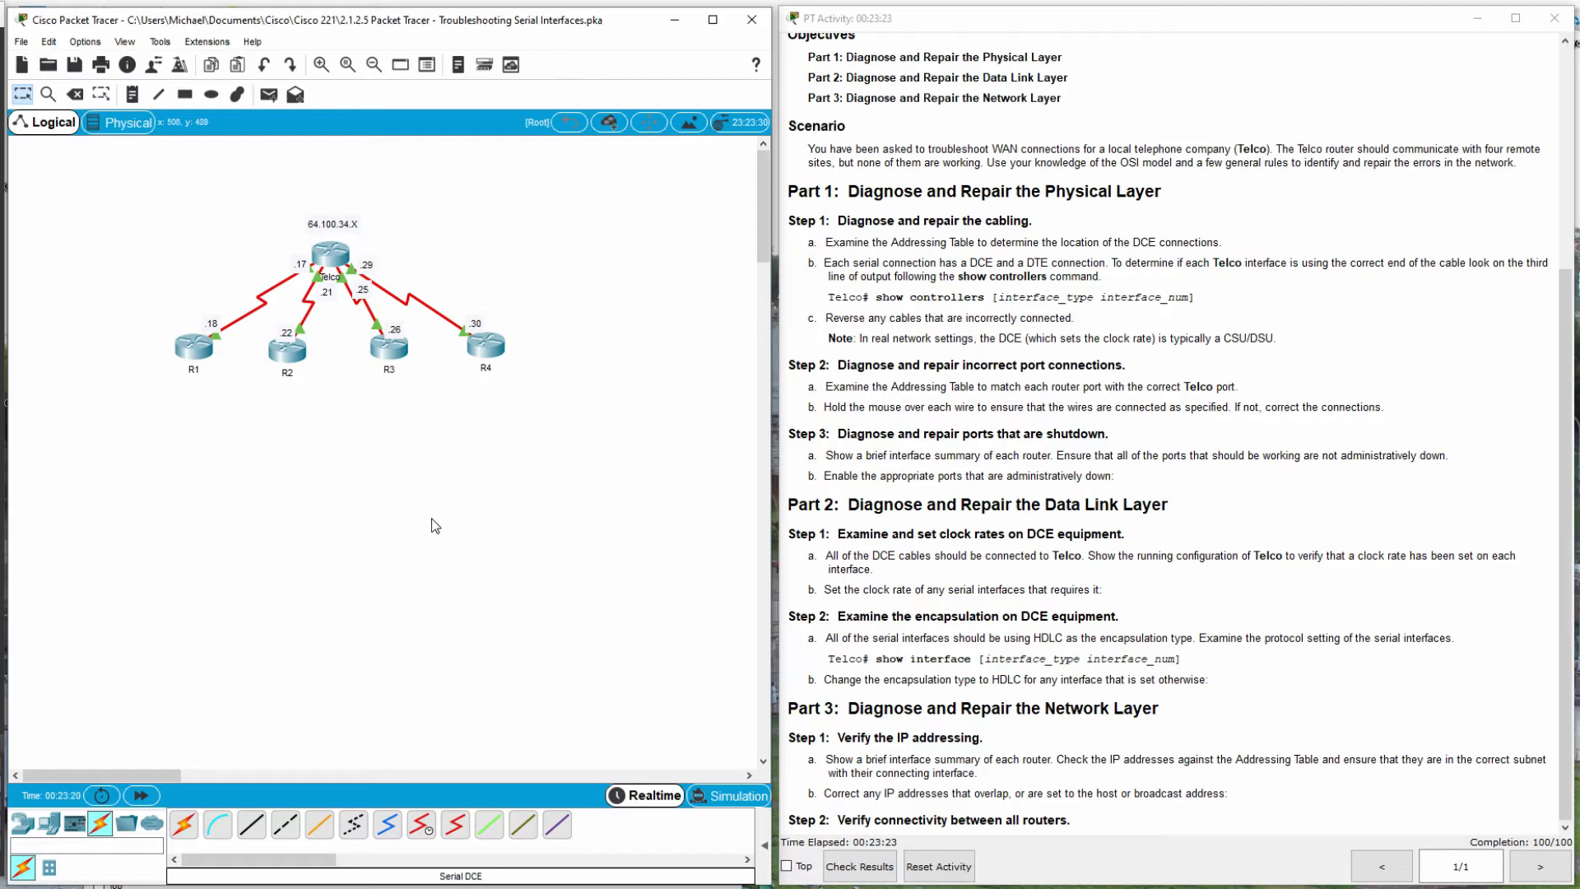
Open R2's CLI, enter privileged EXEC mode, and run show ip interface brief to check Serial0/0/1's address.
click(288, 352)
key(Return)
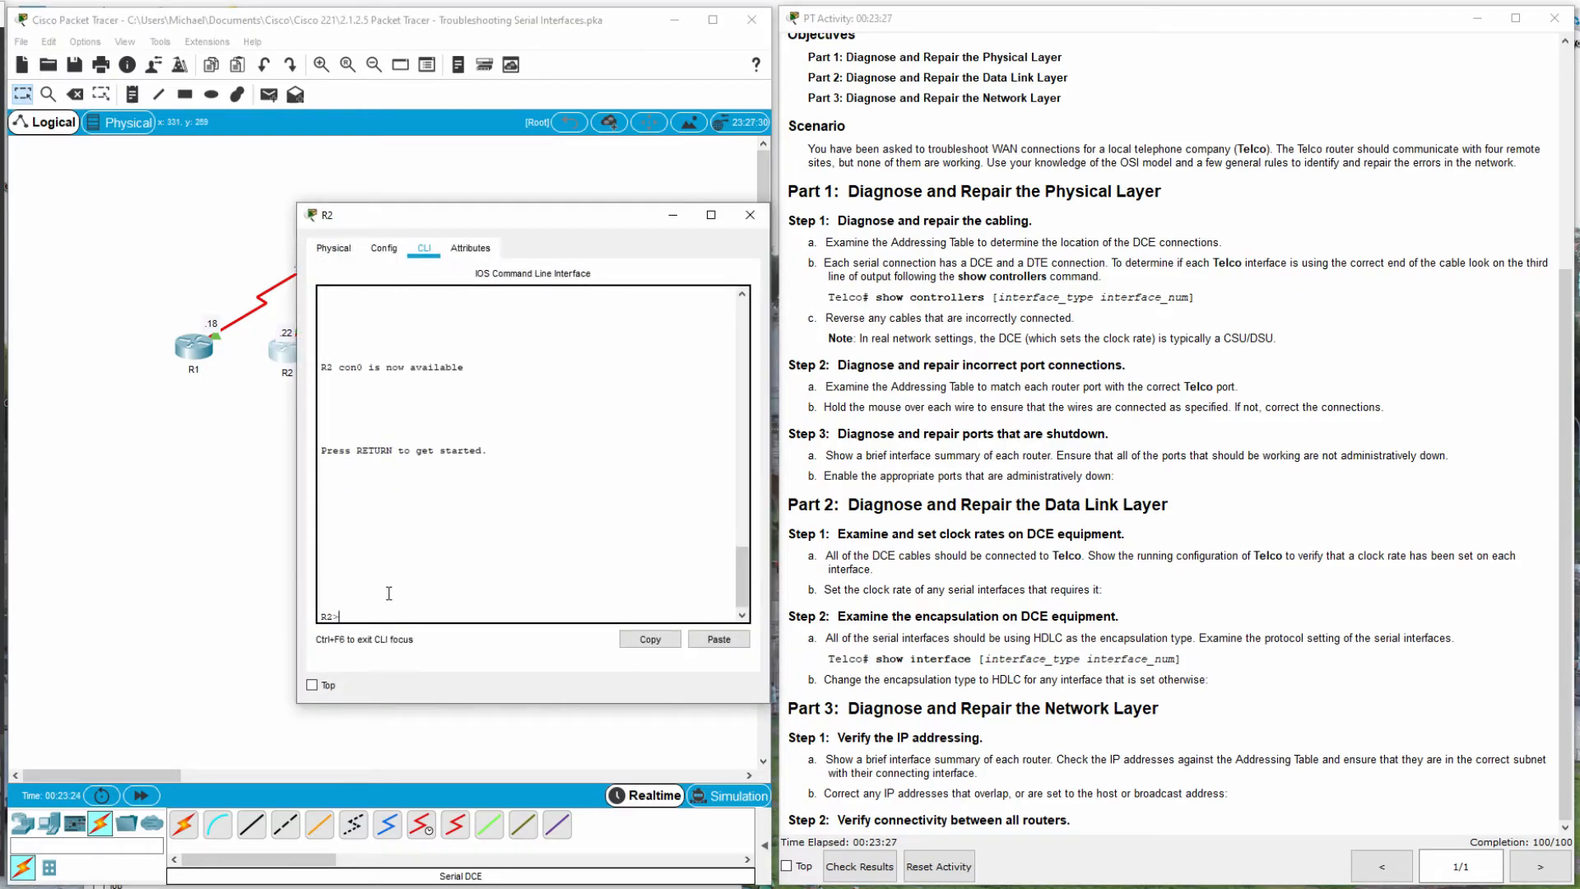
text(en)
key(Return)
text(show ip)
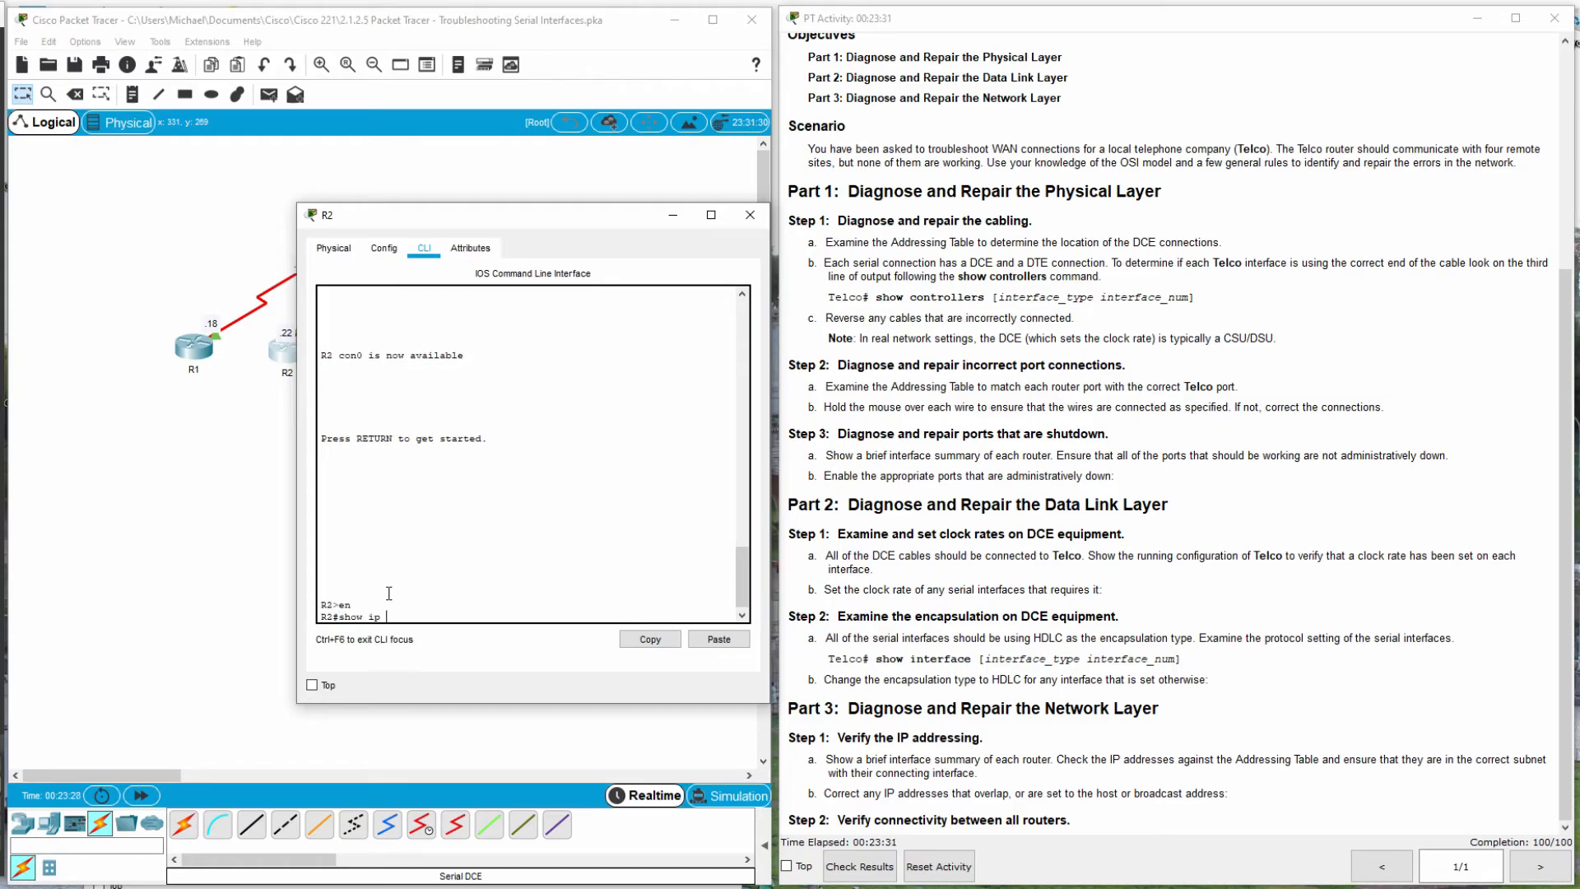
text( interface brief)
key(Return)
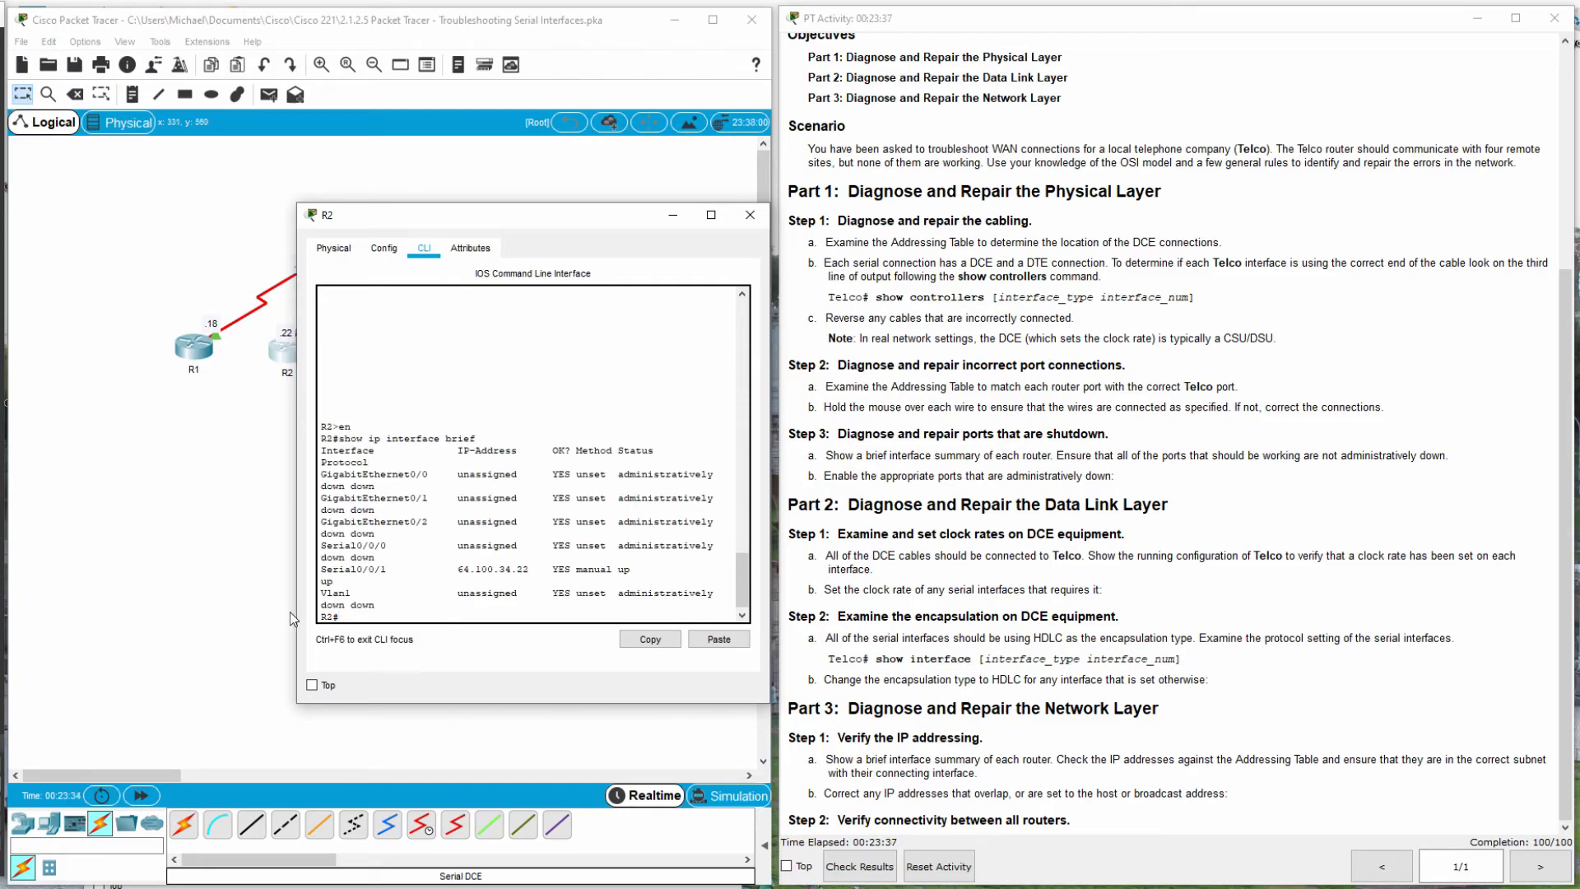
drag(290, 611, 212, 611)
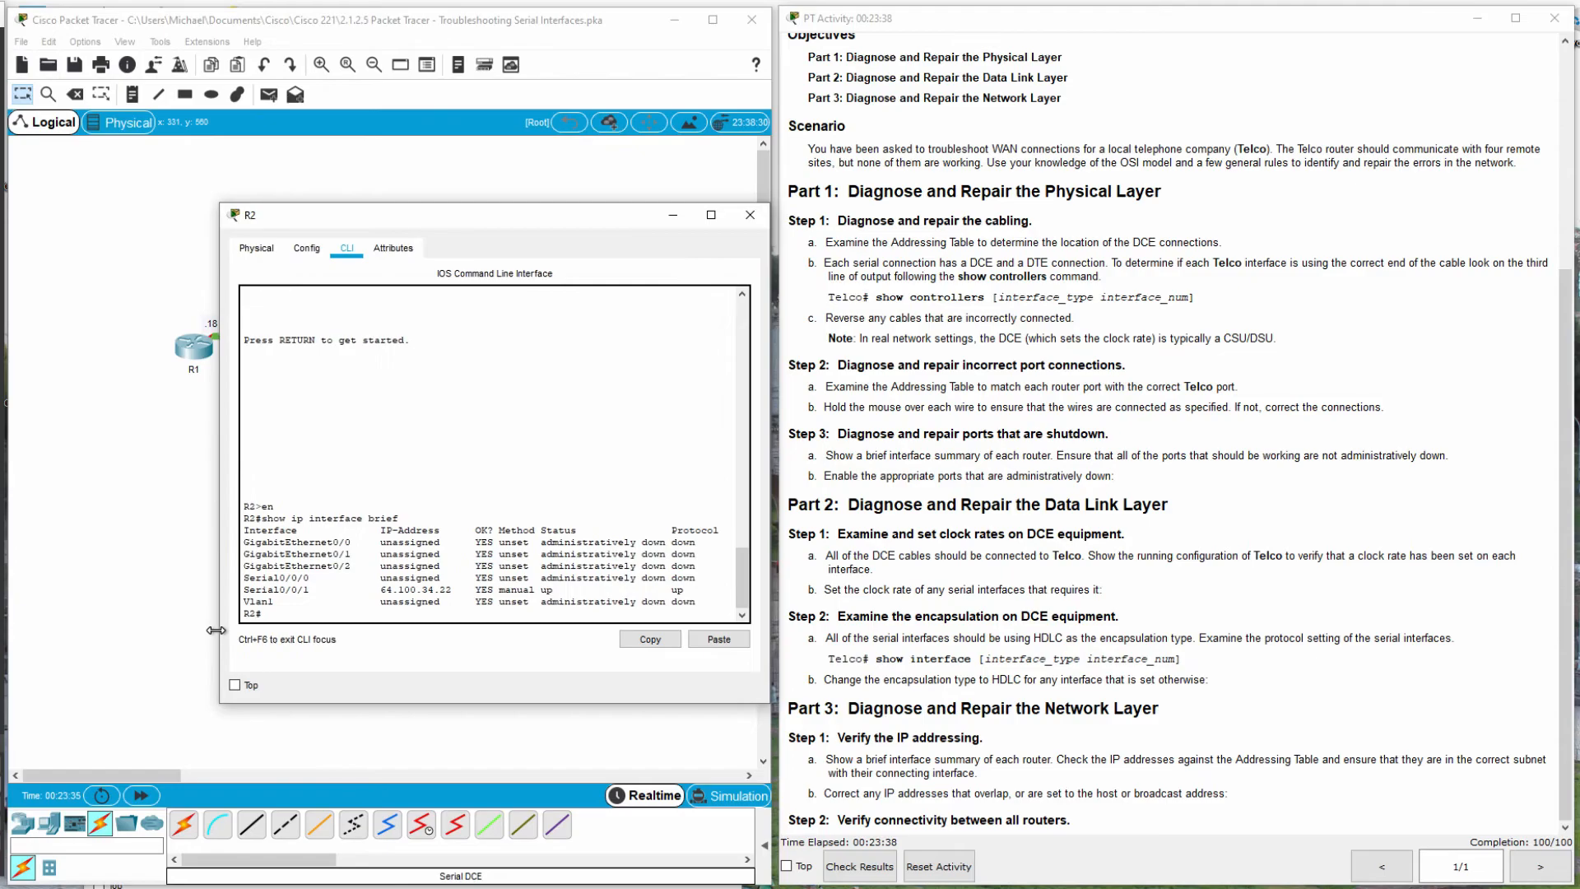
click(688, 219)
Leave configuration mode on R3 with end and run show ip interface brief to check Serial0/0/0's address.
click(380, 342)
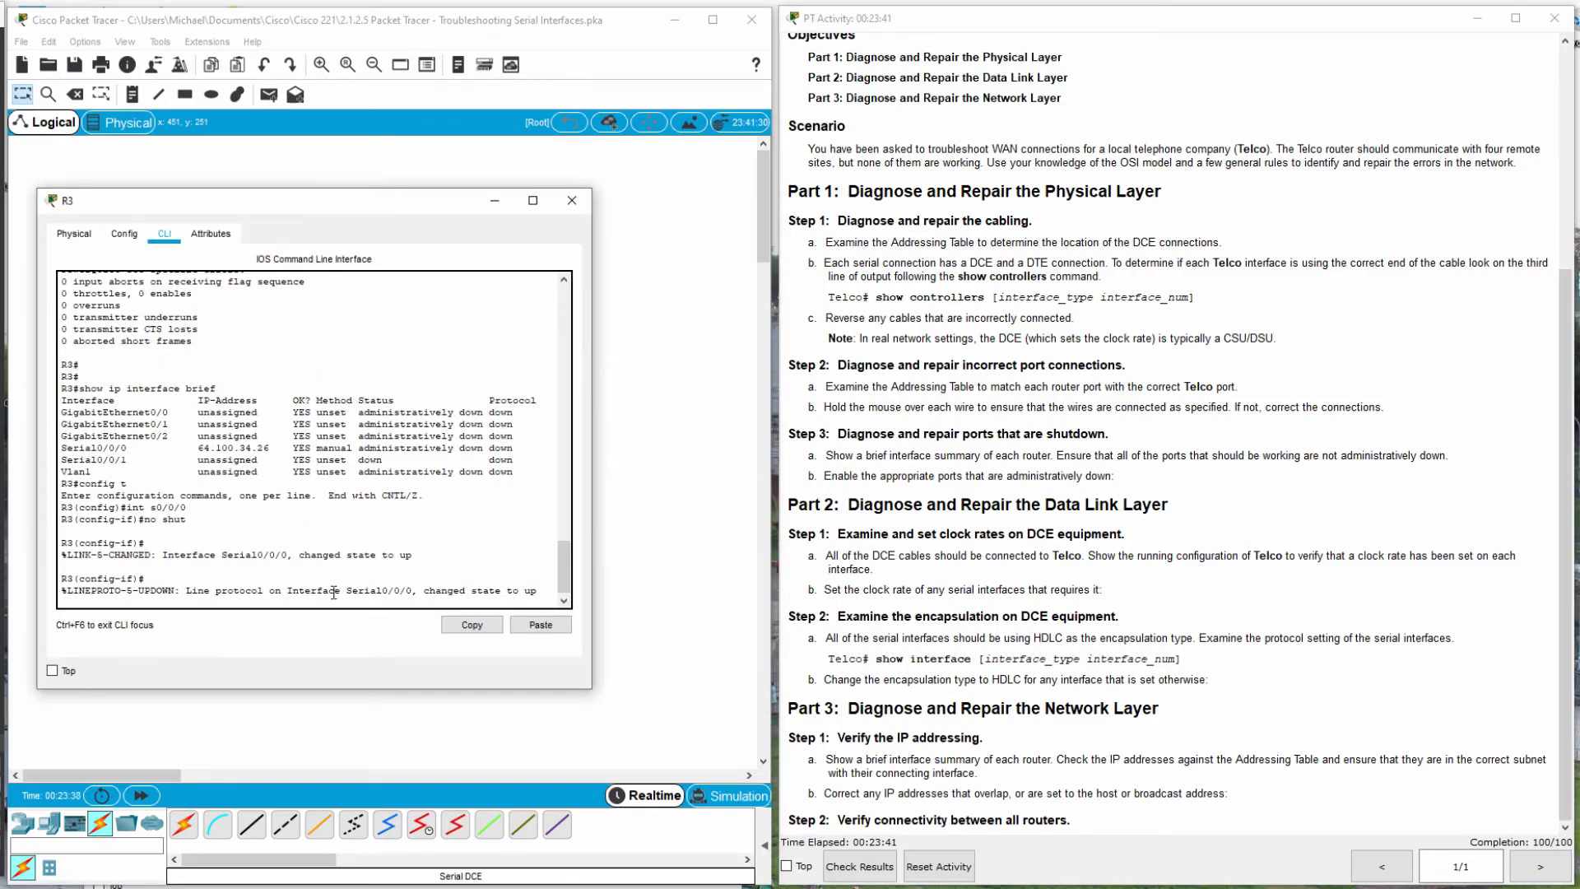
key(Return)
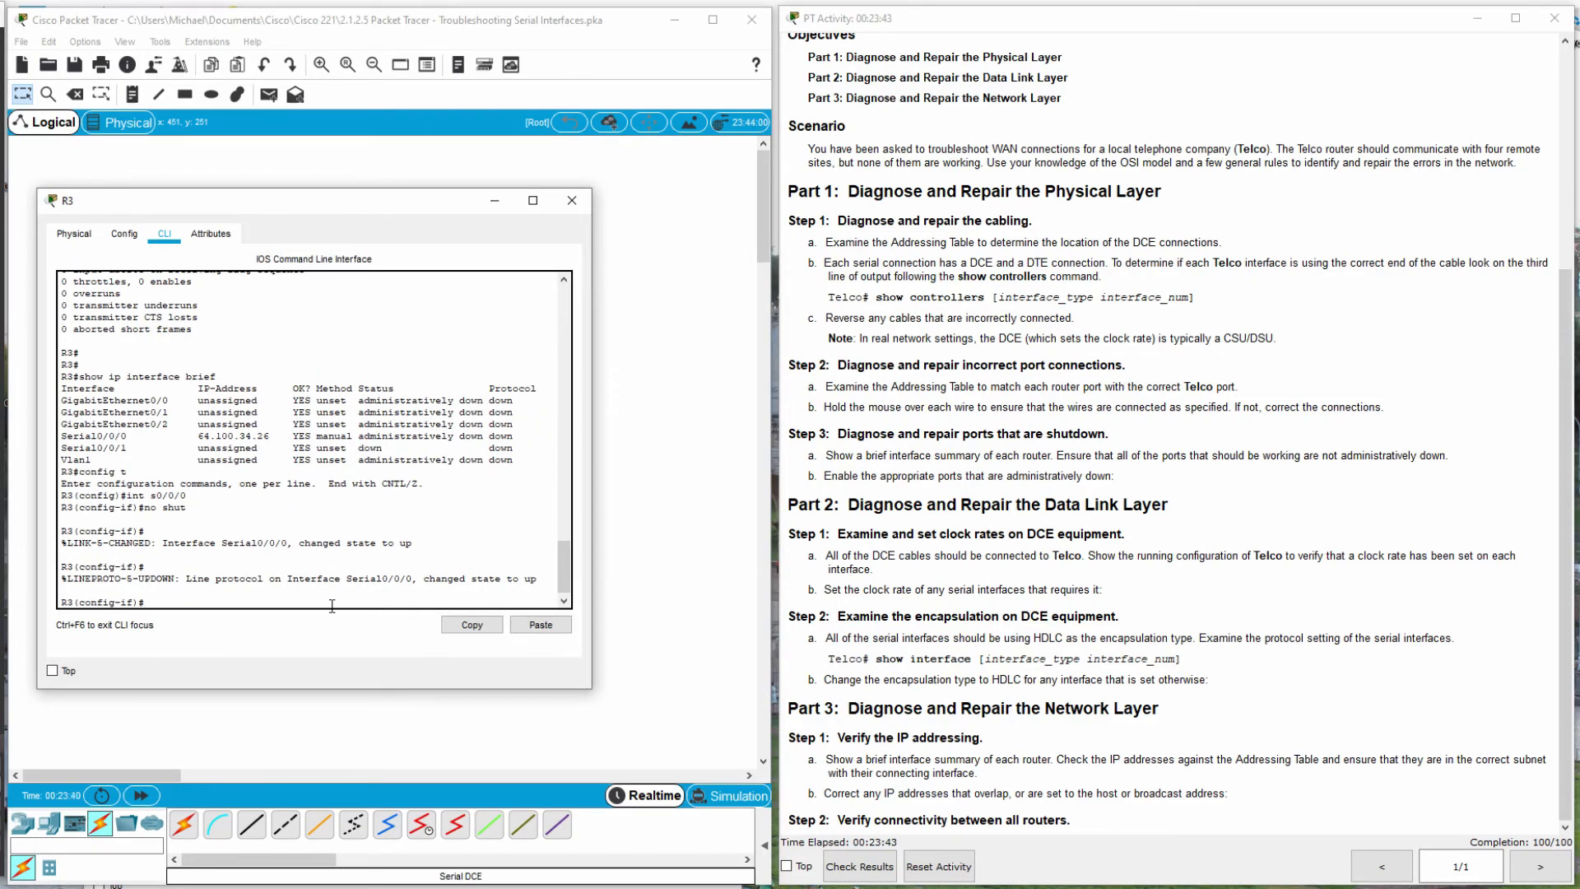
text(end)
key(Return)
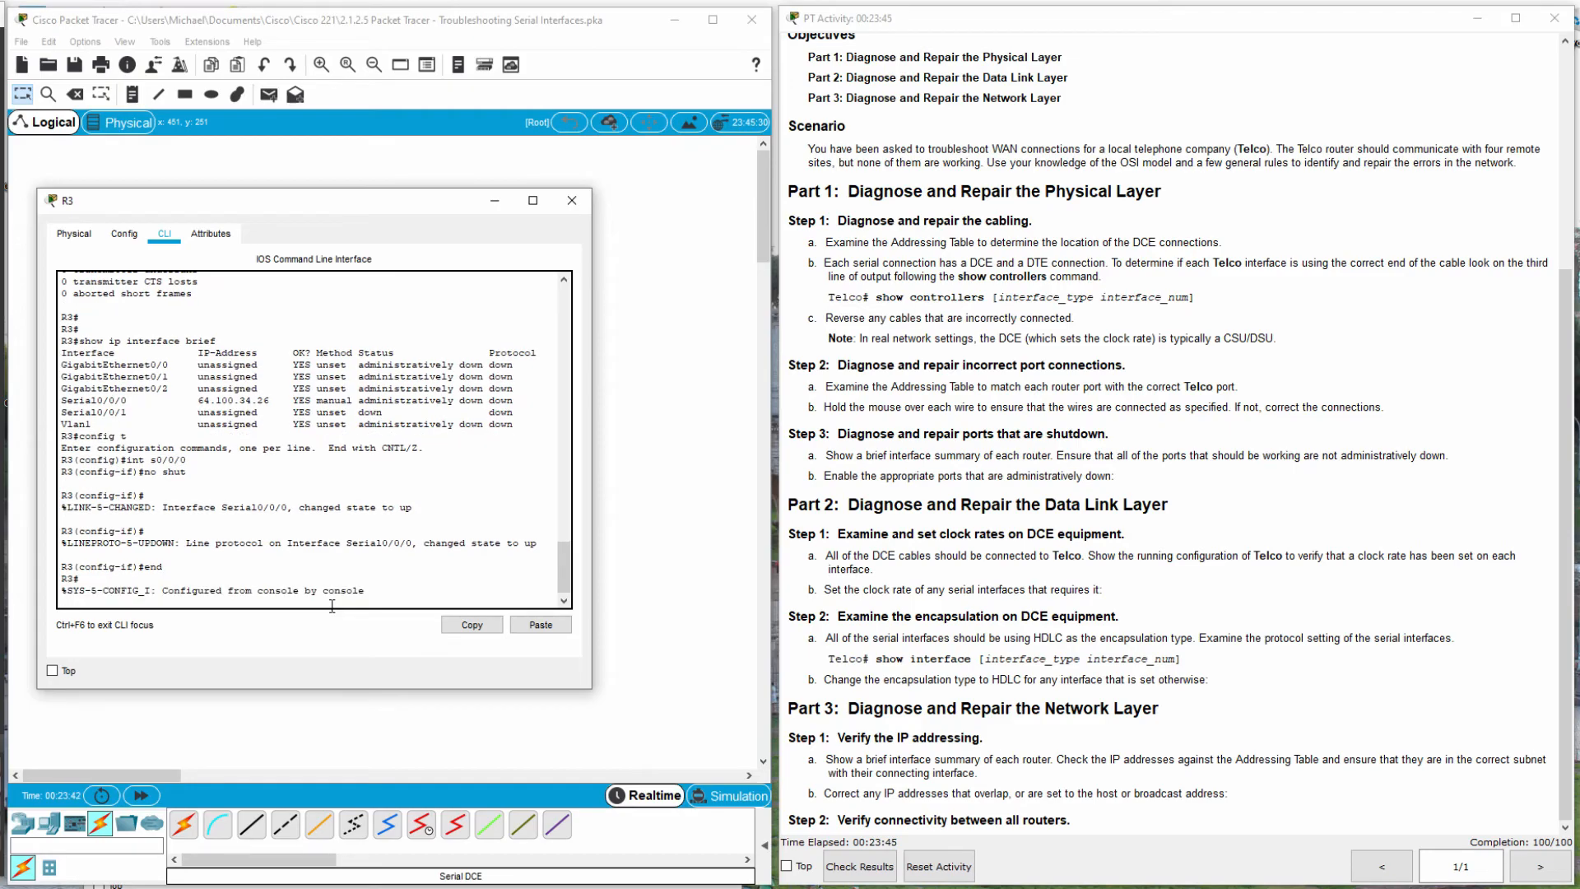
text(show ip interface brief)
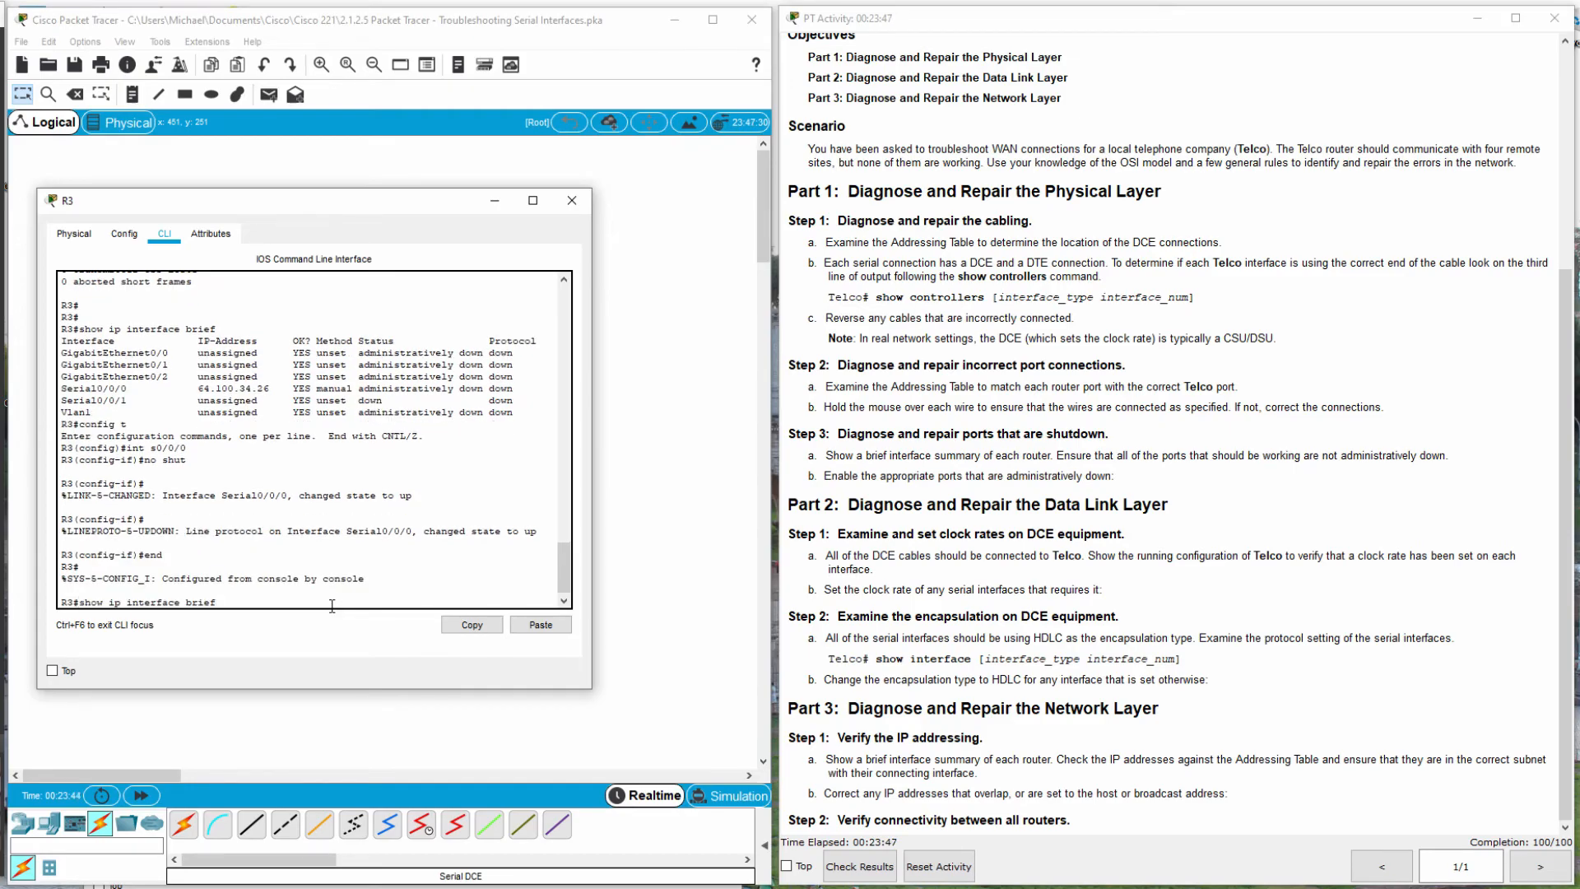
key(Return)
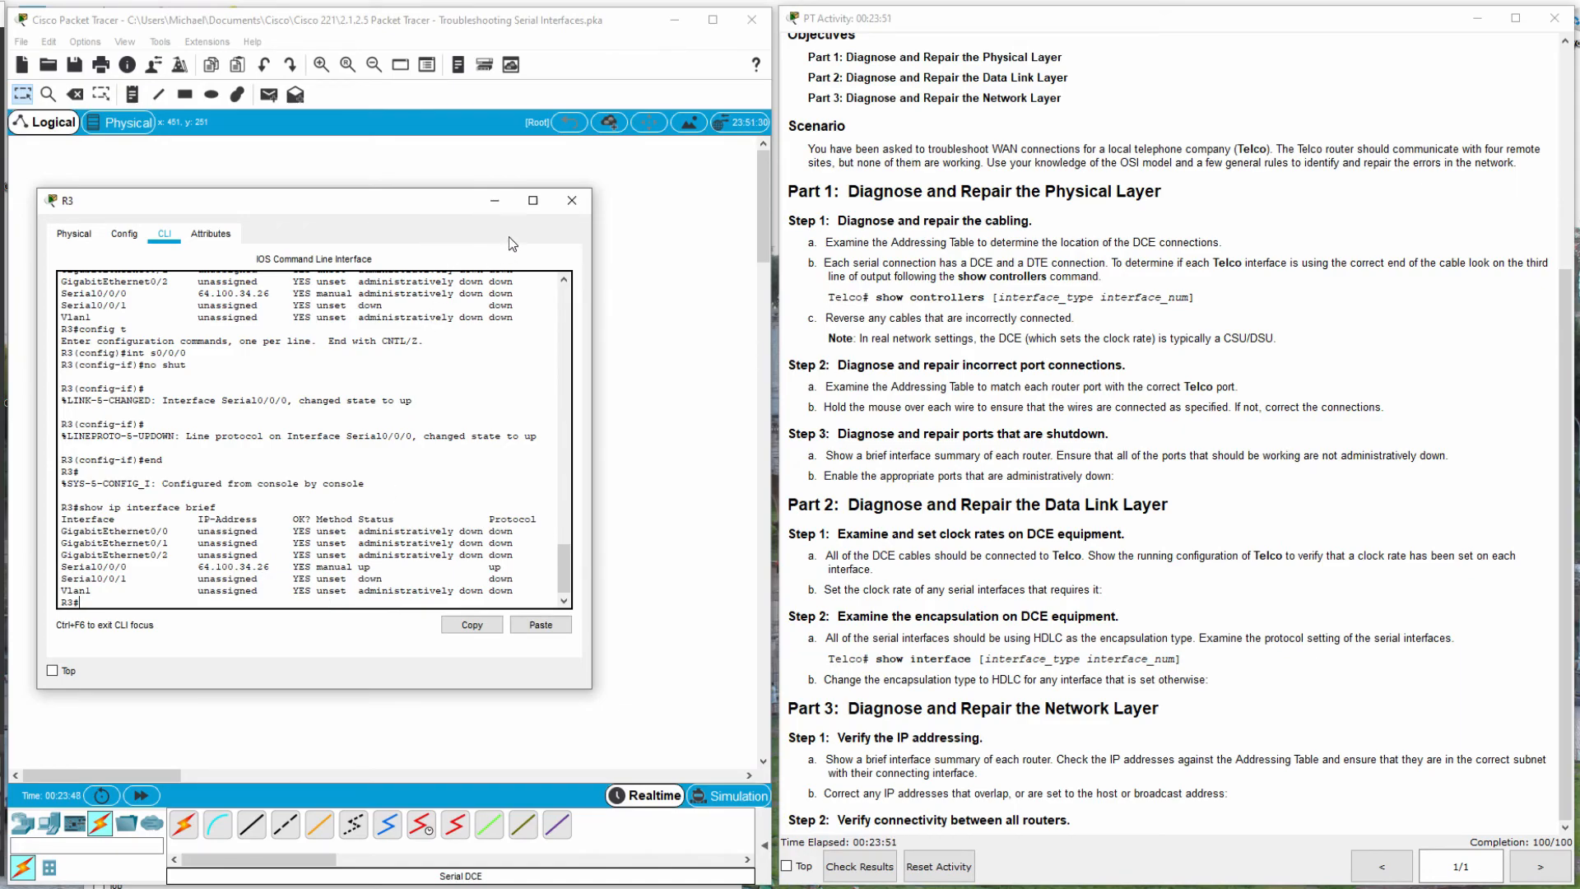
click(497, 201)
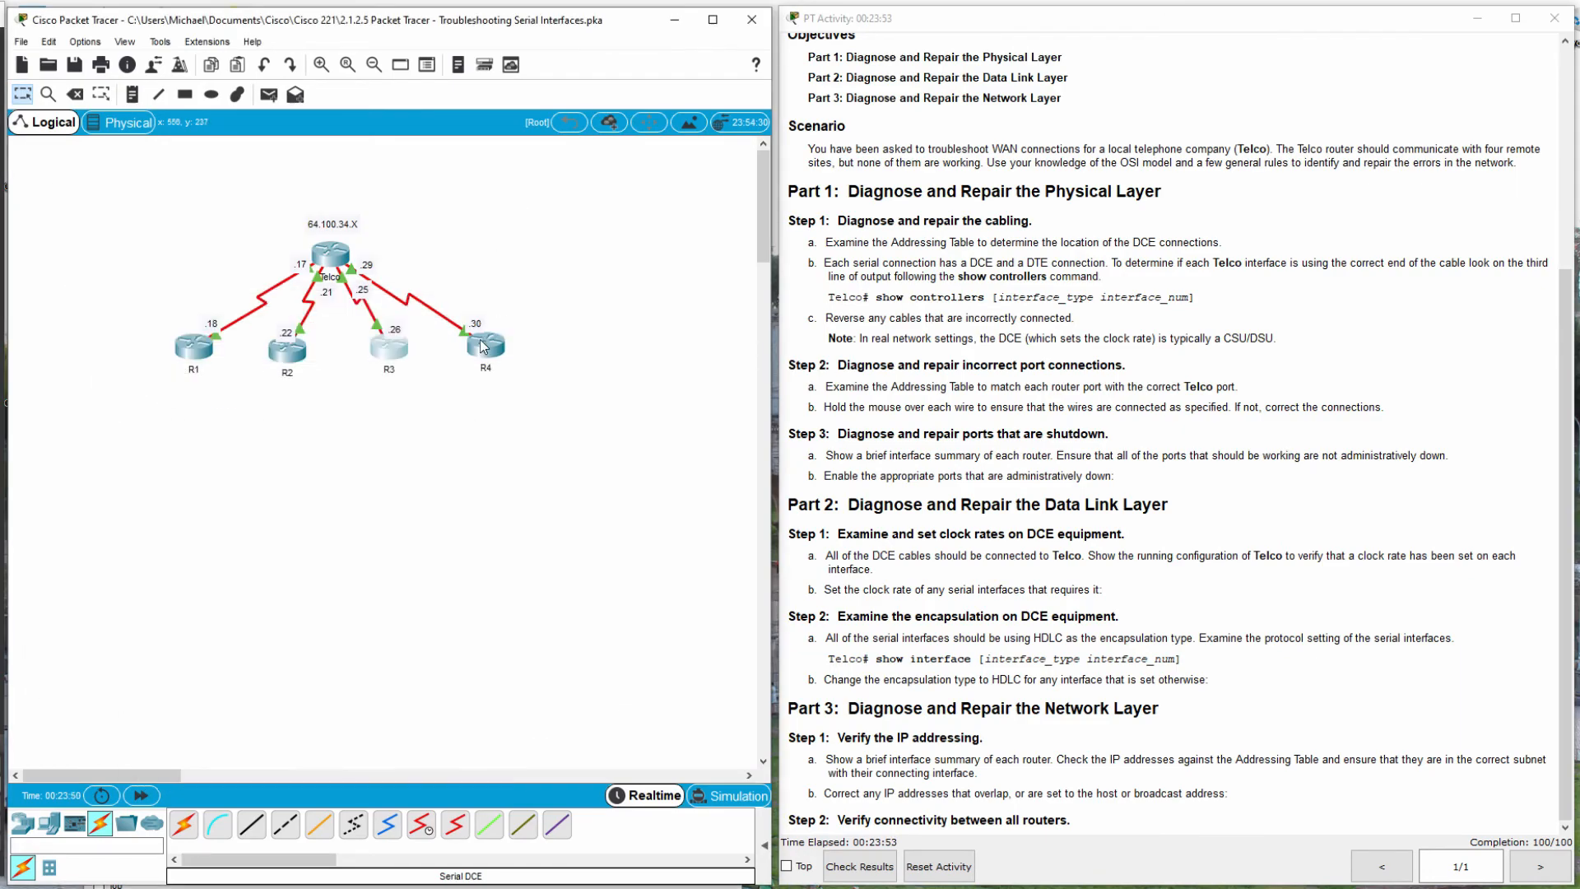
Leave configuration mode on R4 with end and run show ip interface brief to check Serial0/0/1's address.
click(484, 342)
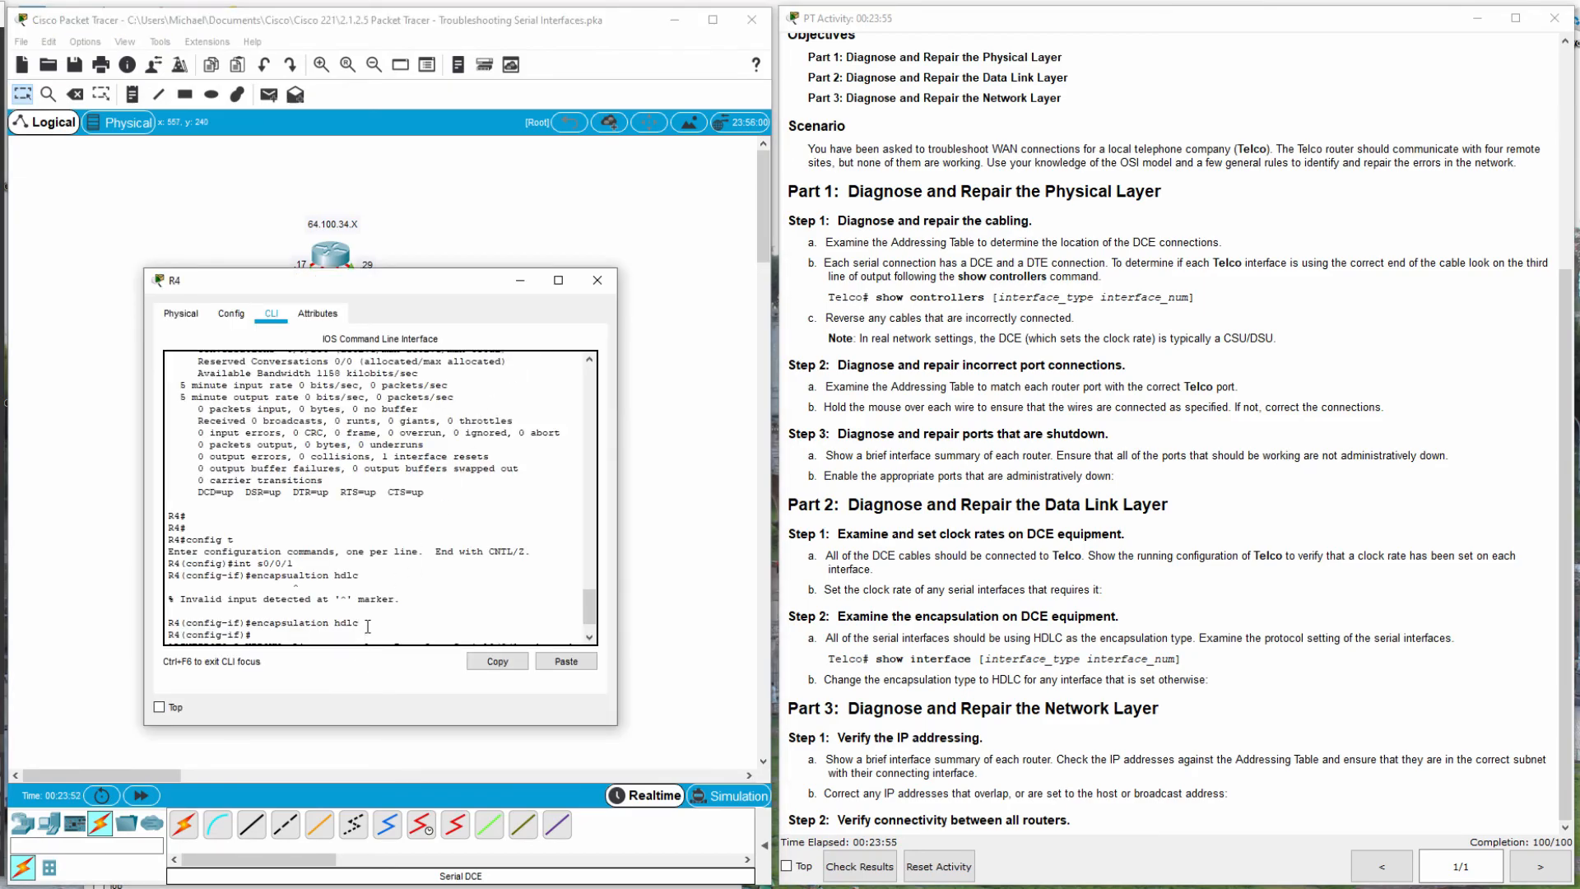
key(Return)
key(Return)
key(Return)
text(en)
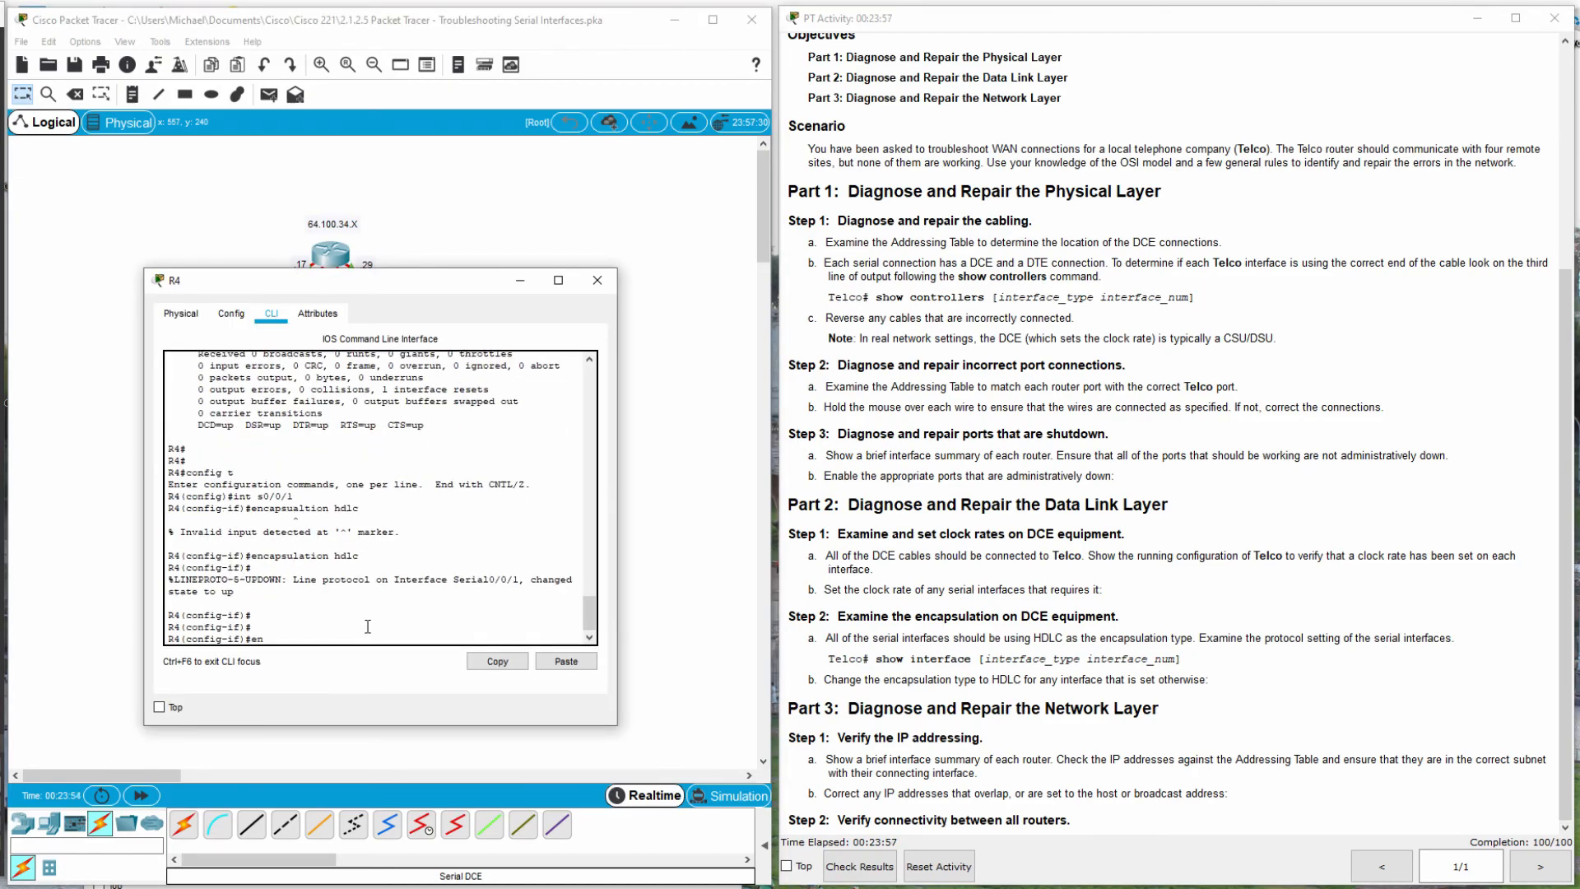
text(d)
key(Return)
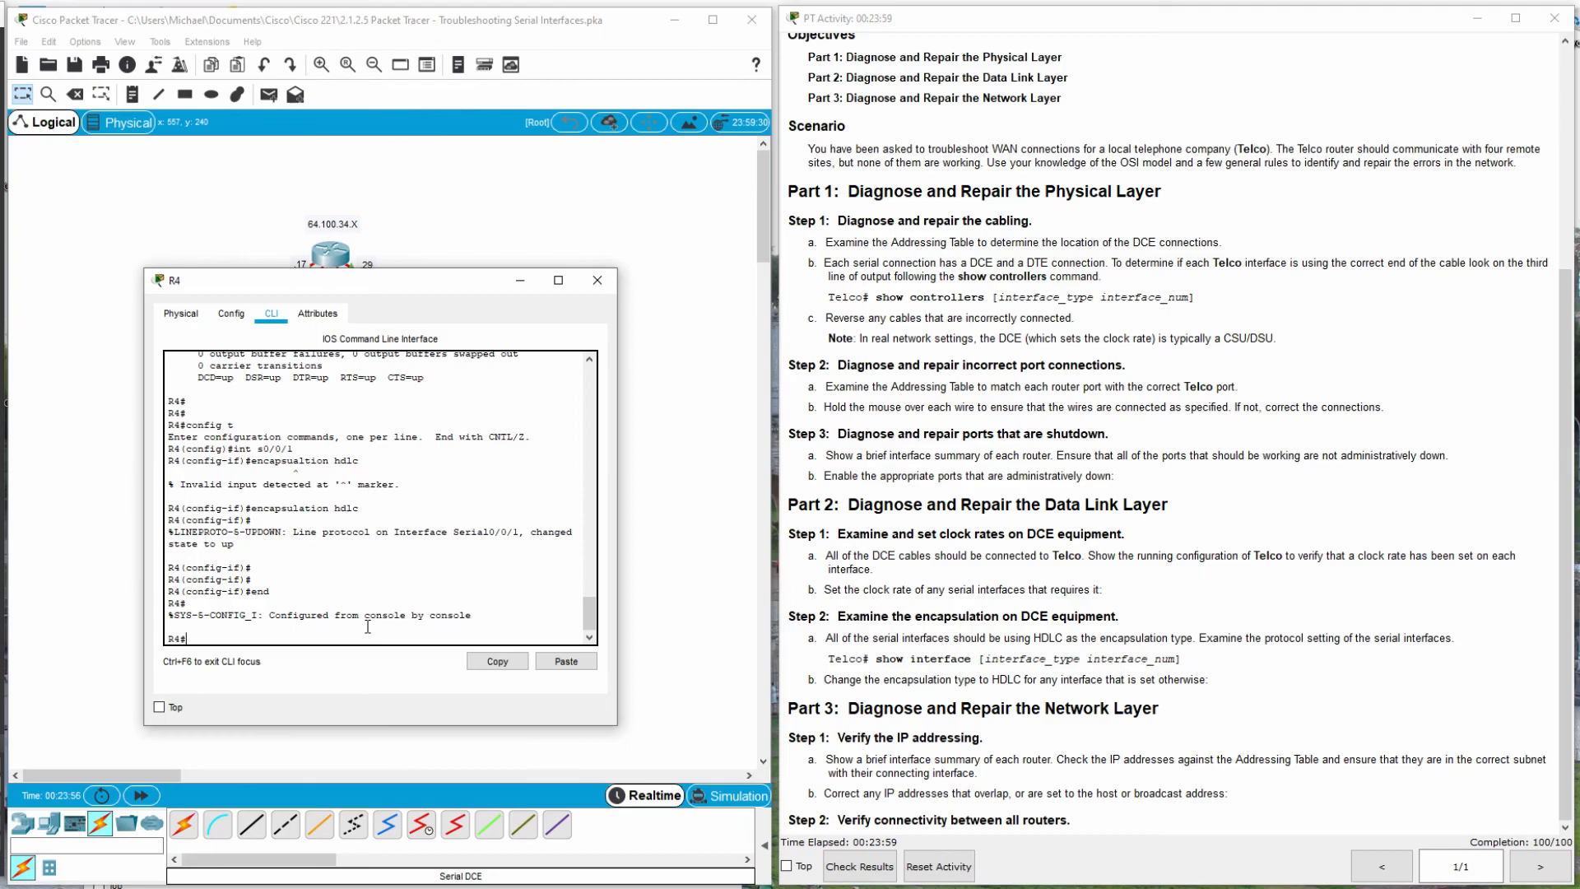
text(en)
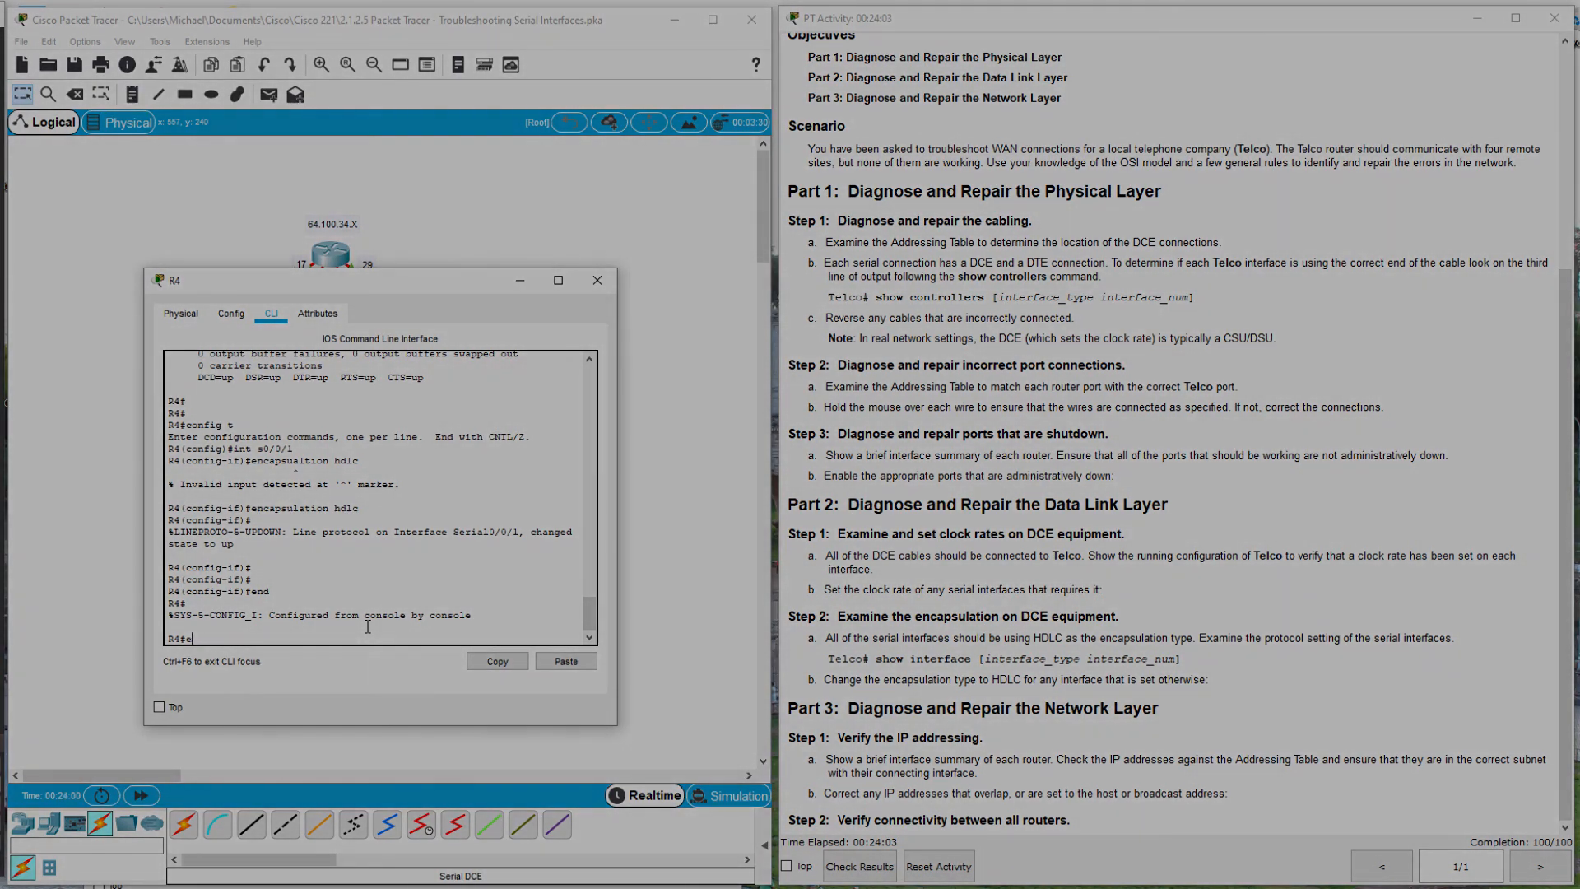
key(BackSpace)
key(BackSpace)
text(show ip)
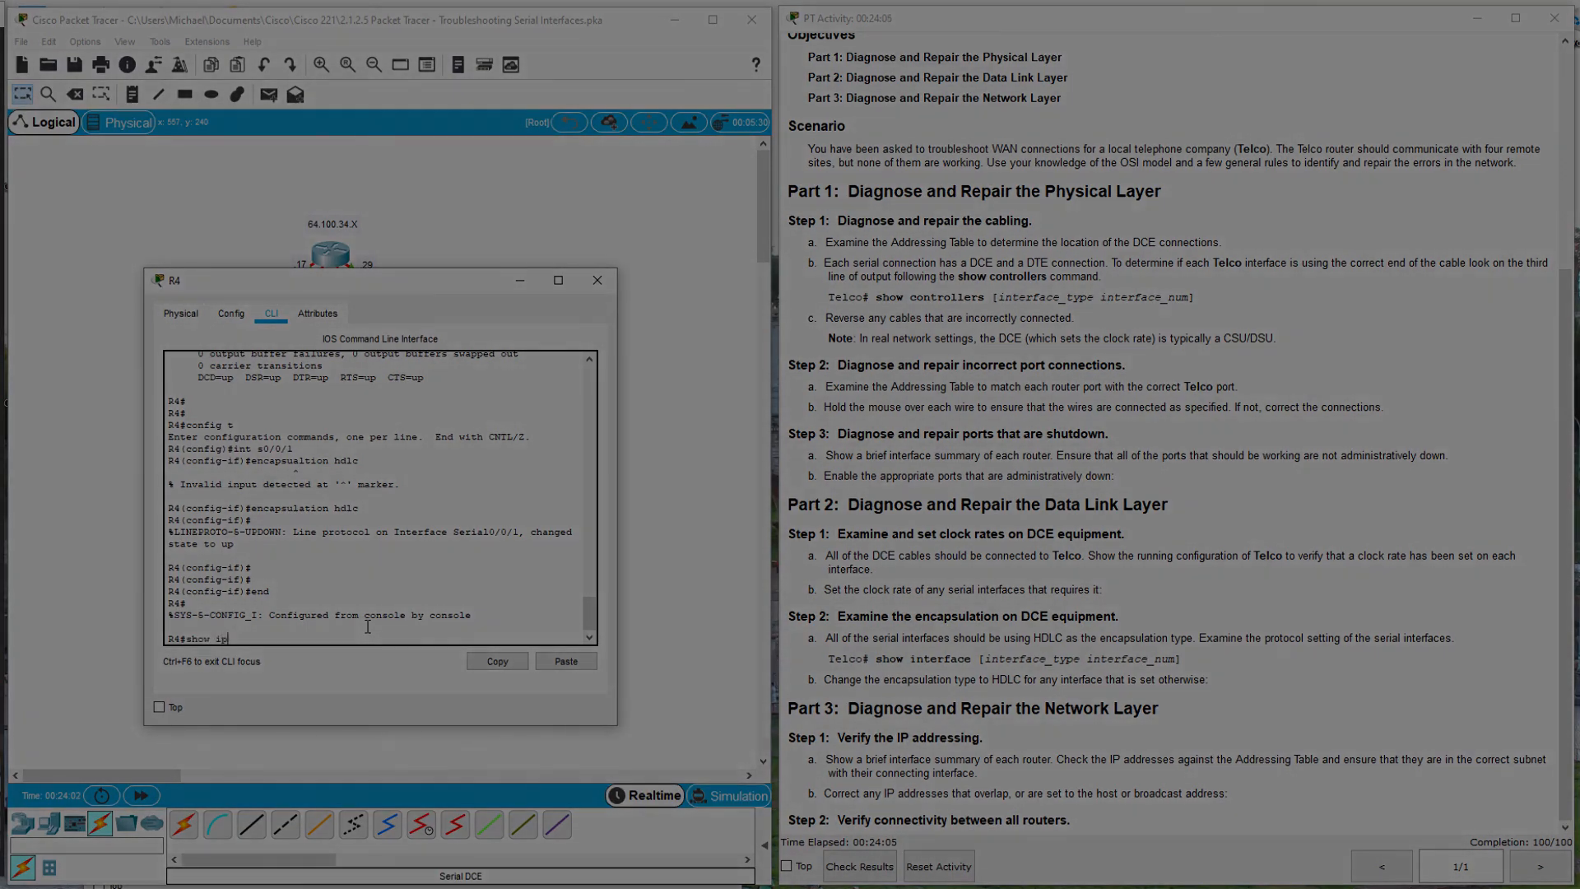
text( interface )
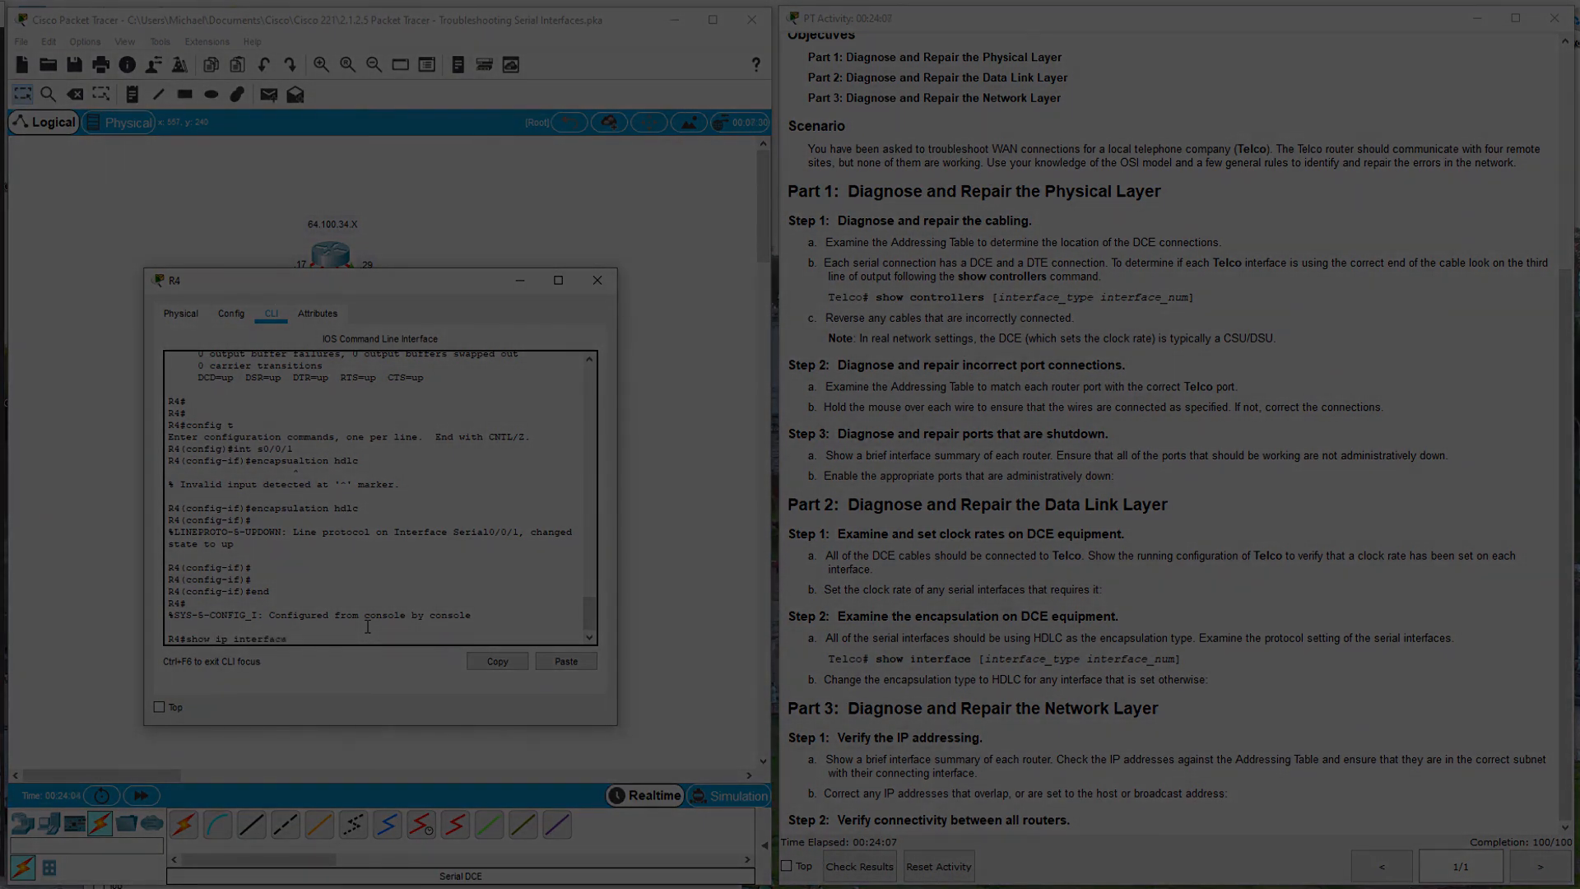
text(brief)
key(Return)
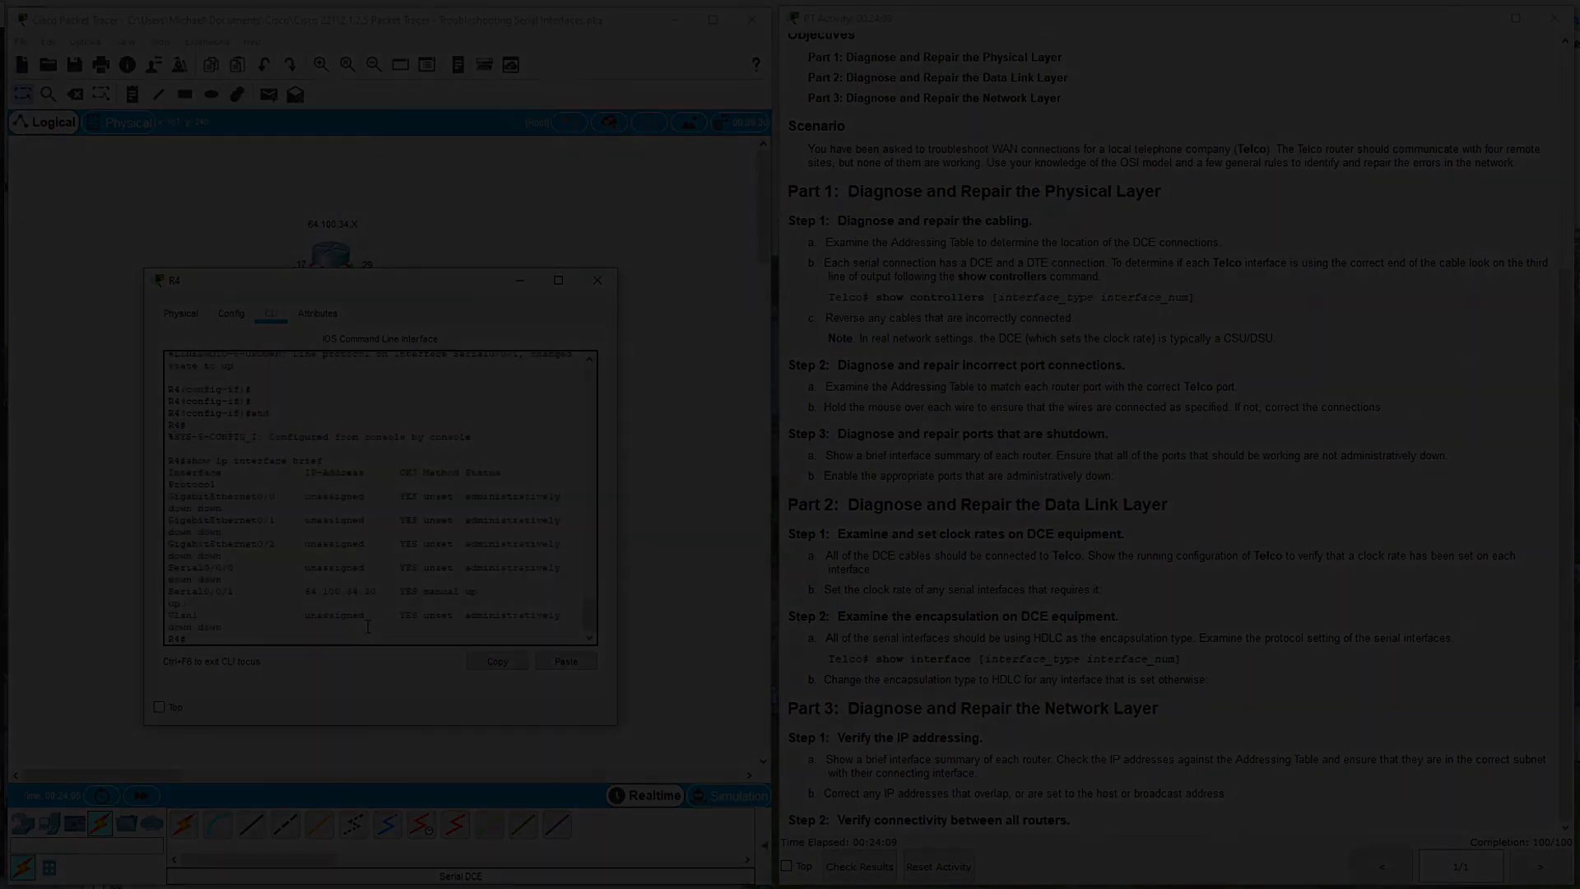